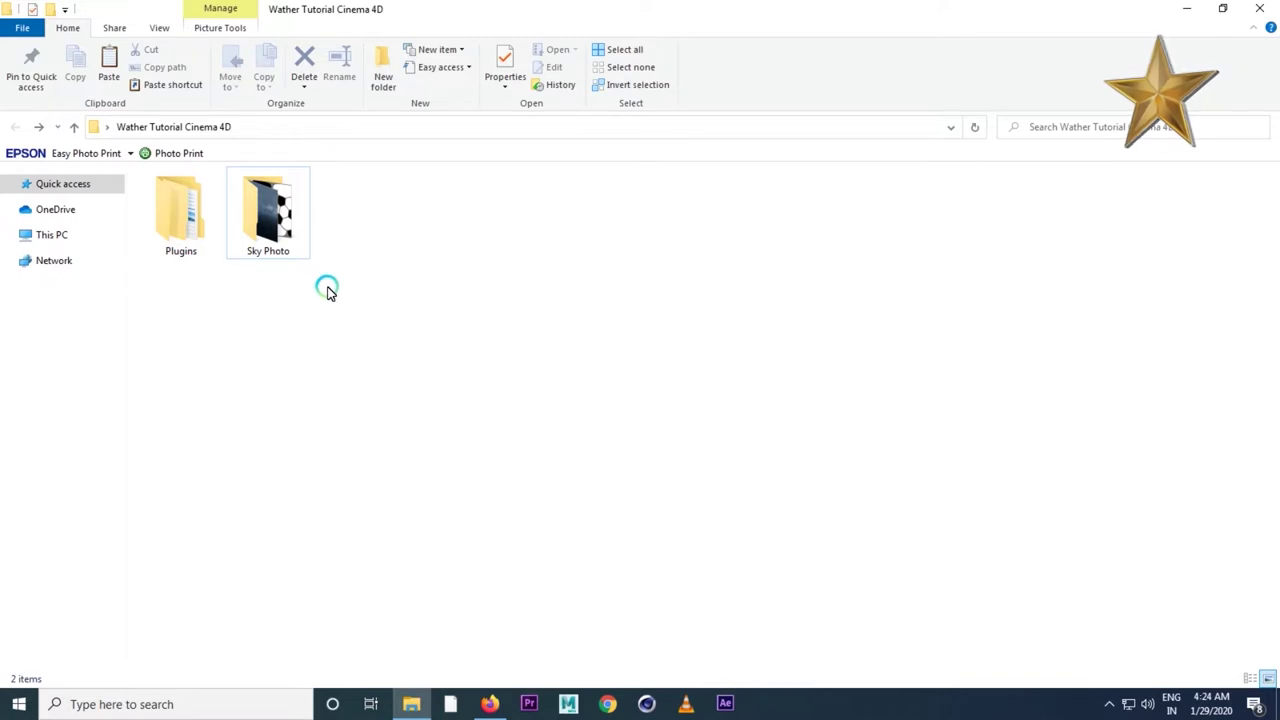
- Select the Plugins and Sky Photo folders in the Wather Tutorial Cinema 4D folder
{"action": "left_click_drag", "start_coordinate": [203, 314], "coordinate": [374, 243]}
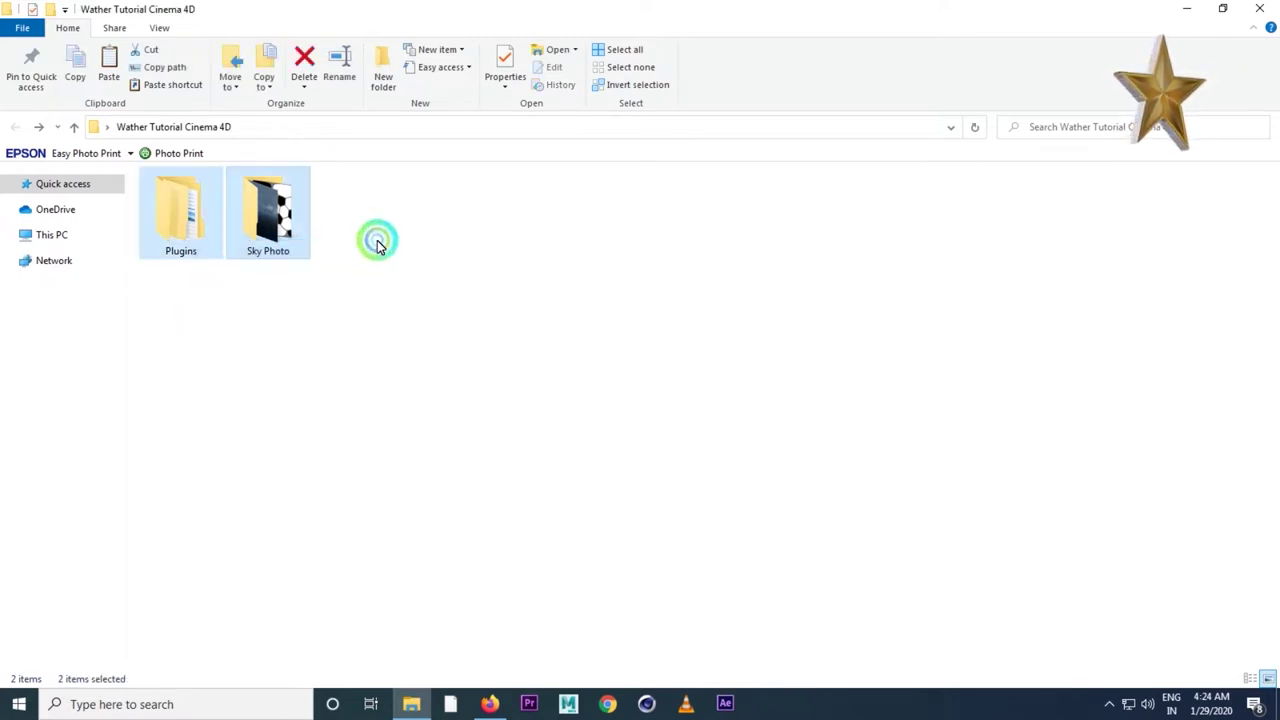
- Extract the hot4DR21.zip archive in place inside the Plugins folder
{"action": "left_click", "coordinate": [368, 290]}
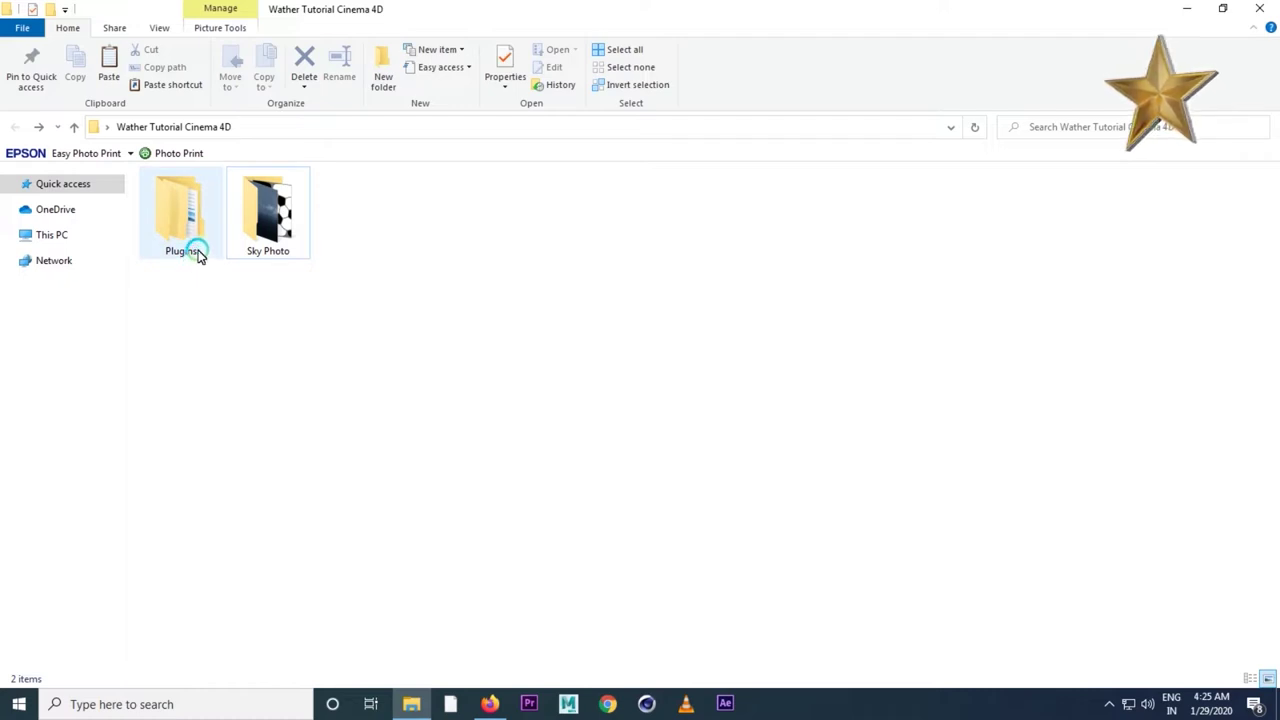
{"action": "double_click", "coordinate": [197, 255]}
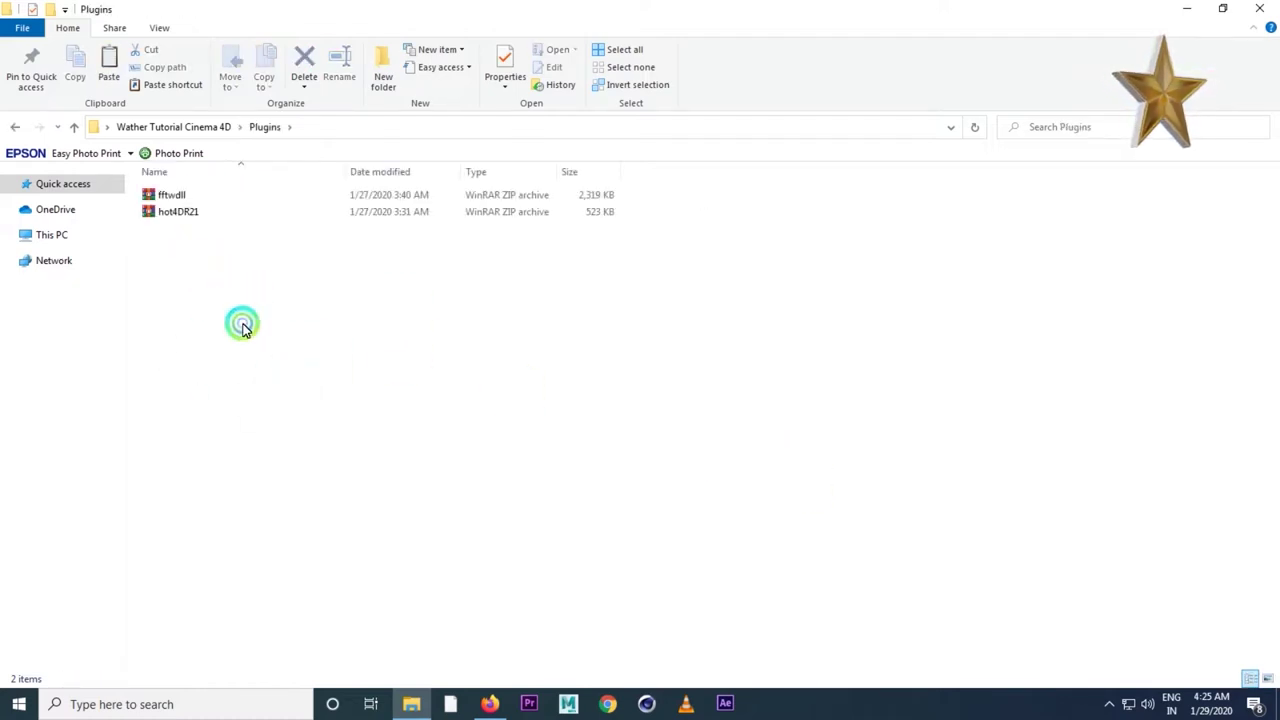
{"action": "left_click_drag", "start_coordinate": [242, 328], "coordinate": [172, 192]}
{"action": "left_click", "coordinate": [352, 268]}
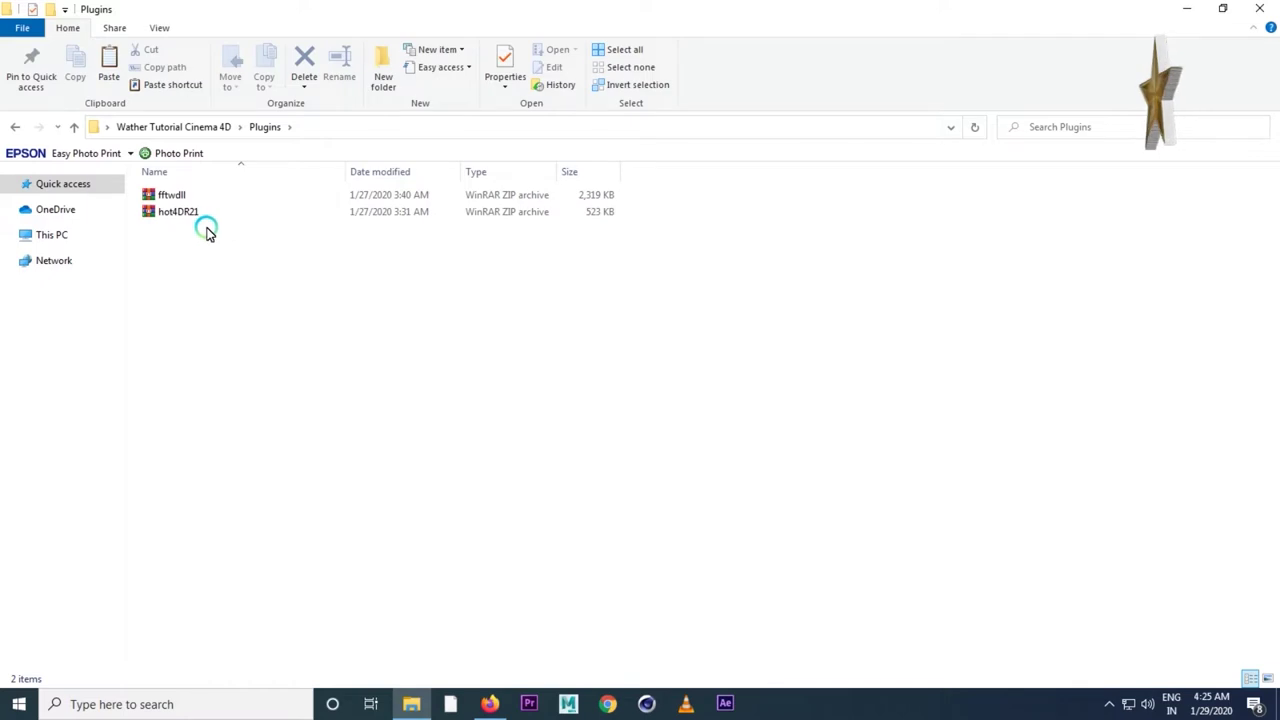
{"action": "left_click", "coordinate": [204, 213]}
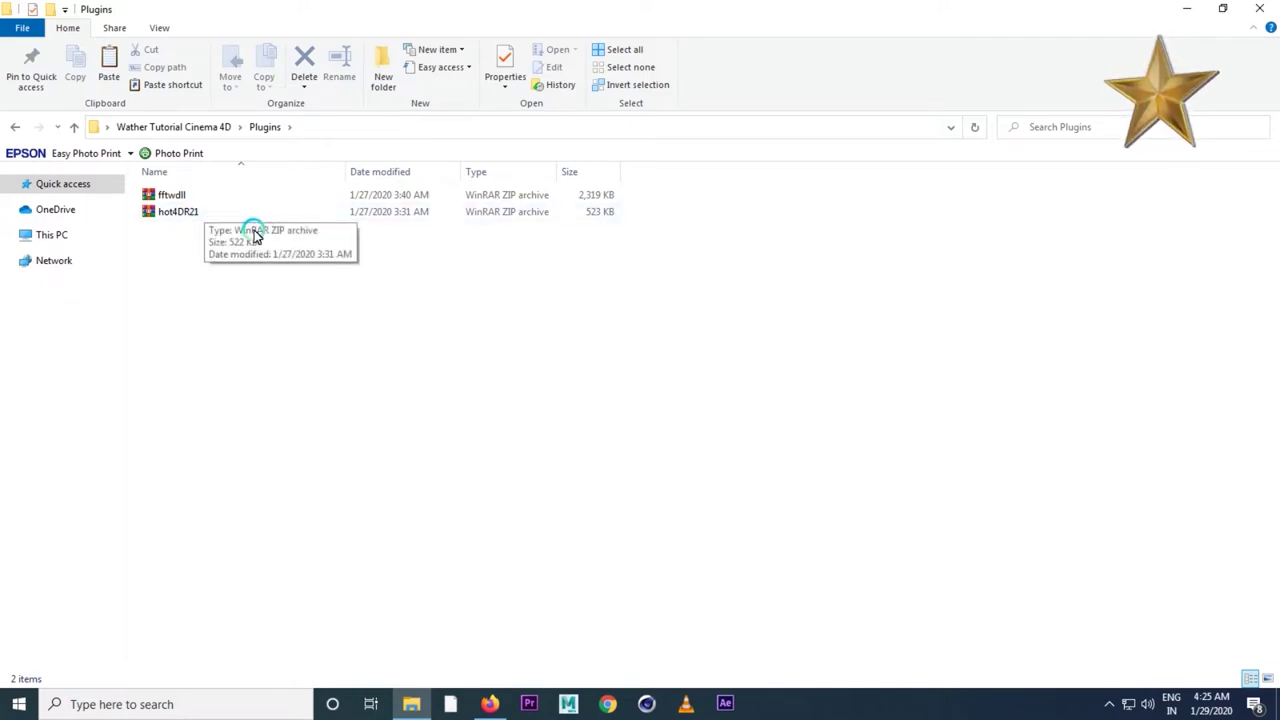
{"action": "left_click", "coordinate": [200, 219]}
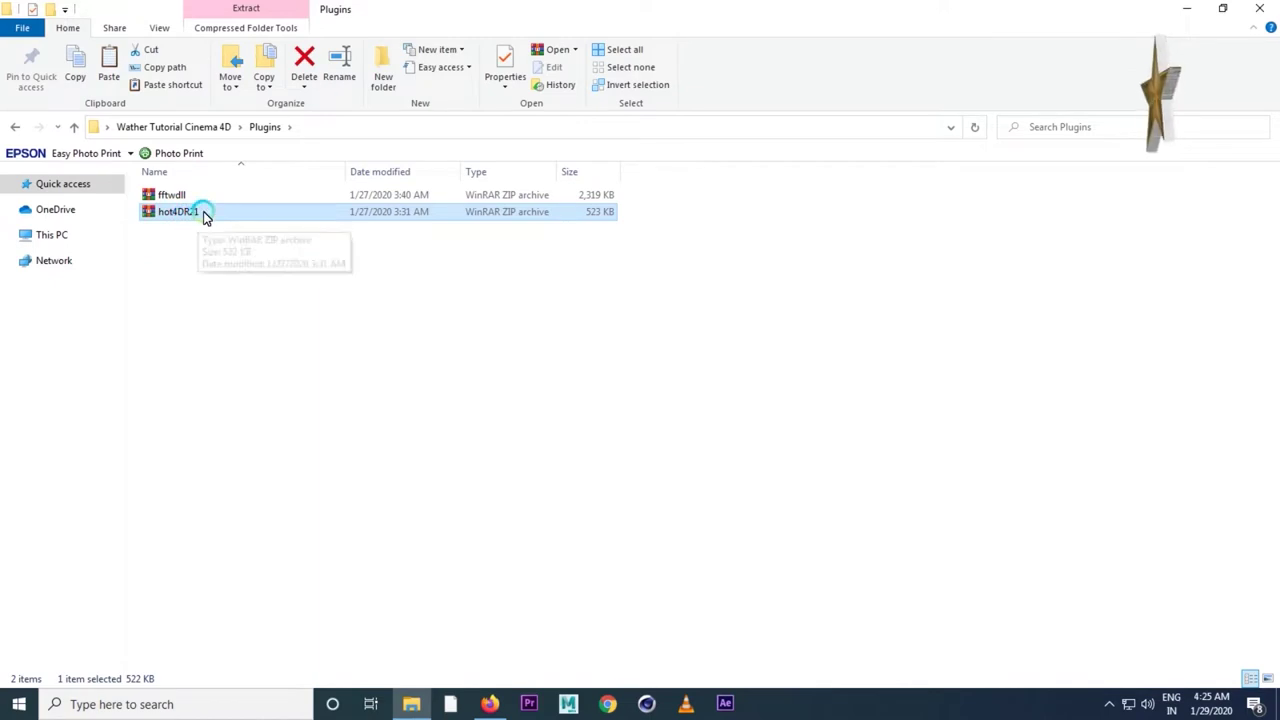
{"action": "right_click", "coordinate": [252, 219]}
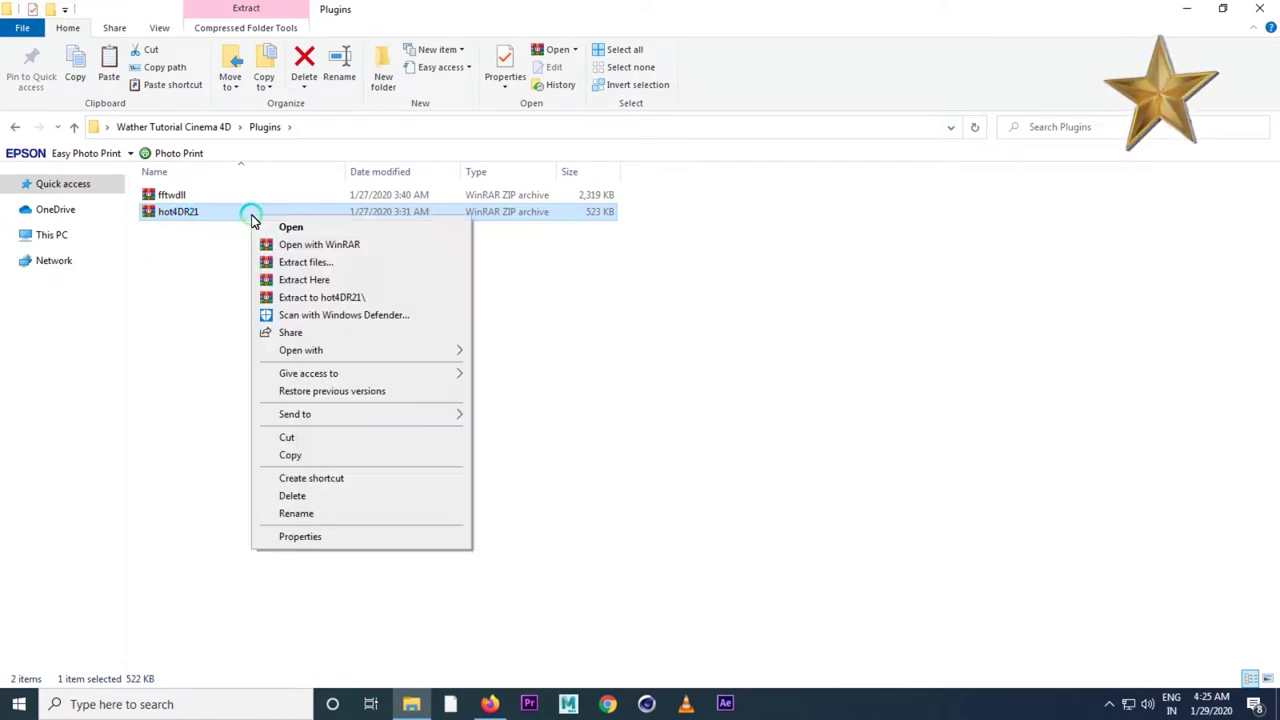
{"action": "left_click", "coordinate": [312, 278]}
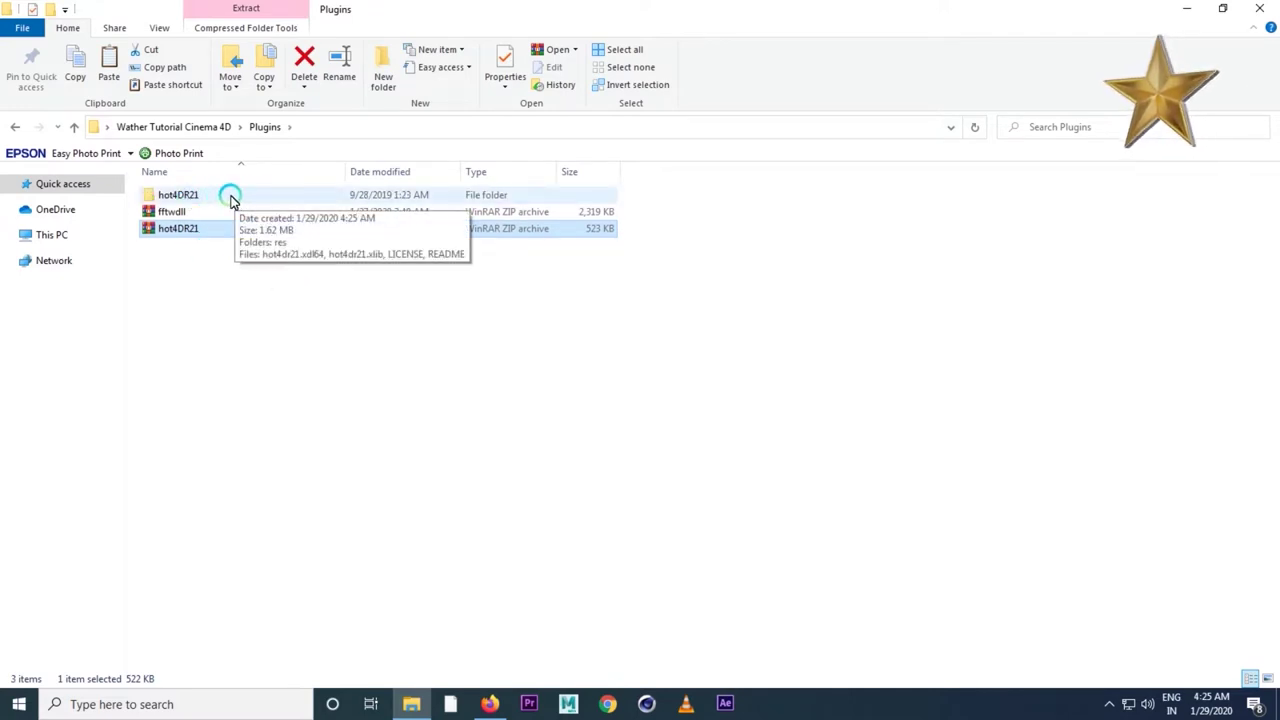
- Copy the extracted hot4DR21 folder and minimize the Plugins window
{"action": "left_click", "coordinate": [230, 197]}
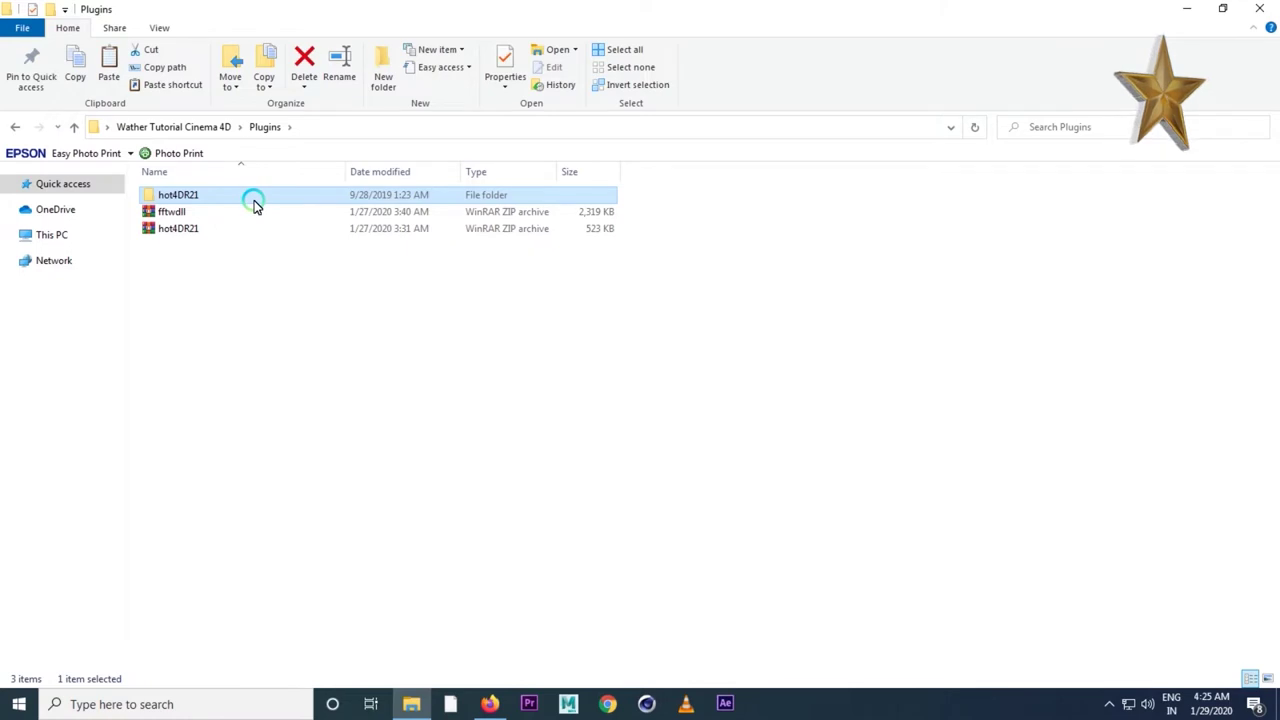
{"action": "right_click", "coordinate": [254, 203]}
{"action": "left_click", "coordinate": [313, 544]}
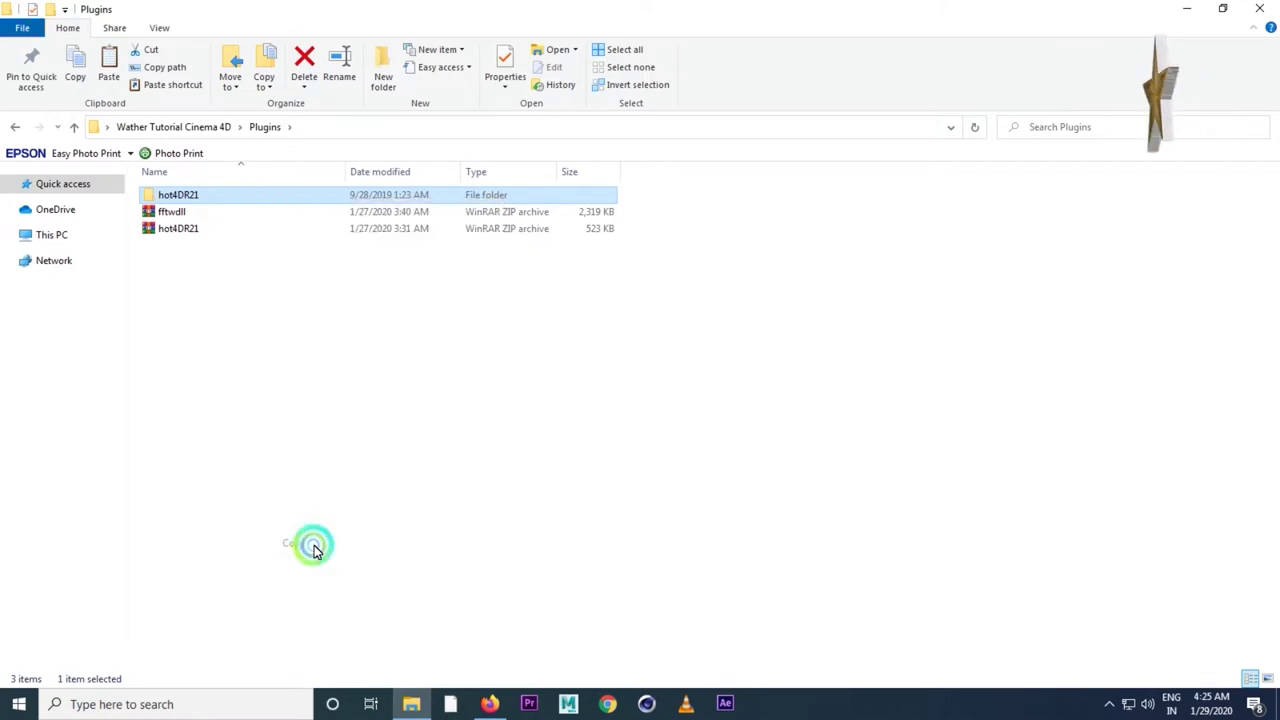
{"action": "left_click", "coordinate": [1188, 9]}
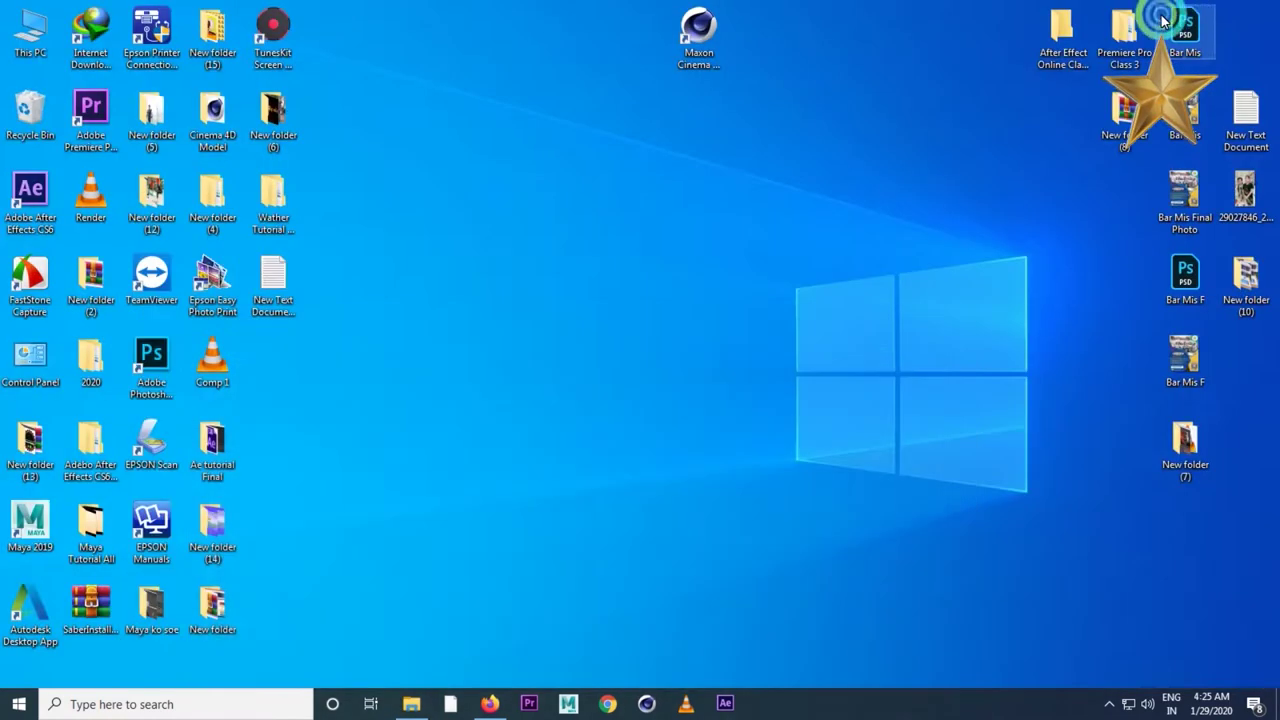
- Open the Maxon Cinema 4D R21 installation folder via the desktop shortcut's file location
{"action": "left_click", "coordinate": [712, 65]}
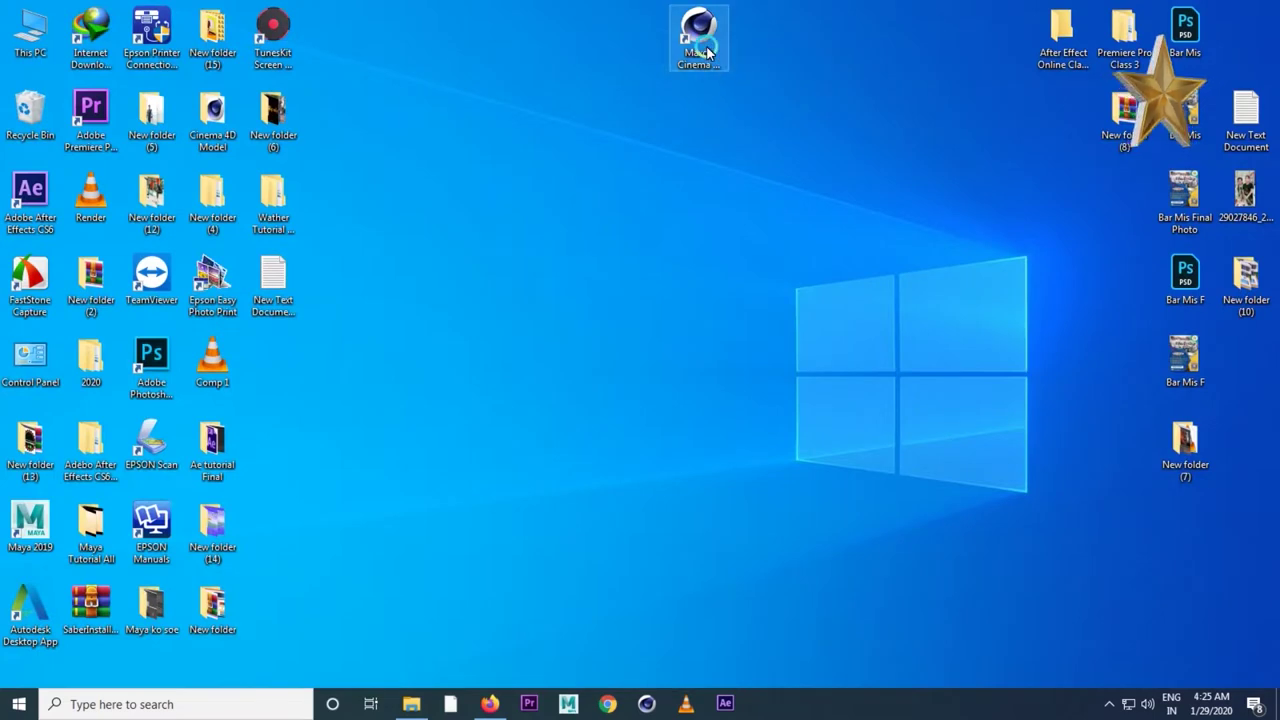
{"action": "left_click_drag", "start_coordinate": [707, 52], "coordinate": [647, 219]}
{"action": "right_click", "coordinate": [643, 209]}
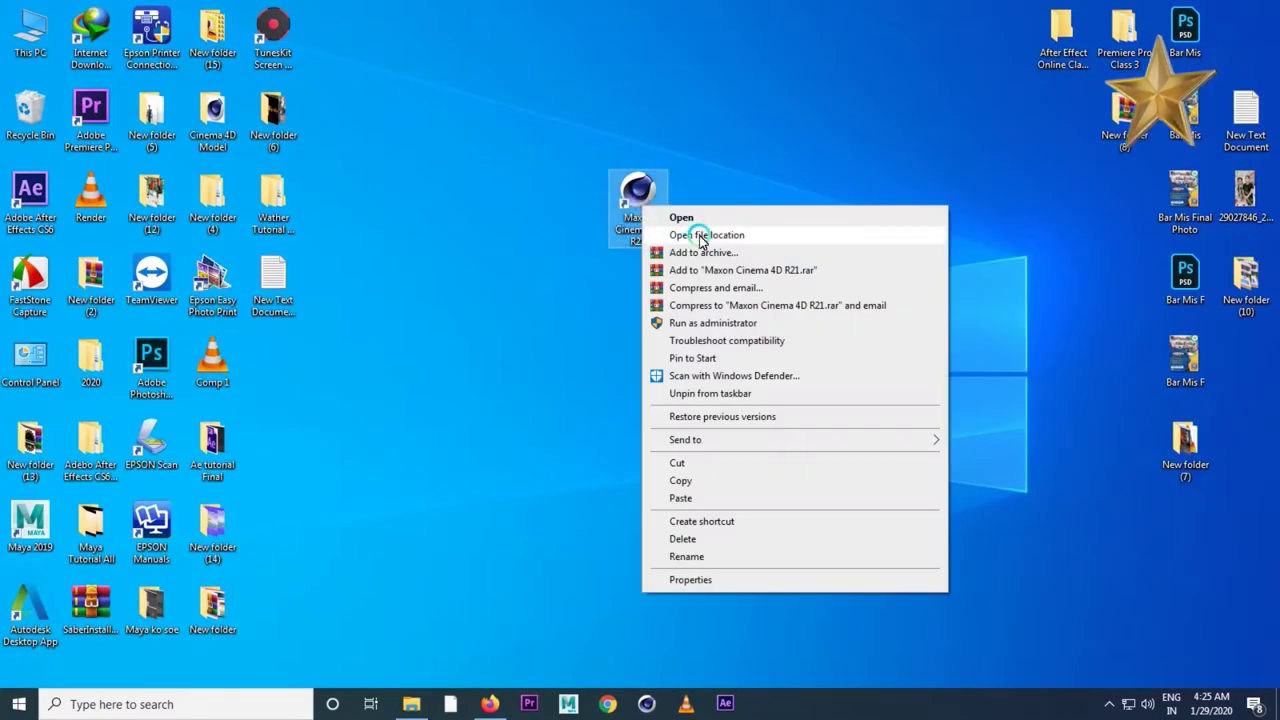
{"action": "left_click", "coordinate": [700, 236]}
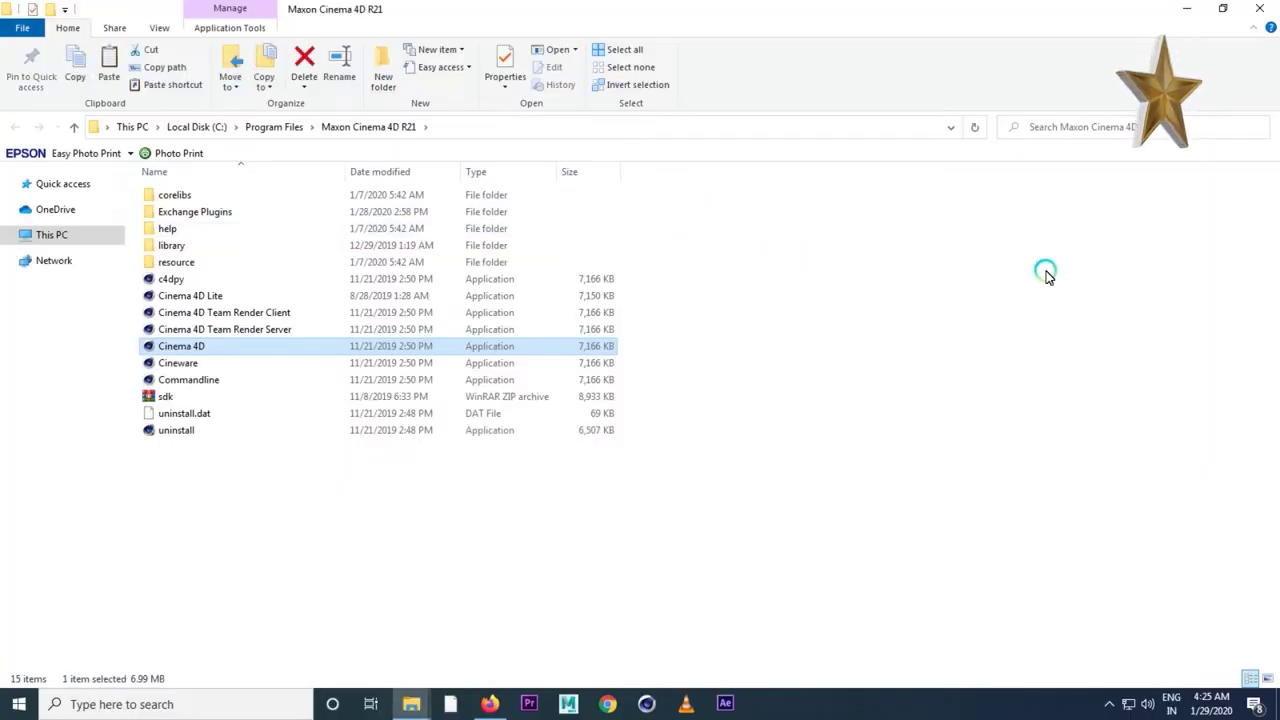
- Paste hot4DR21 into the Exchange Plugins folder, granting administrator permission
{"action": "double_click", "coordinate": [237, 213]}
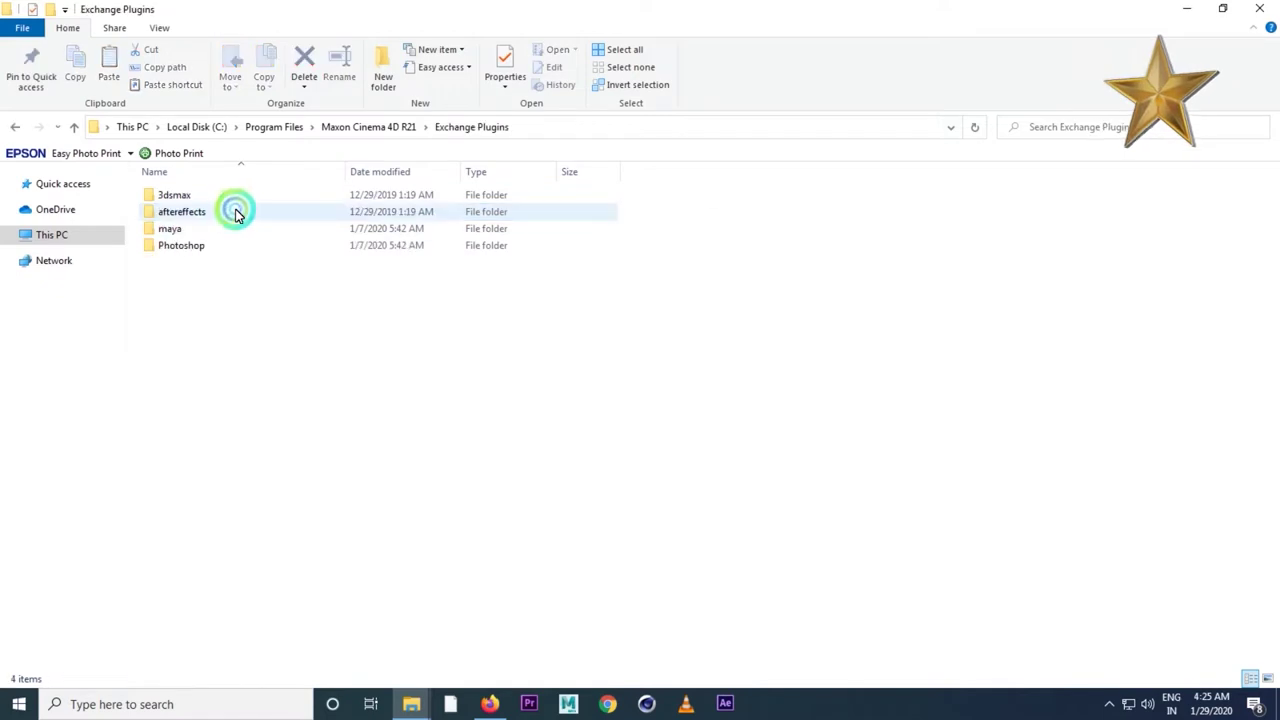
{"action": "right_click", "coordinate": [322, 314]}
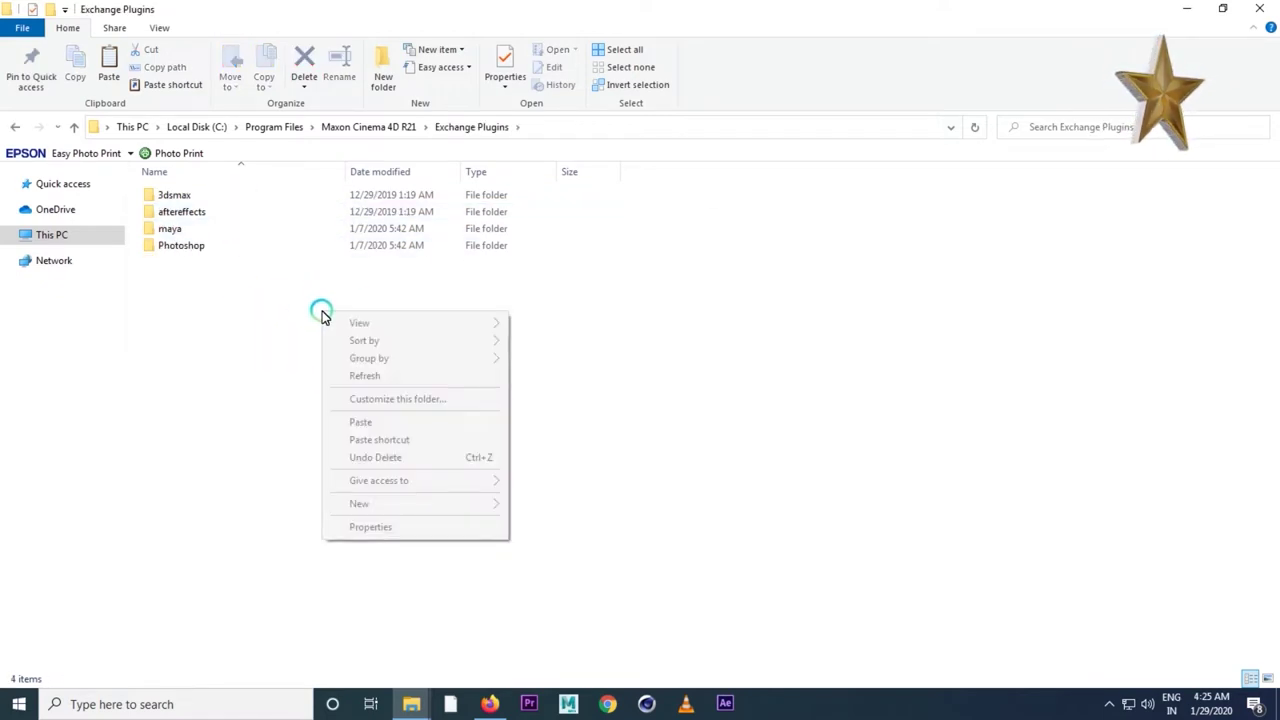
{"action": "left_click", "coordinate": [363, 425]}
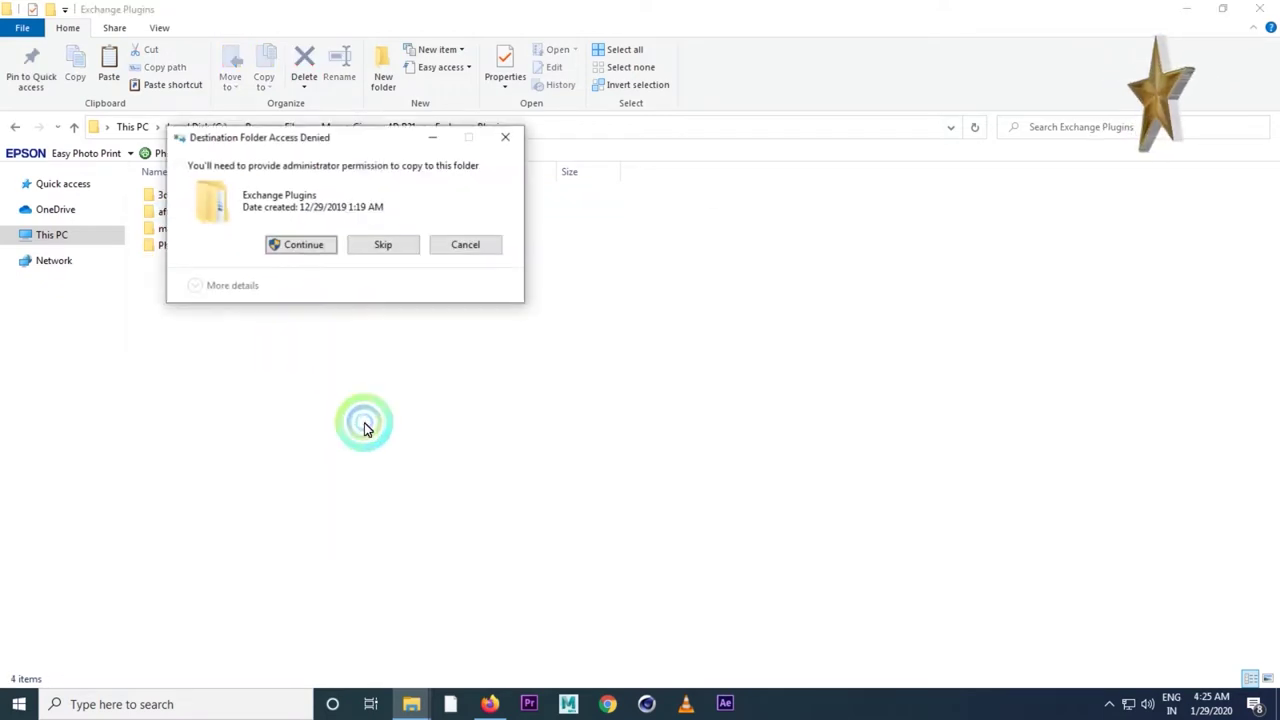
{"action": "left_click", "coordinate": [302, 245]}
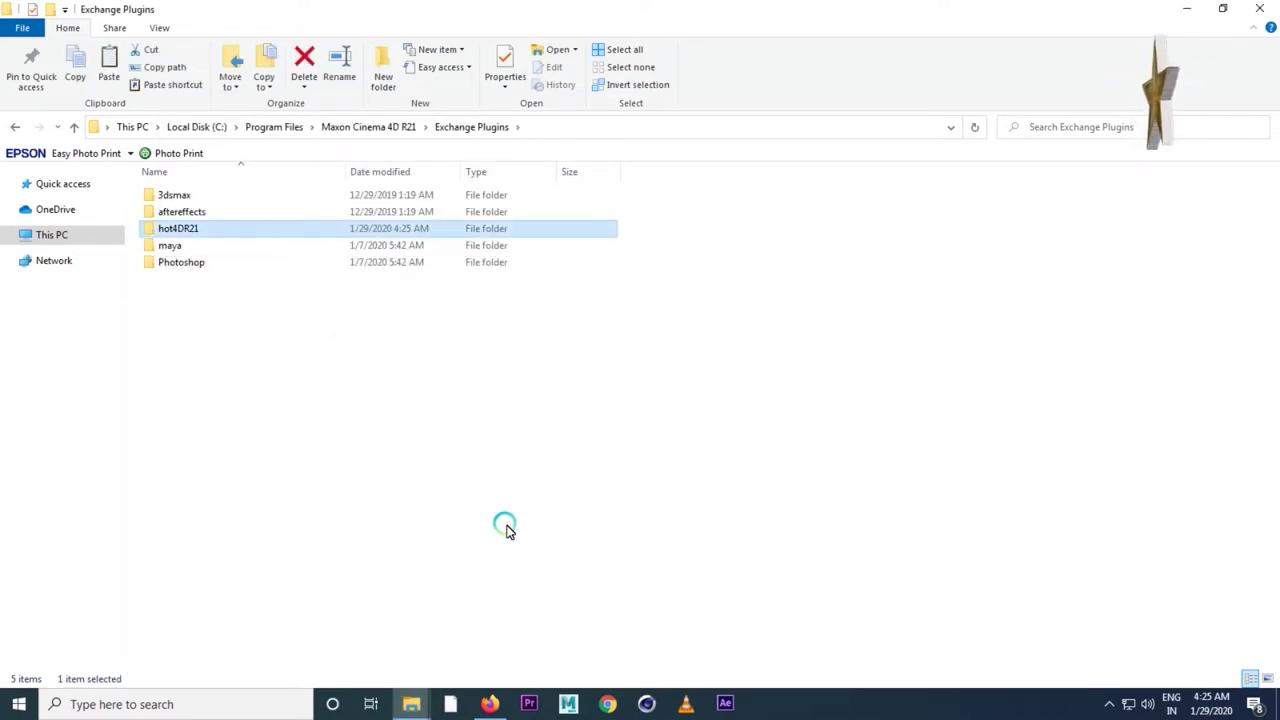
{"action": "left_click", "coordinate": [416, 705]}
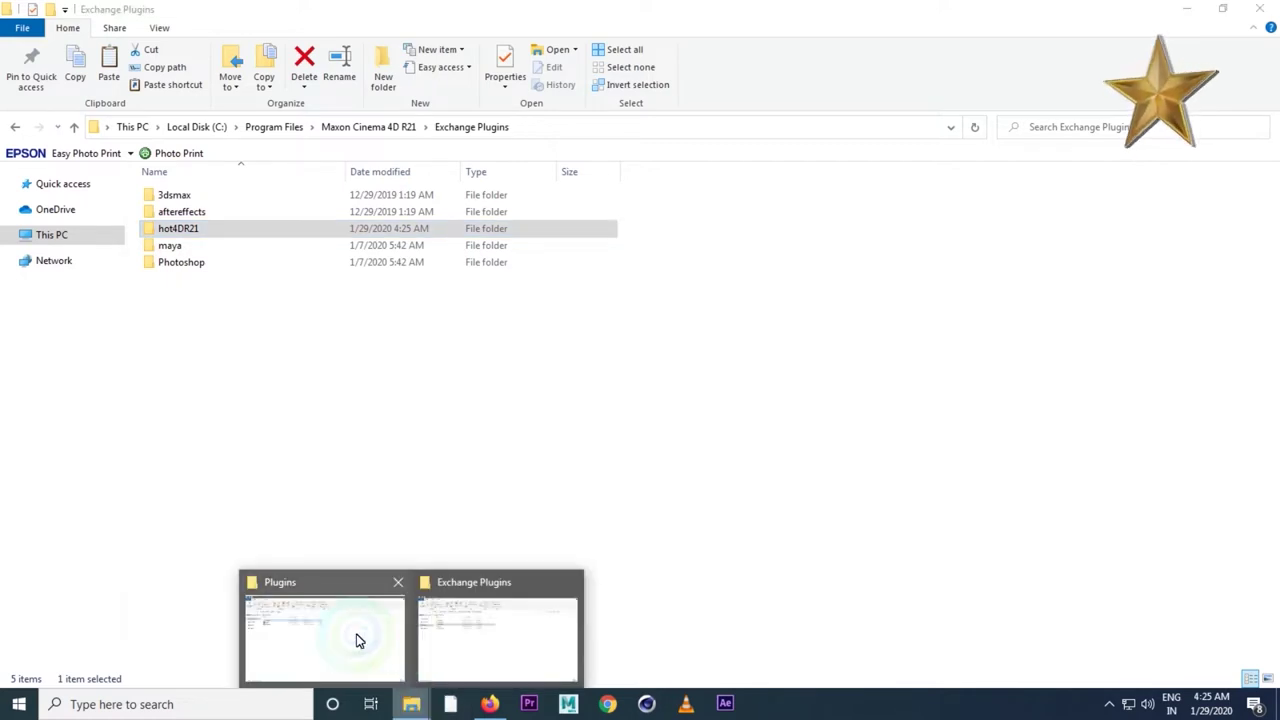
- Extract the fftwdll.zip archive in place in the Plugins folder
{"action": "left_click", "coordinate": [360, 630]}
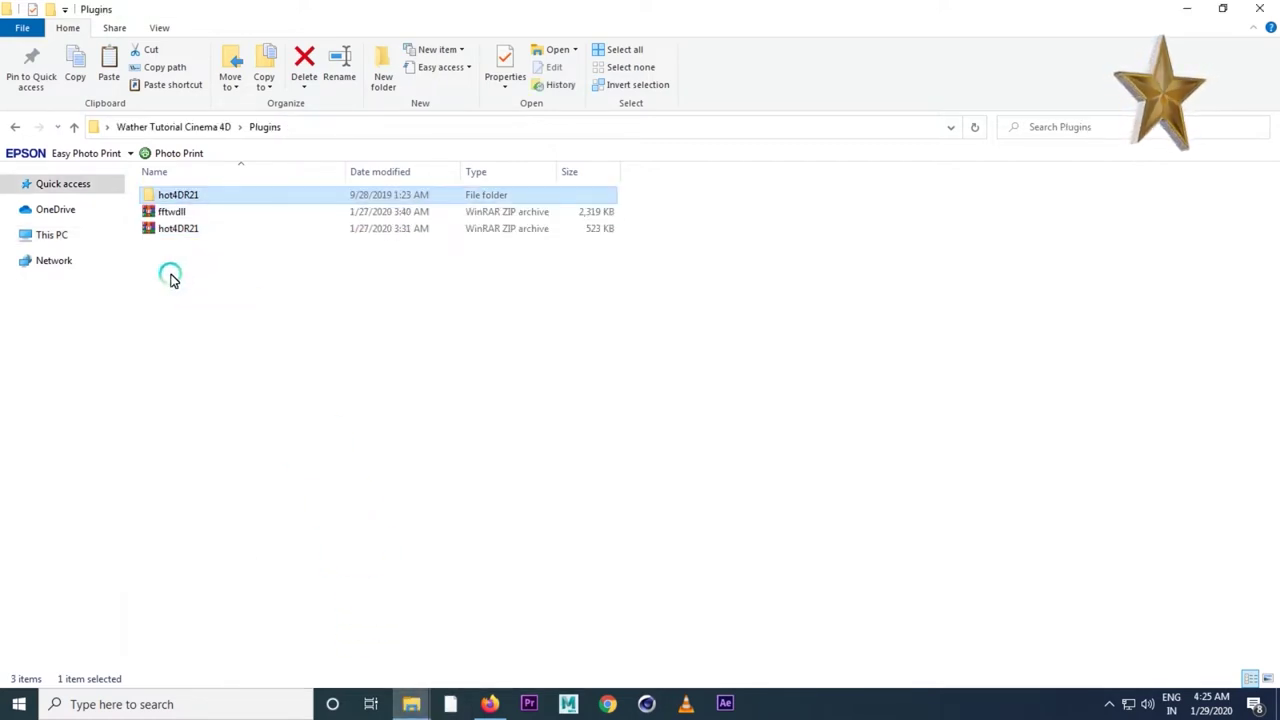
{"action": "mouse_move", "coordinate": [178, 228]}
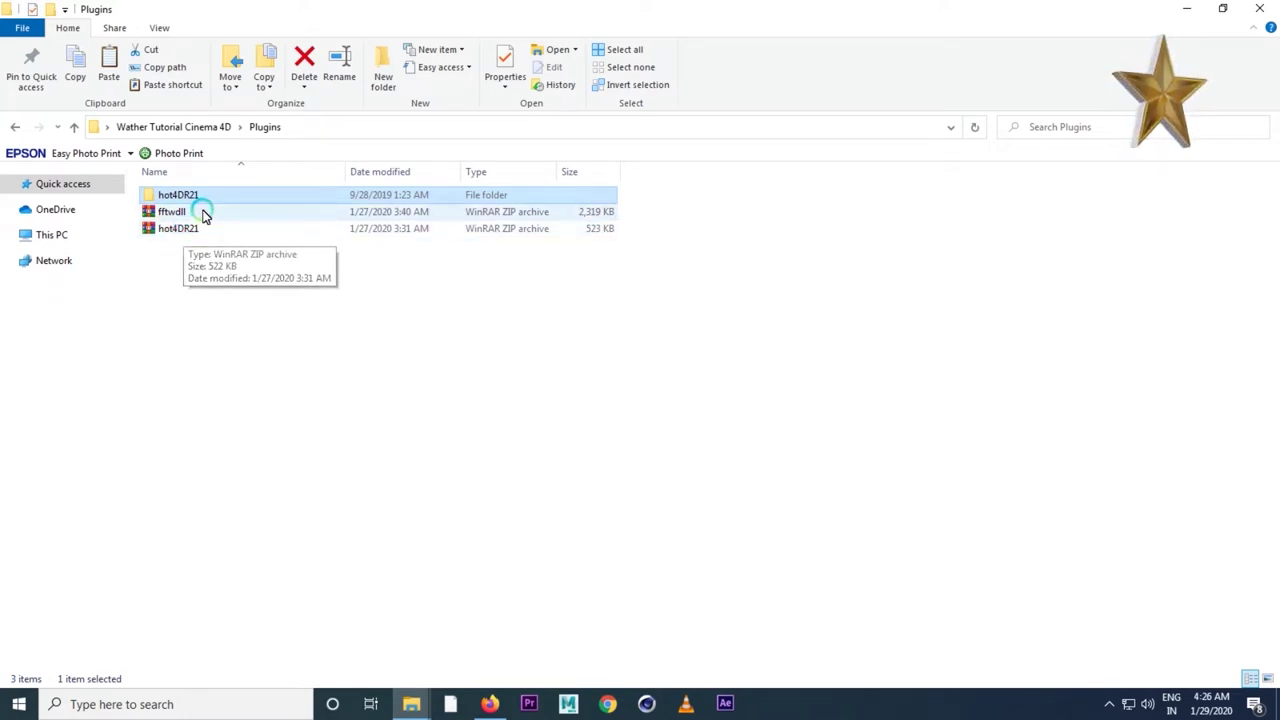
{"action": "left_click", "coordinate": [218, 218]}
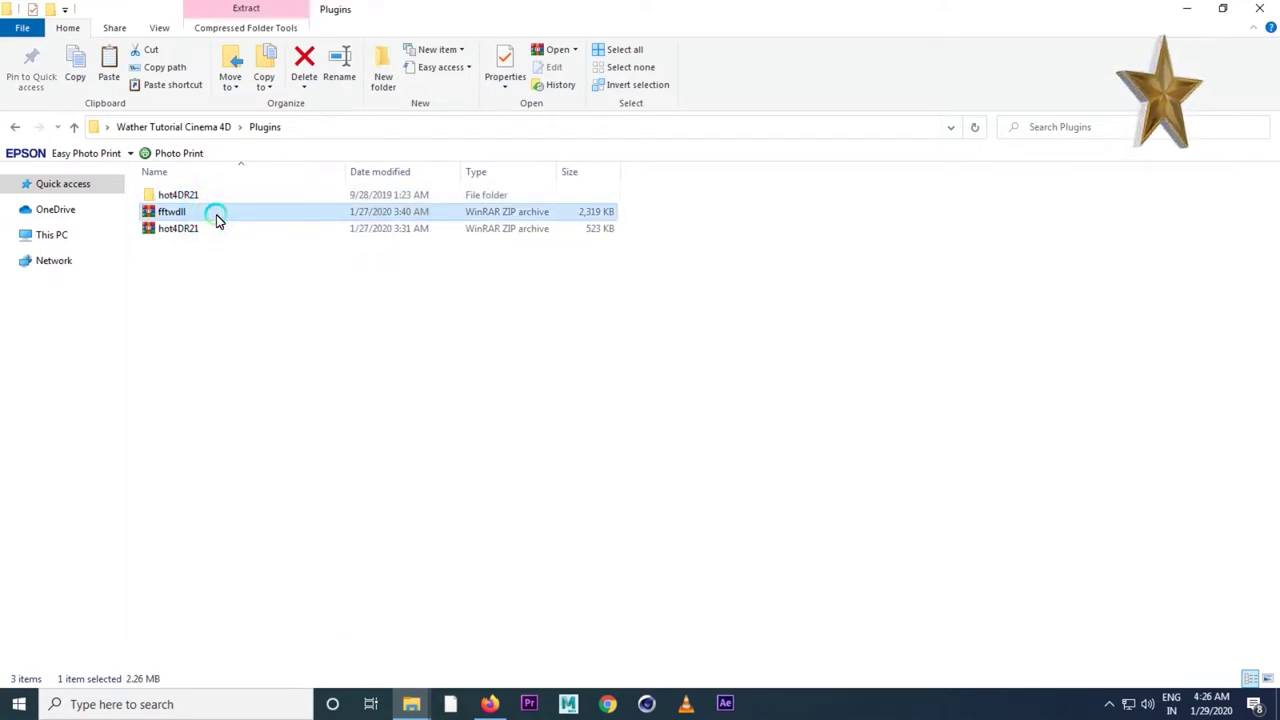
{"action": "right_click", "coordinate": [218, 218]}
{"action": "left_click", "coordinate": [263, 278]}
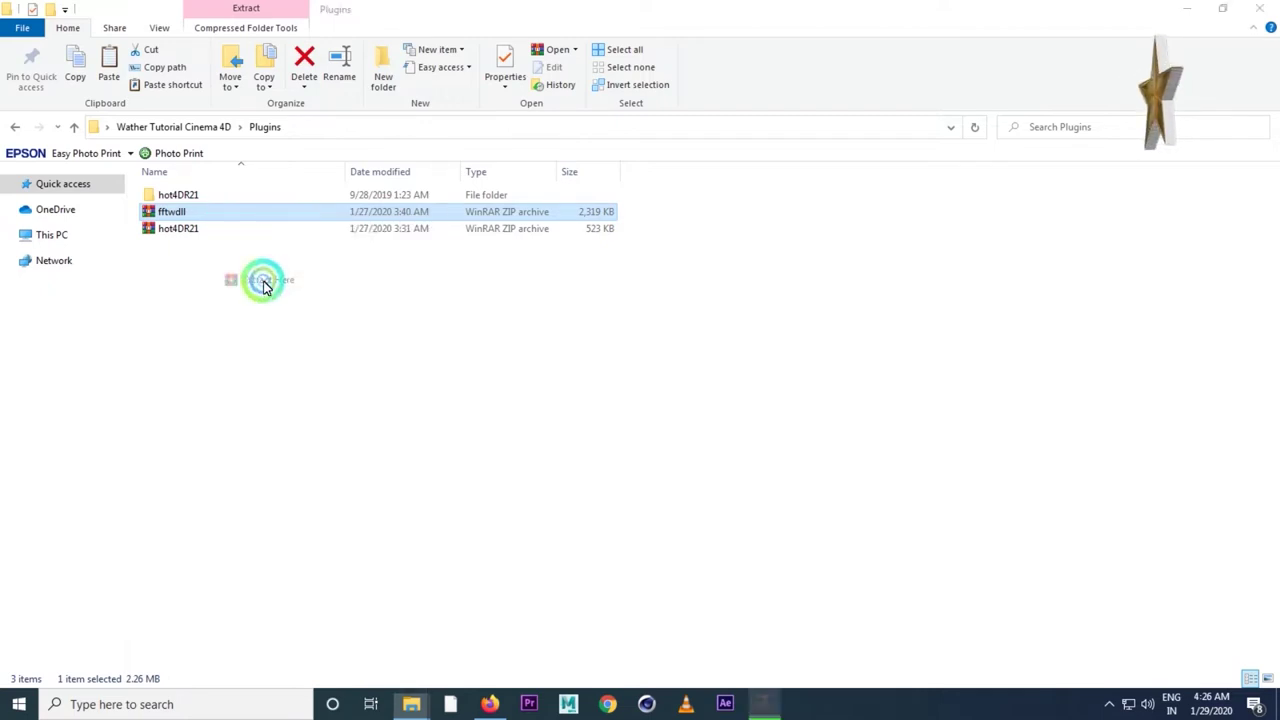
- Copy the three libfftw3 DLL files and close both Explorer windows
{"action": "left_click_drag", "start_coordinate": [239, 445], "coordinate": [176, 250]}
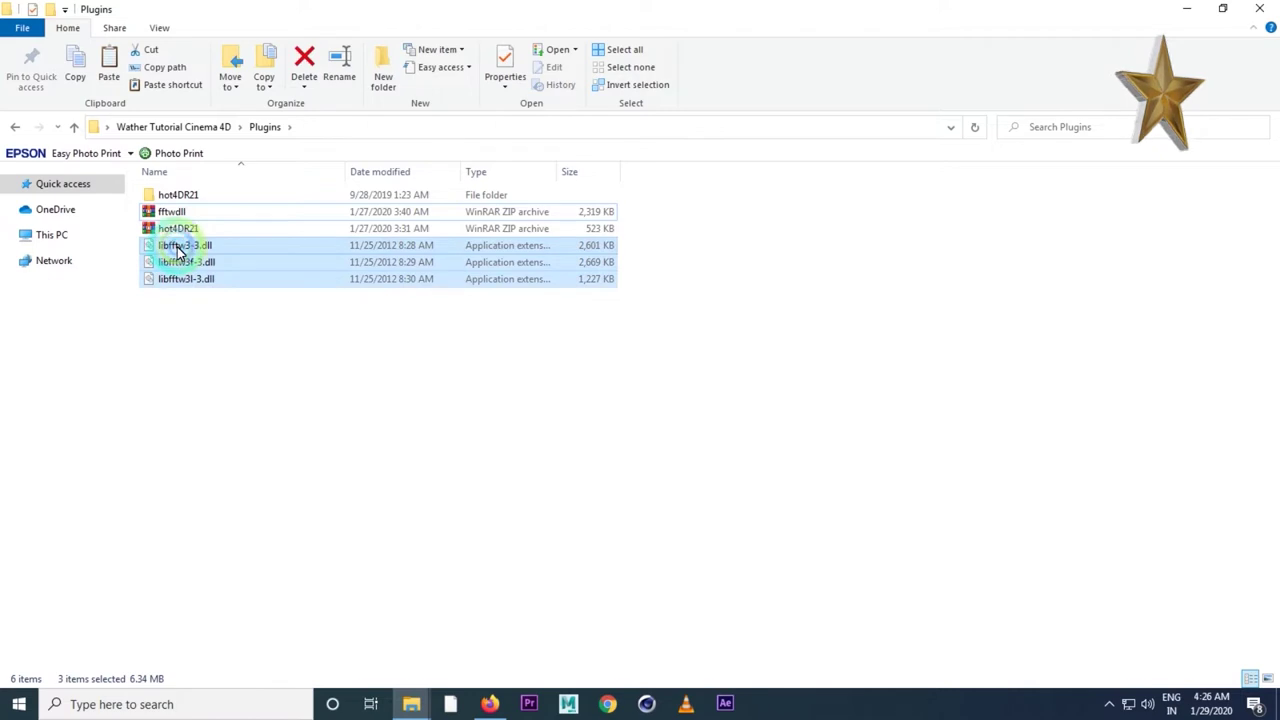
{"action": "right_click", "coordinate": [179, 251]}
{"action": "left_click", "coordinate": [224, 434]}
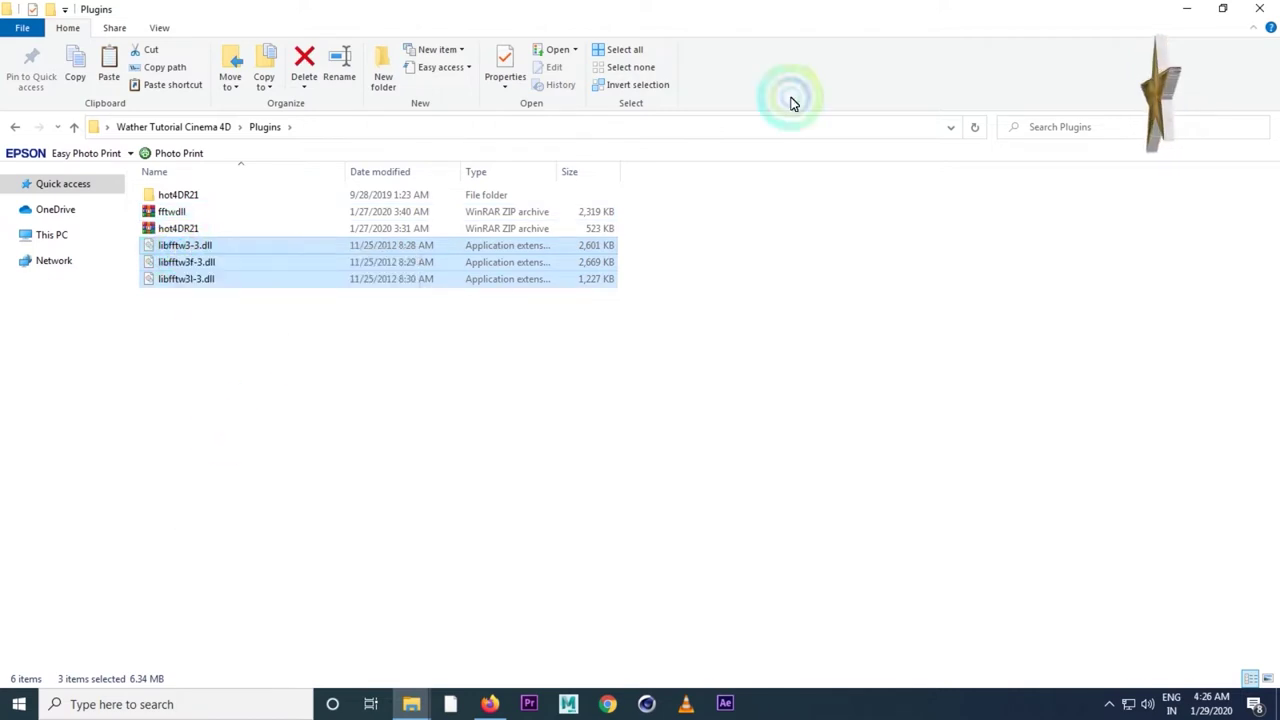
{"action": "left_click", "coordinate": [1186, 8]}
{"action": "left_click", "coordinate": [251, 334]}
{"action": "left_click", "coordinate": [1258, 8]}
{"action": "right_click", "coordinate": [636, 200]}
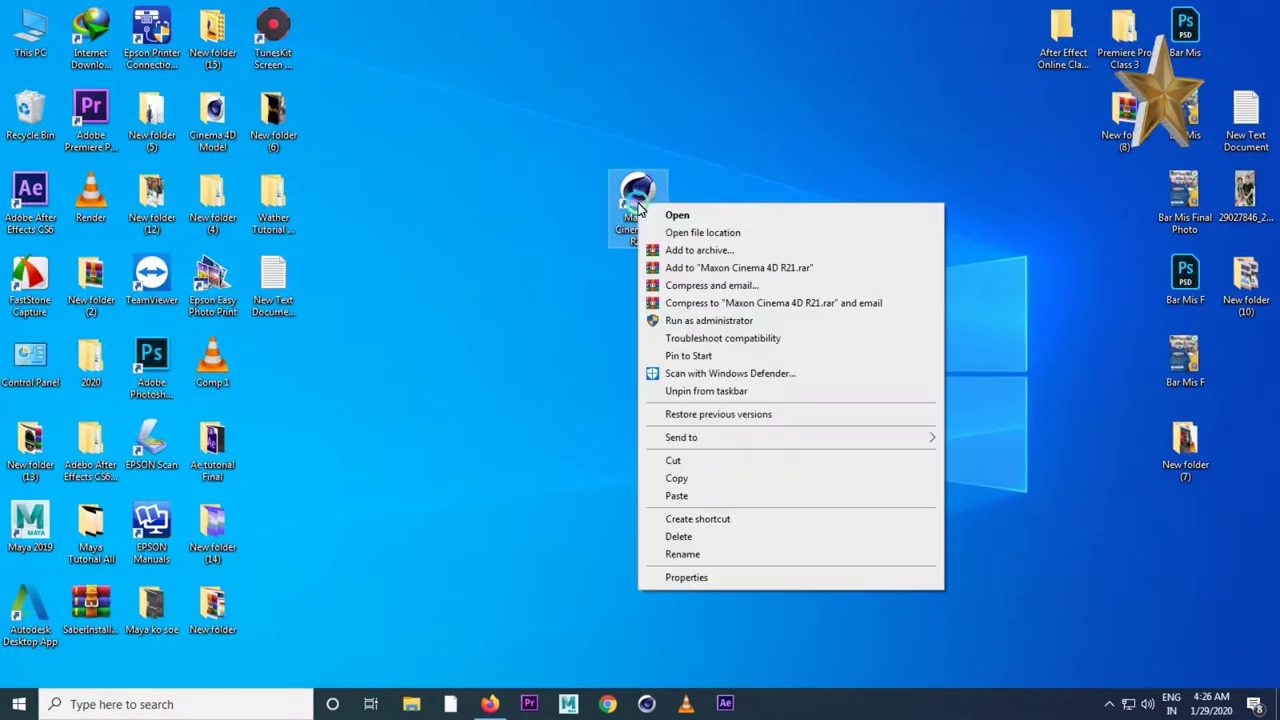
- Paste the three libfftw3 DLLs into the Maxon Cinema 4D R21 folder, granting permission for all
{"action": "left_click", "coordinate": [686, 233]}
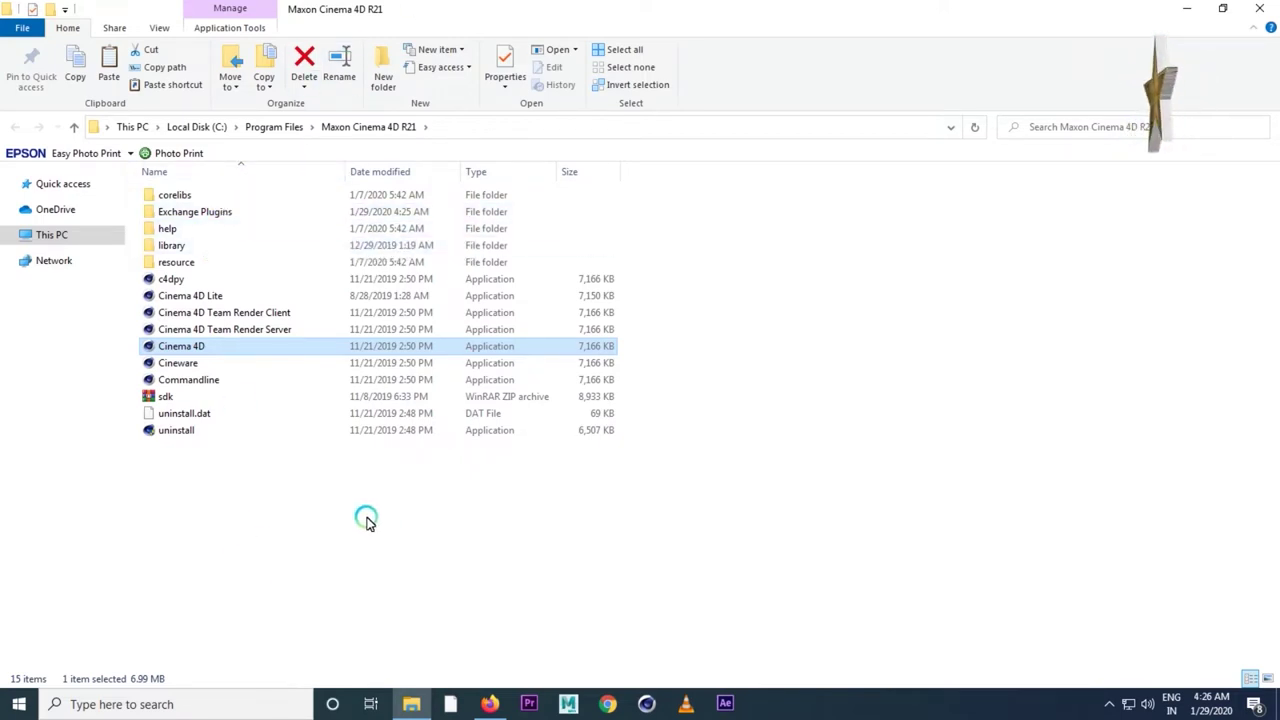
{"action": "right_click", "coordinate": [260, 495]}
{"action": "left_click", "coordinate": [302, 380]}
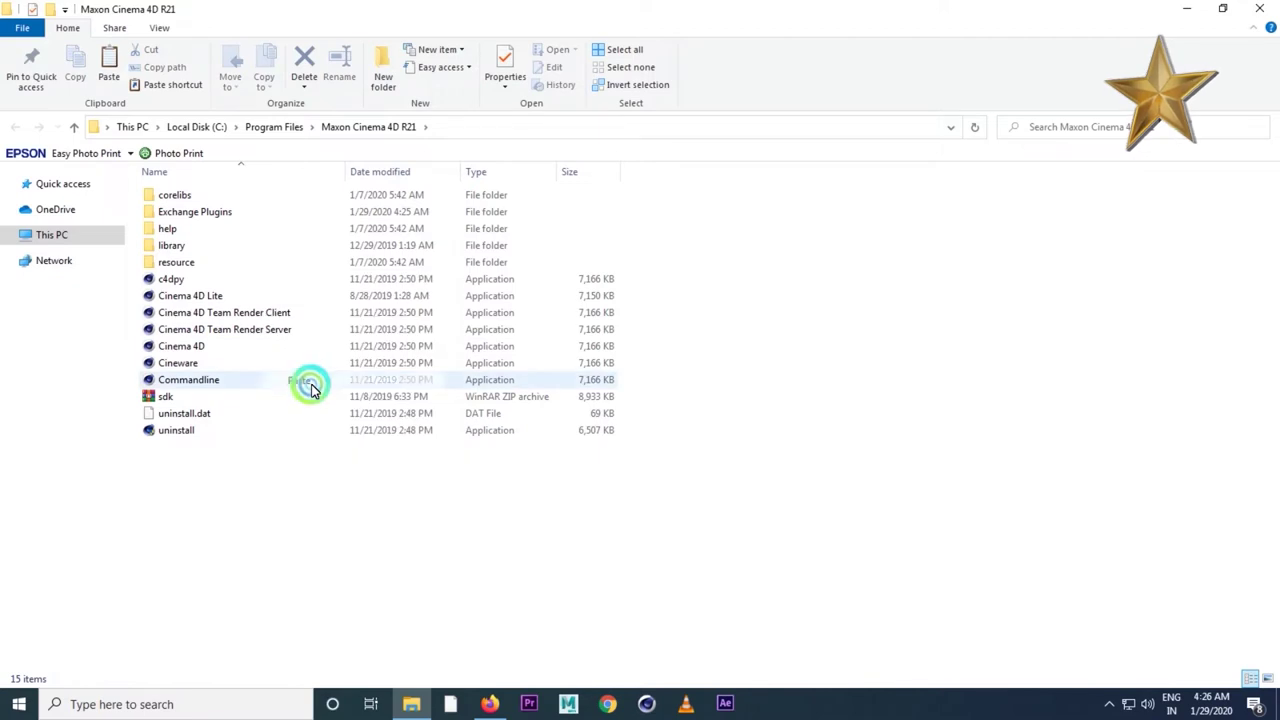
{"action": "left_click", "coordinate": [506, 250]}
{"action": "left_click", "coordinate": [605, 280]}
{"action": "left_click", "coordinate": [605, 280]}
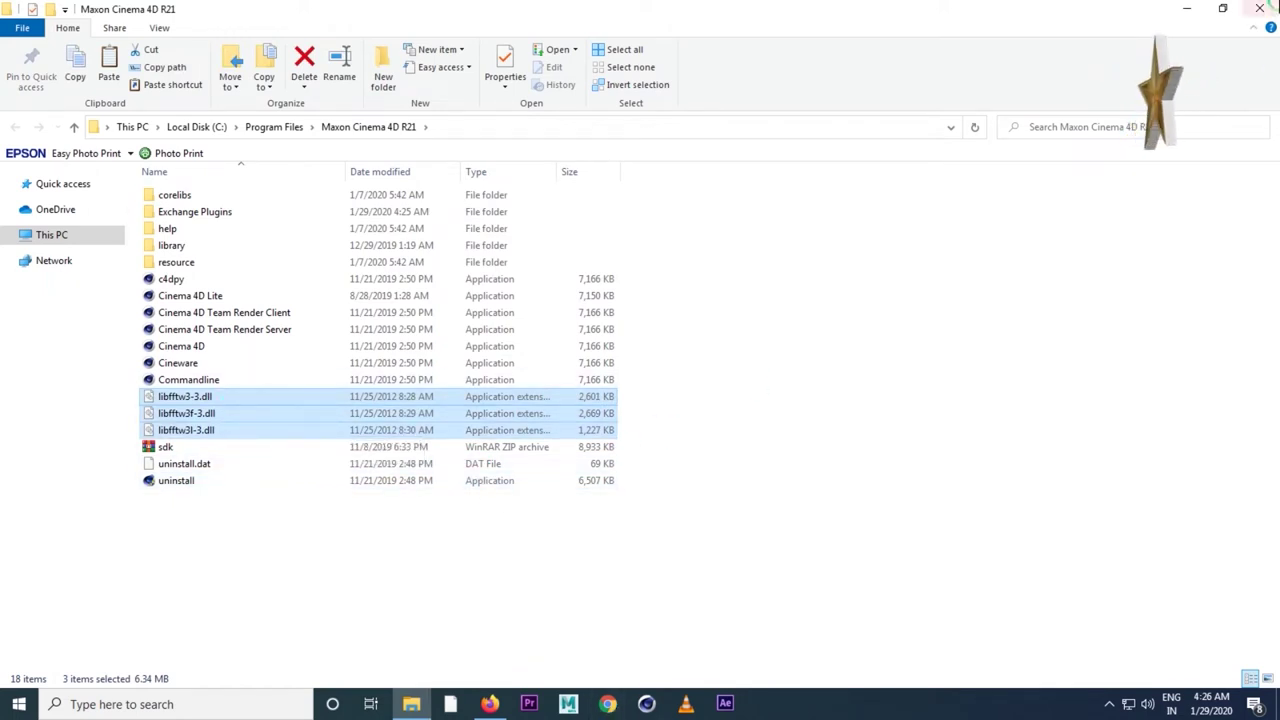
{"action": "left_click", "coordinate": [1262, 8]}
{"action": "left_click", "coordinate": [691, 431]}
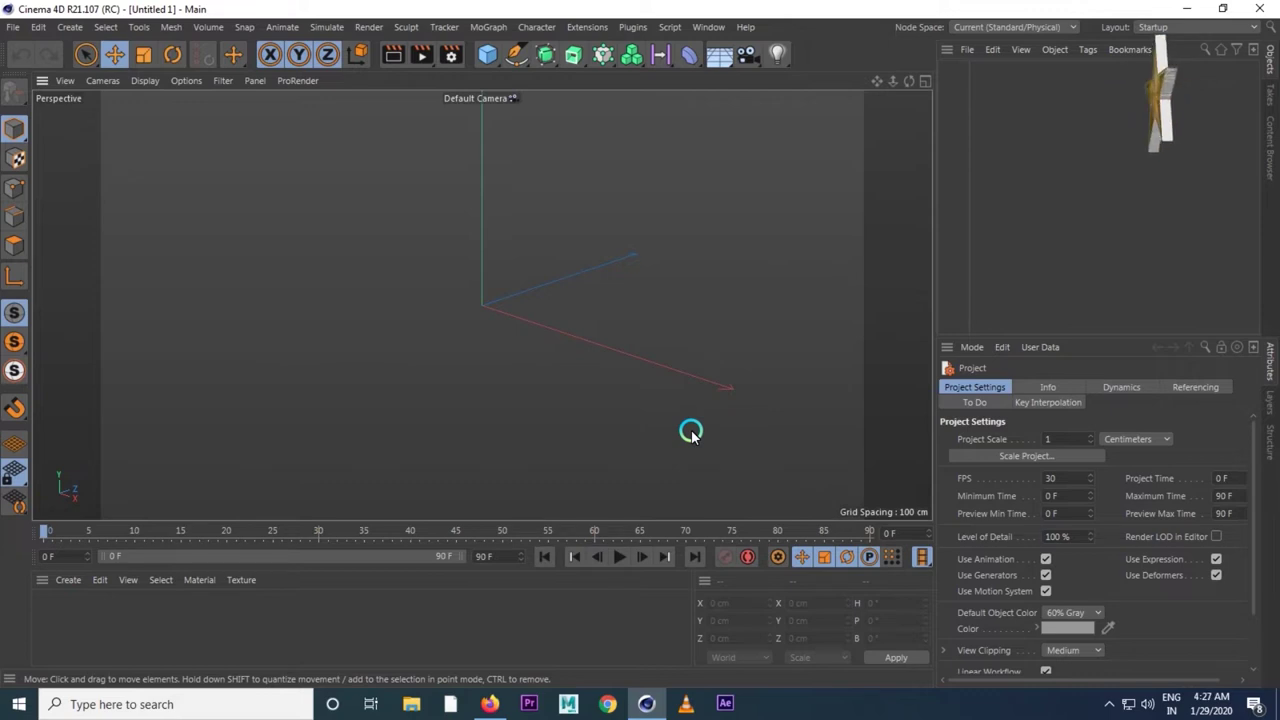
{"action": "left_click", "coordinate": [632, 27]}
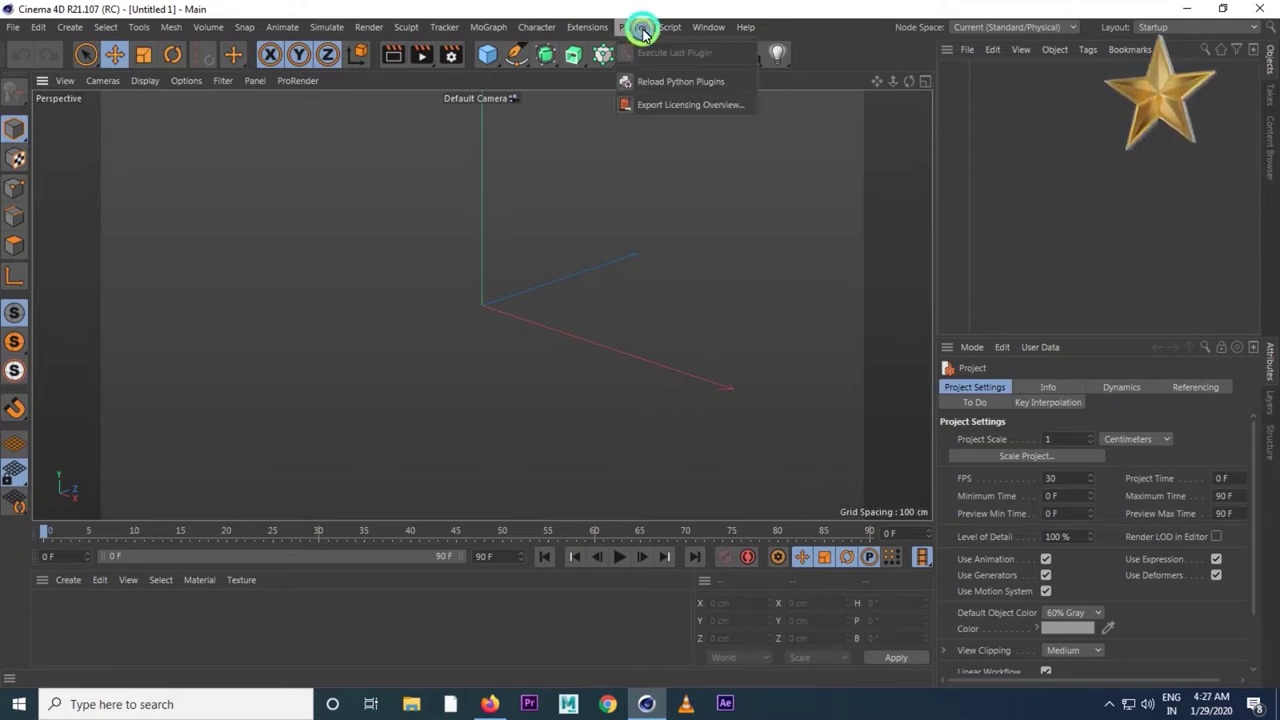
{"action": "left_click", "coordinate": [608, 30]}
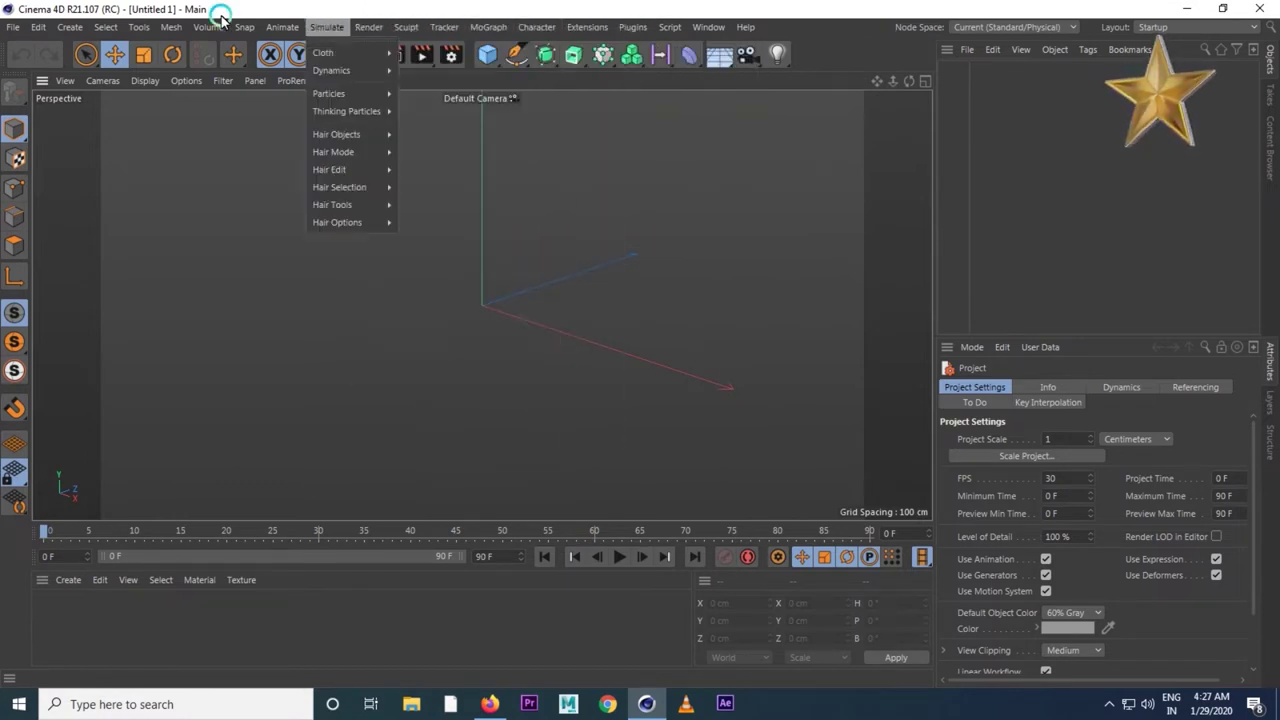
{"action": "left_click", "coordinate": [1176, 30]}
{"action": "left_click", "coordinate": [1174, 27]}
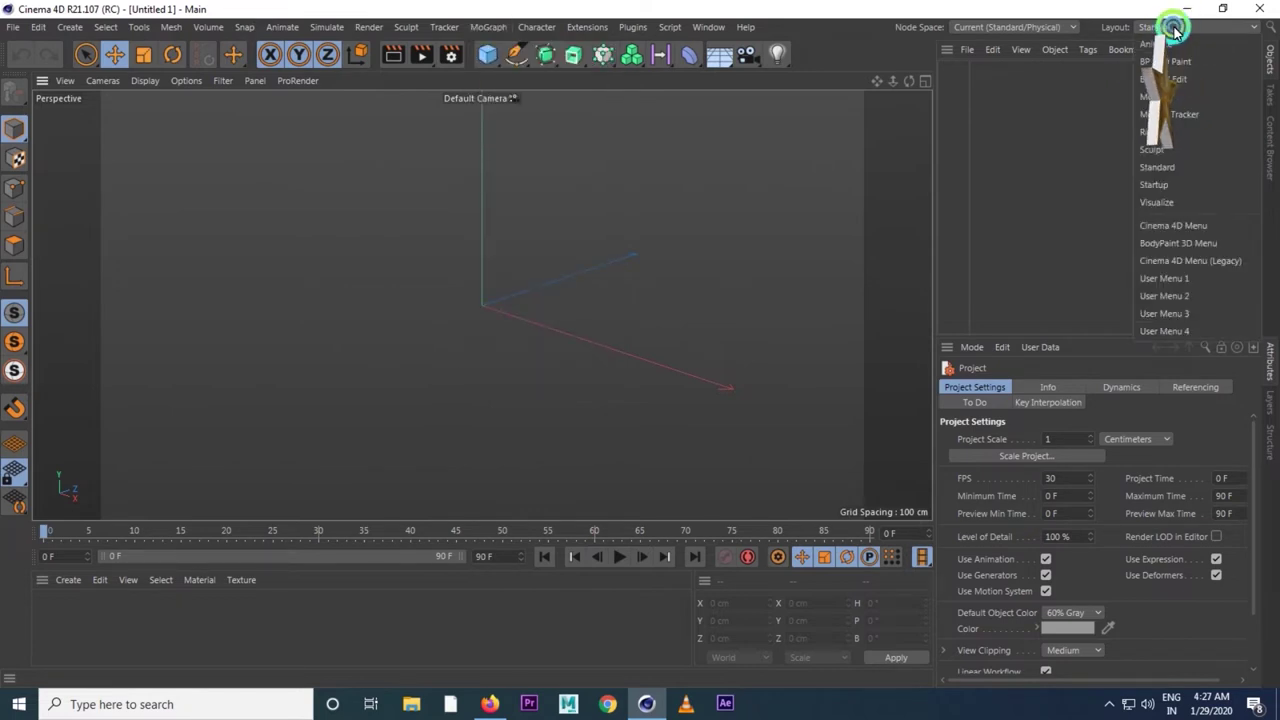
{"action": "left_click", "coordinate": [1175, 190]}
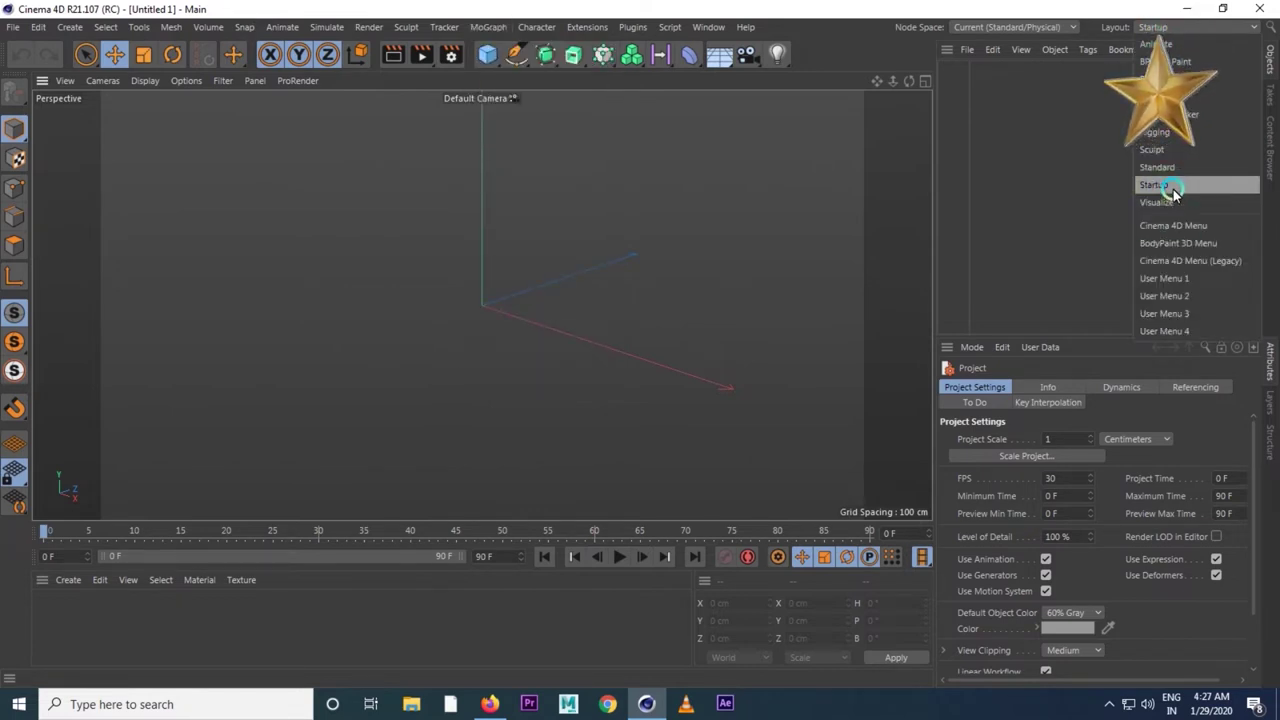
{"action": "left_click", "coordinate": [1174, 168]}
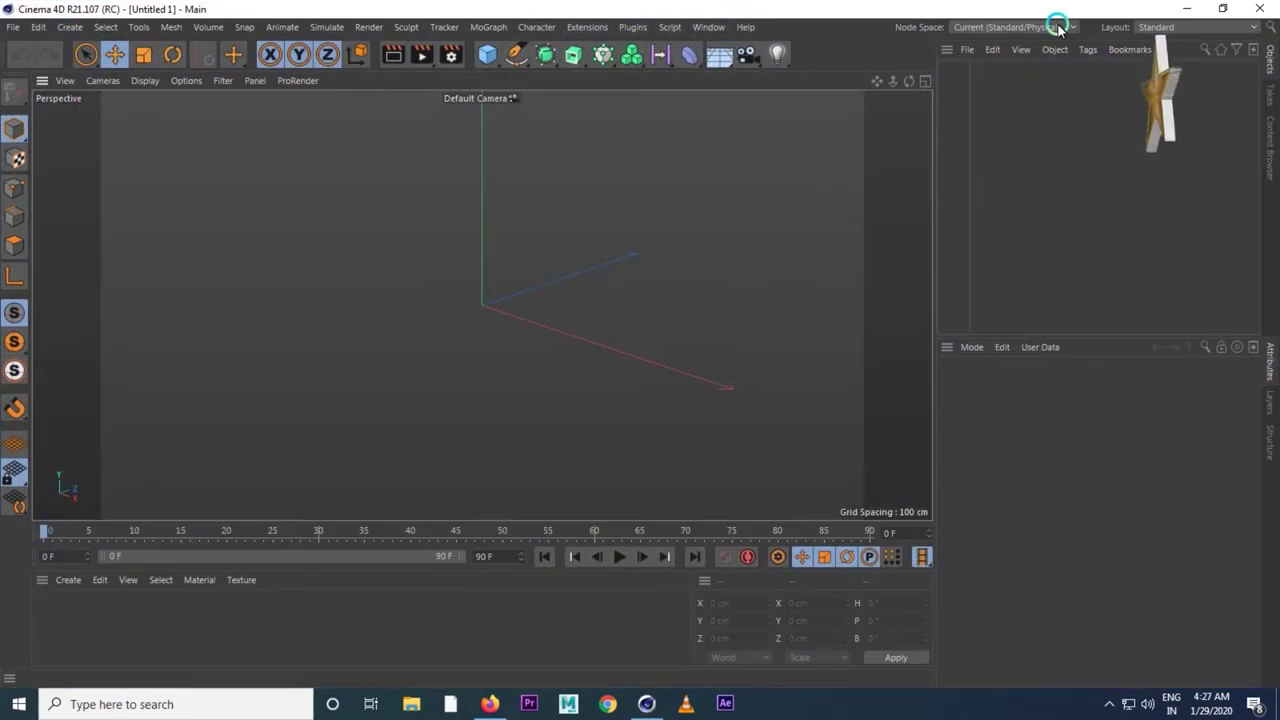
{"action": "left_click", "coordinate": [1183, 30]}
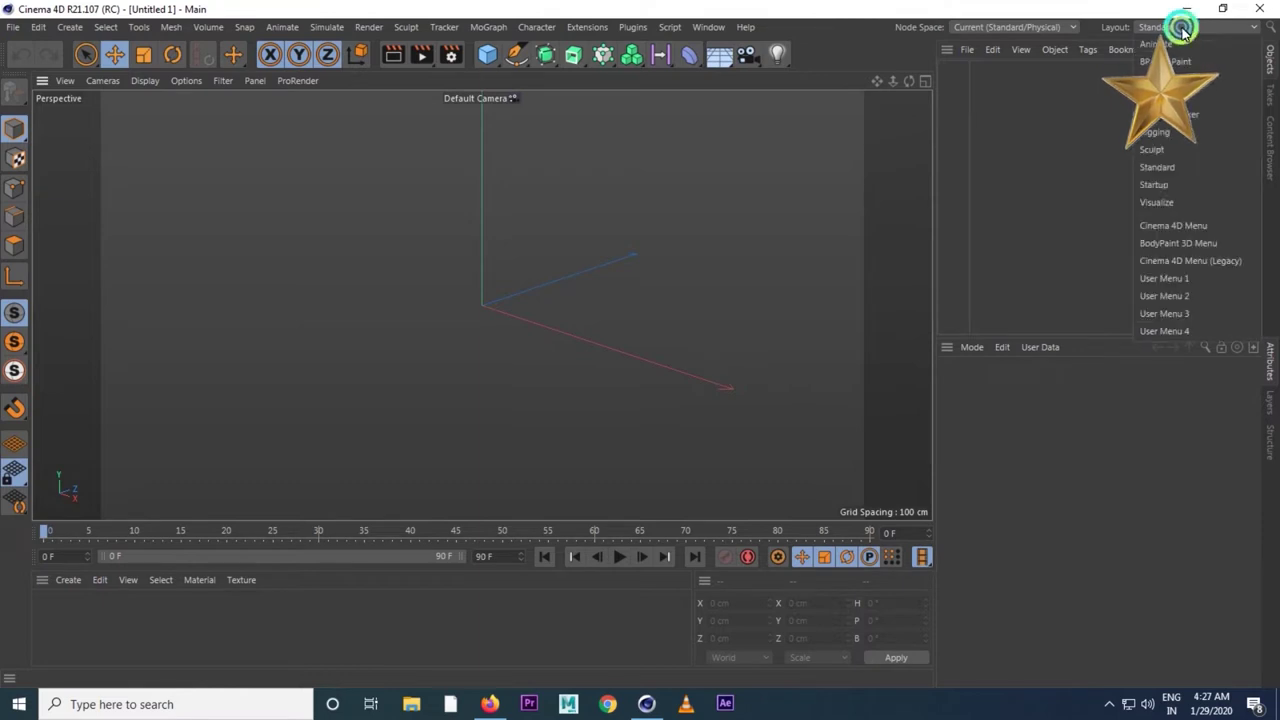
{"action": "left_click", "coordinate": [1179, 186]}
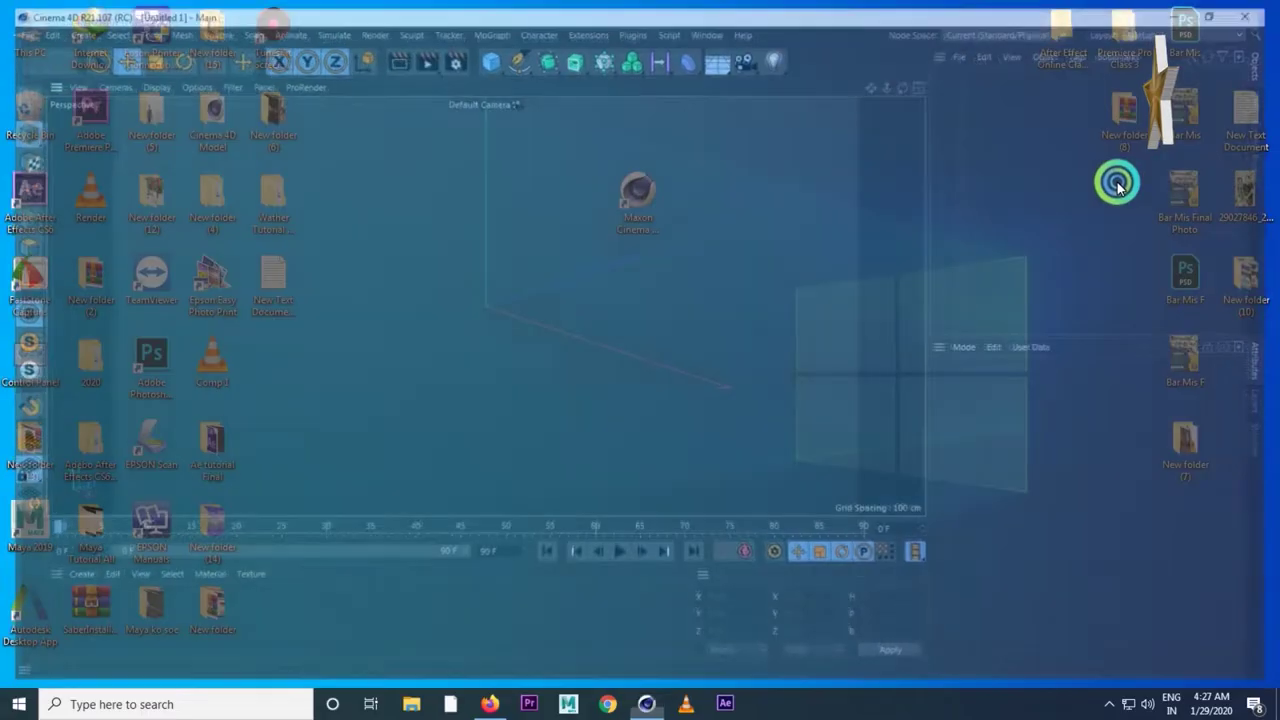
{"action": "left_click", "coordinate": [632, 27]}
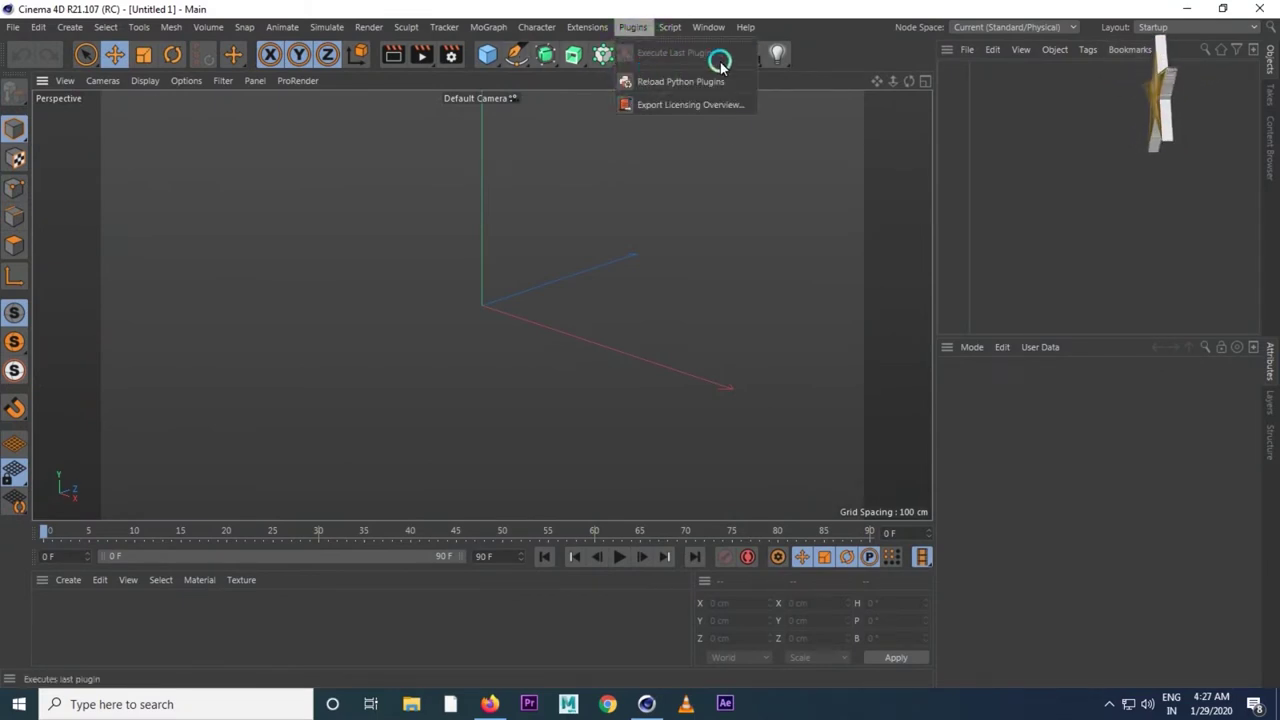
{"action": "left_click", "coordinate": [628, 27]}
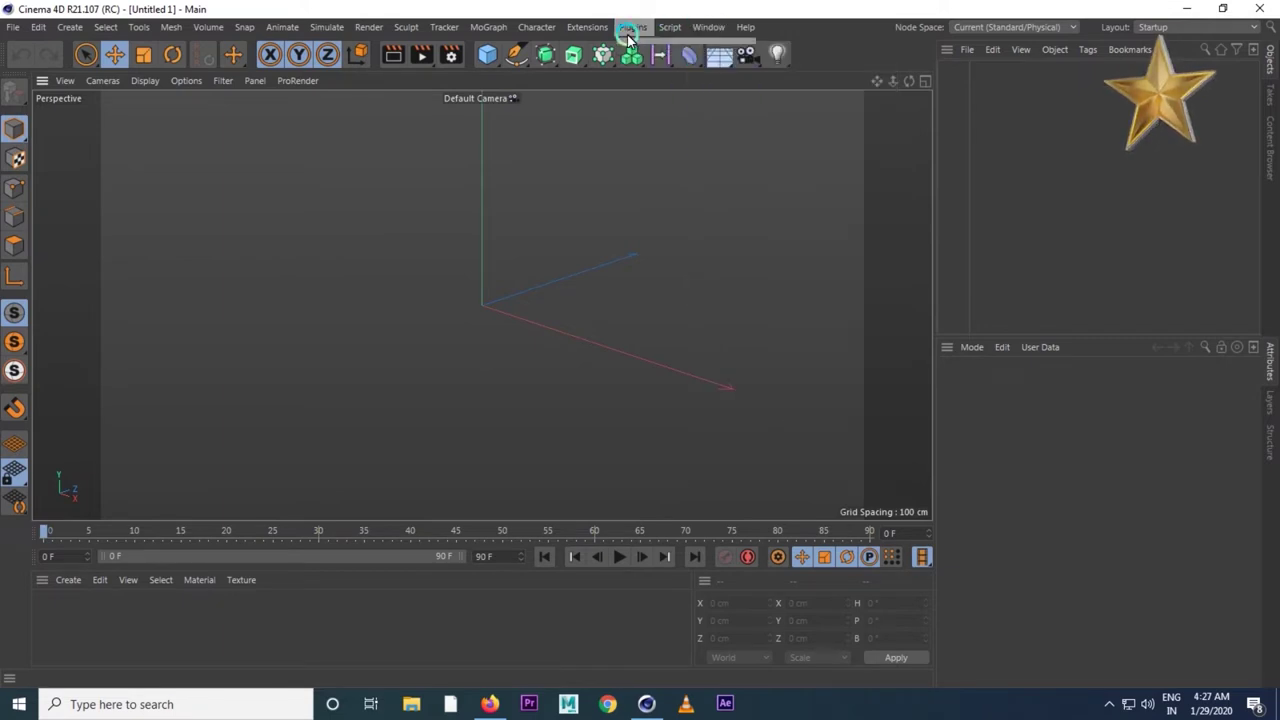
{"action": "left_click", "coordinate": [627, 30]}
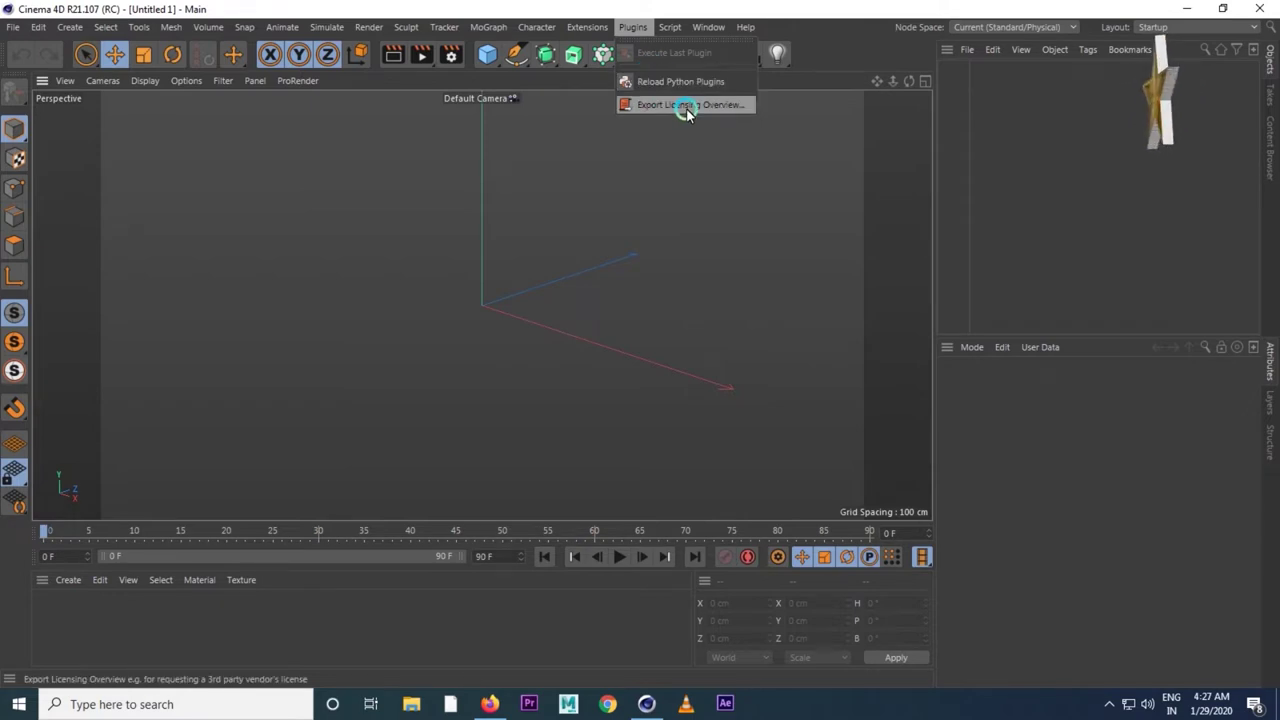
{"action": "left_click", "coordinate": [38, 27]}
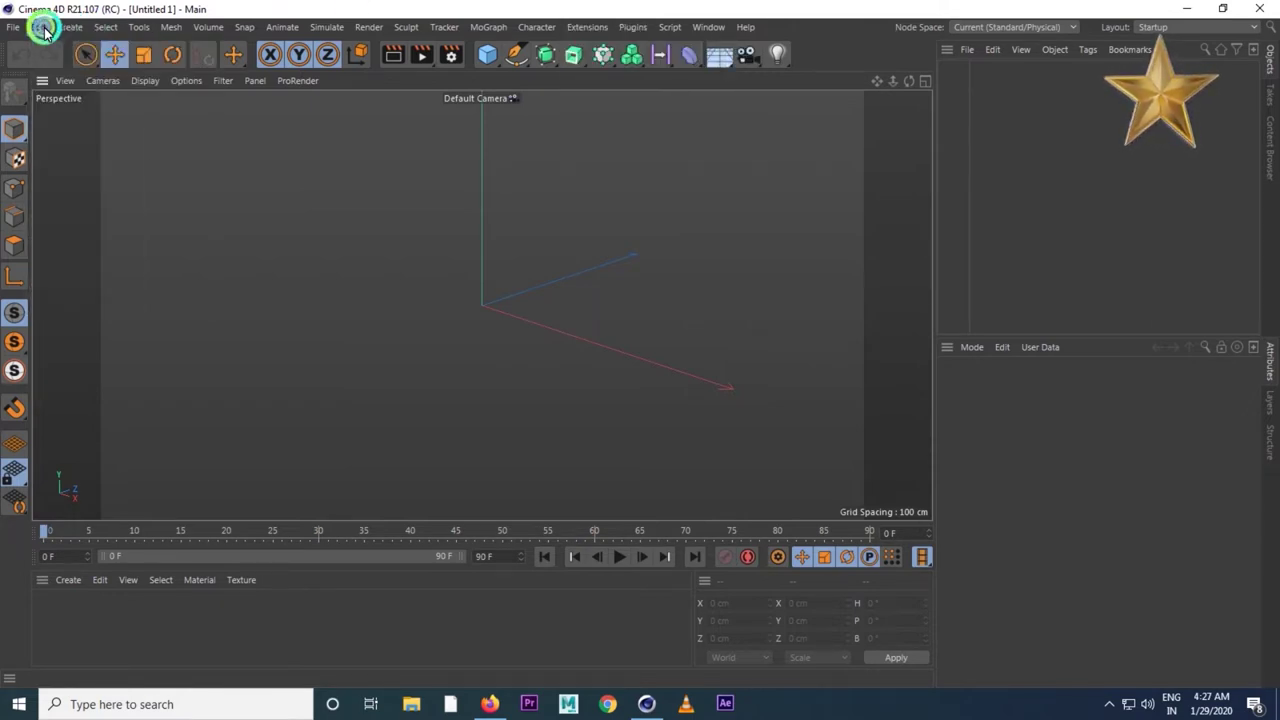
{"action": "left_click", "coordinate": [634, 27]}
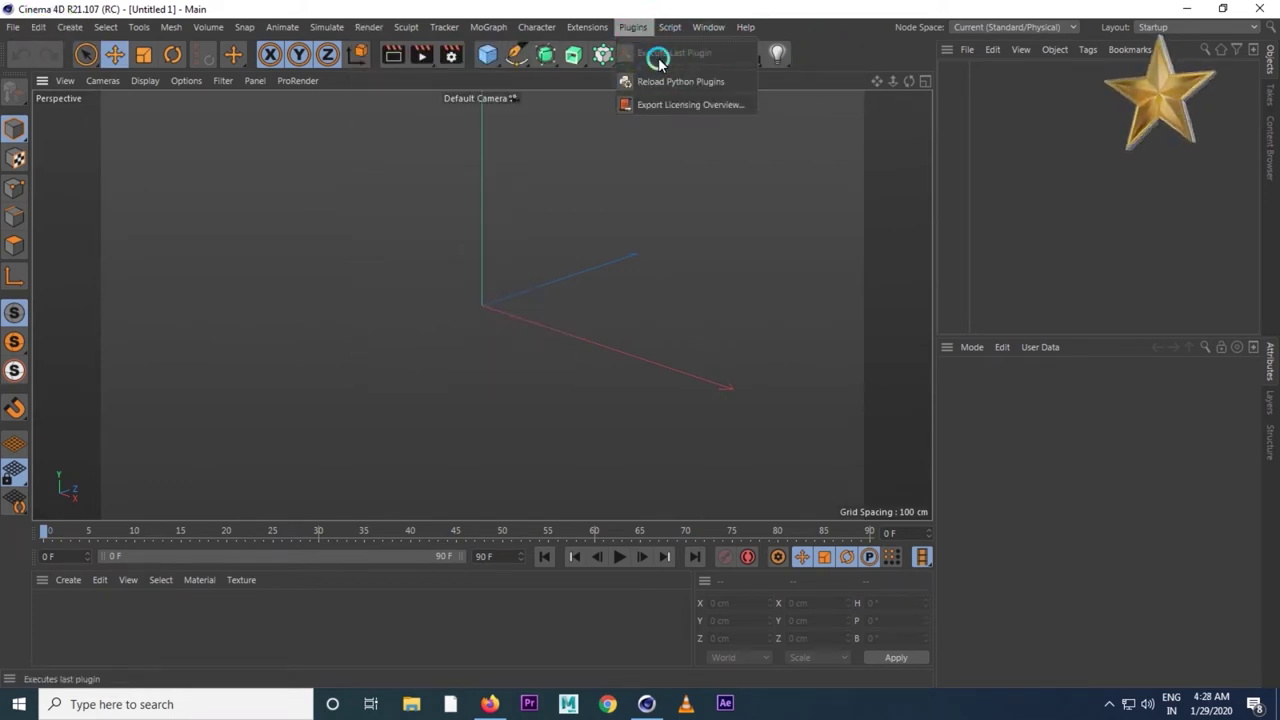
{"action": "left_click", "coordinate": [38, 27]}
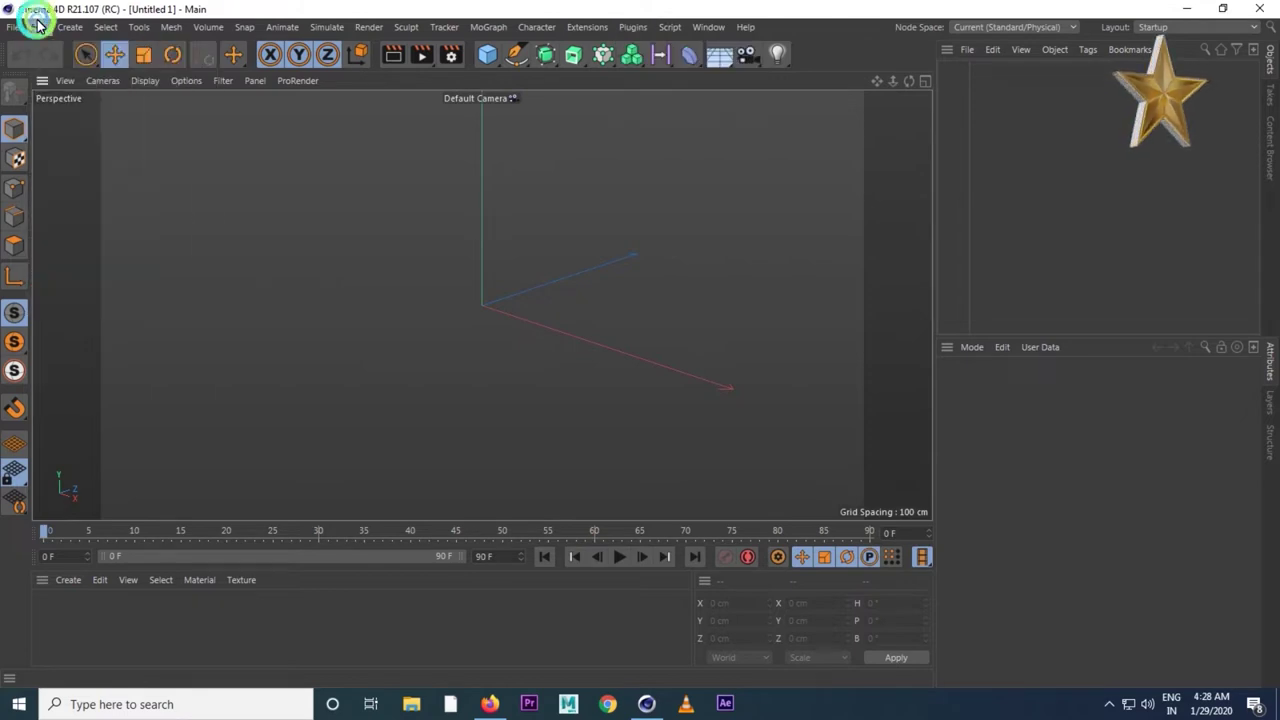
- Open Preferences on the Plugins page and choose Add Folder
{"action": "left_click", "coordinate": [38, 27]}
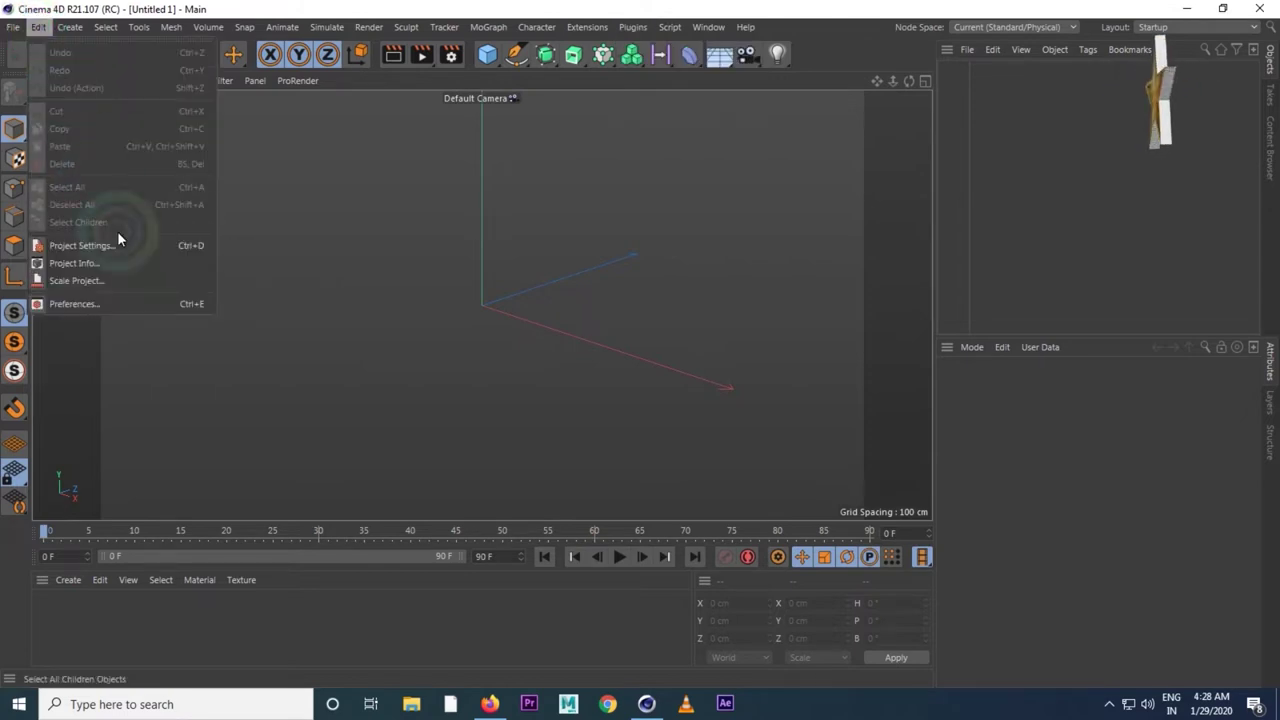
{"action": "left_click", "coordinate": [110, 304]}
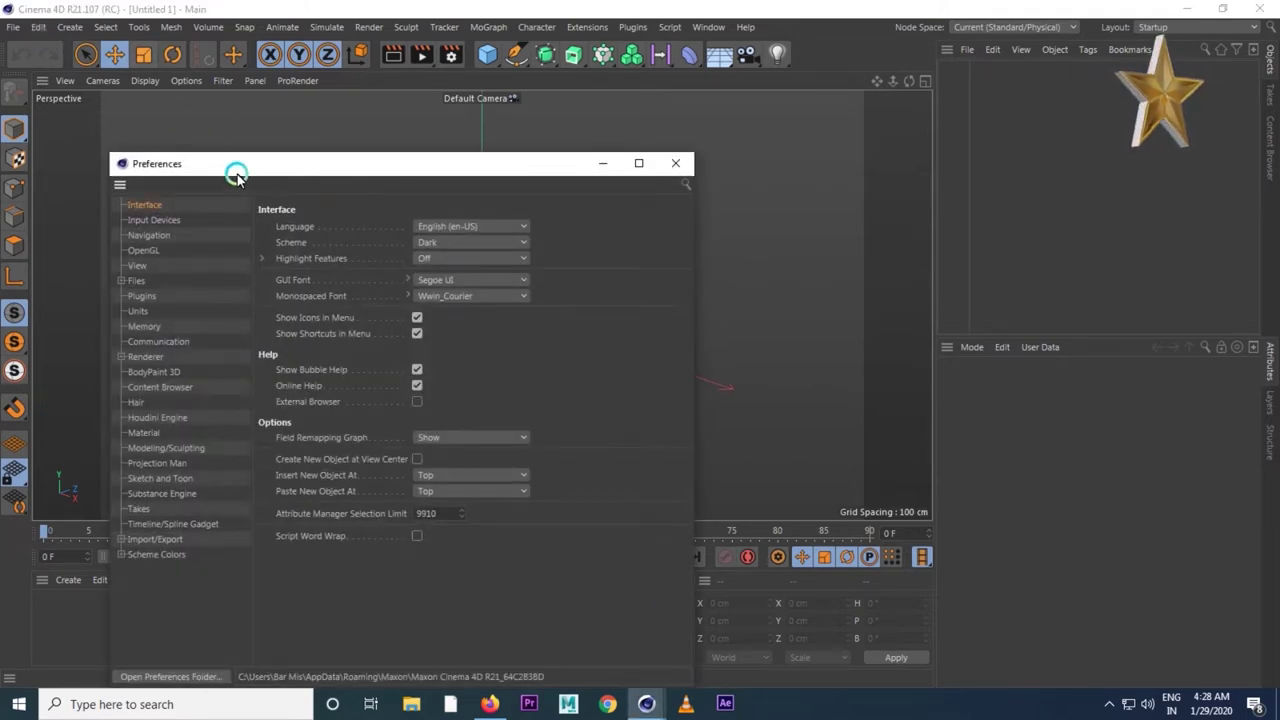
{"action": "left_click_drag", "start_coordinate": [236, 168], "coordinate": [357, 143]}
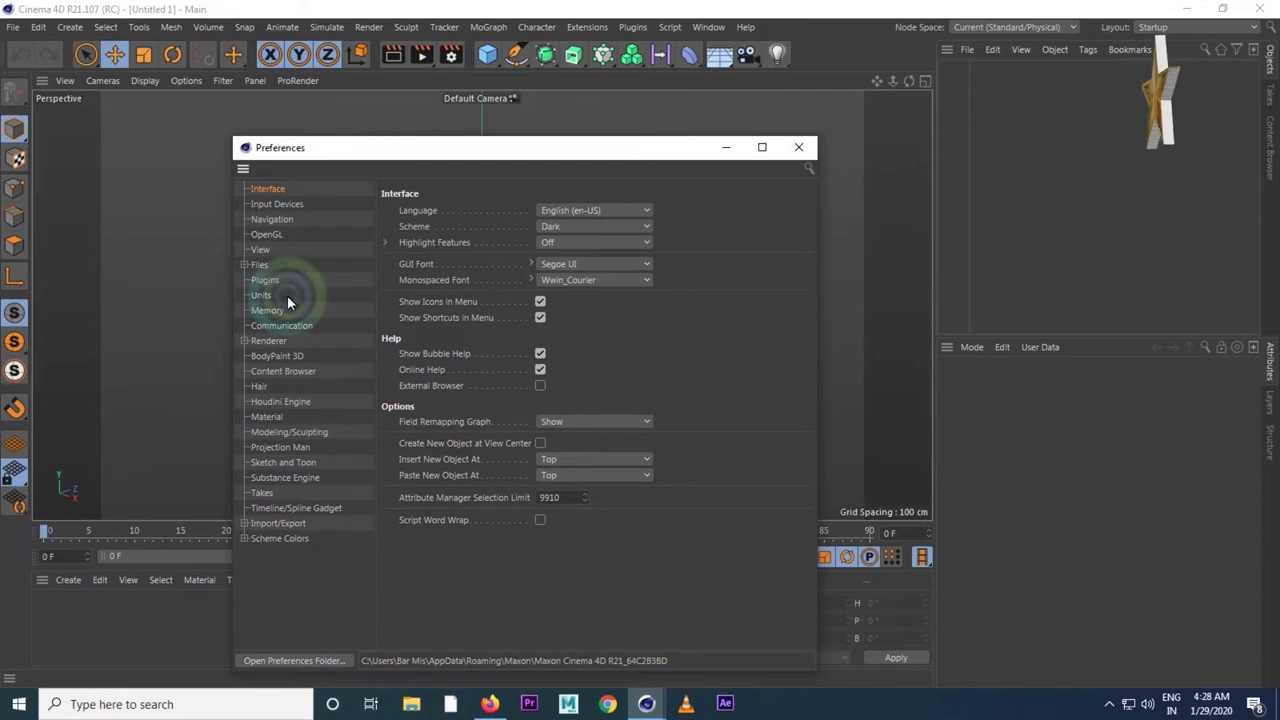
{"action": "left_click", "coordinate": [264, 281]}
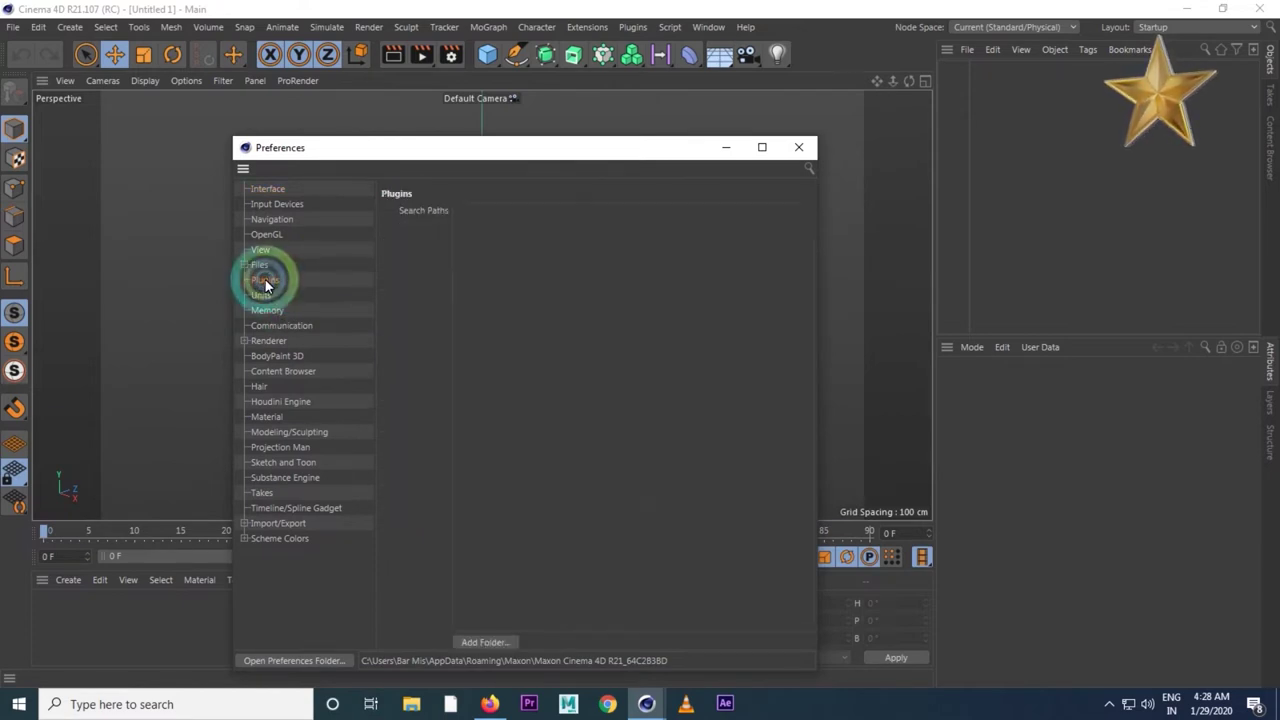
{"action": "left_click", "coordinate": [496, 641]}
- Browse to C:\Program Files\Maxon Cinema 4D R21\Exchange Plugins\hot4DR21 and confirm it
{"action": "left_click", "coordinate": [531, 341]}
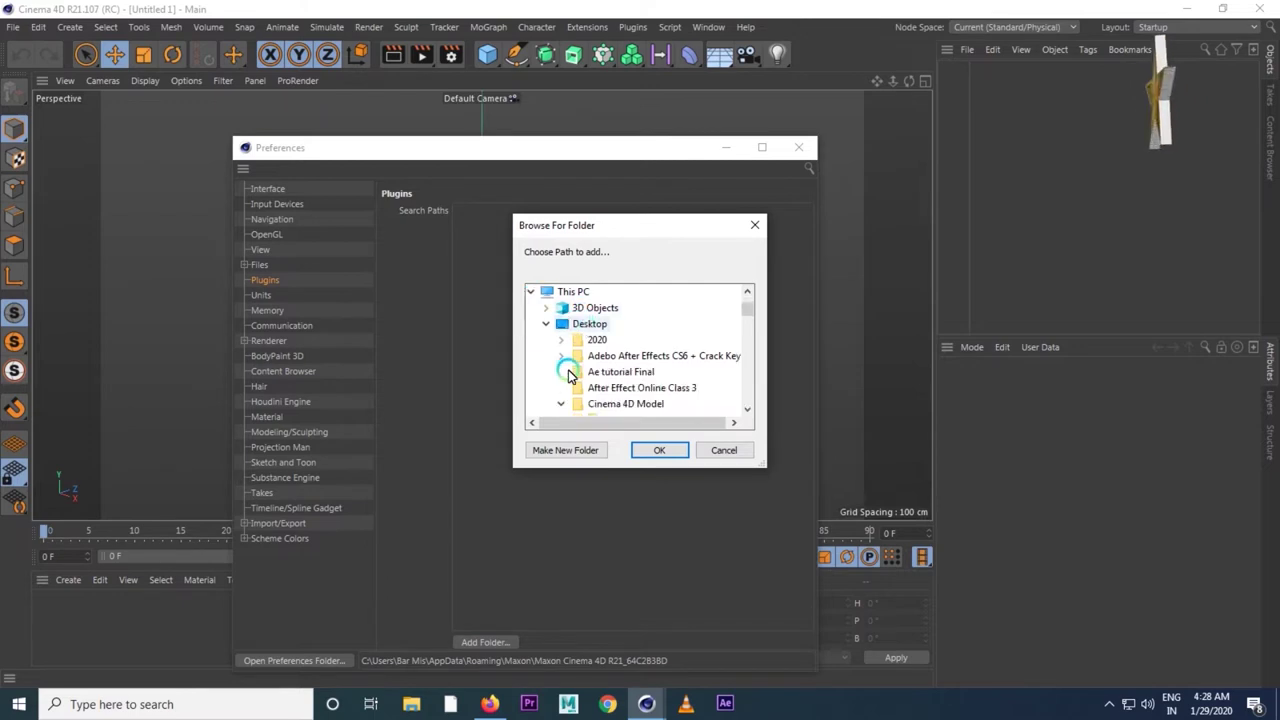
{"action": "left_click", "coordinate": [545, 324]}
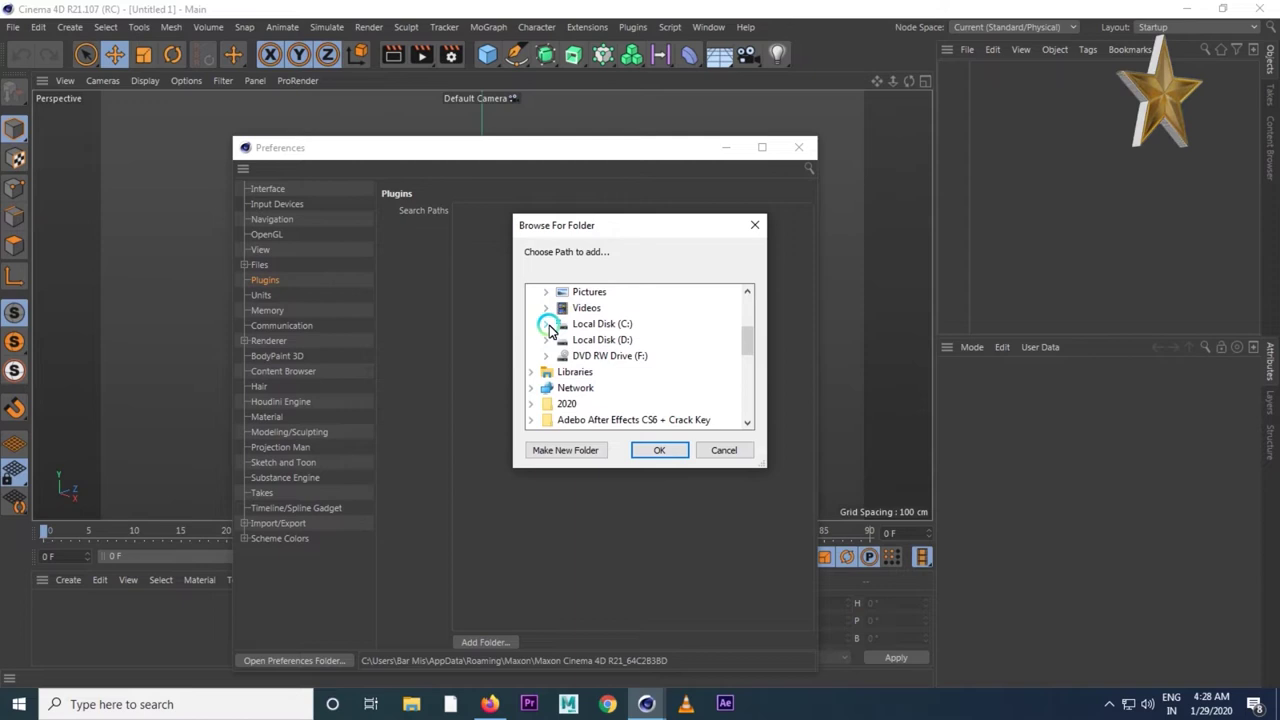
{"action": "left_click", "coordinate": [546, 324]}
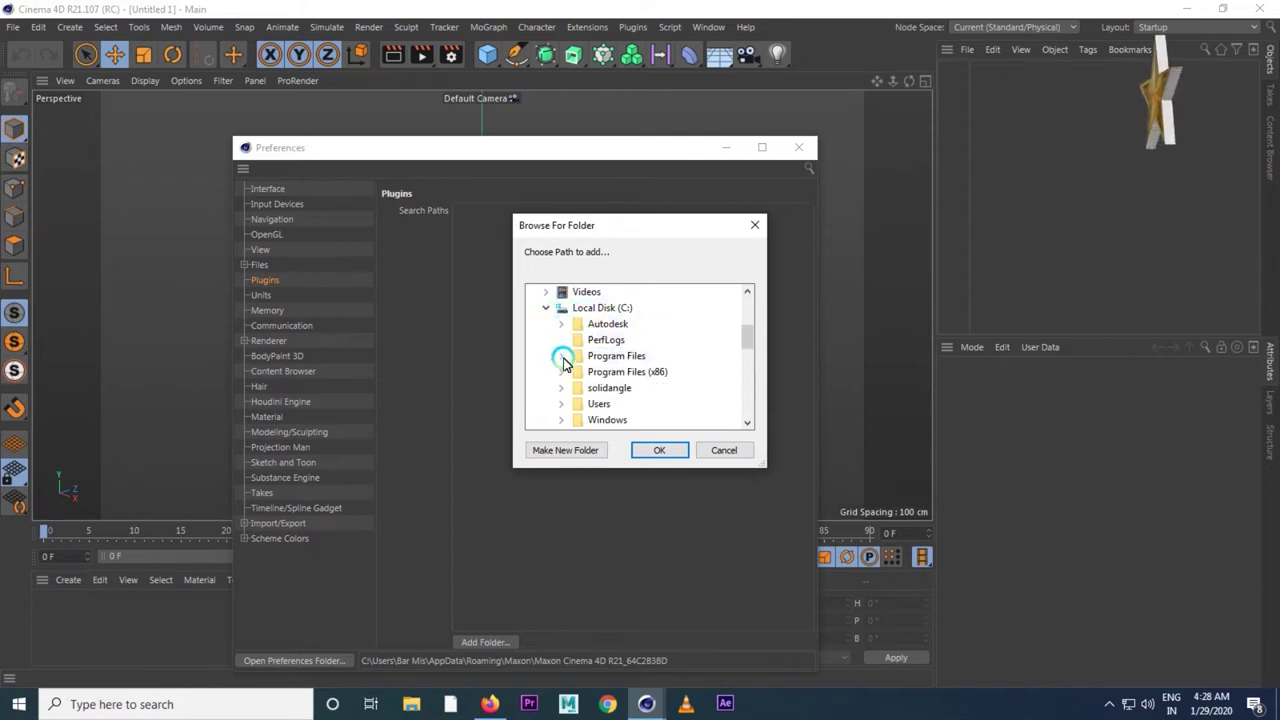
{"action": "left_click", "coordinate": [562, 358]}
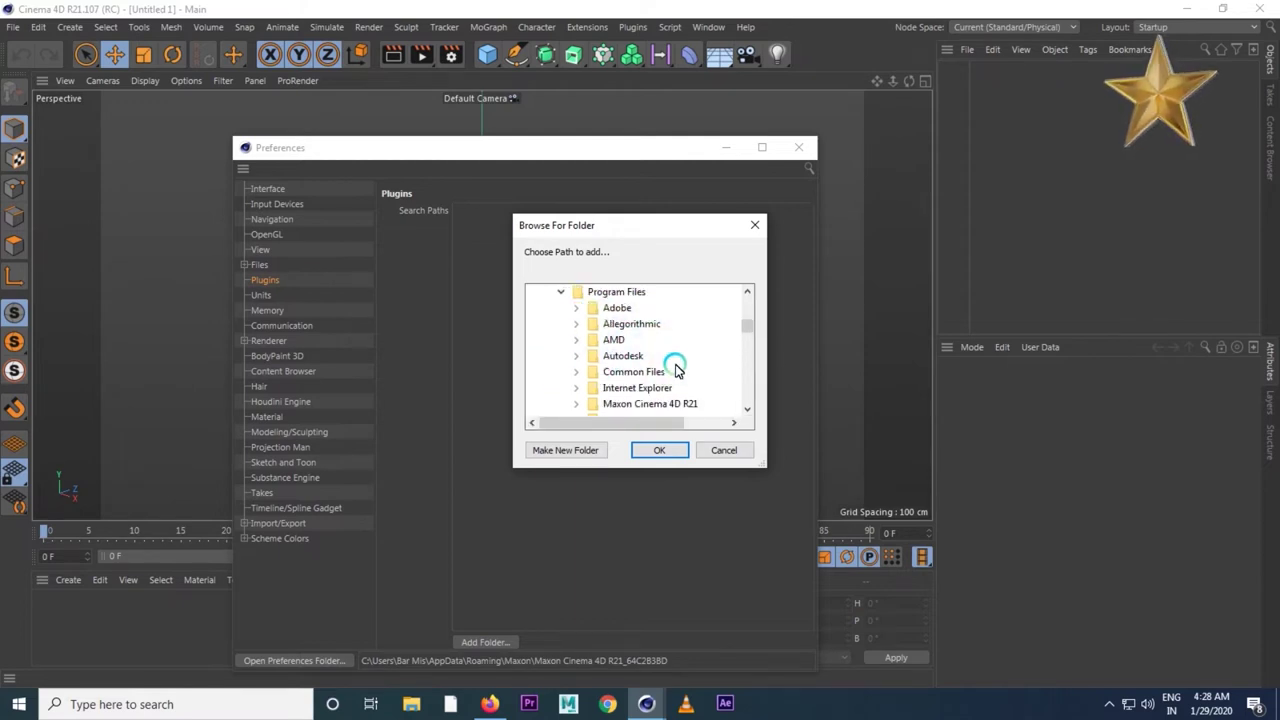
{"action": "scroll", "coordinate": [675, 370], "scroll_direction": "down", "scroll_amount": 1}
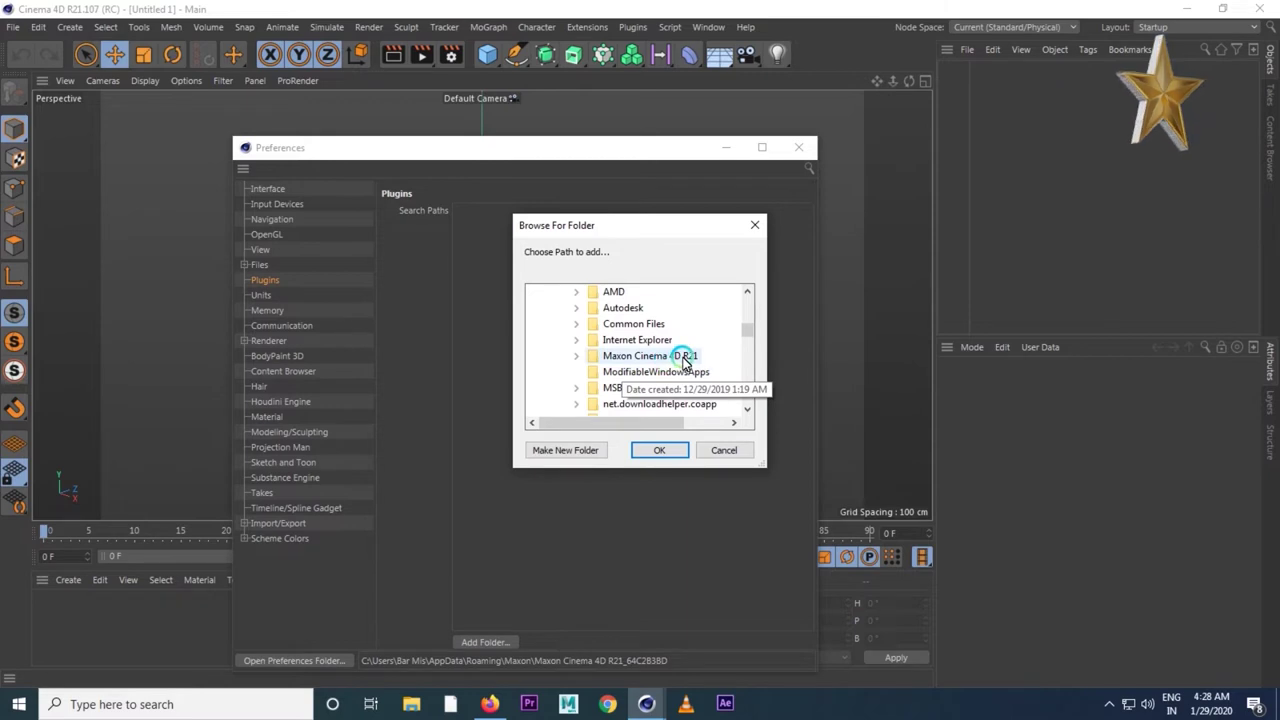
{"action": "left_click", "coordinate": [575, 358]}
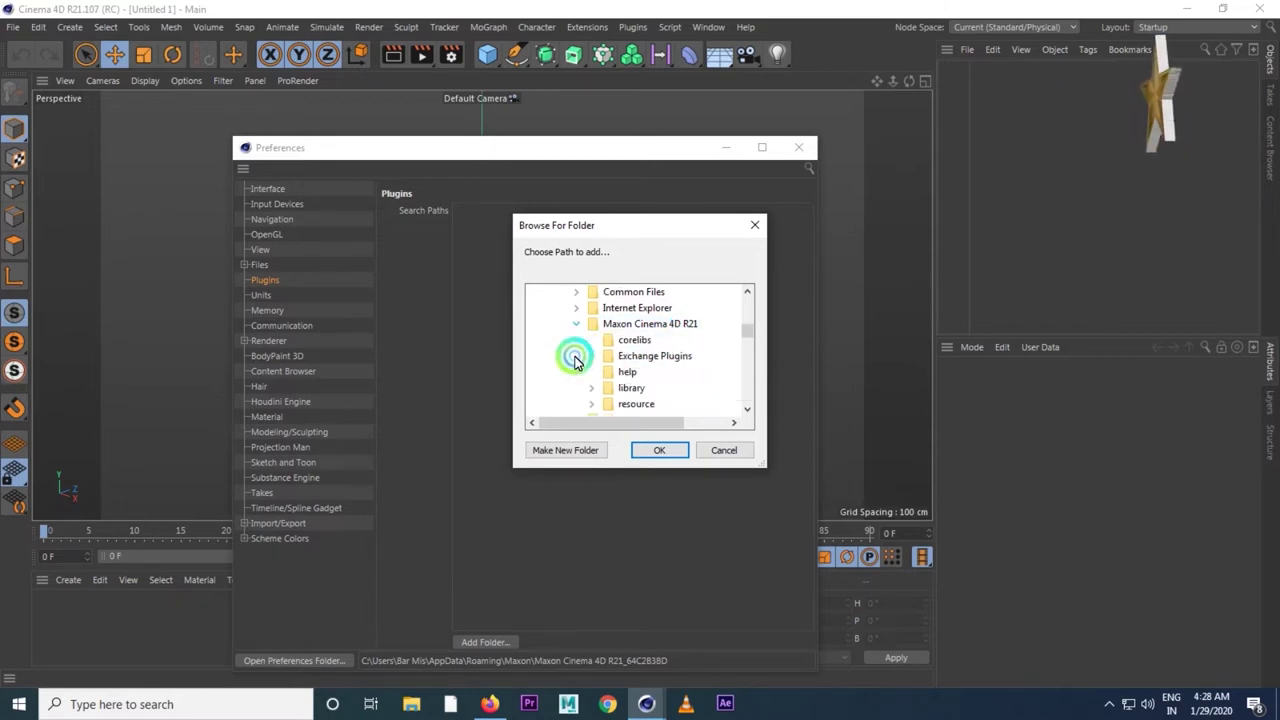
{"action": "scroll", "coordinate": [700, 375], "scroll_direction": "down", "scroll_amount": 1}
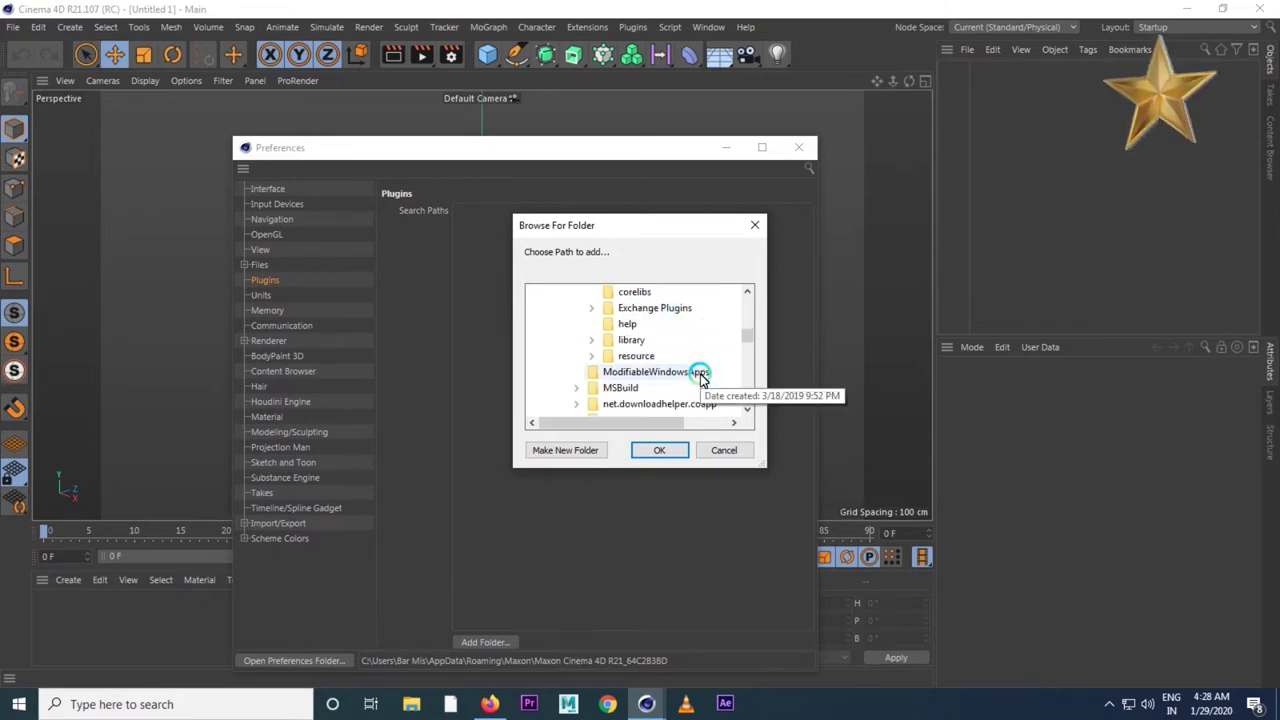
{"action": "scroll", "coordinate": [700, 375], "scroll_direction": "up", "scroll_amount": 1}
{"action": "left_click", "coordinate": [592, 356]}
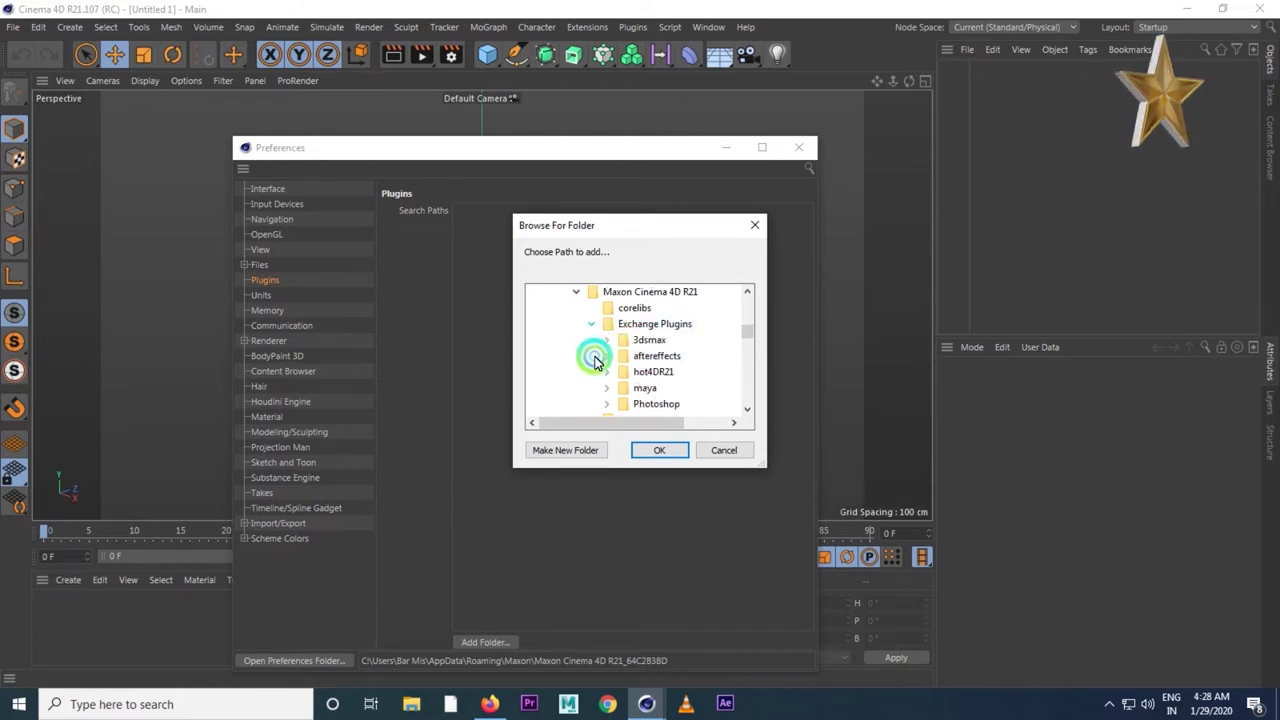
{"action": "left_click", "coordinate": [668, 375]}
{"action": "left_click", "coordinate": [659, 450]}
{"action": "left_click", "coordinate": [848, 490]}
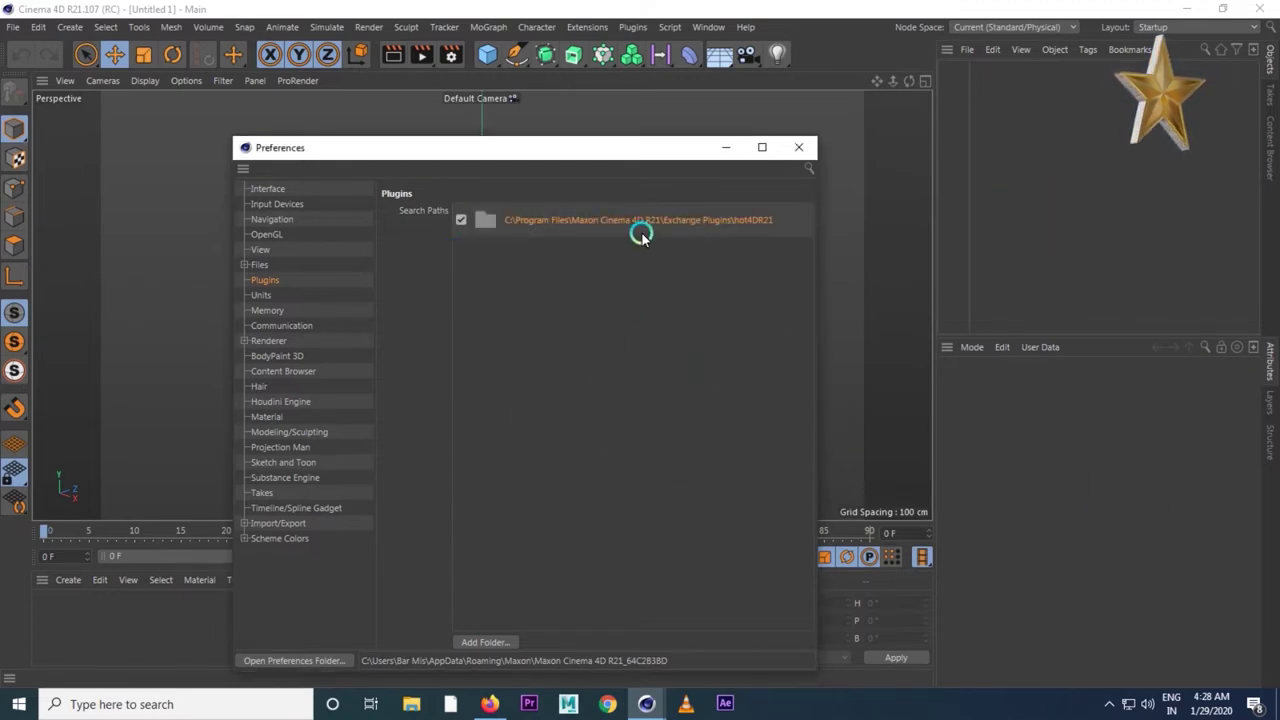
- Close Preferences and check the Plugins menu for HOT4D
{"action": "left_click", "coordinate": [799, 147]}
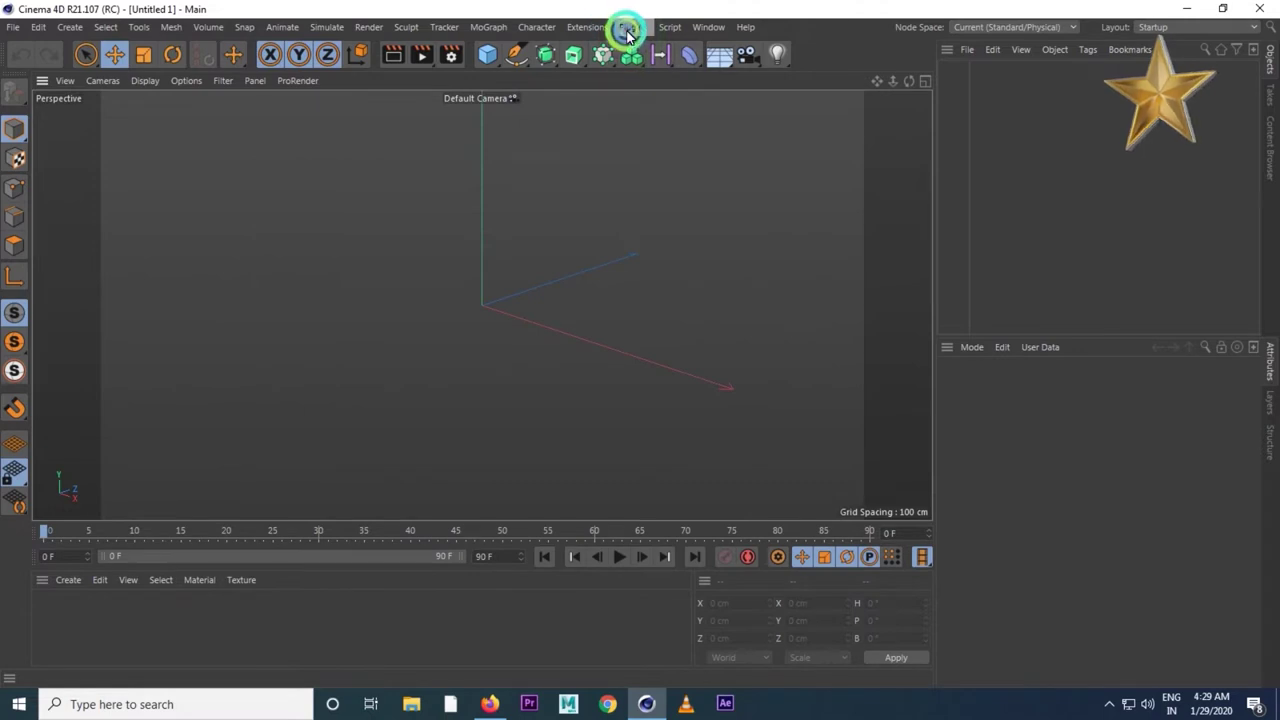
{"action": "left_click", "coordinate": [628, 30]}
{"action": "left_click", "coordinate": [628, 30]}
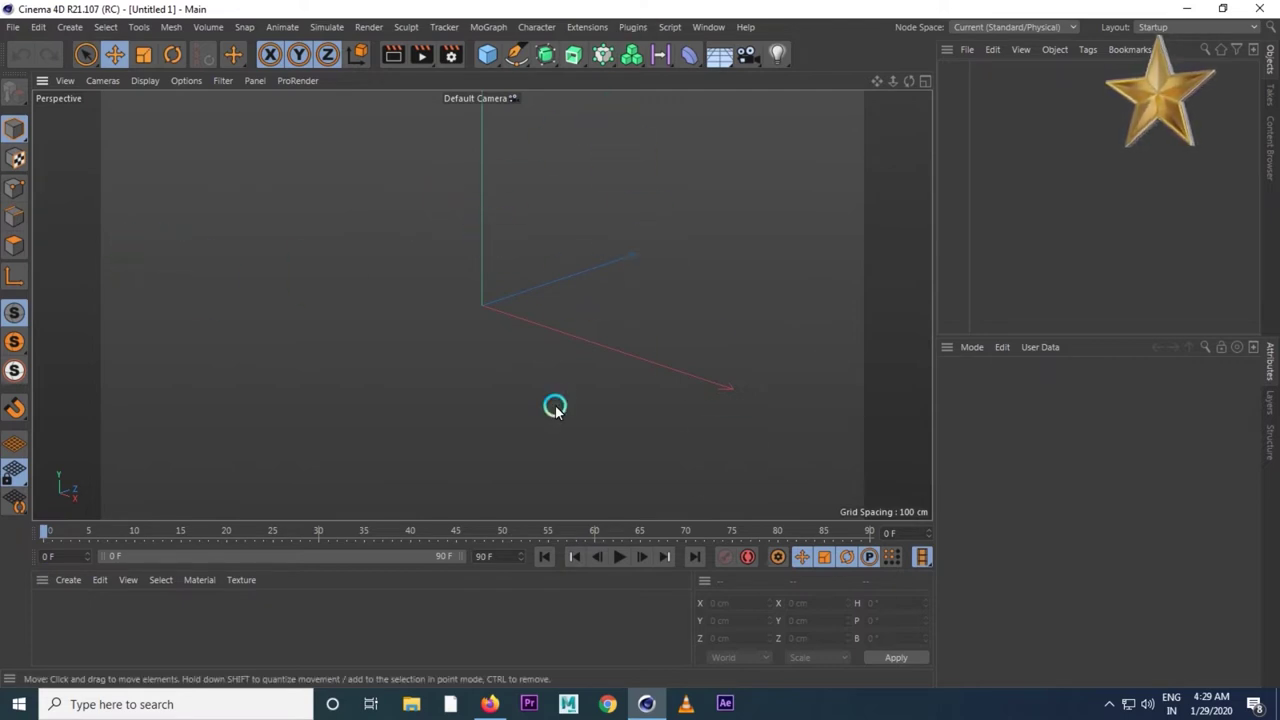
{"action": "left_click", "coordinate": [628, 30]}
{"action": "left_click", "coordinate": [589, 97]}
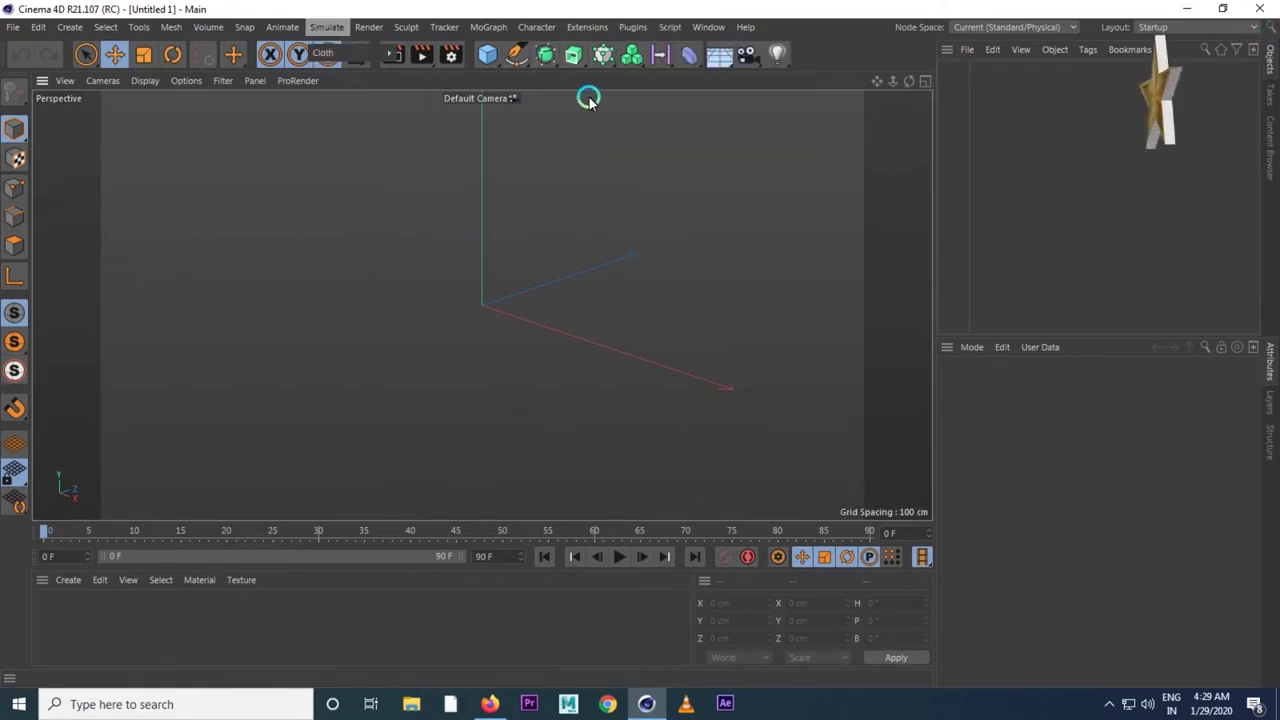
{"action": "left_click", "coordinate": [631, 30]}
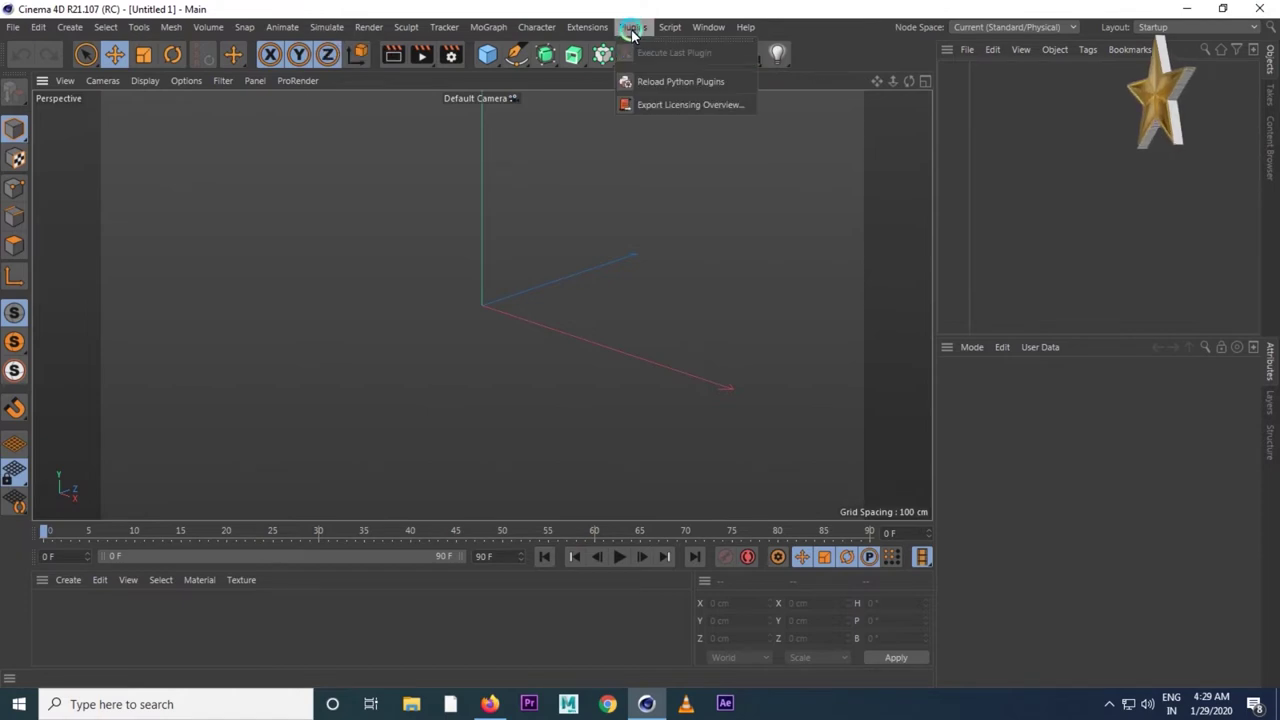
{"action": "left_click", "coordinate": [1265, 8]}
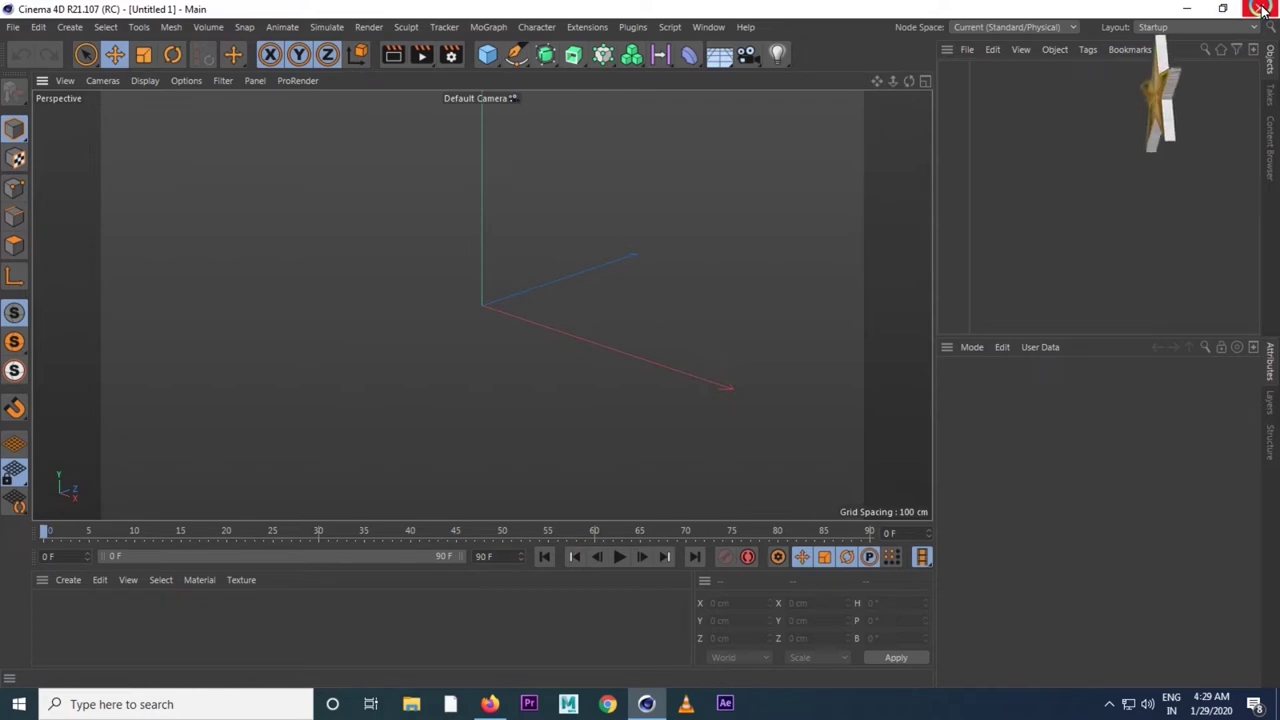
- Quit Cinema 4D and relaunch it from the desktop shortcut
{"action": "left_click", "coordinate": [1262, 8]}
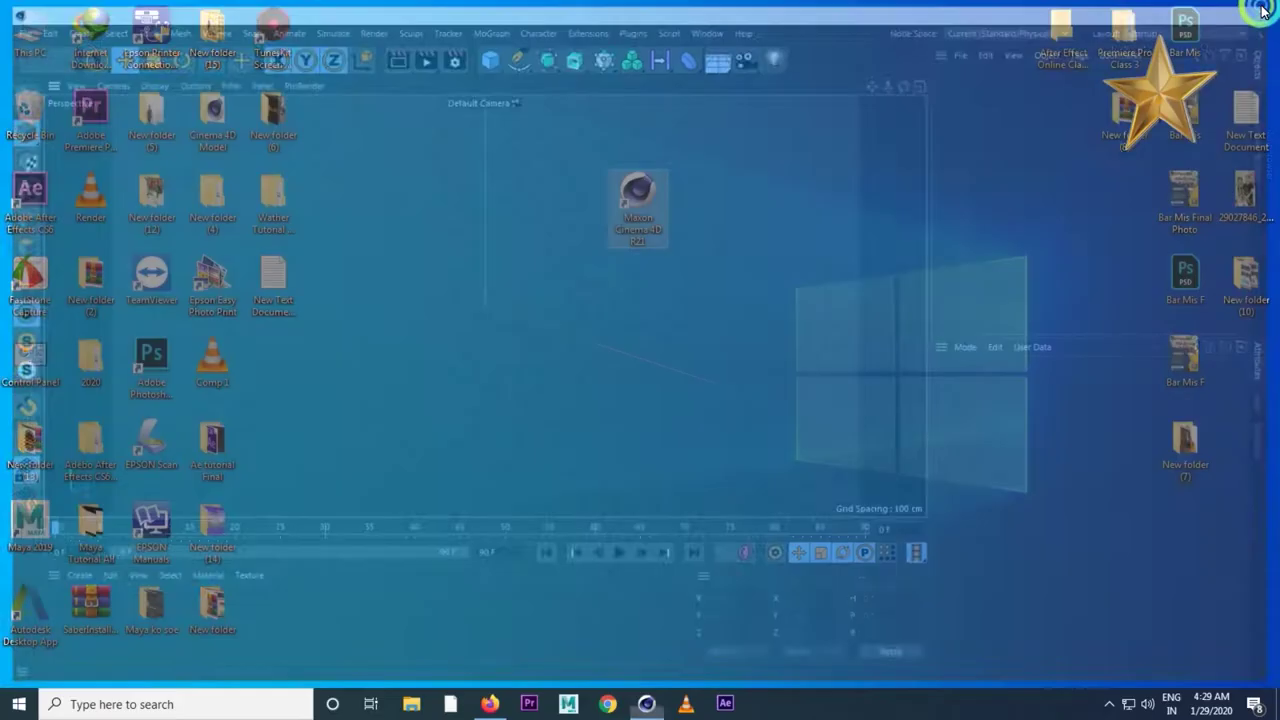
{"action": "left_click", "coordinate": [700, 623]}
{"action": "left_click", "coordinate": [780, 410]}
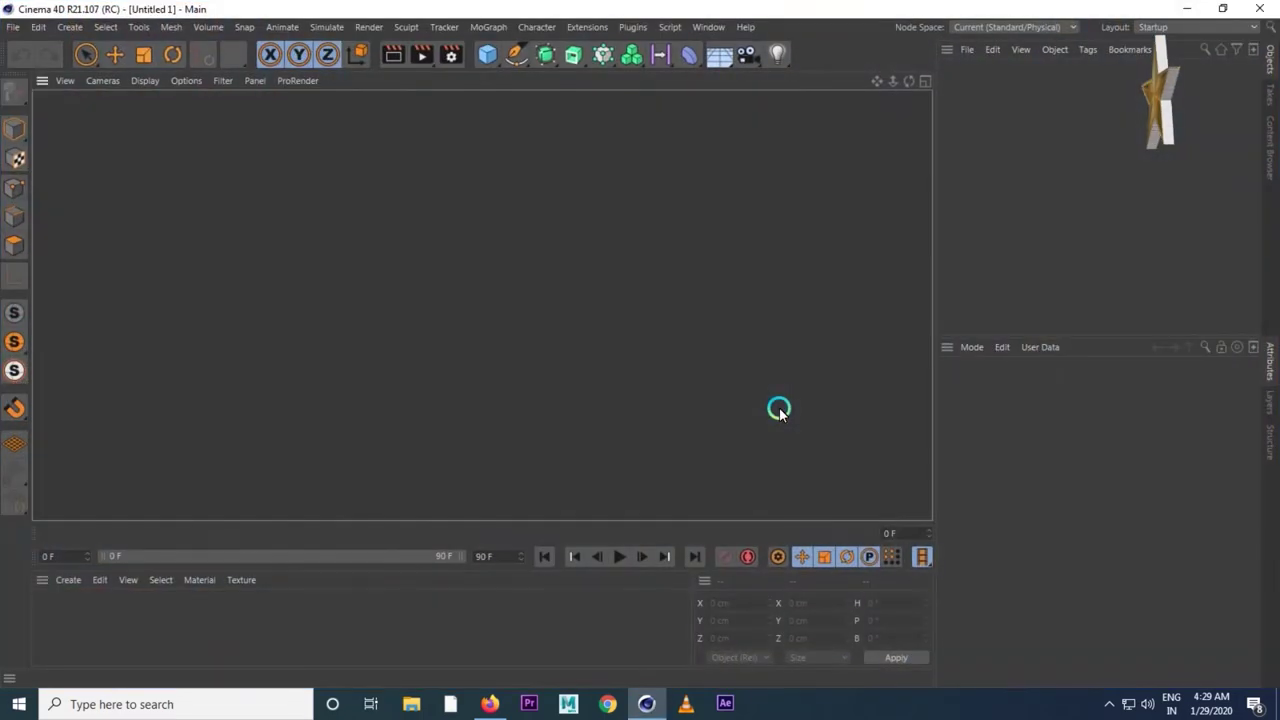
{"action": "left_click", "coordinate": [633, 27]}
{"action": "left_click", "coordinate": [665, 77]}
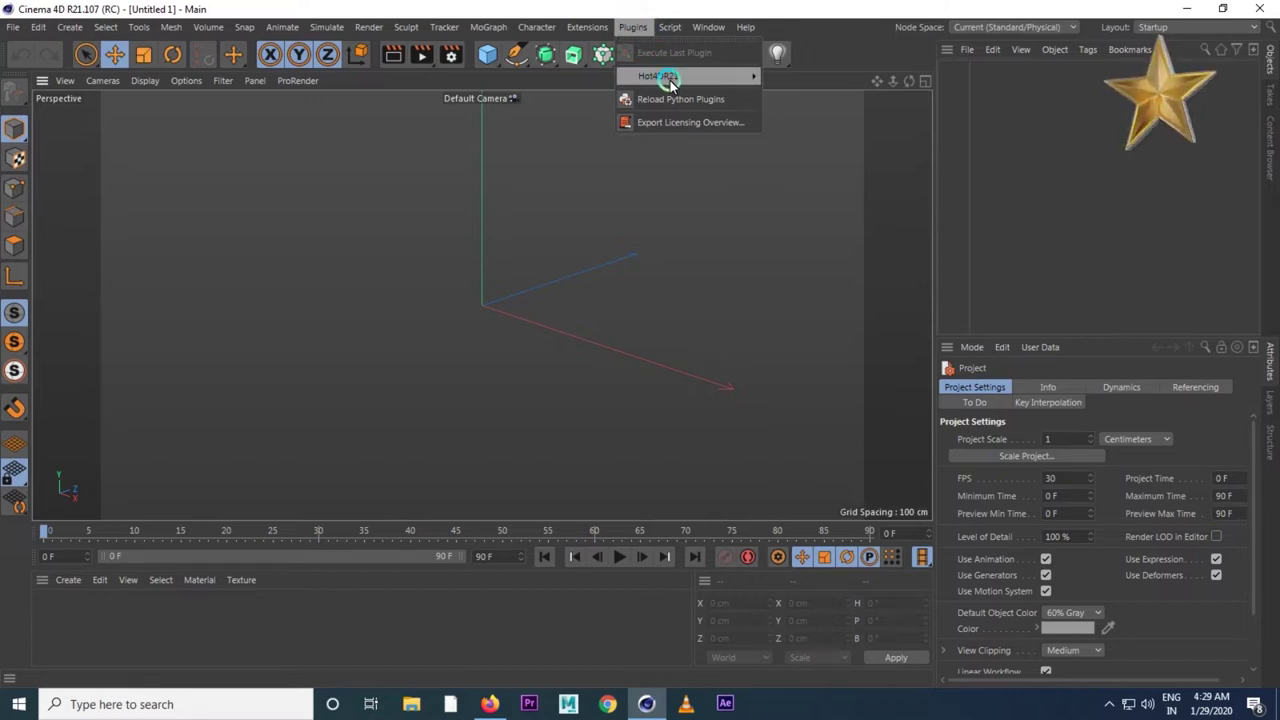
{"action": "left_click", "coordinate": [672, 76]}
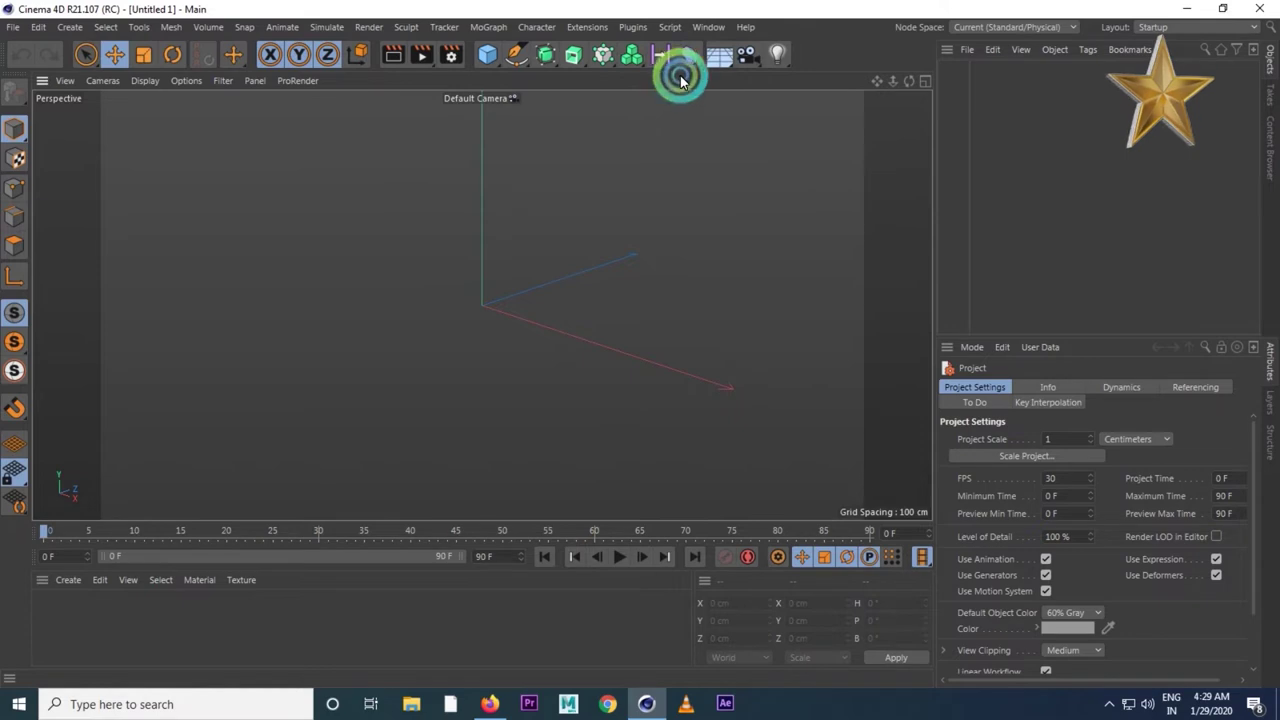
{"action": "left_click", "coordinate": [628, 29]}
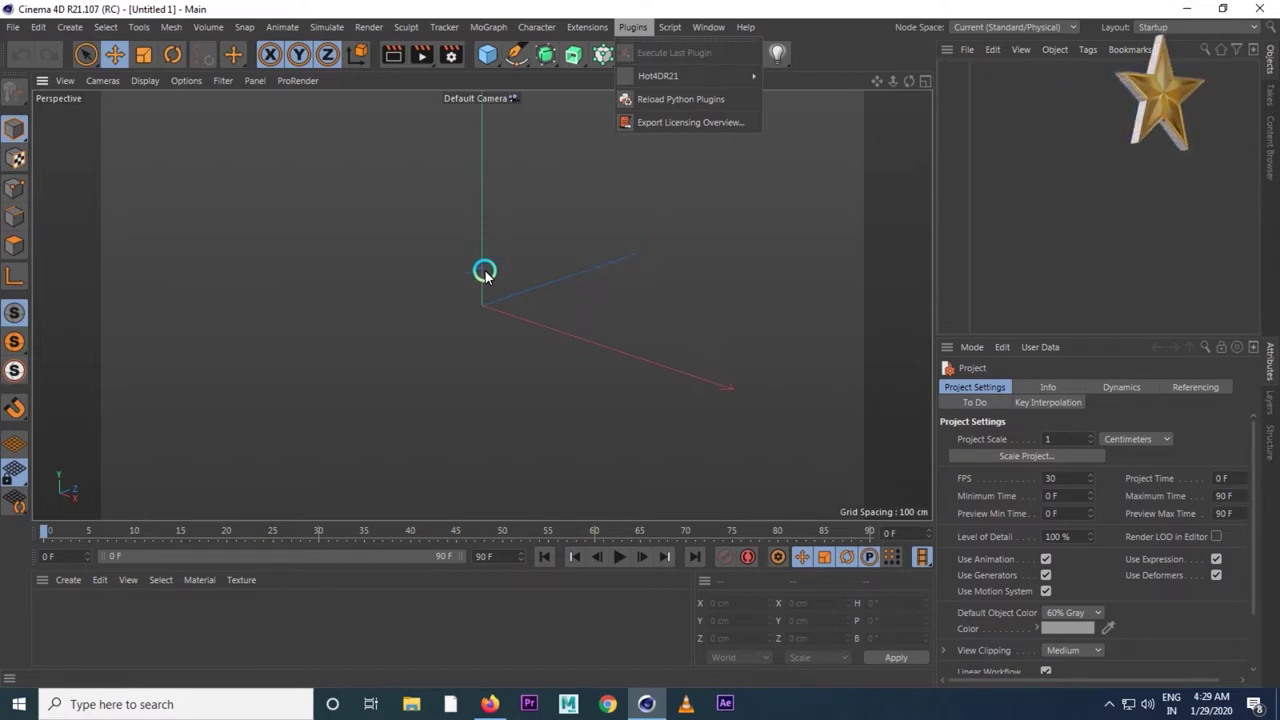
{"action": "mouse_move", "coordinate": [658, 76]}
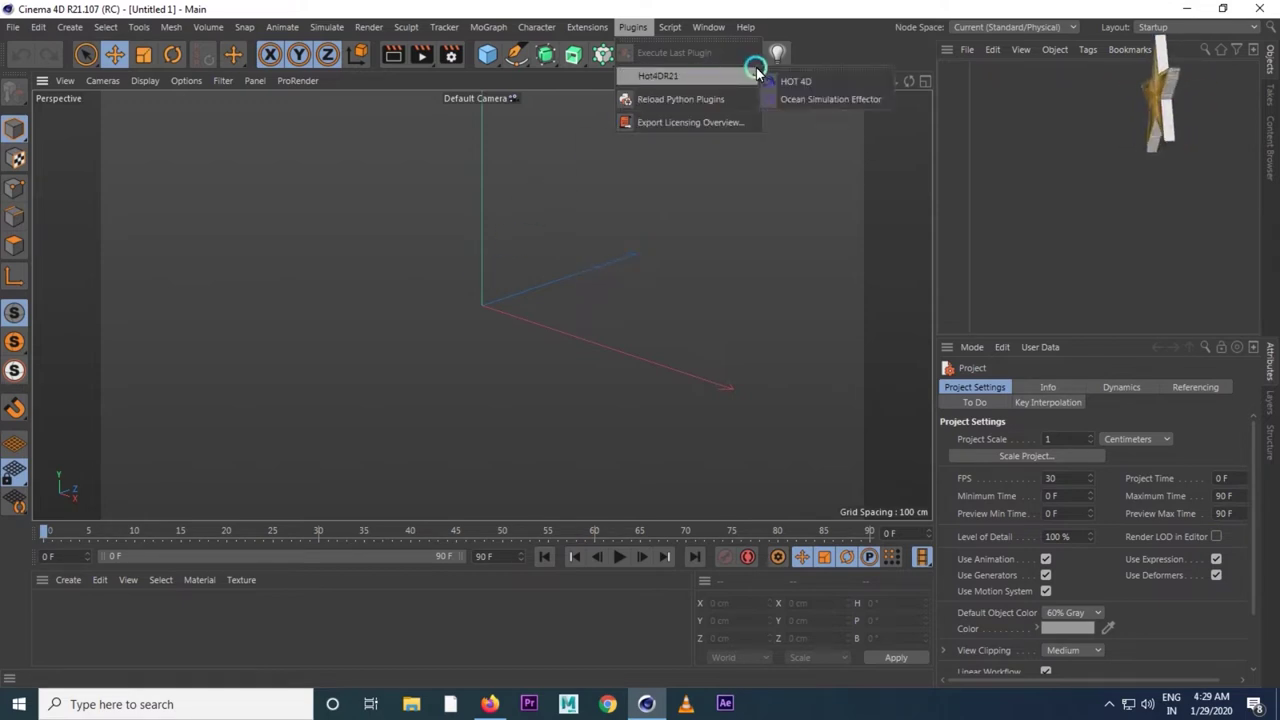
{"action": "left_click", "coordinate": [485, 311]}
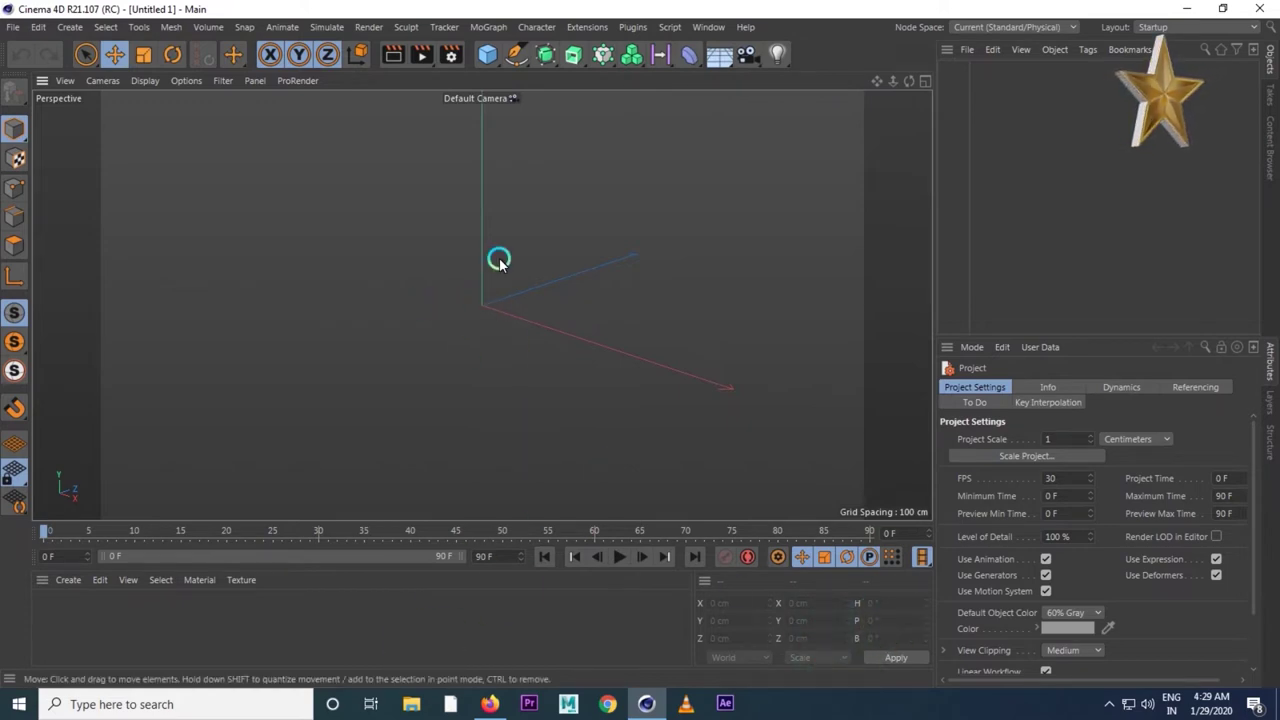
{"action": "left_click", "coordinate": [484, 52]}
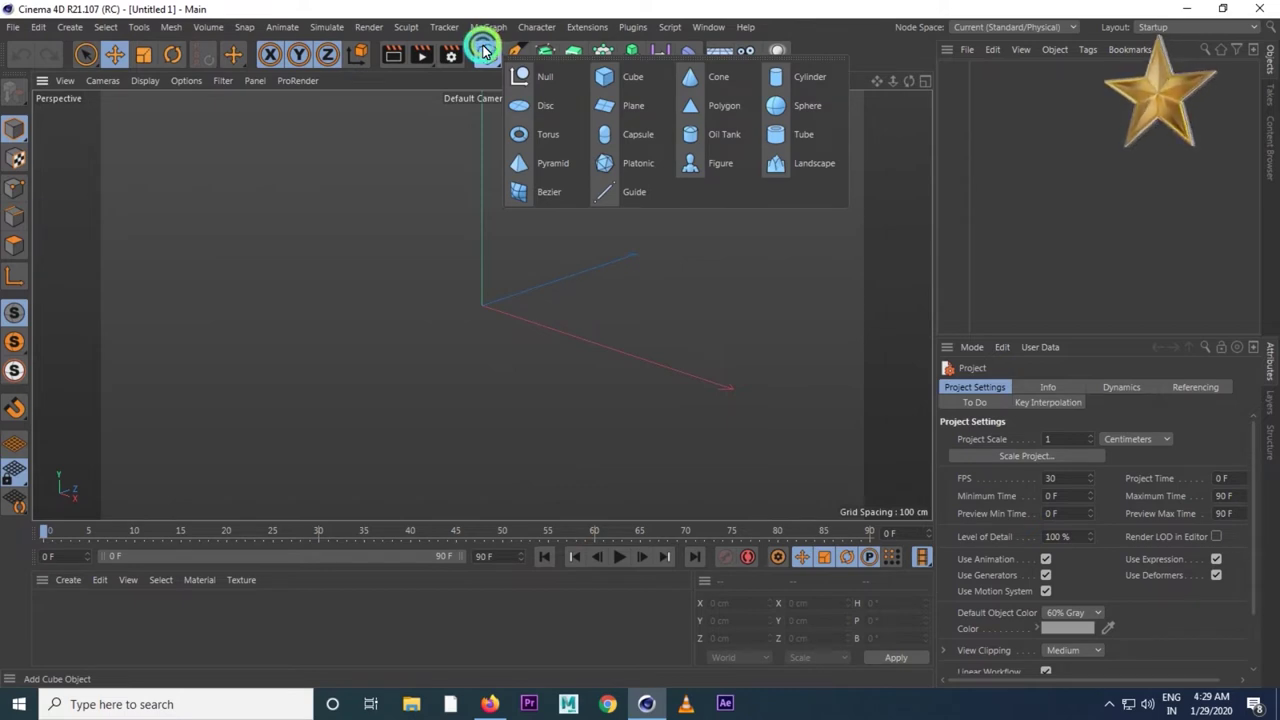
- Add a Plane and set both its Width and Height Segments to 200
{"action": "left_click", "coordinate": [630, 106]}
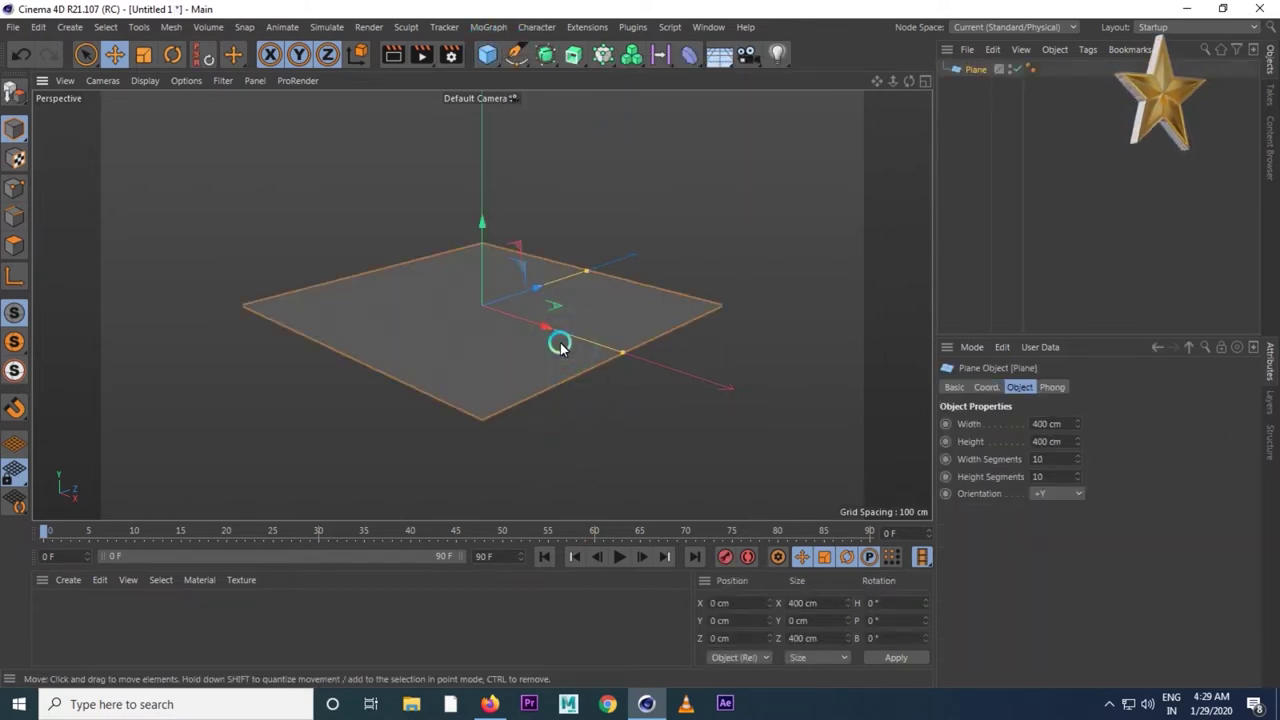
{"action": "double_click", "coordinate": [1045, 459]}
{"action": "type", "text": "2"}
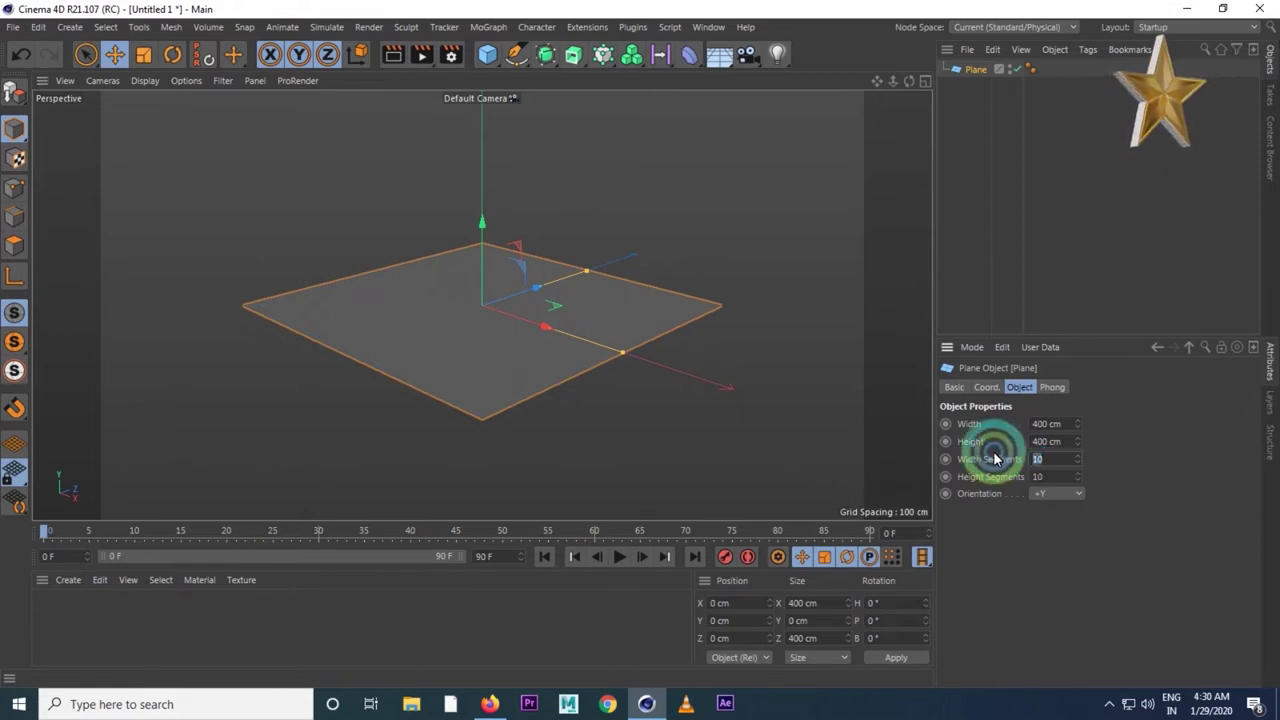
{"action": "type", "text": "00"}
{"action": "key", "text": "Tab"}
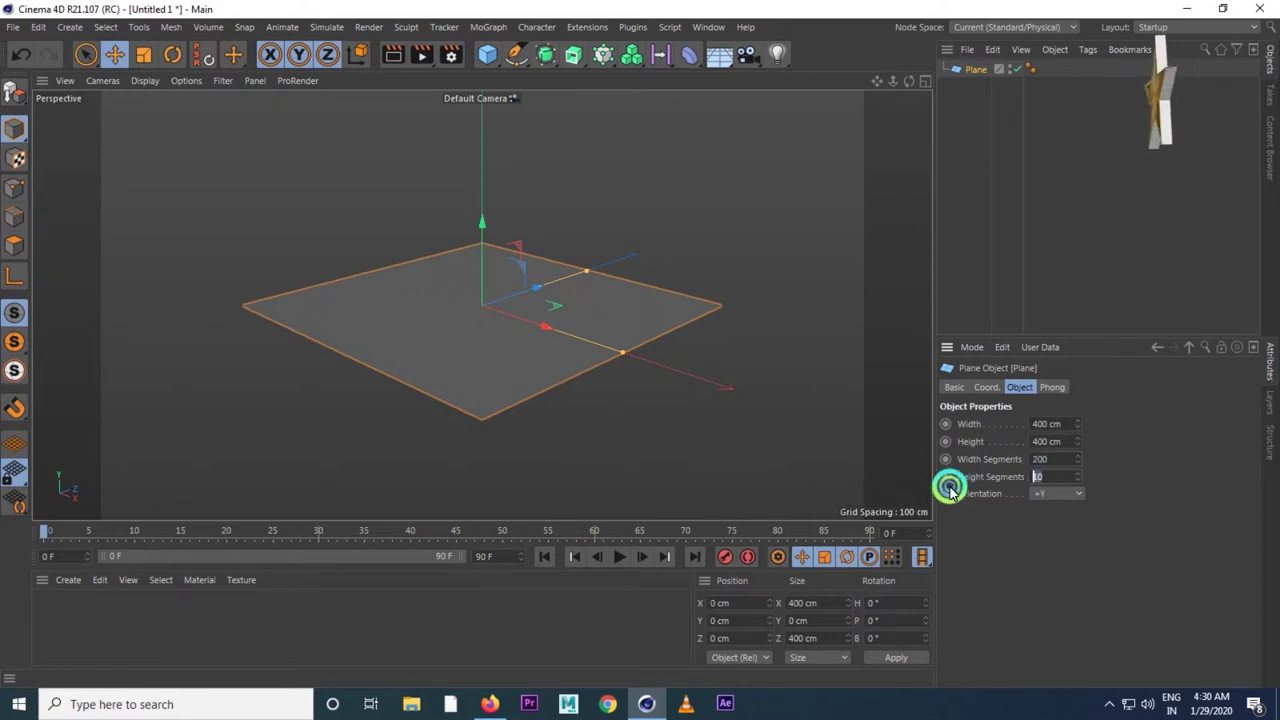
{"action": "type", "text": "200"}
{"action": "left_click", "coordinate": [1049, 457]}
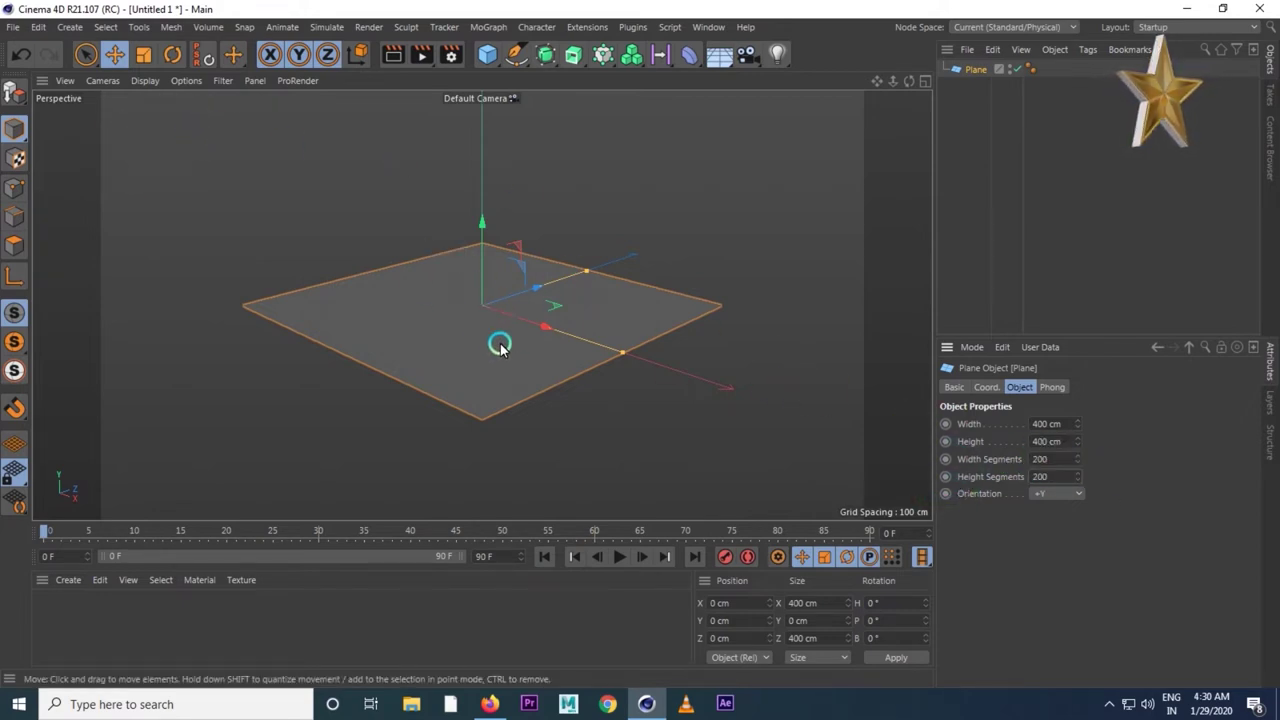
- Switch the viewport to Gouraud Shading (Lines) and zoom in to inspect the plane's mesh
{"action": "left_click", "coordinate": [143, 80]}
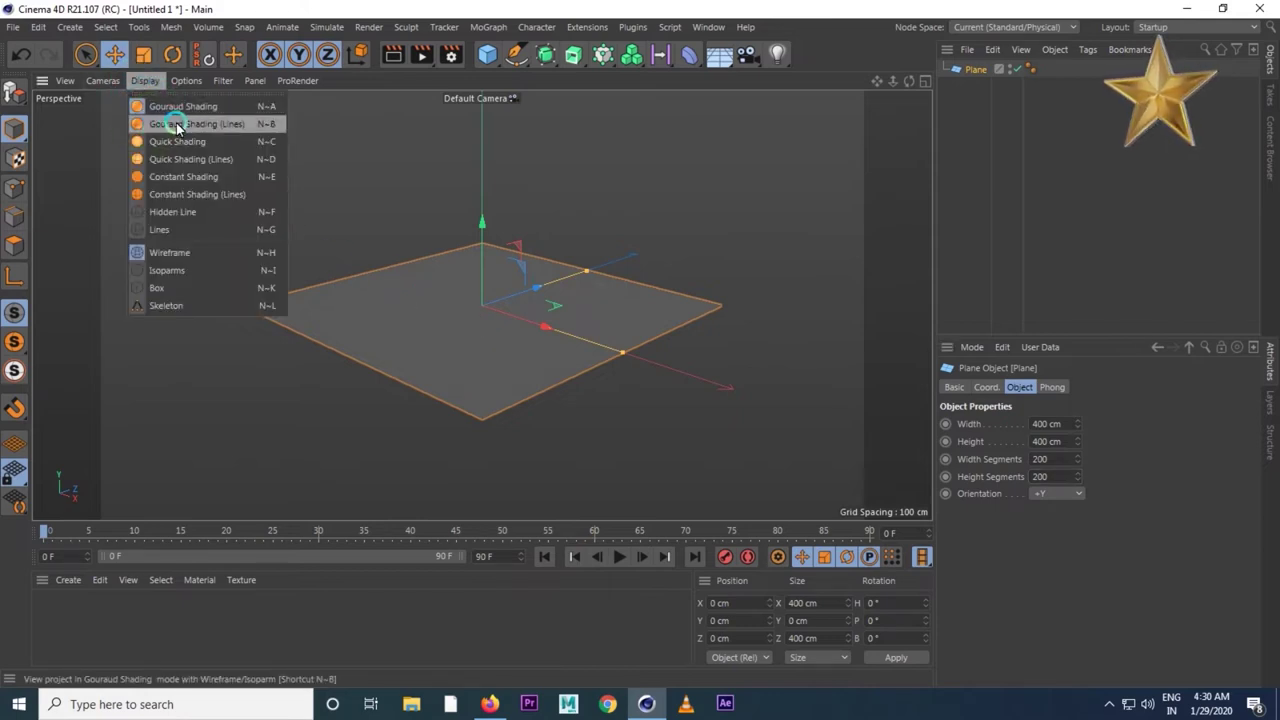
{"action": "left_click", "coordinate": [196, 124]}
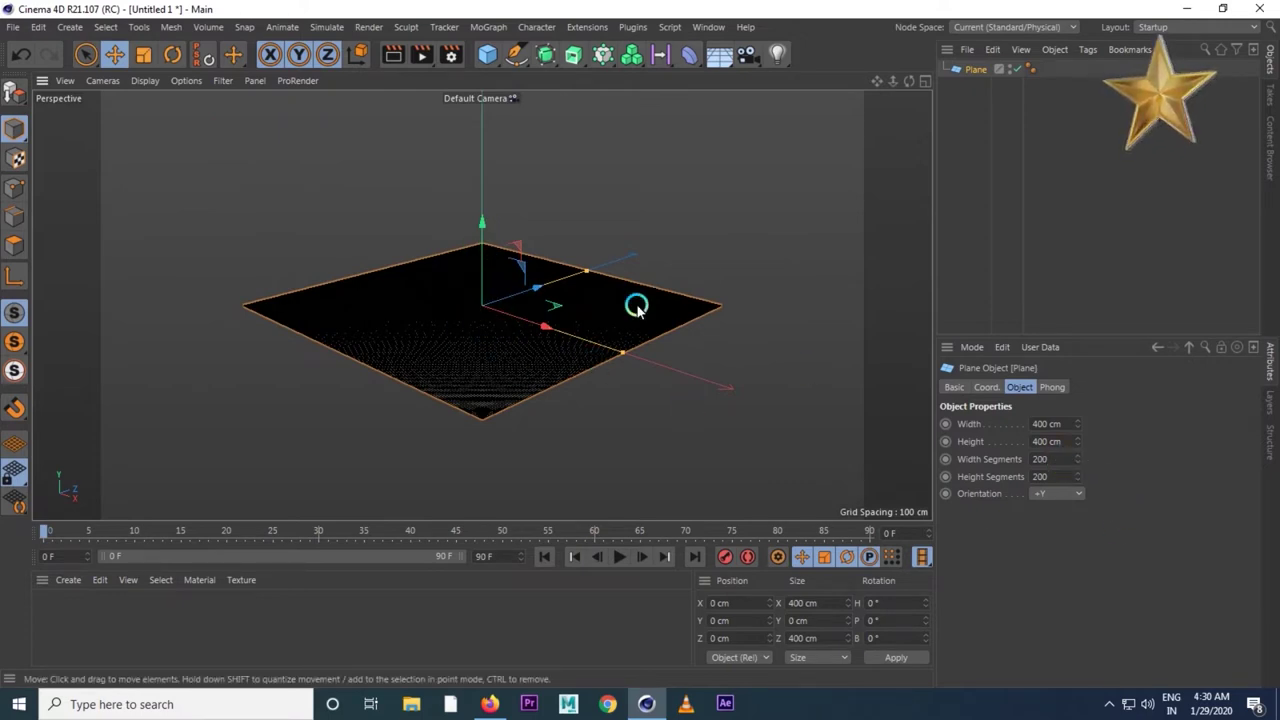
{"action": "mouse_move", "coordinate": [548, 421]}
{"action": "left_mouse_down", "text": "alt"}
{"action": "mouse_move", "coordinate": [554, 471]}
{"action": "mouse_move", "coordinate": [508, 449]}
{"action": "mouse_move", "coordinate": [661, 455]}
{"action": "left_mouse_up", "text": "alt"}
{"action": "scroll", "coordinate": [657, 457], "scroll_direction": "up", "scroll_amount": 1}
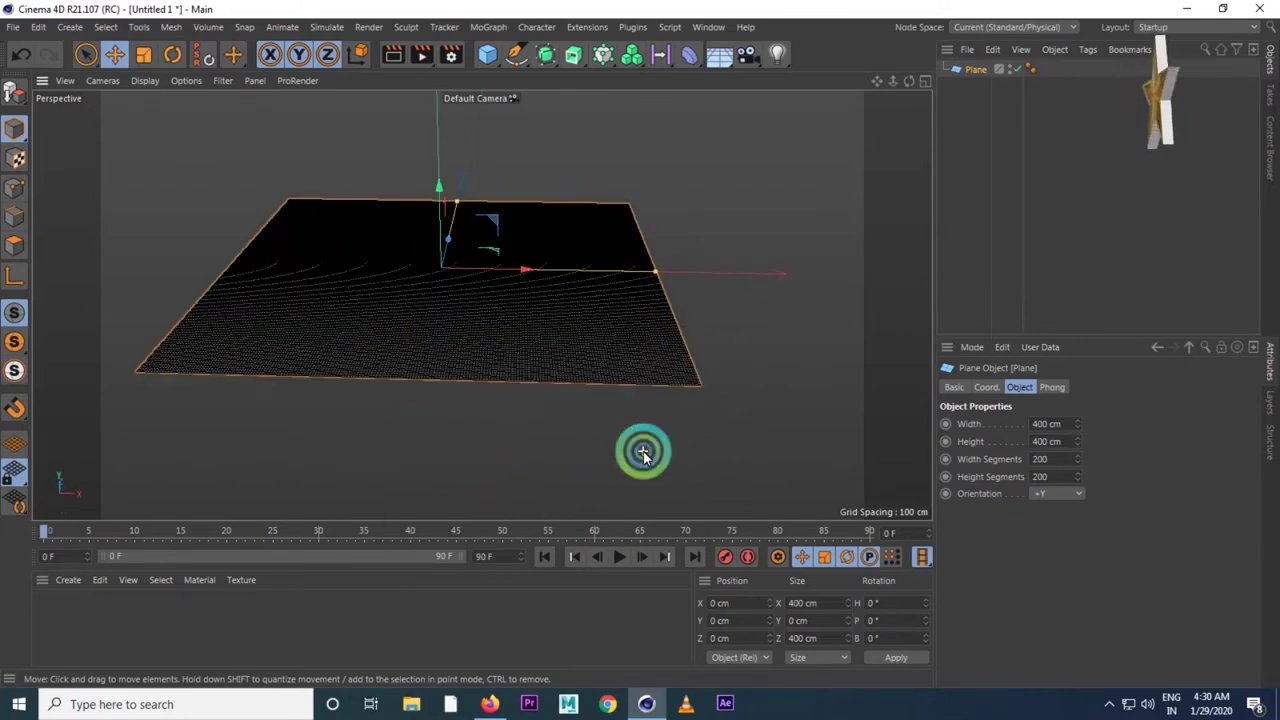
{"action": "scroll", "coordinate": [643, 449], "scroll_direction": "up", "scroll_amount": 1}
{"action": "scroll", "coordinate": [643, 434], "scroll_direction": "up", "scroll_amount": 1}
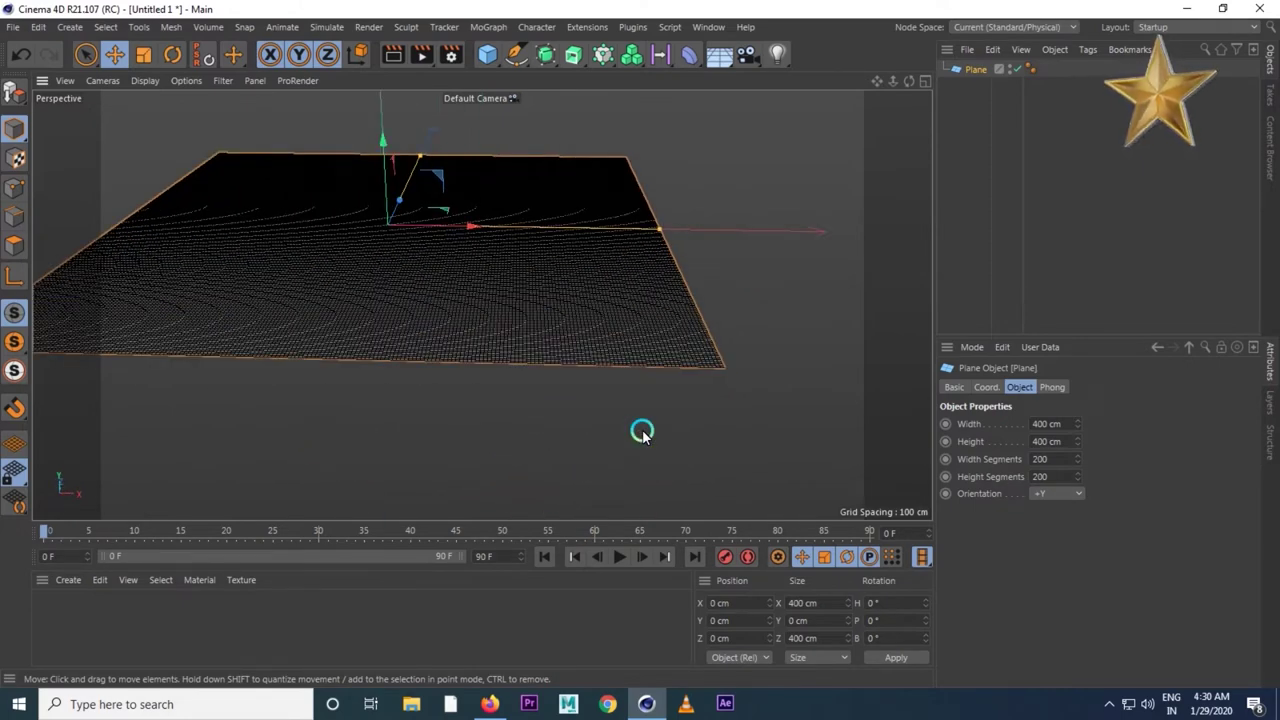
{"action": "scroll", "coordinate": [642, 432], "scroll_direction": "up", "scroll_amount": 1}
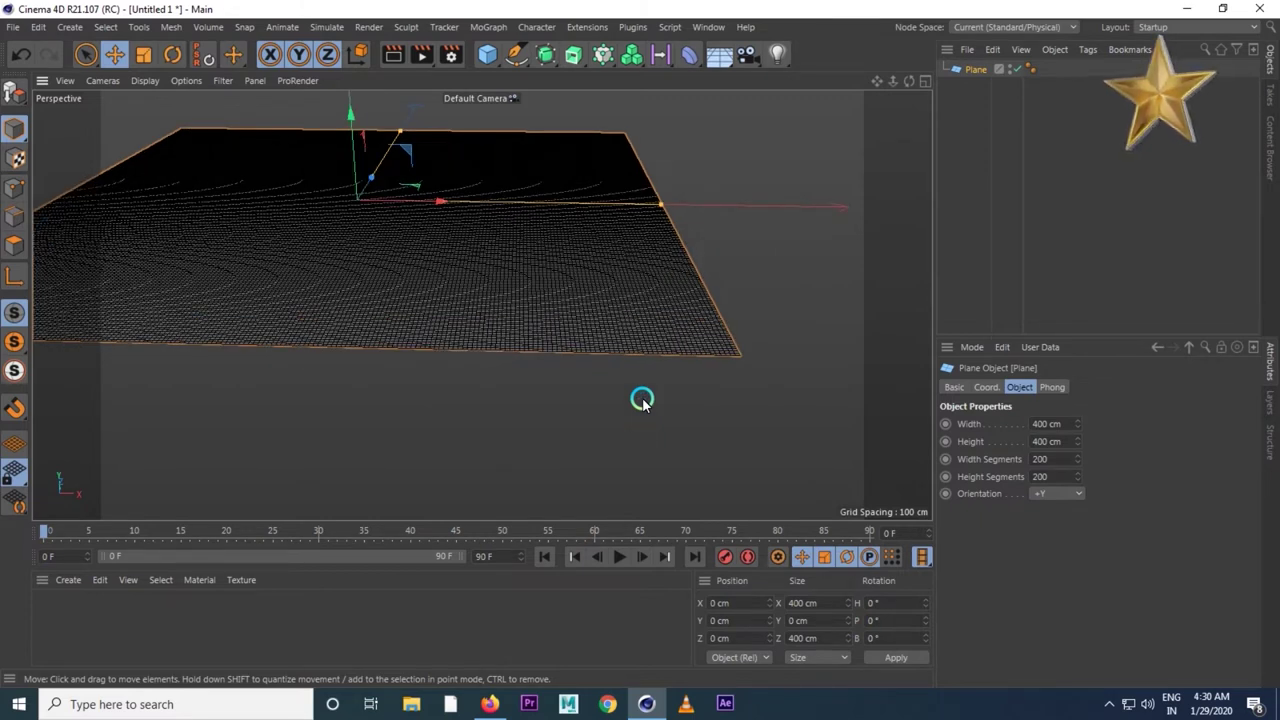
{"action": "middle_click_drag", "start_coordinate": [642, 400], "coordinate": [686, 445], "text": "alt"}
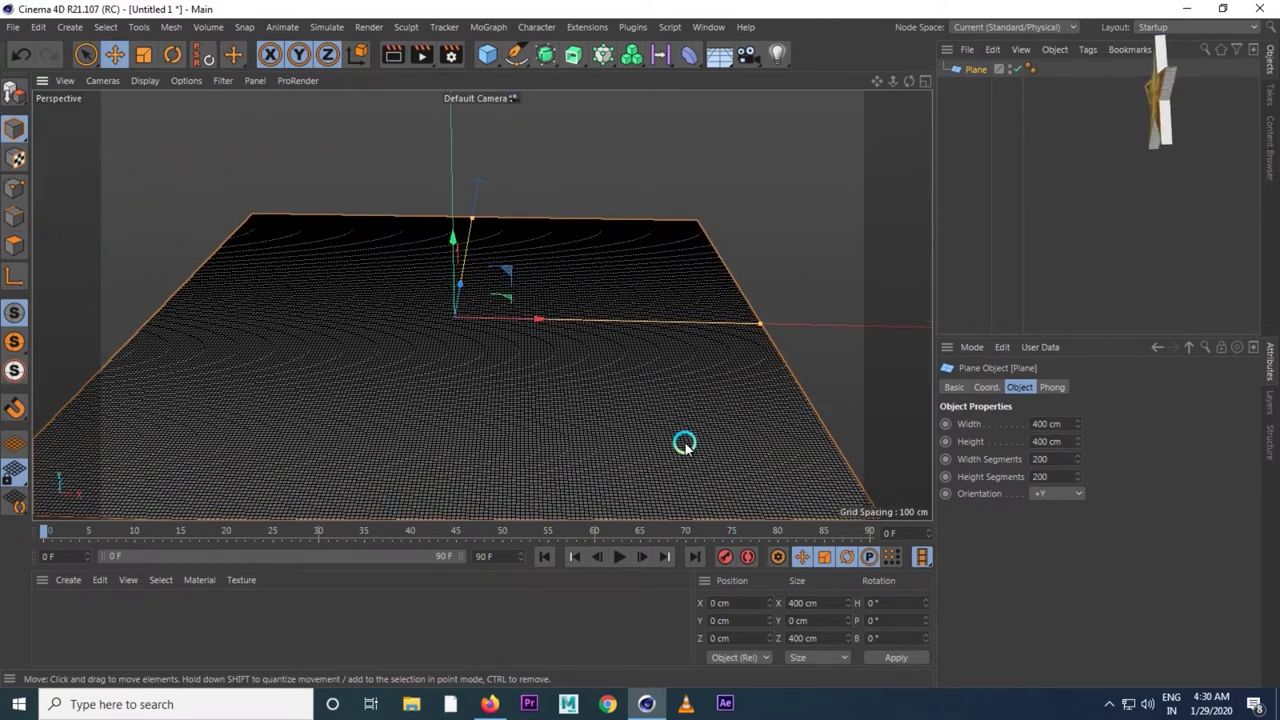
{"action": "scroll", "coordinate": [684, 443], "scroll_direction": "up", "scroll_amount": 1}
{"action": "scroll", "coordinate": [684, 443], "scroll_direction": "up", "scroll_amount": 1}
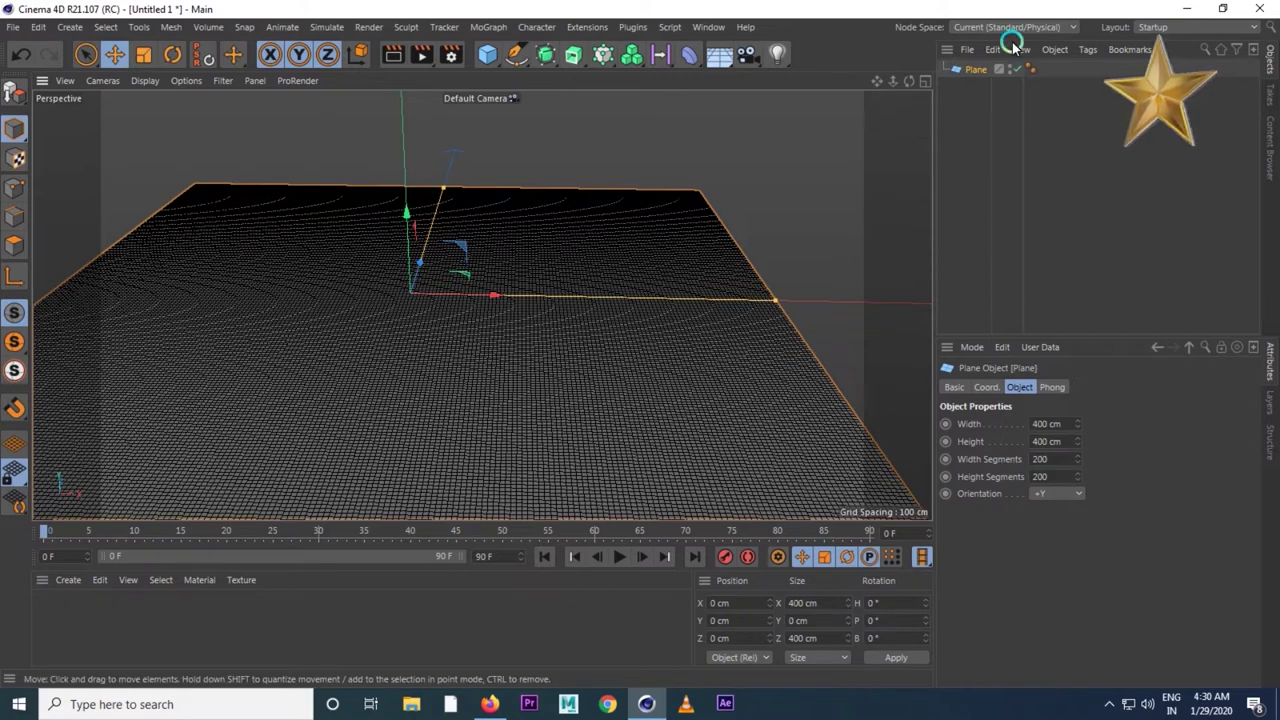
- Add a HOT 4D object from Plugins > Hot4DR21 and parent it under the Plane
{"action": "left_click", "coordinate": [632, 28]}
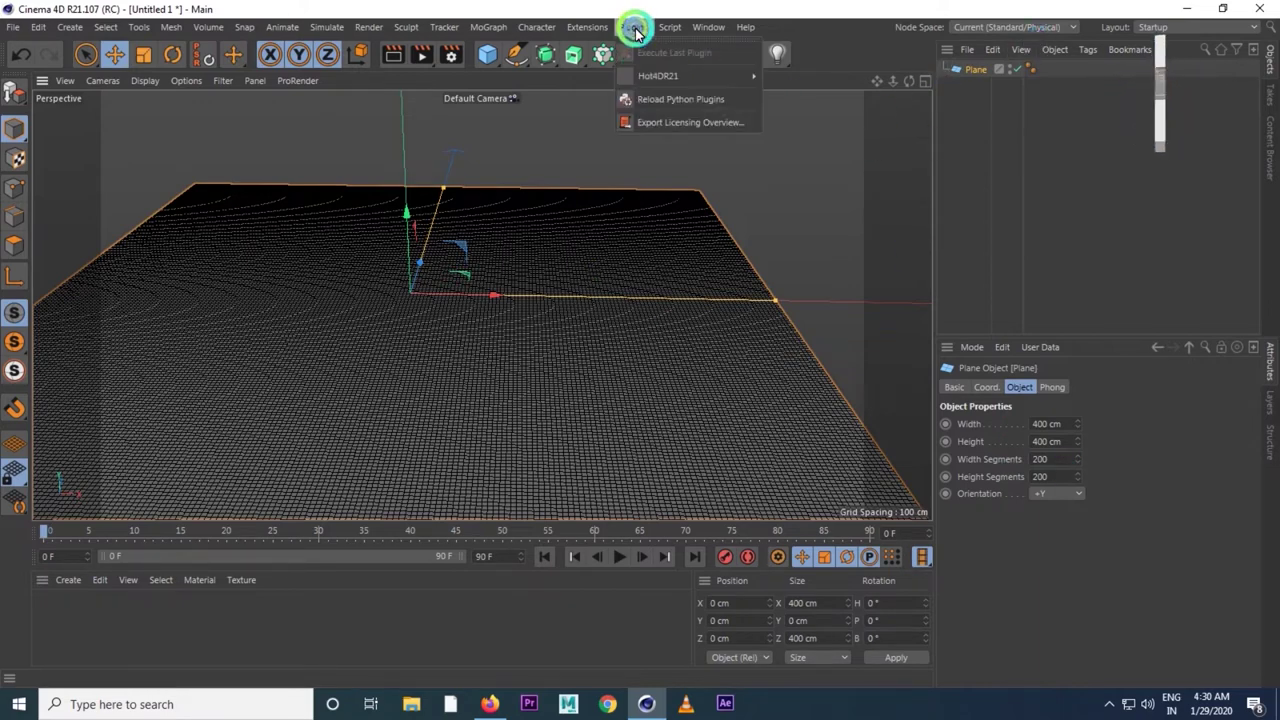
{"action": "left_click", "coordinate": [647, 80]}
{"action": "left_click", "coordinate": [794, 84]}
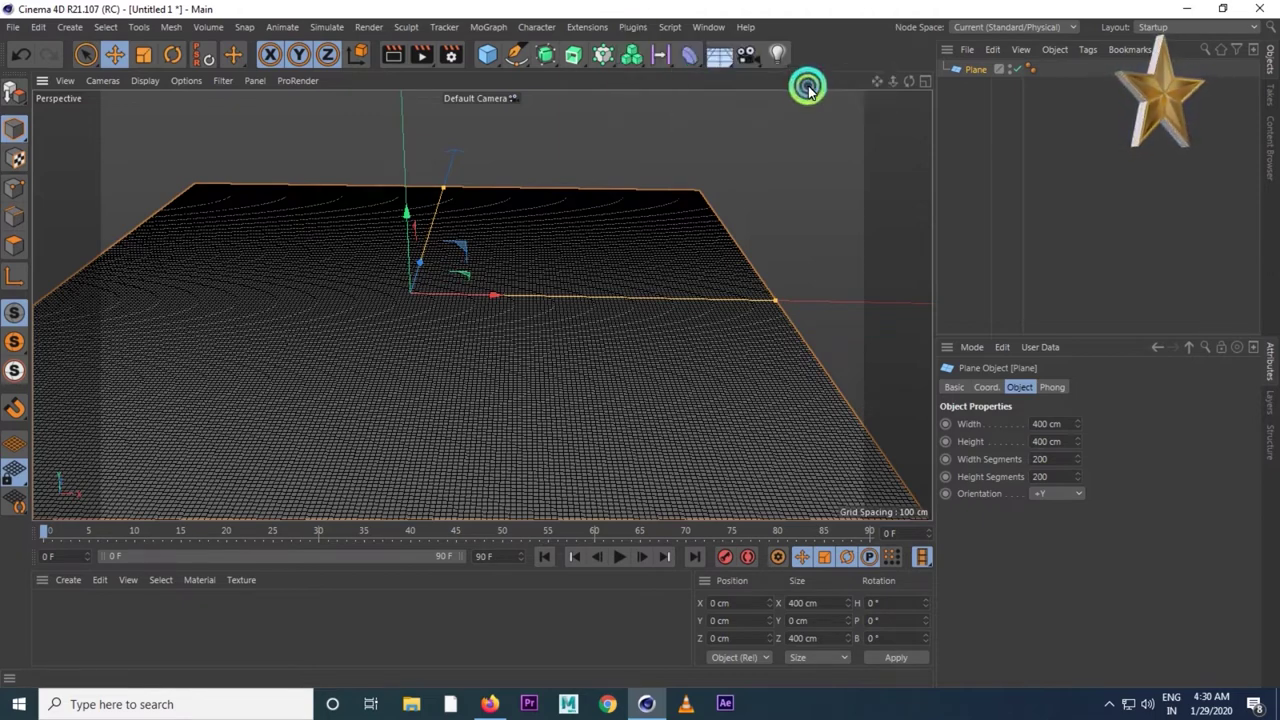
{"action": "left_click", "coordinate": [973, 70]}
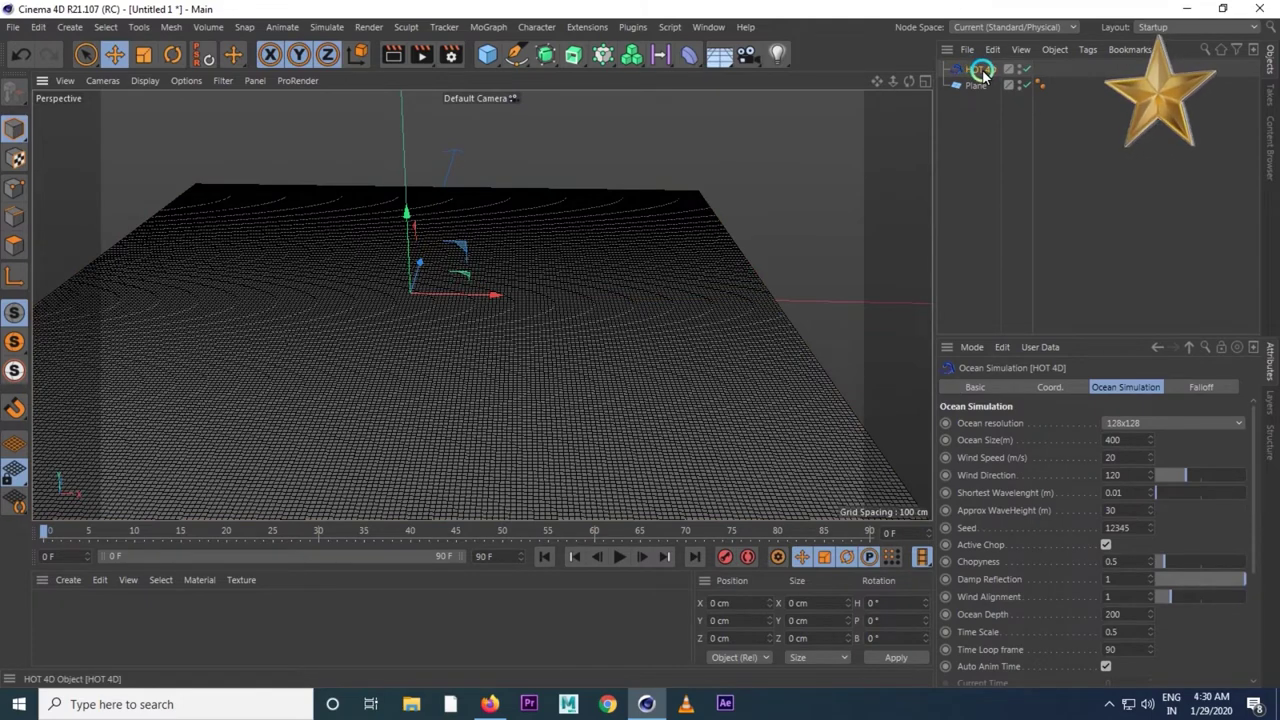
{"action": "left_click_drag", "start_coordinate": [983, 72], "coordinate": [978, 86]}
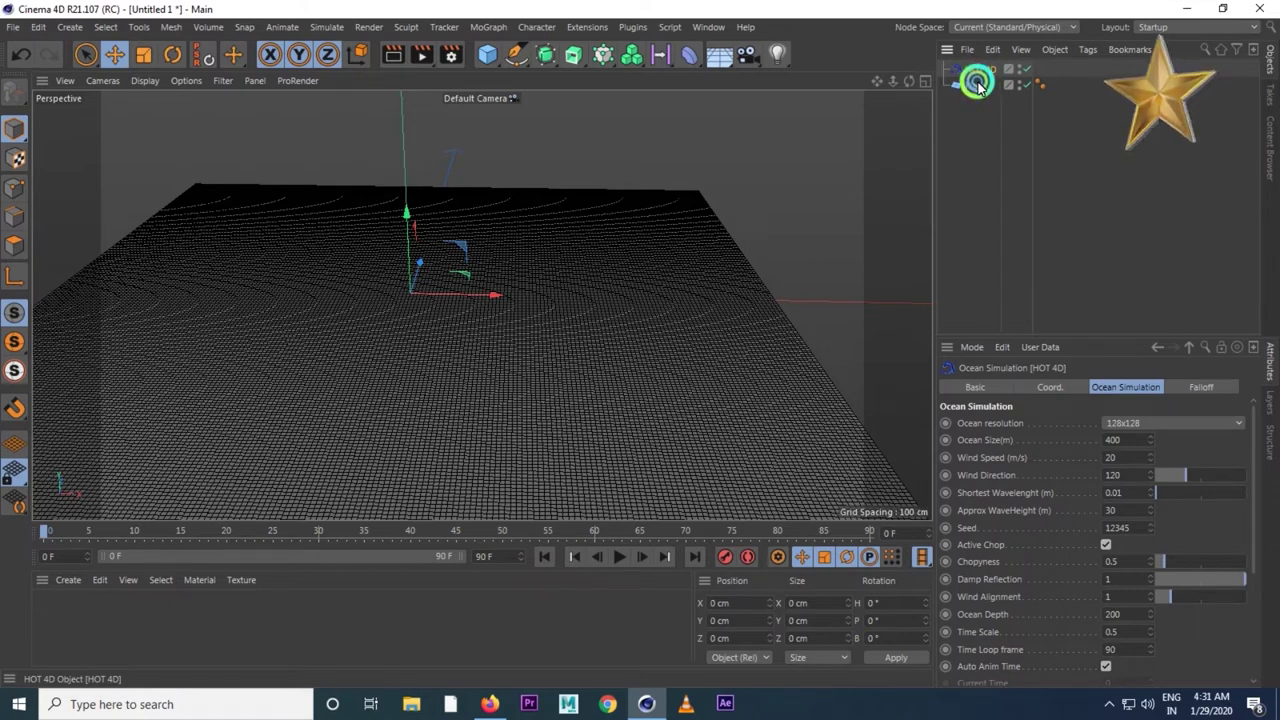
{"action": "left_click_drag", "start_coordinate": [978, 86], "coordinate": [983, 90]}
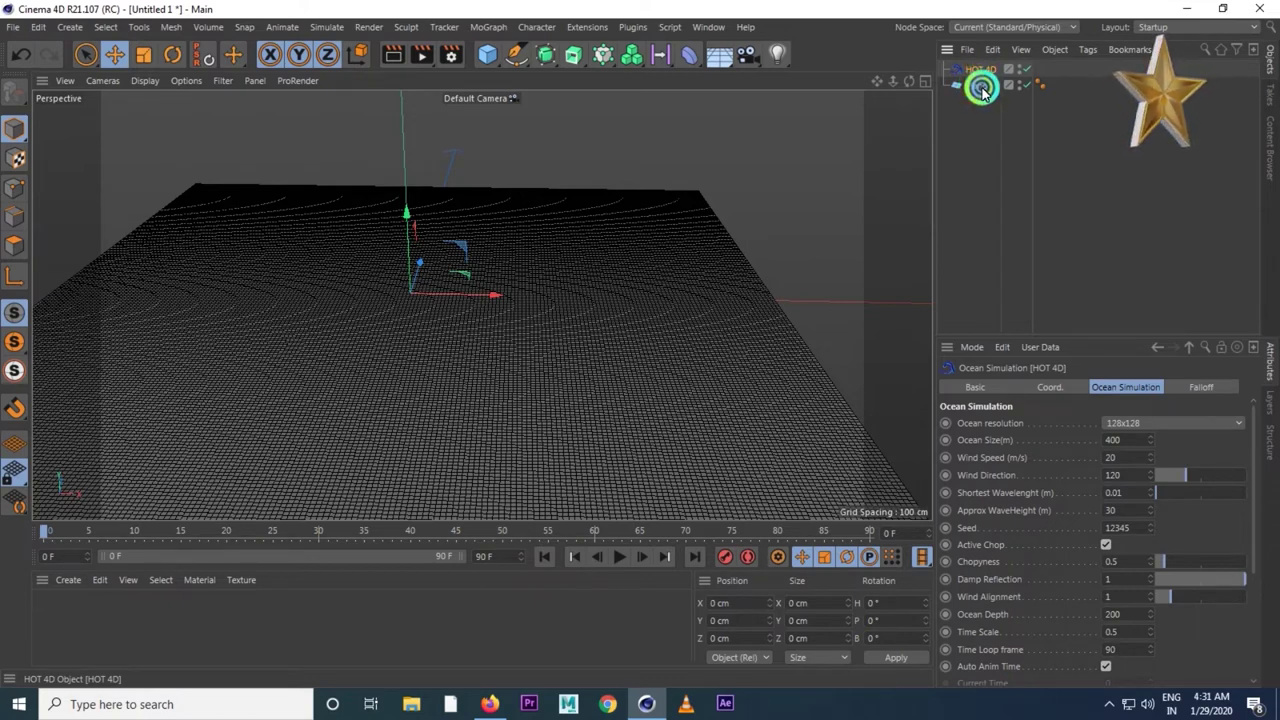
{"action": "left_click_drag", "start_coordinate": [982, 88], "coordinate": [979, 84]}
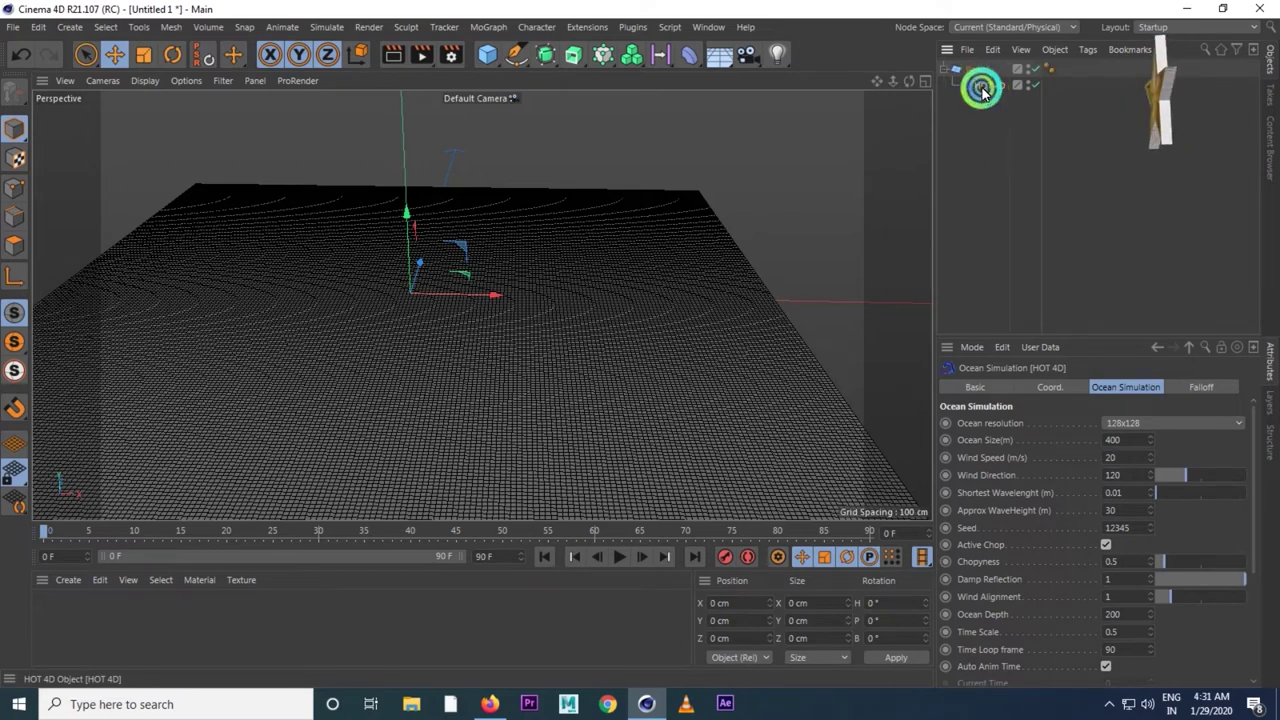
- Preview the ocean wave animation, stopping around frame 33, and show the Ocean resolution choices
{"action": "left_click", "coordinate": [618, 557]}
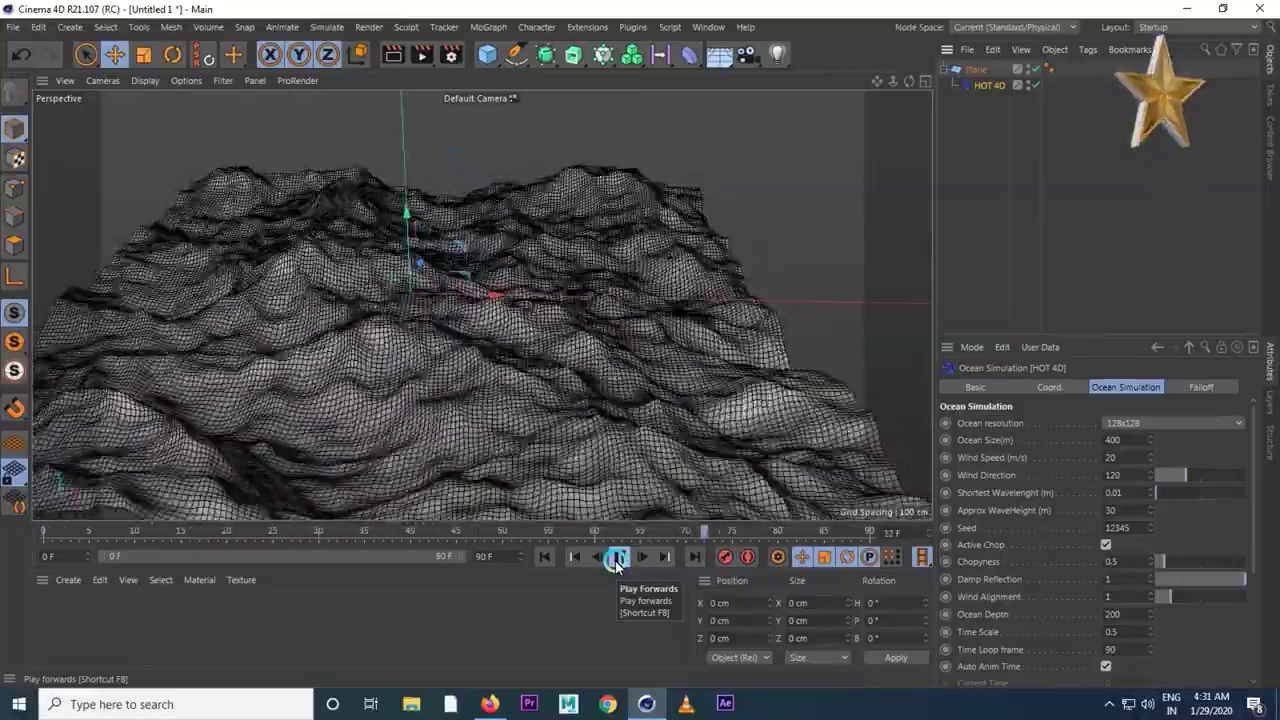
{"action": "left_click", "coordinate": [616, 558]}
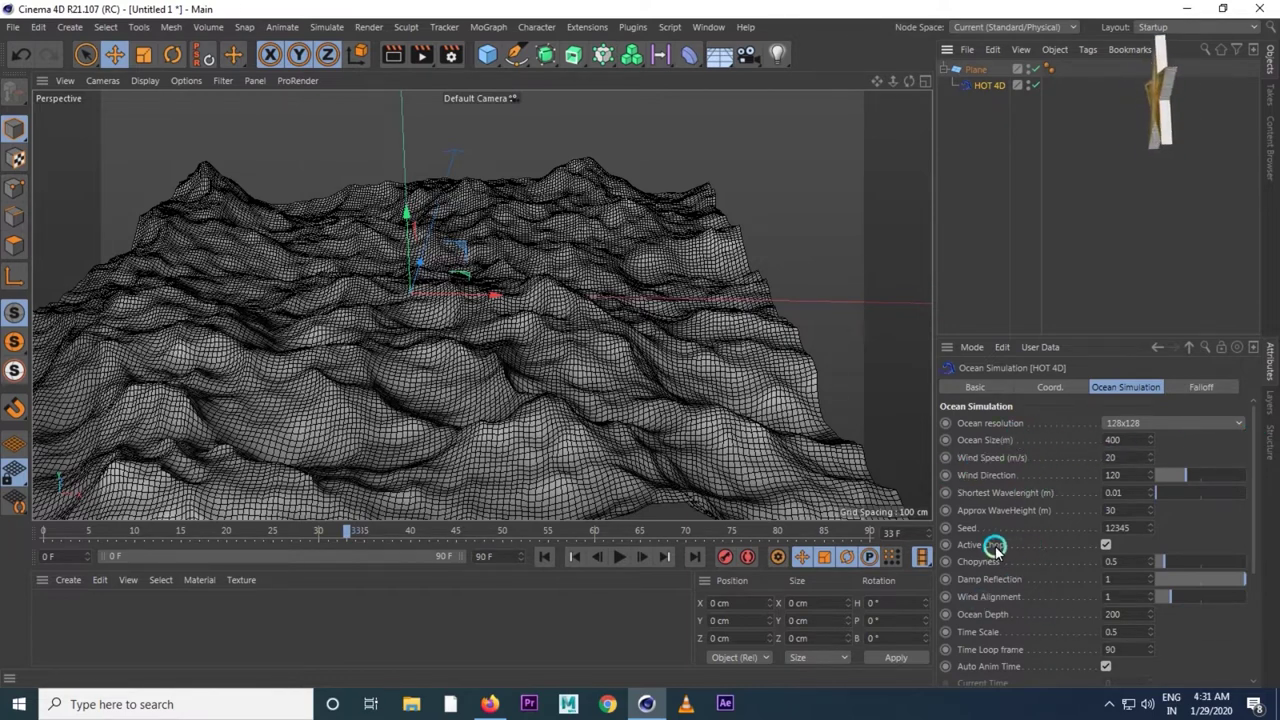
{"action": "left_click", "coordinate": [1128, 423]}
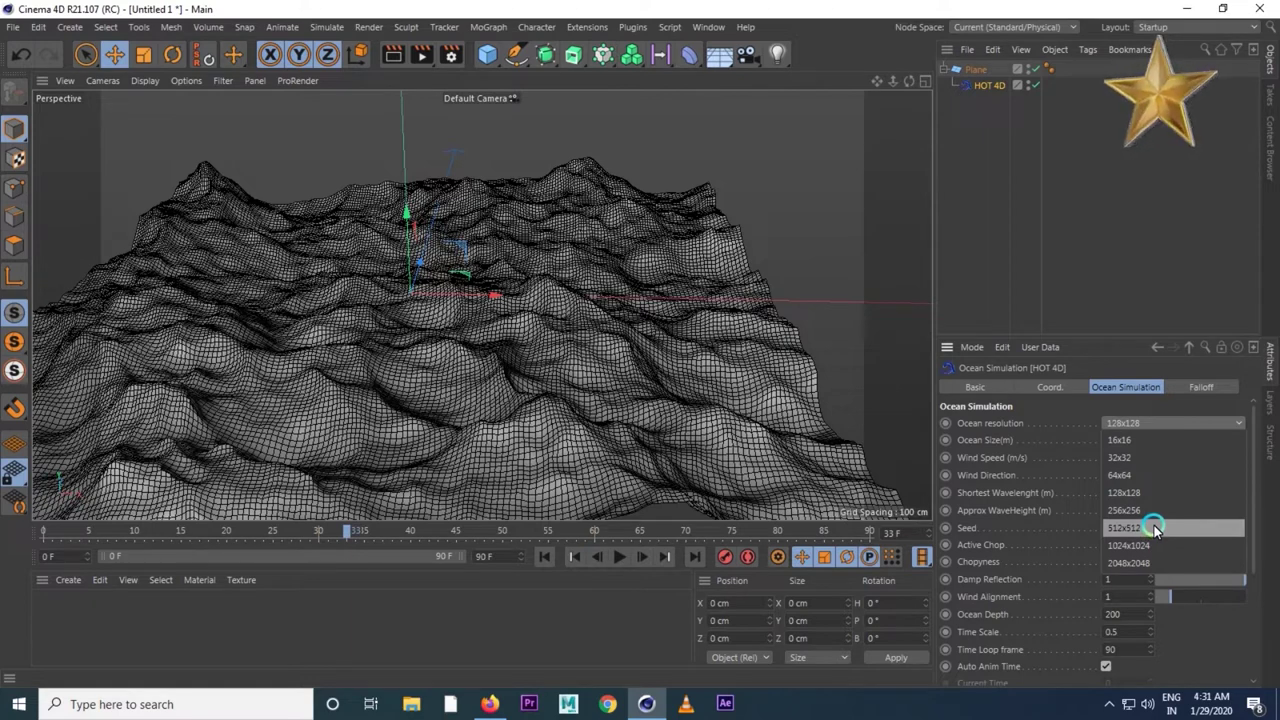
- Set the ocean resolution to 512x512 and wave height to 3, then preview the waves from an orbited view
{"action": "left_click", "coordinate": [1155, 528]}
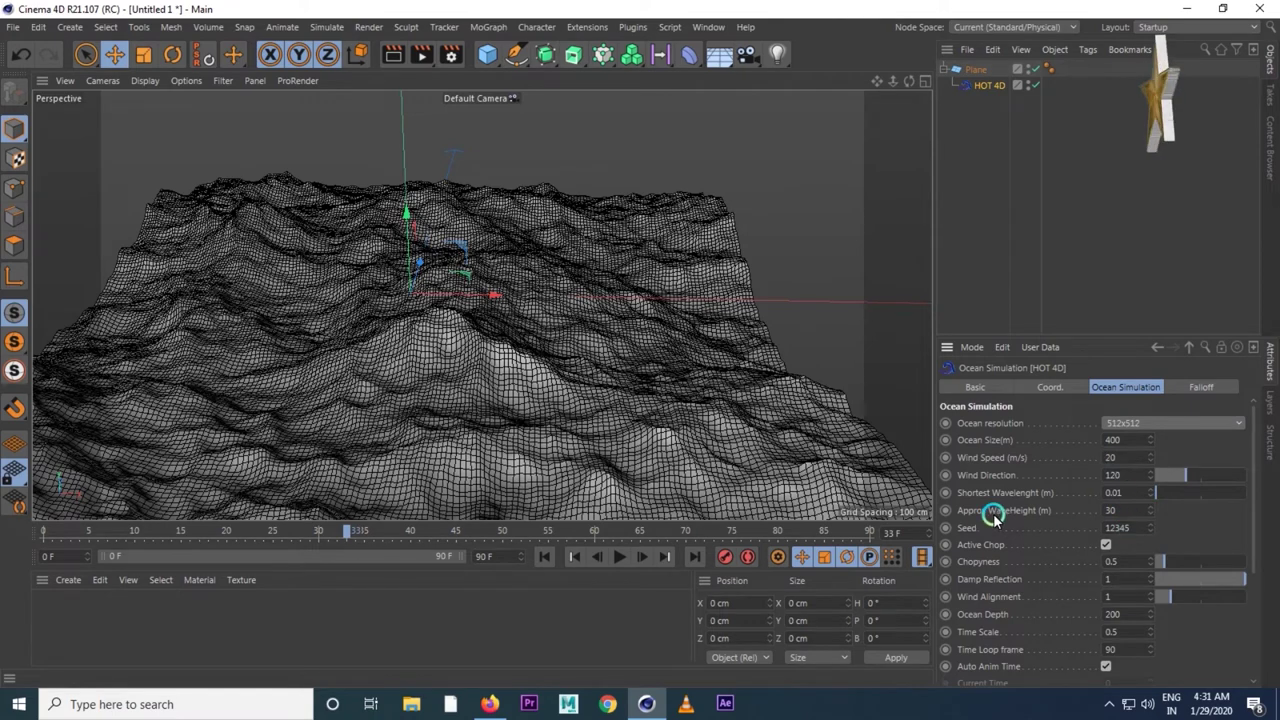
{"action": "double_click", "coordinate": [1127, 513]}
{"action": "type", "text": "3"}
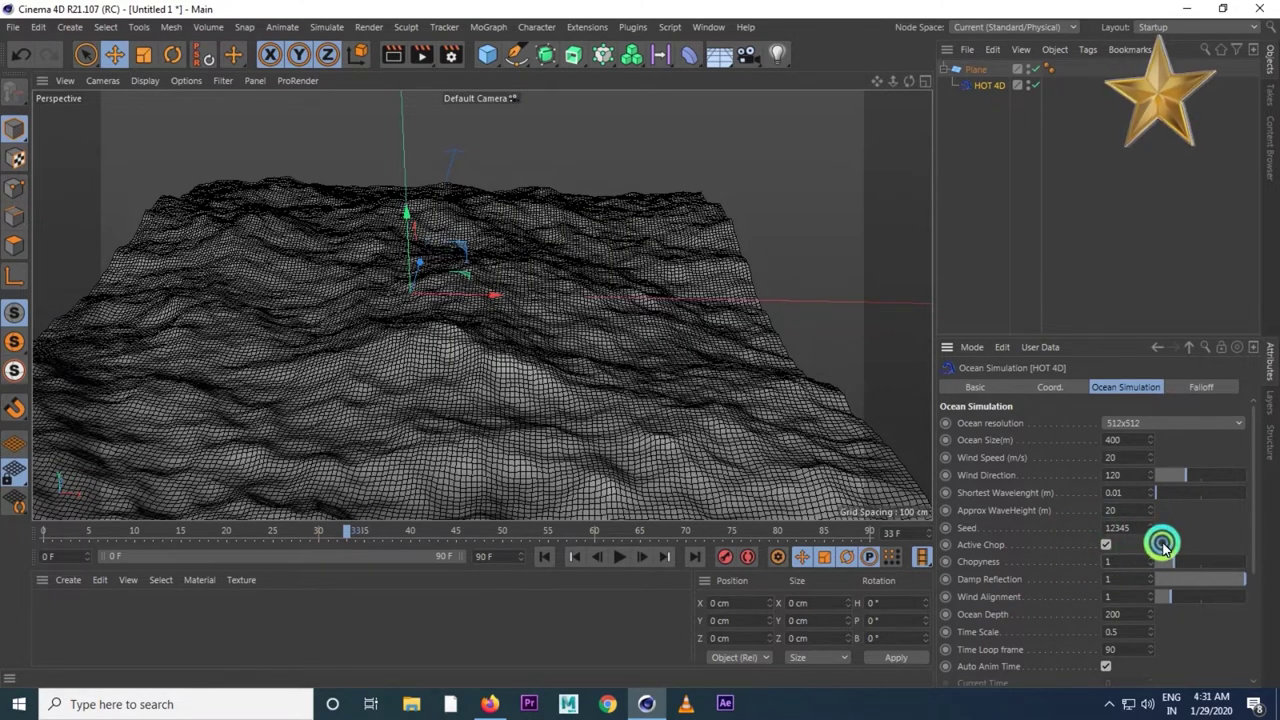
{"action": "left_click", "coordinate": [620, 556]}
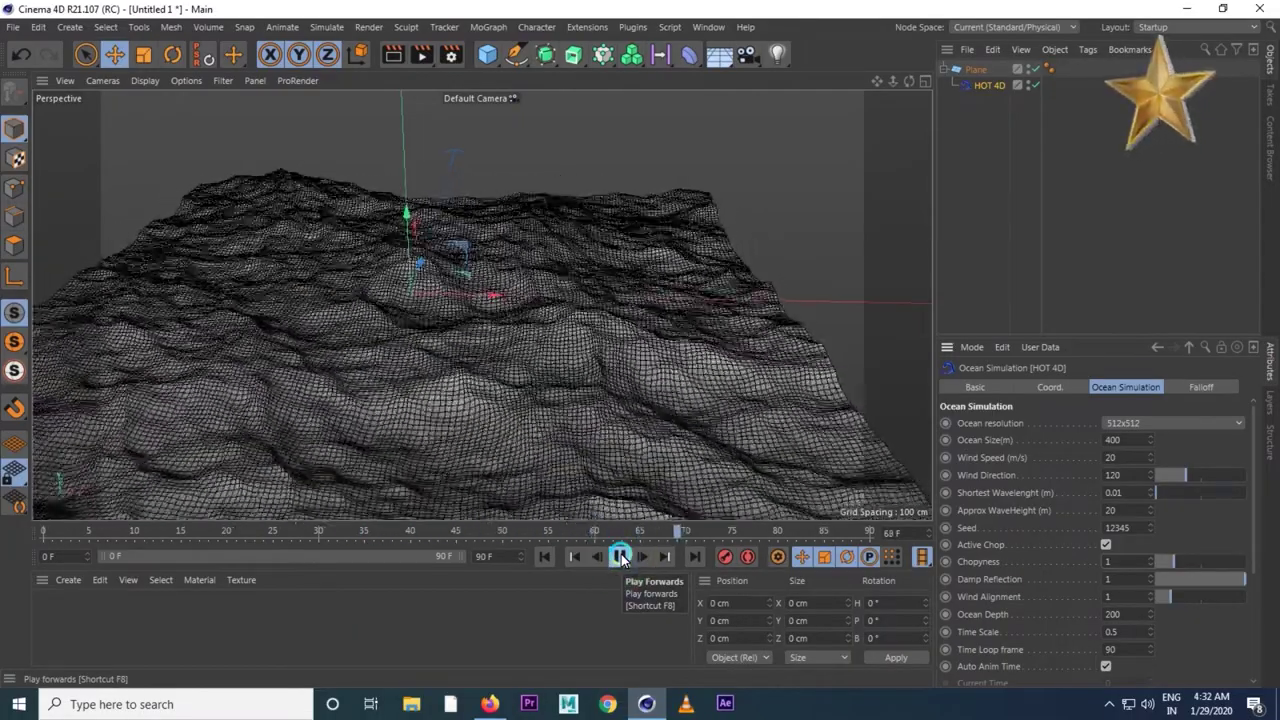
{"action": "left_click", "coordinate": [620, 556]}
{"action": "left_click", "coordinate": [727, 460]}
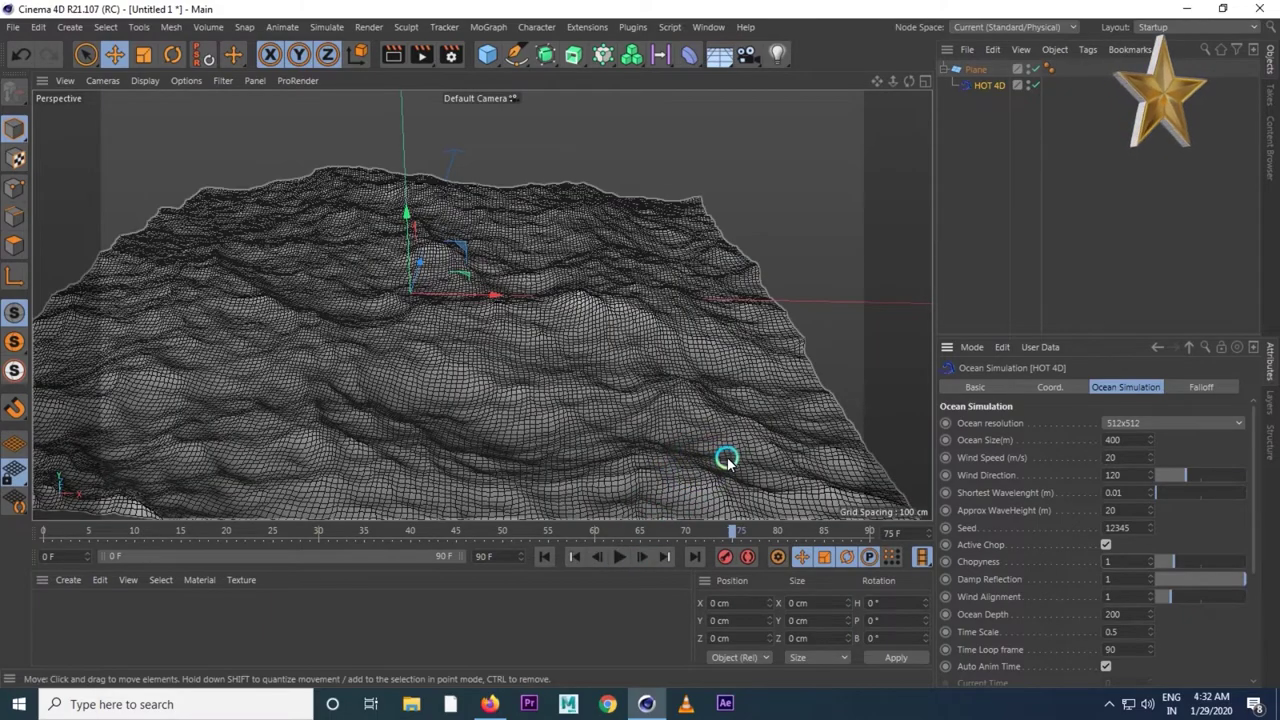
{"action": "mouse_move", "coordinate": [760, 450]}
{"action": "left_mouse_down", "text": "alt"}
{"action": "mouse_move", "coordinate": [720, 463]}
{"action": "mouse_move", "coordinate": [631, 443]}
{"action": "mouse_move", "coordinate": [677, 414]}
{"action": "mouse_move", "coordinate": [352, 393]}
{"action": "mouse_move", "coordinate": [697, 371]}
{"action": "mouse_move", "coordinate": [634, 380]}
{"action": "mouse_move", "coordinate": [700, 354]}
{"action": "mouse_move", "coordinate": [527, 413]}
{"action": "mouse_move", "coordinate": [496, 455]}
{"action": "mouse_move", "coordinate": [514, 451]}
{"action": "left_mouse_up", "text": "alt"}
{"action": "left_click", "coordinate": [618, 557]}
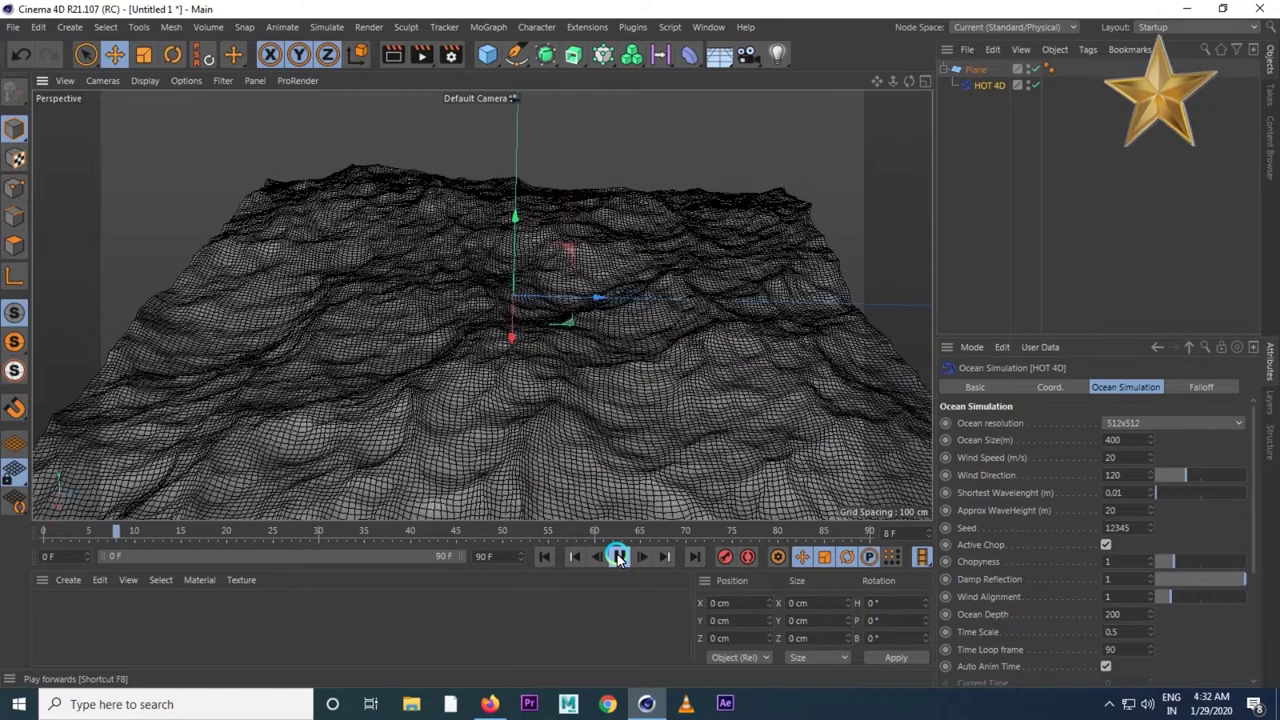
{"action": "left_click", "coordinate": [618, 557]}
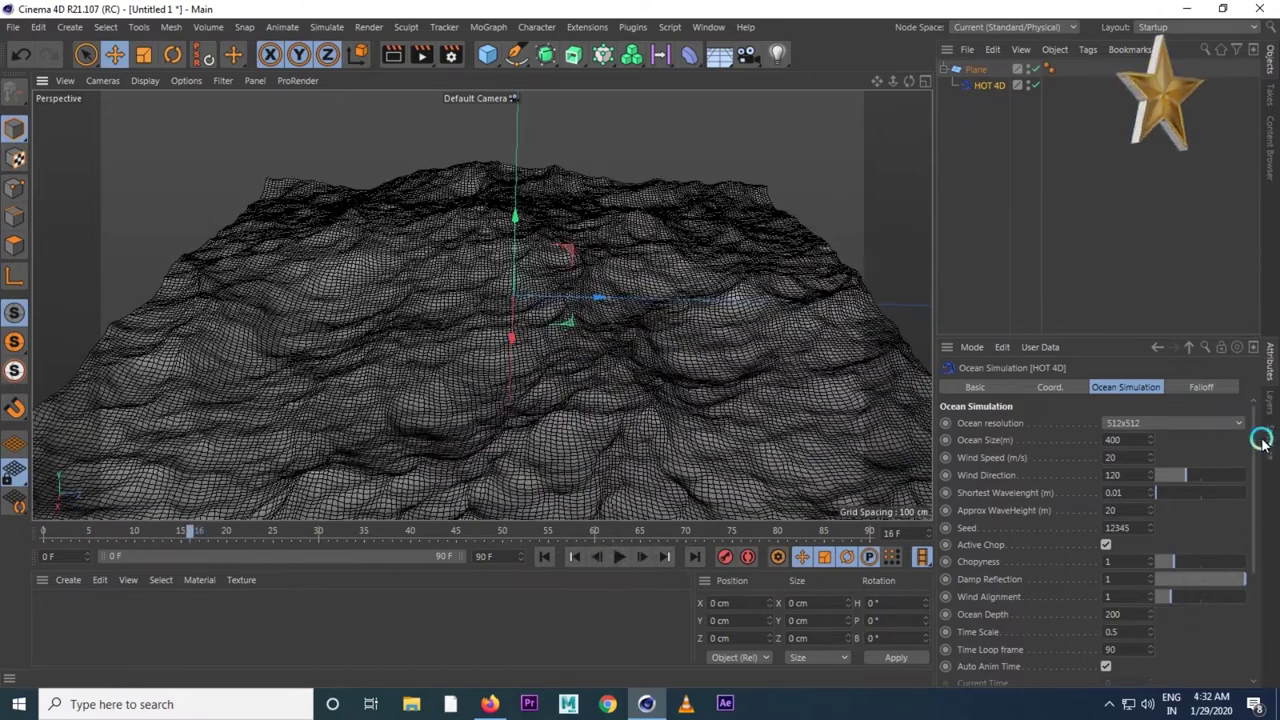
- Turn off Auto Anim Time, return to frame 0, and key Current Time at 0
{"action": "left_click_drag", "start_coordinate": [1255, 437], "coordinate": [1260, 466]}
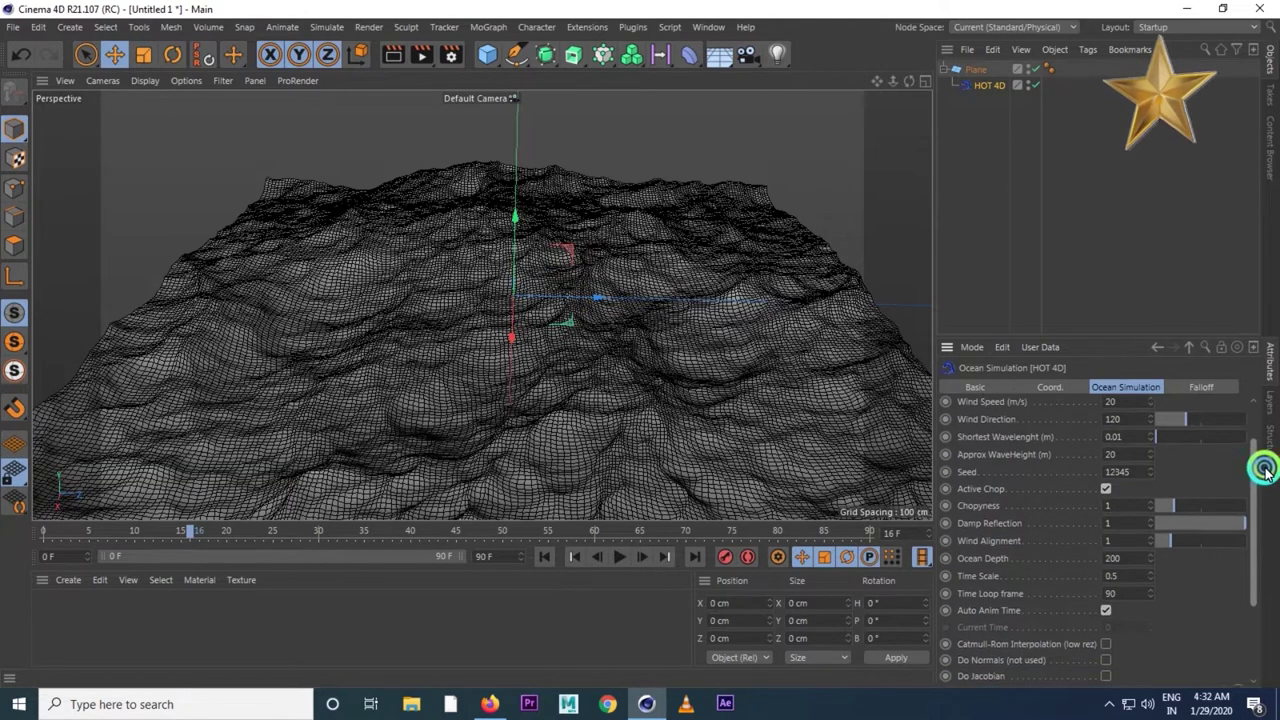
{"action": "left_click", "coordinate": [1048, 611]}
{"action": "left_click", "coordinate": [1107, 600]}
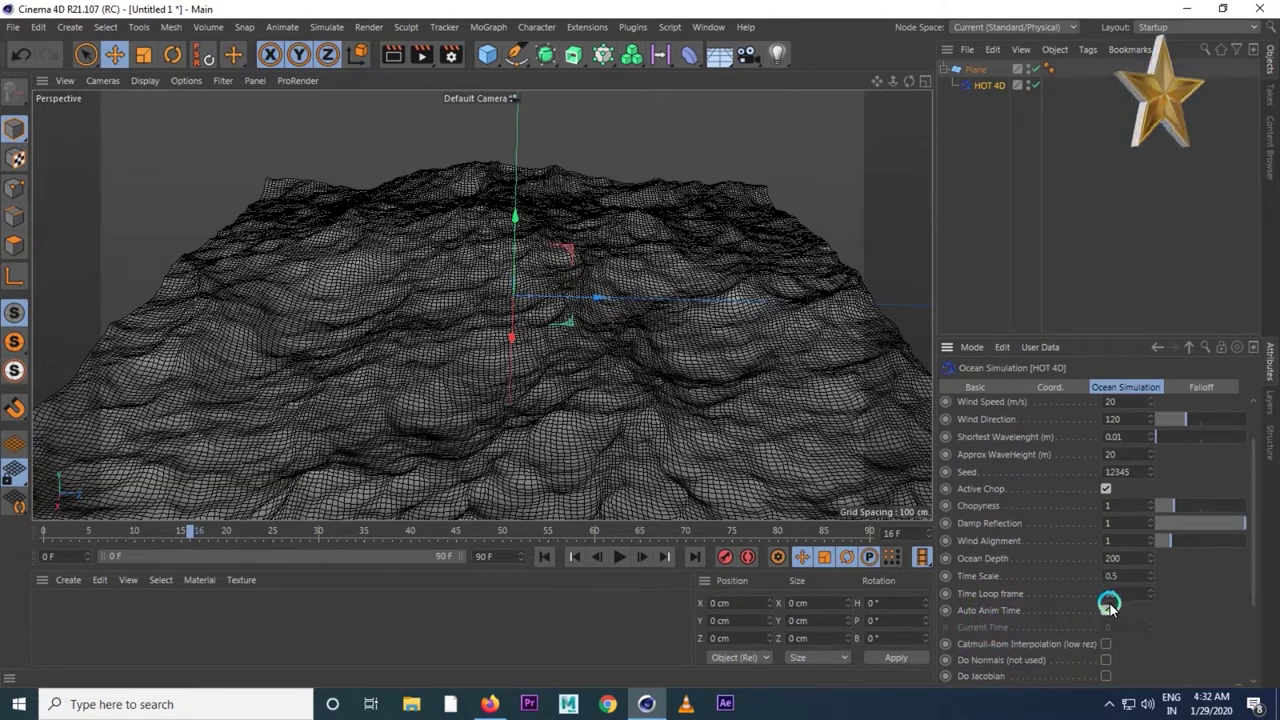
{"action": "left_click", "coordinate": [1105, 608]}
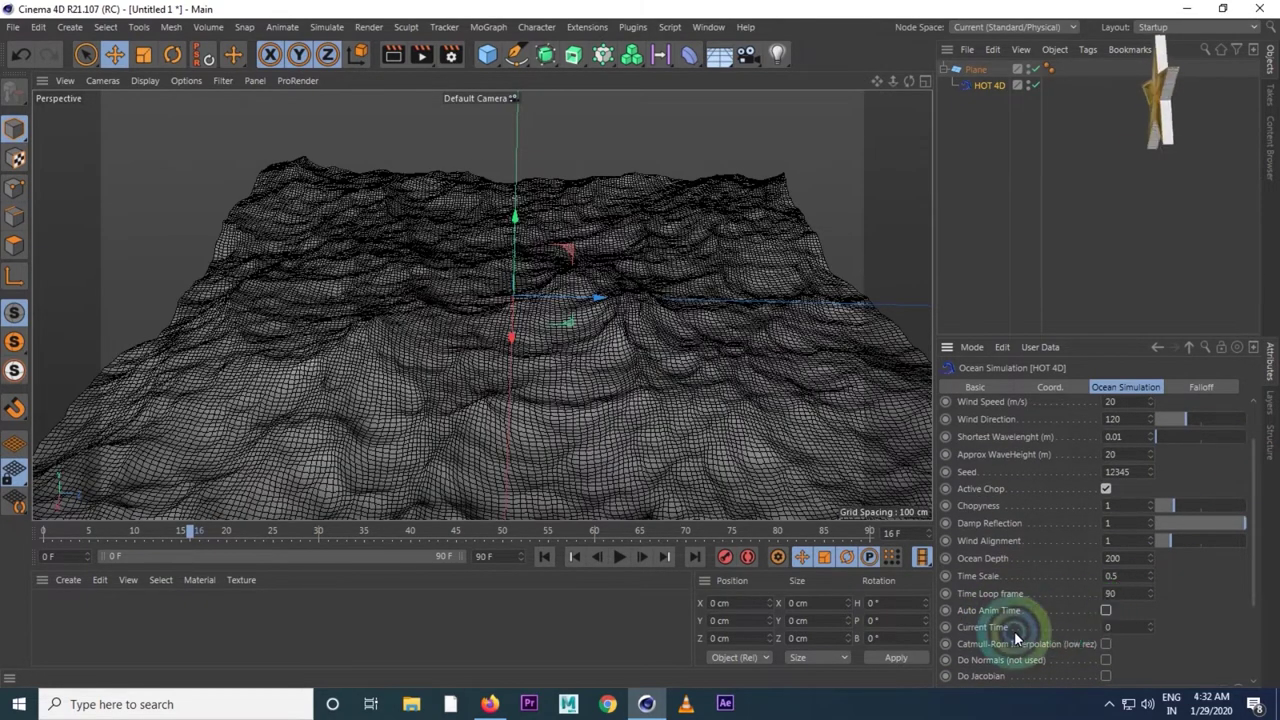
{"action": "left_click", "coordinate": [1260, 600]}
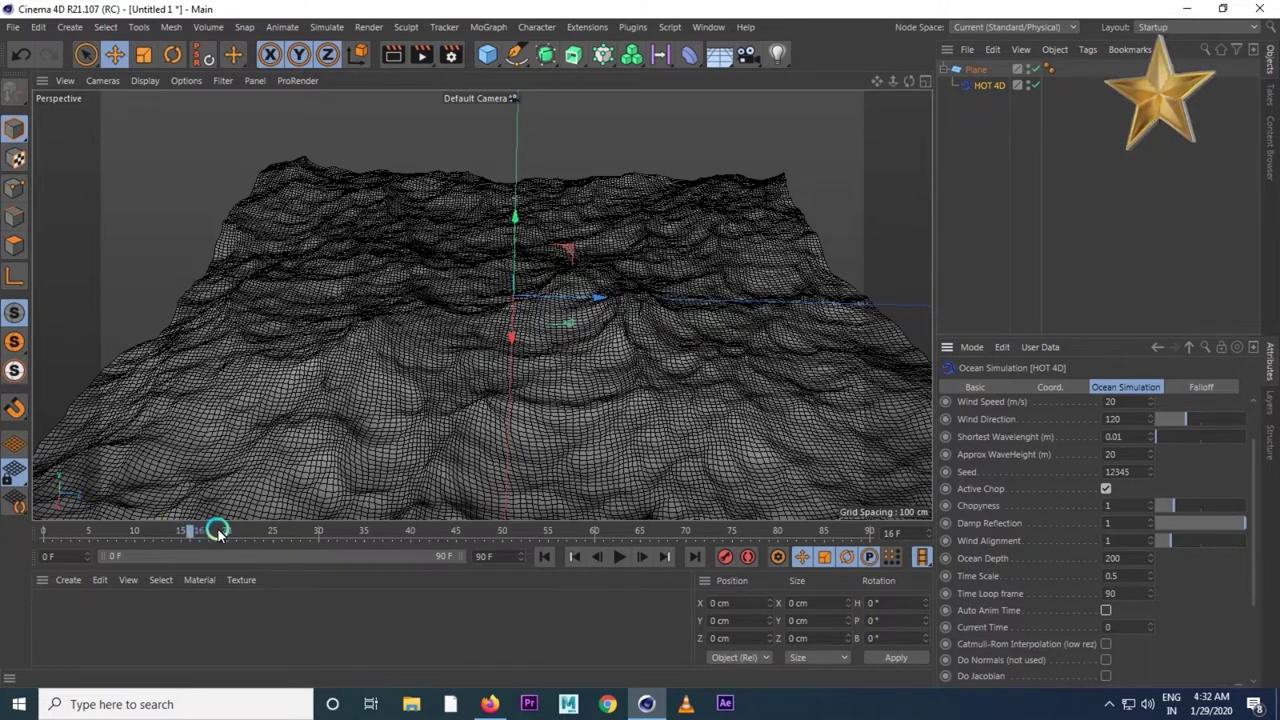
{"action": "left_click", "coordinate": [544, 554]}
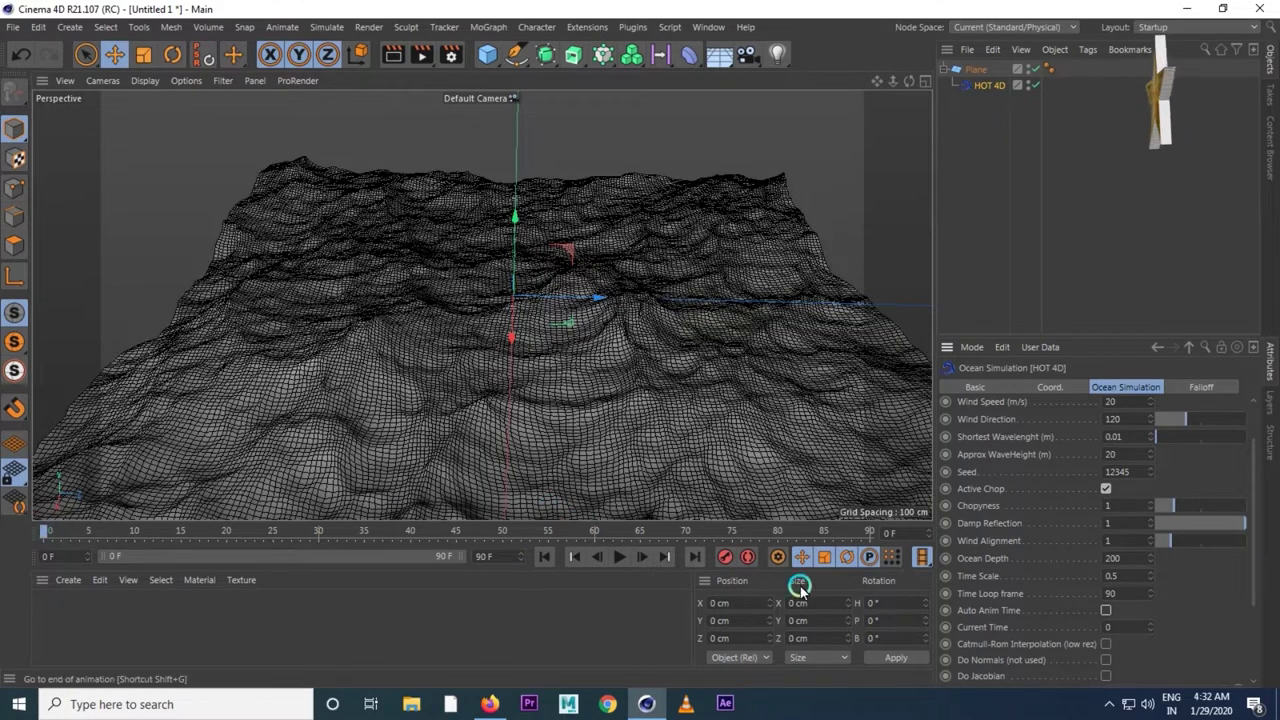
{"action": "left_click", "coordinate": [946, 627]}
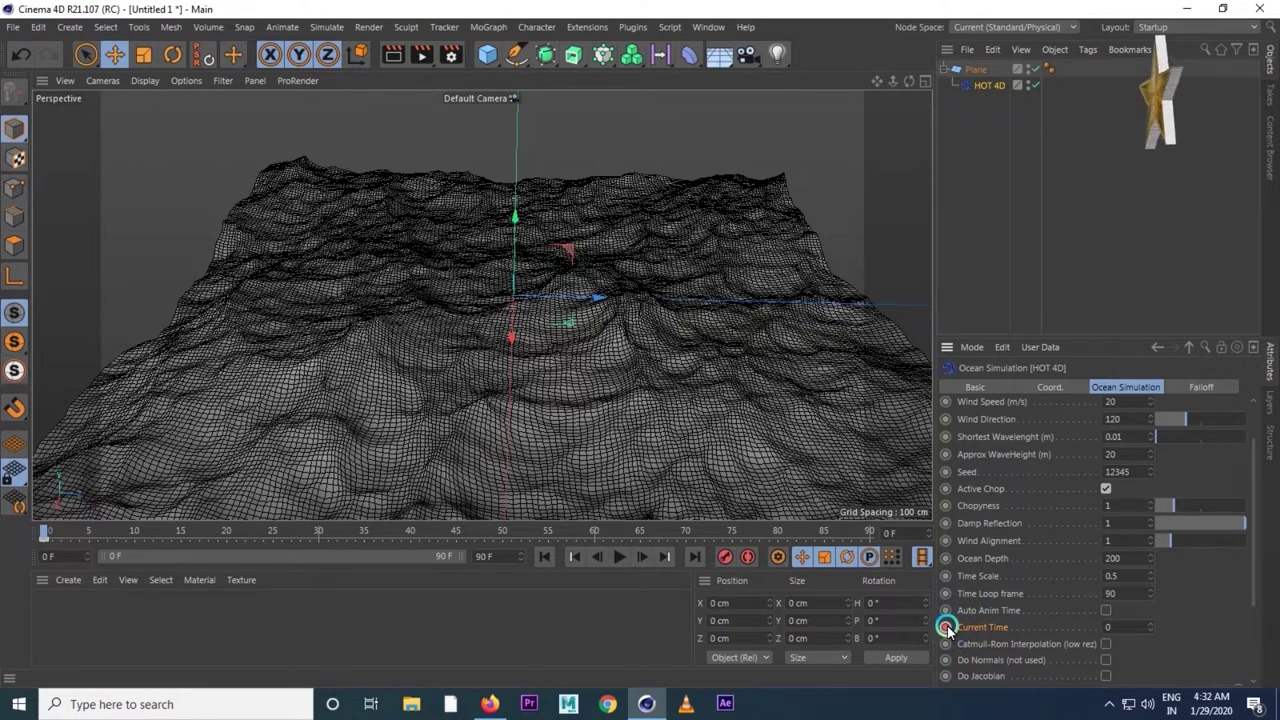
{"action": "right_click", "coordinate": [955, 402]}
{"action": "mouse_move", "coordinate": [990, 379]}
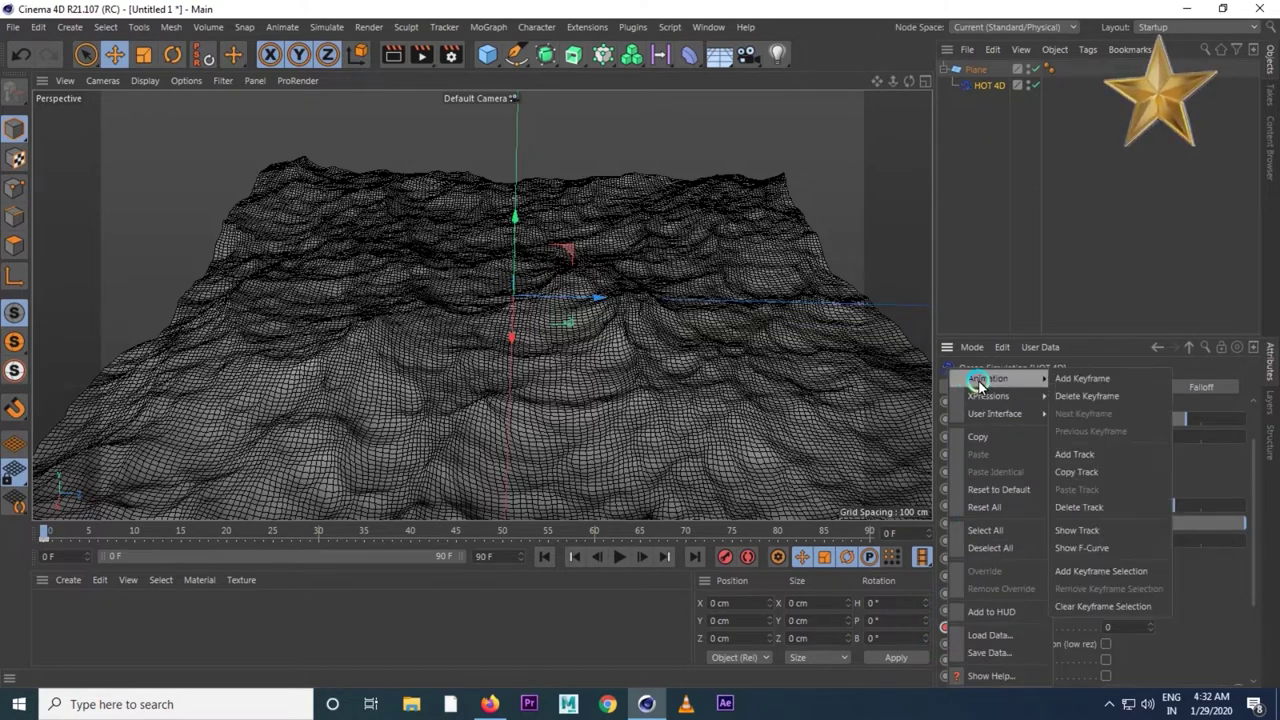
- Add the Current Time keyframe, then extend the animation to 300 frames and go to frame 300
{"action": "left_click", "coordinate": [1088, 380]}
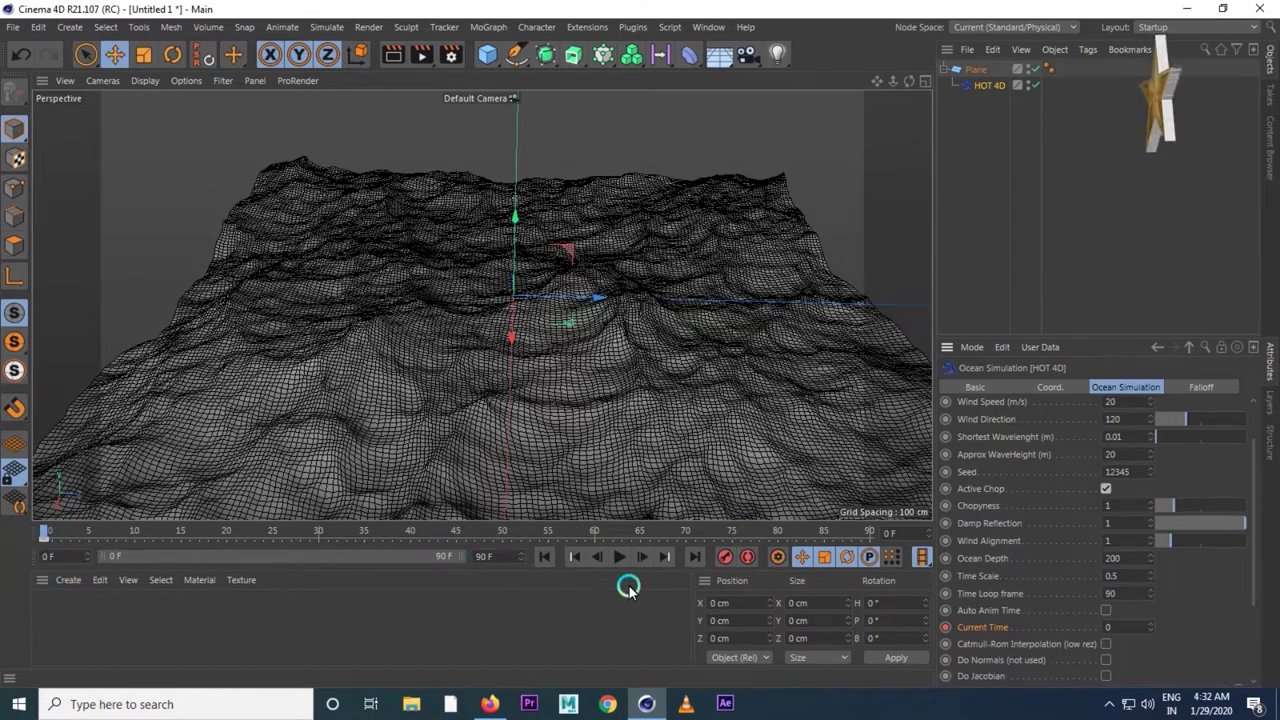
{"action": "left_click", "coordinate": [694, 557]}
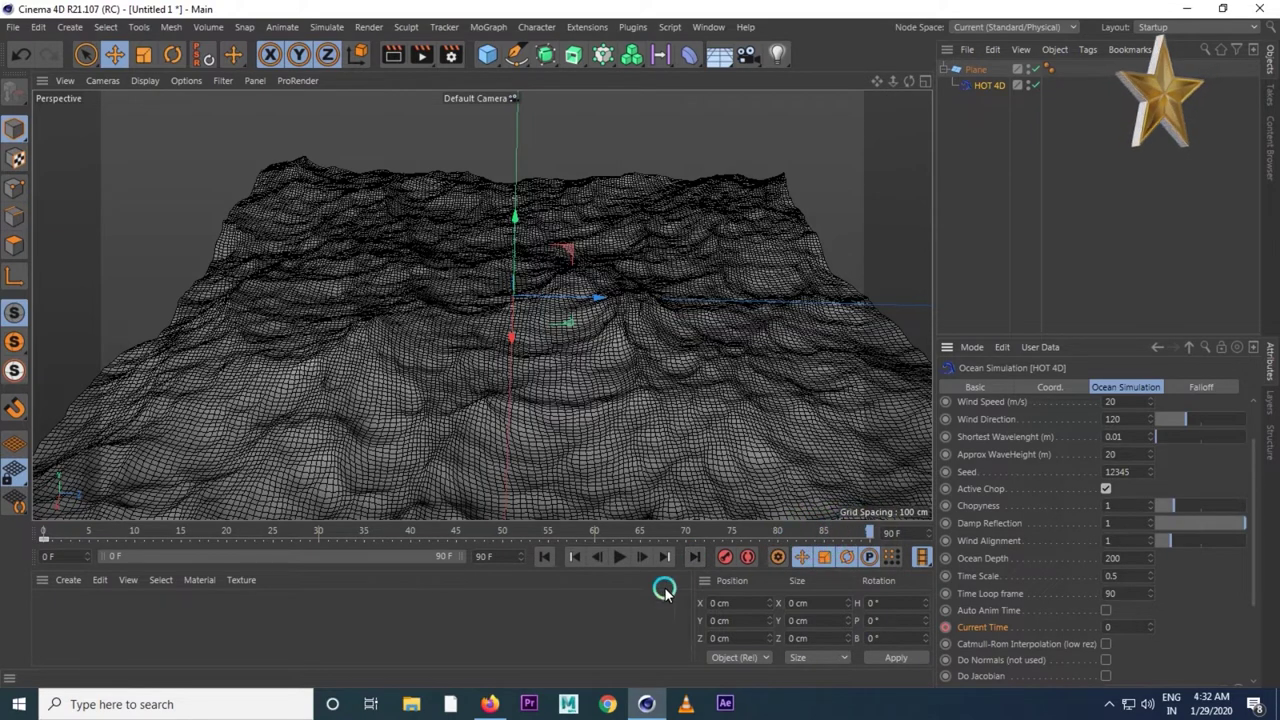
{"action": "left_click_drag", "start_coordinate": [483, 562], "coordinate": [461, 563]}
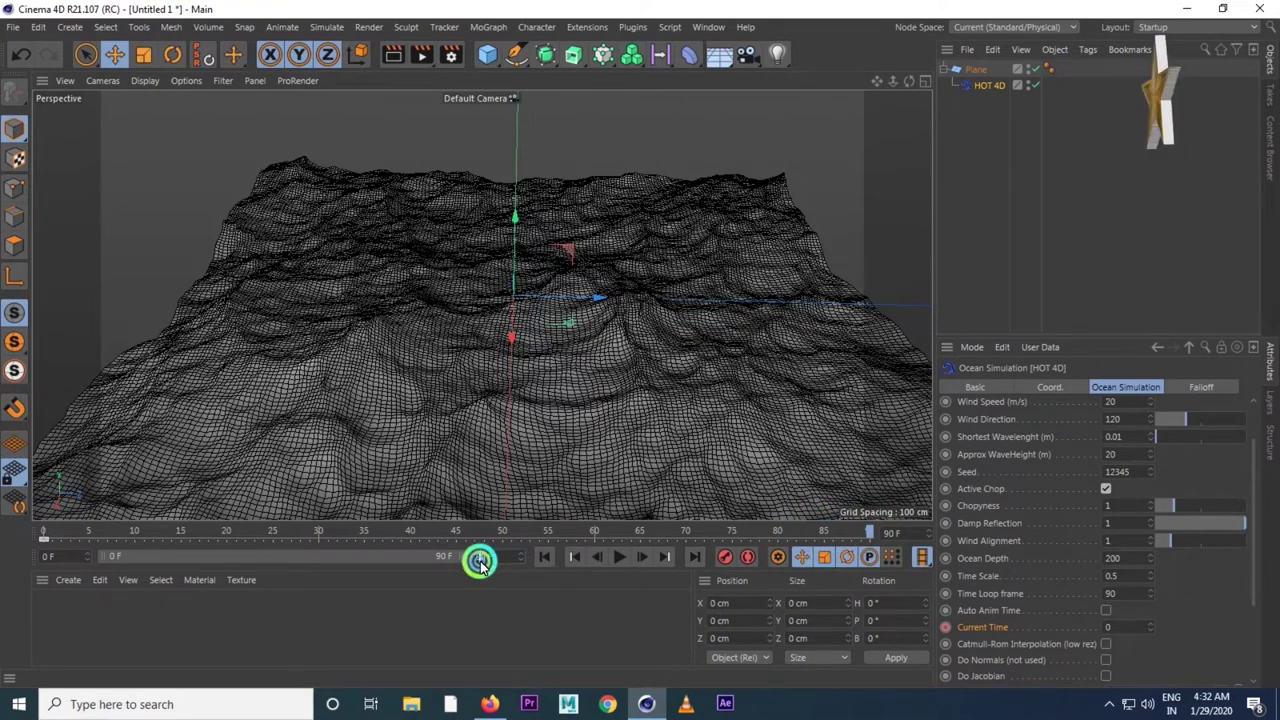
{"action": "type", "text": "0"}
{"action": "left_click", "coordinate": [474, 591]}
{"action": "left_click_drag", "start_coordinate": [209, 554], "coordinate": [477, 557]}
{"action": "left_click", "coordinate": [697, 558]}
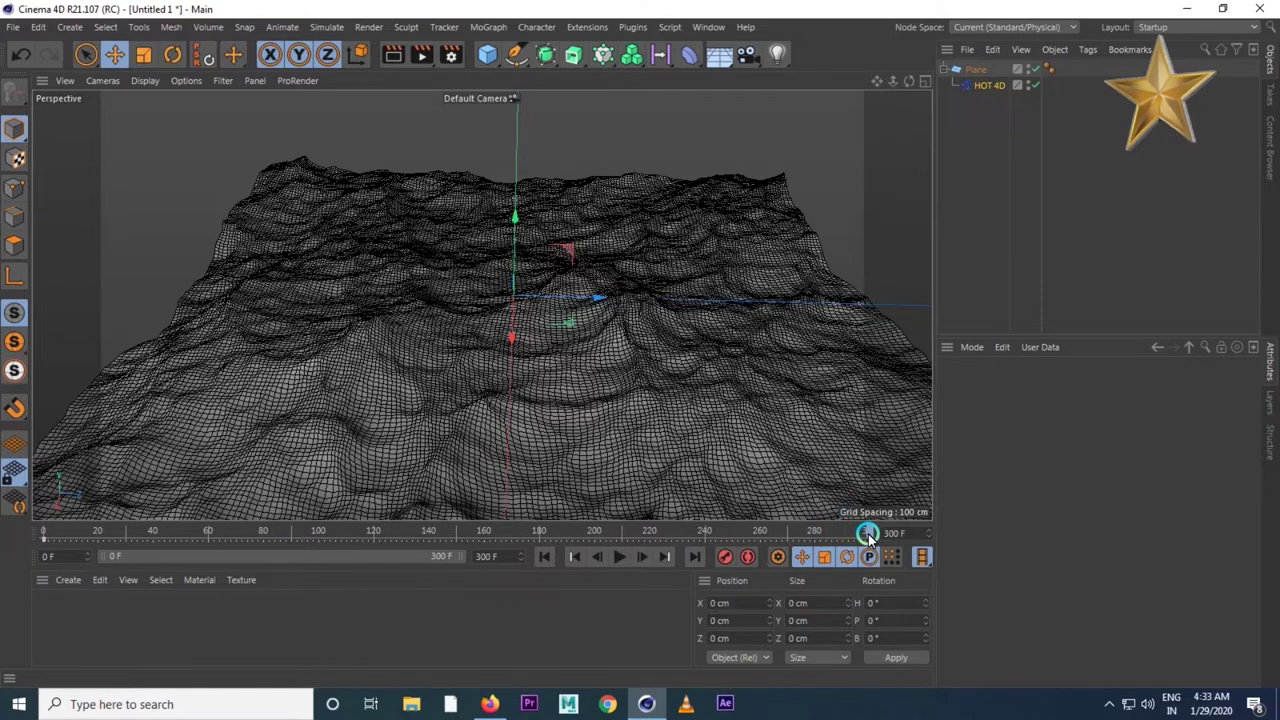
- Key the HOT 4D Current Time to 40 at frame 300 and play the animation
{"action": "left_click", "coordinate": [989, 85]}
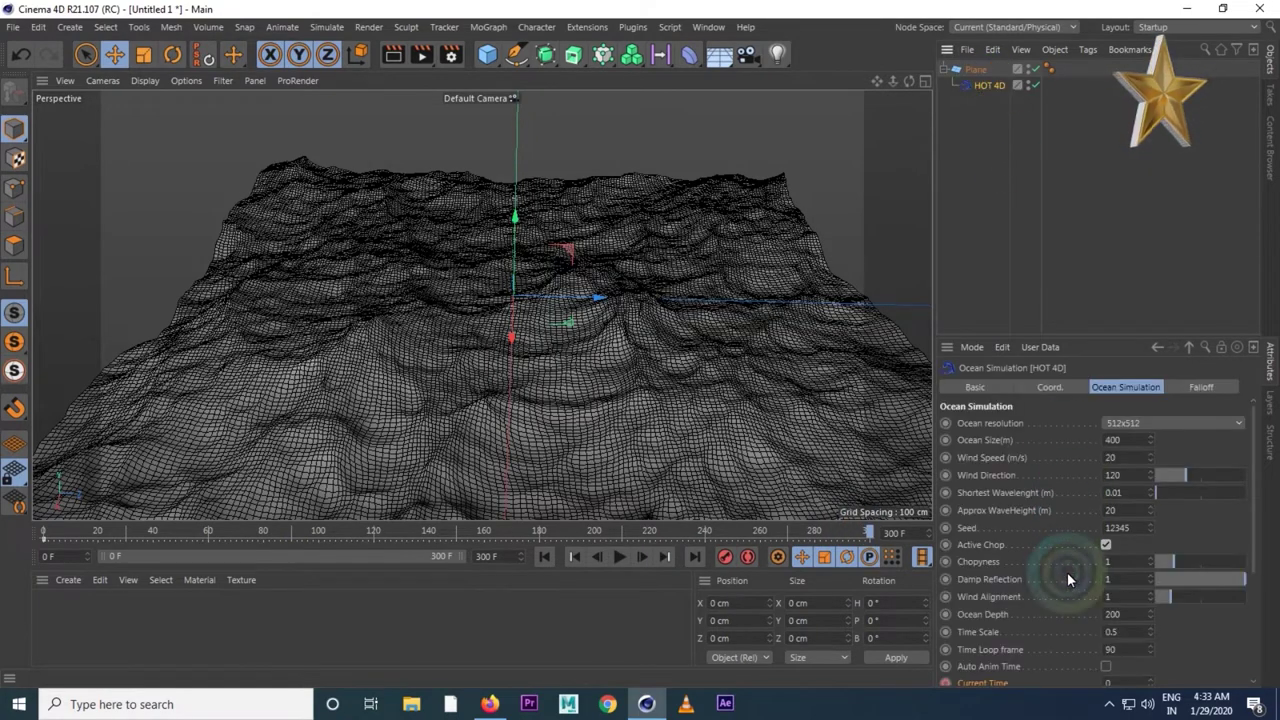
{"action": "scroll", "coordinate": [1024, 632], "scroll_direction": "down", "scroll_amount": 2}
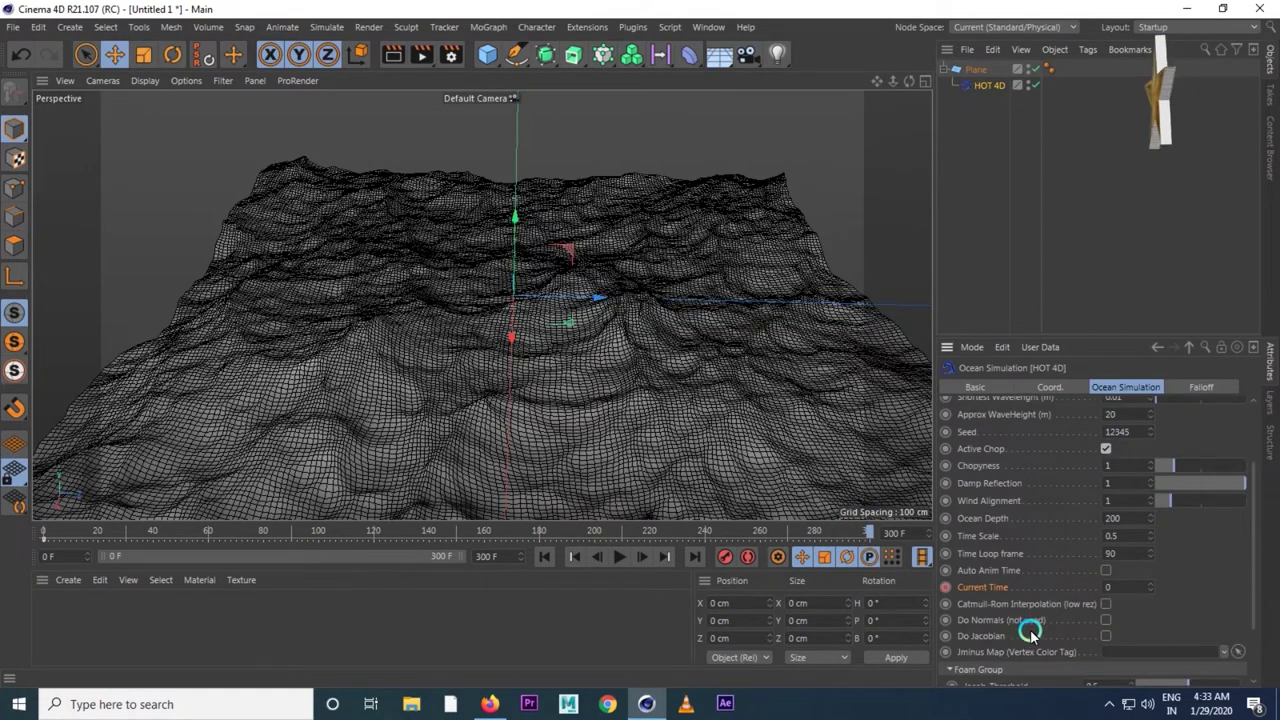
{"action": "left_click", "coordinate": [1118, 588]}
{"action": "type", "text": "40"}
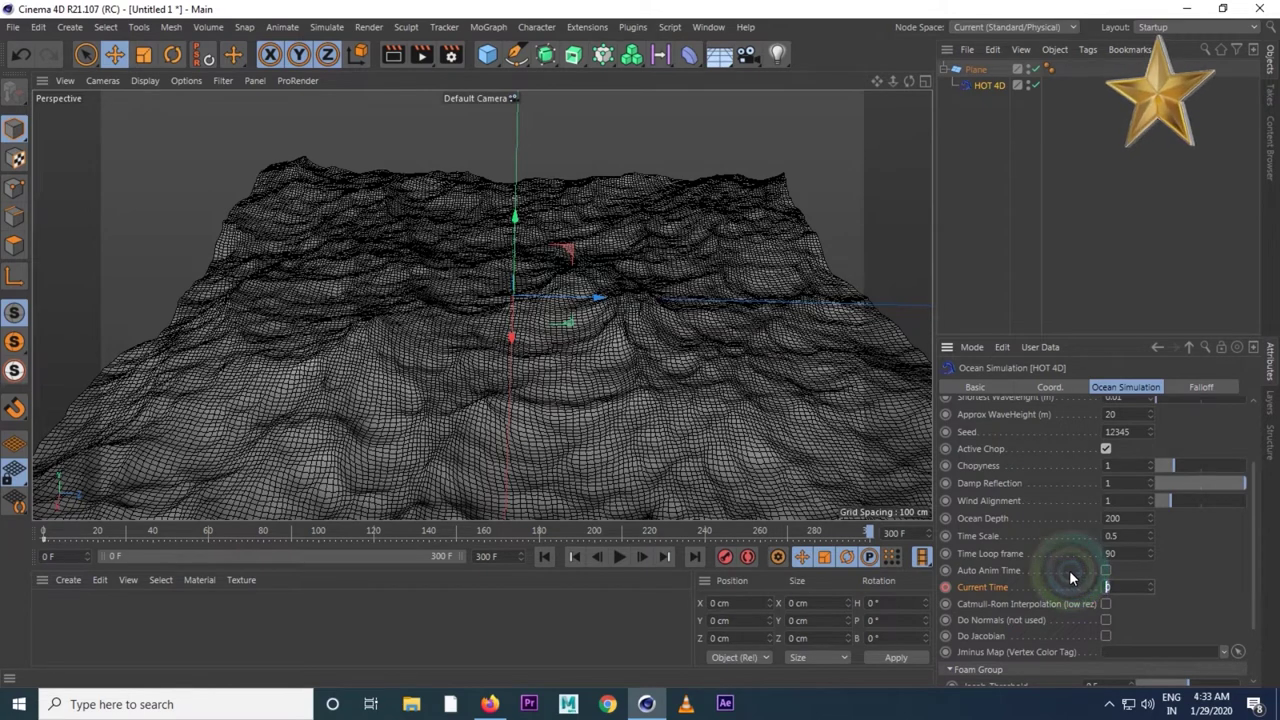
{"action": "left_click", "coordinate": [948, 590]}
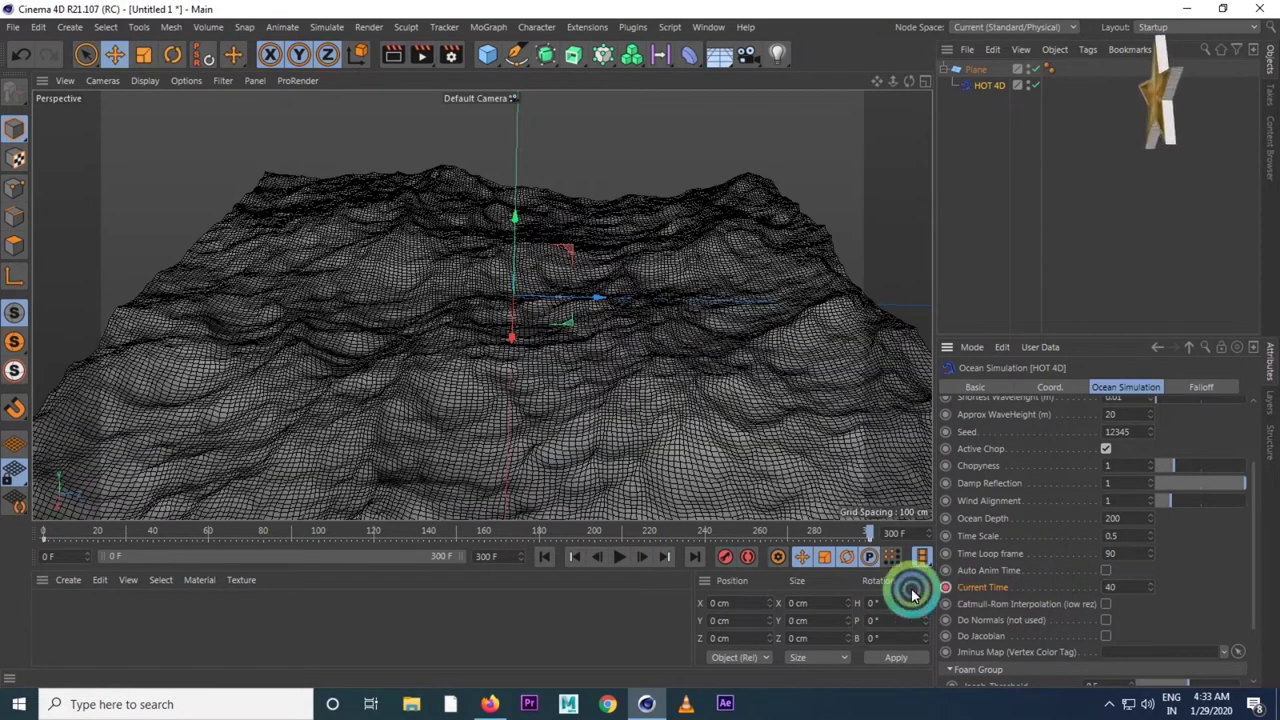
{"action": "left_click", "coordinate": [620, 560]}
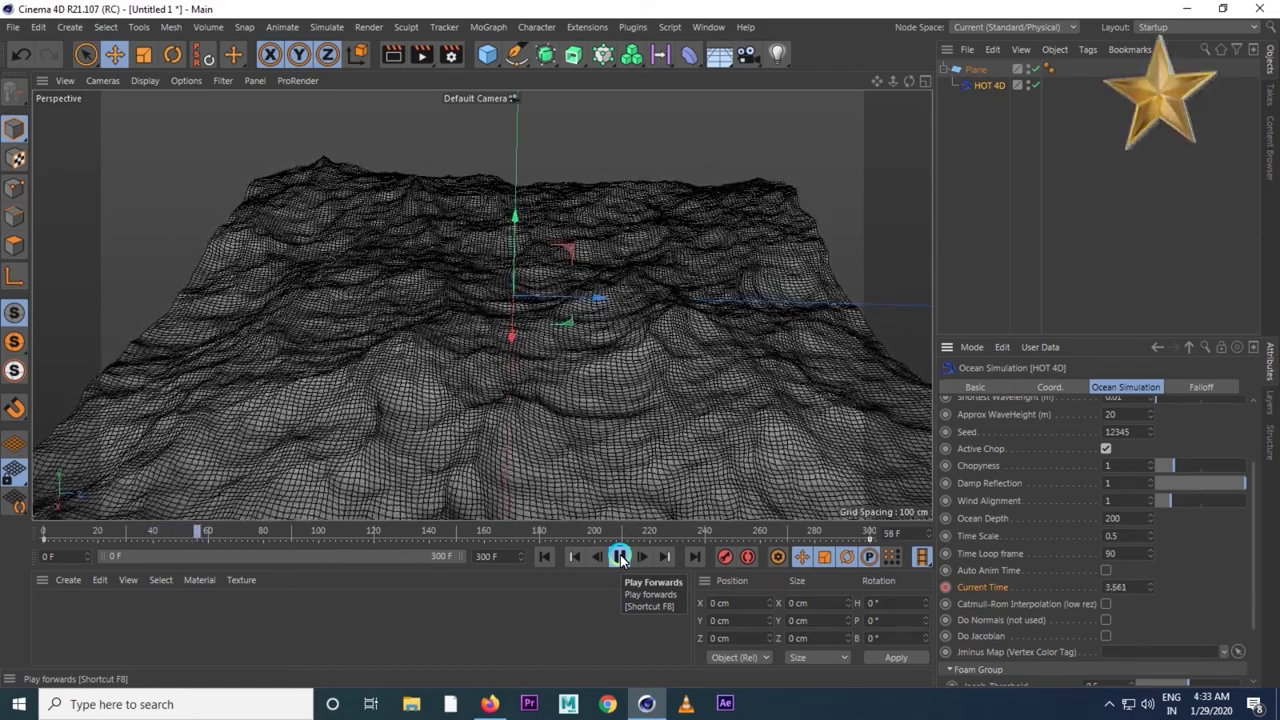
- Zoom and orbit lower across the ocean, replaying the waves and pausing at frame 141
{"action": "left_click", "coordinate": [620, 558]}
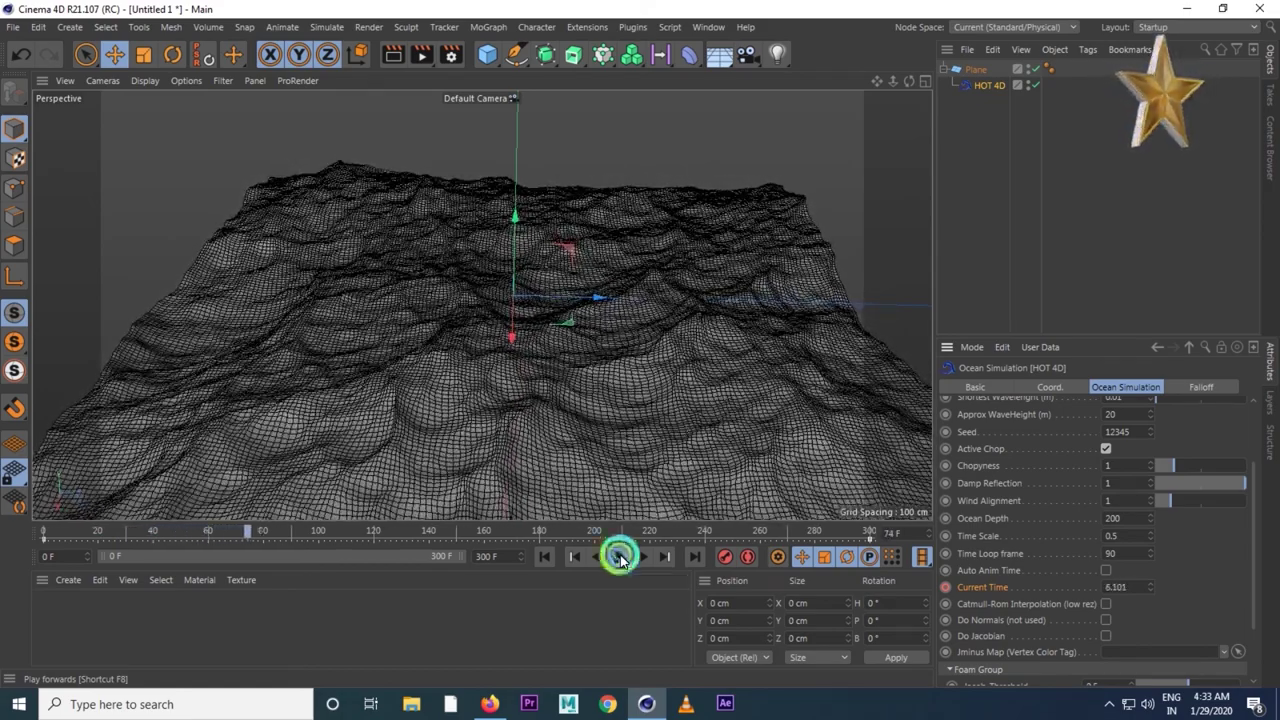
{"action": "scroll", "coordinate": [646, 430], "scroll_direction": "down", "scroll_amount": 5}
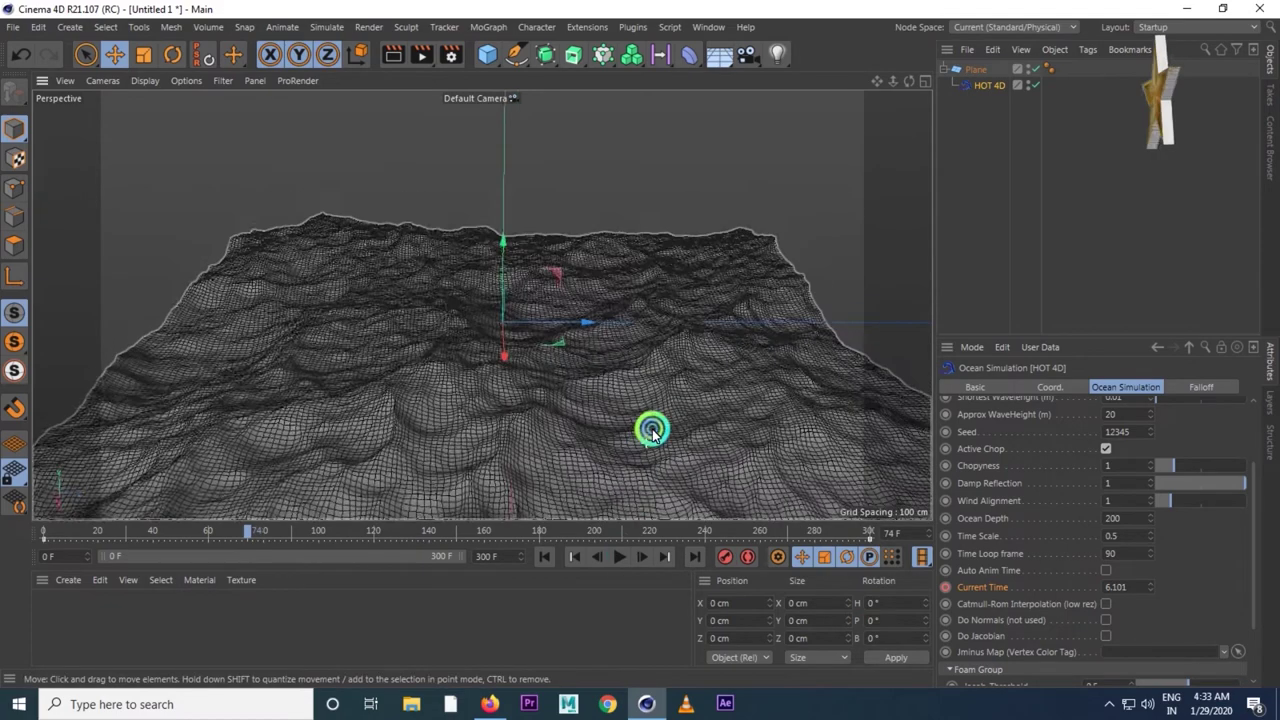
{"action": "scroll", "coordinate": [649, 352], "scroll_direction": "up", "scroll_amount": 2}
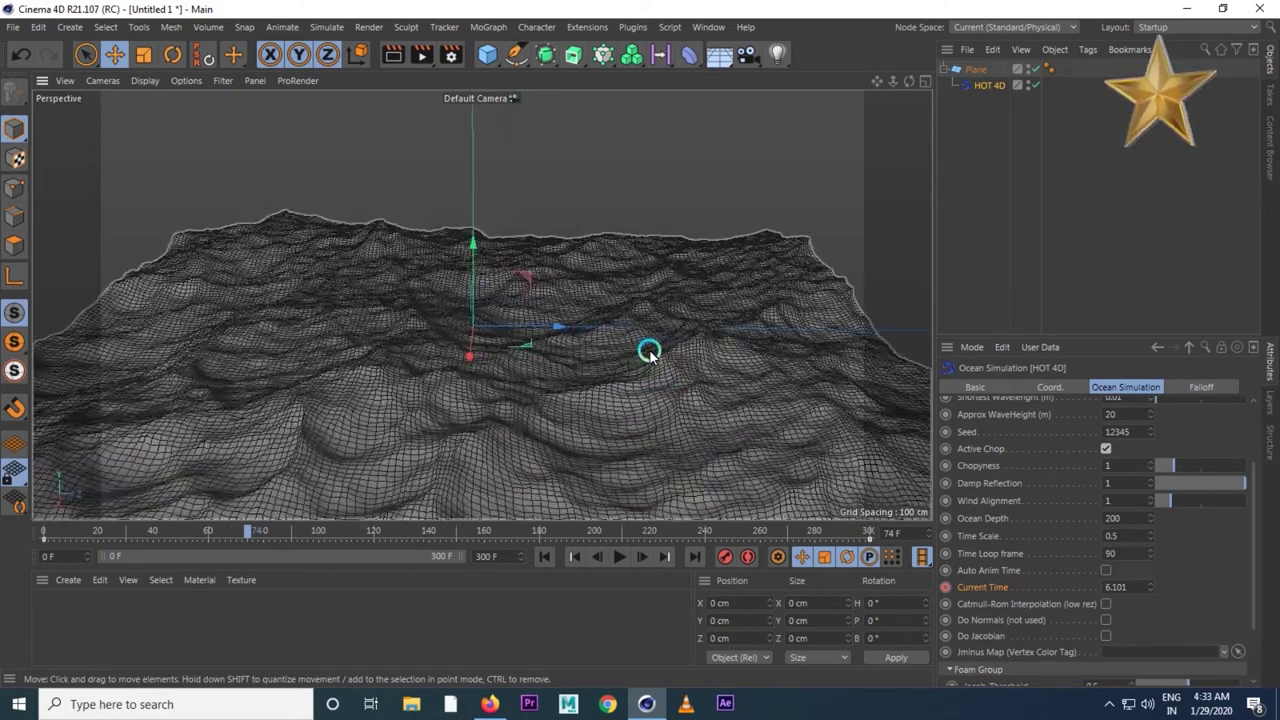
{"action": "scroll", "coordinate": [649, 352], "scroll_direction": "up", "scroll_amount": 2}
{"action": "mouse_move", "coordinate": [649, 373]}
{"action": "left_mouse_down", "text": "alt"}
{"action": "mouse_move", "coordinate": [647, 400]}
{"action": "mouse_move", "coordinate": [620, 374]}
{"action": "mouse_move", "coordinate": [591, 374]}
{"action": "mouse_move", "coordinate": [603, 394]}
{"action": "mouse_move", "coordinate": [623, 371]}
{"action": "mouse_move", "coordinate": [614, 397]}
{"action": "left_mouse_up", "text": "alt"}
{"action": "left_click", "coordinate": [624, 566]}
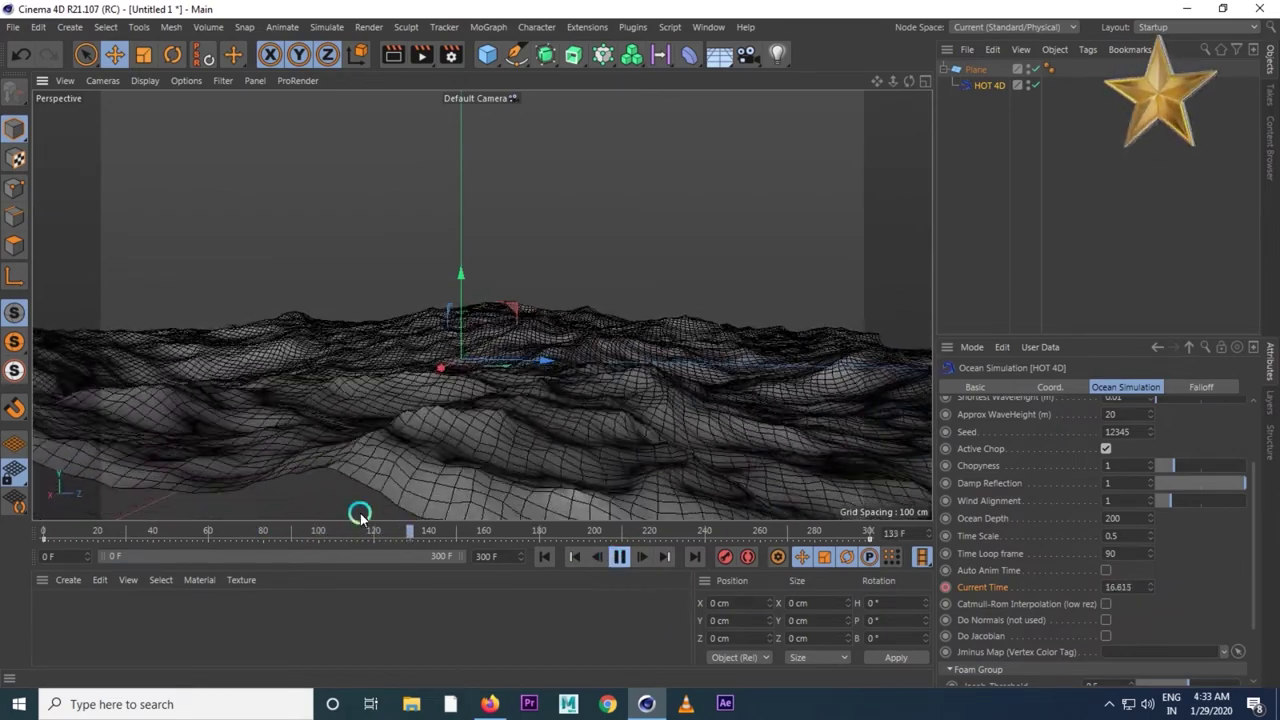
{"action": "left_click", "coordinate": [619, 556]}
- Orbit around the ocean surface, replay to frame 204, then add a Sphere primitive
{"action": "left_click", "coordinate": [517, 448]}
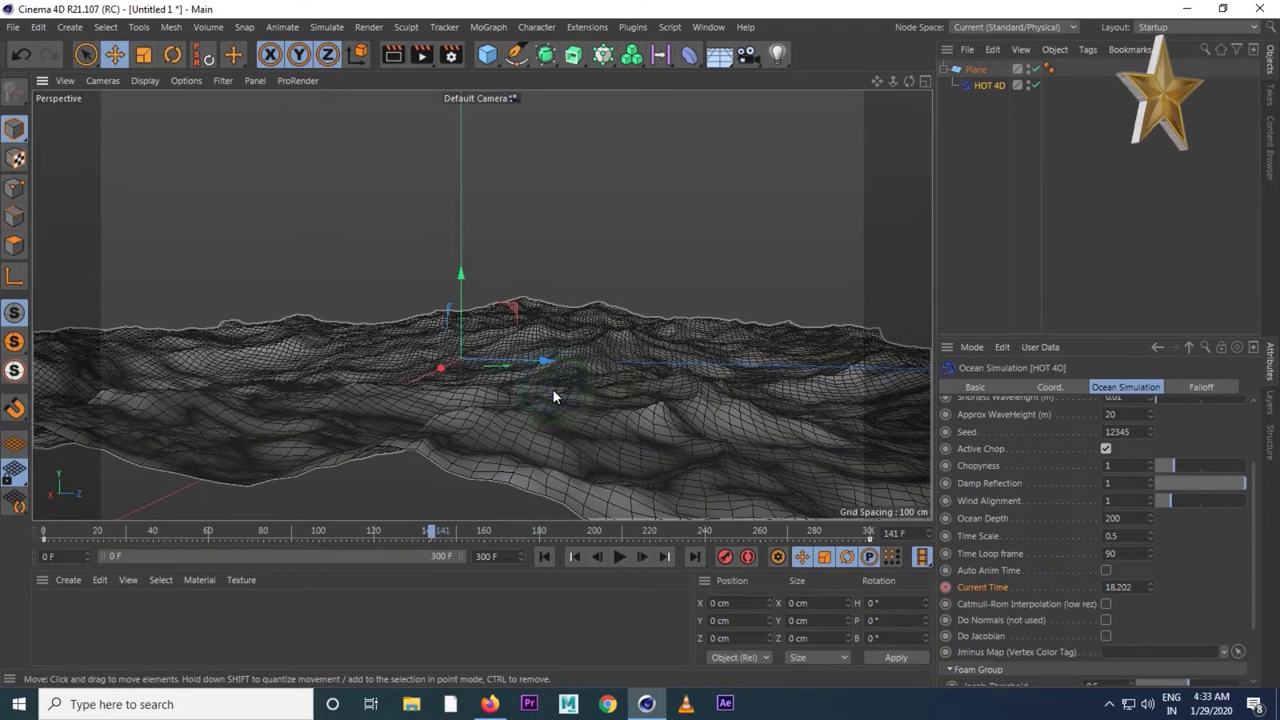
{"action": "mouse_move", "coordinate": [561, 336]}
{"action": "left_mouse_down"}
{"action": "mouse_move", "coordinate": [461, 285]}
{"action": "mouse_move", "coordinate": [456, 392]}
{"action": "mouse_move", "coordinate": [434, 380]}
{"action": "mouse_move", "coordinate": [406, 408]}
{"action": "left_mouse_up"}
{"action": "mouse_move", "coordinate": [563, 412]}
{"action": "left_mouse_down", "text": "alt"}
{"action": "mouse_move", "coordinate": [546, 420]}
{"action": "mouse_move", "coordinate": [648, 448]}
{"action": "left_mouse_up", "text": "alt"}
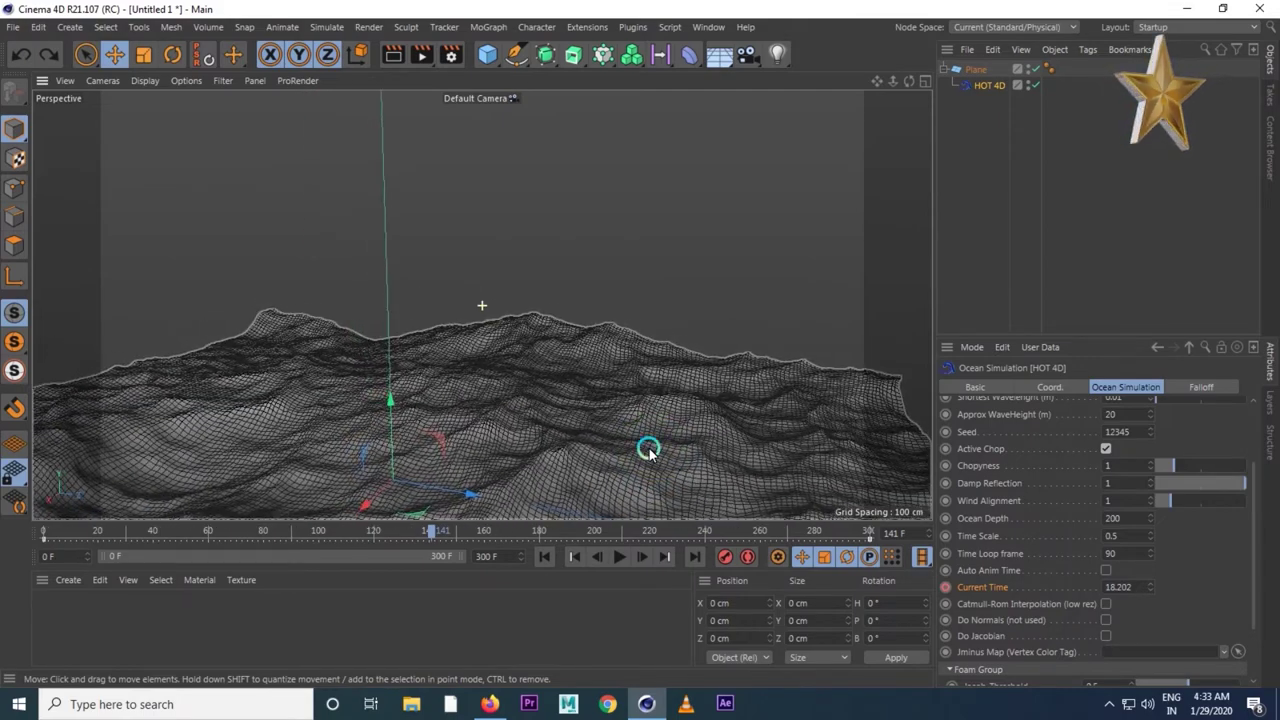
{"action": "left_click", "coordinate": [619, 557]}
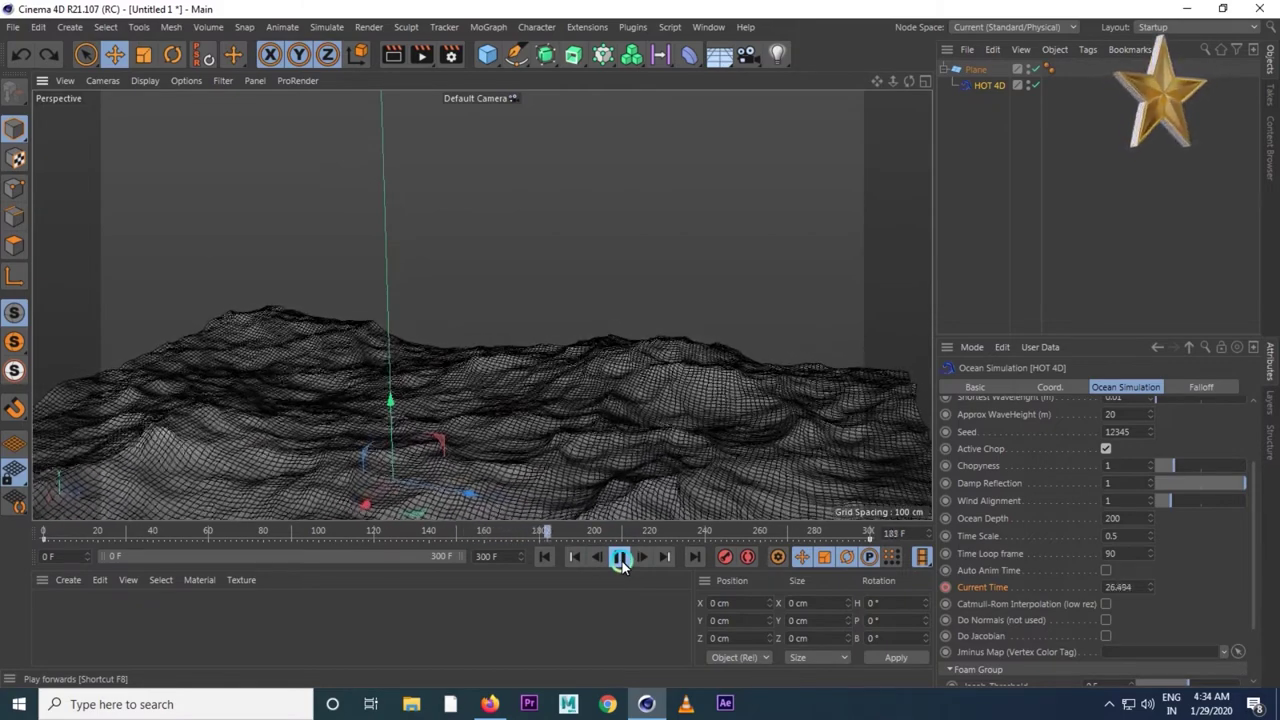
{"action": "left_click", "coordinate": [620, 558]}
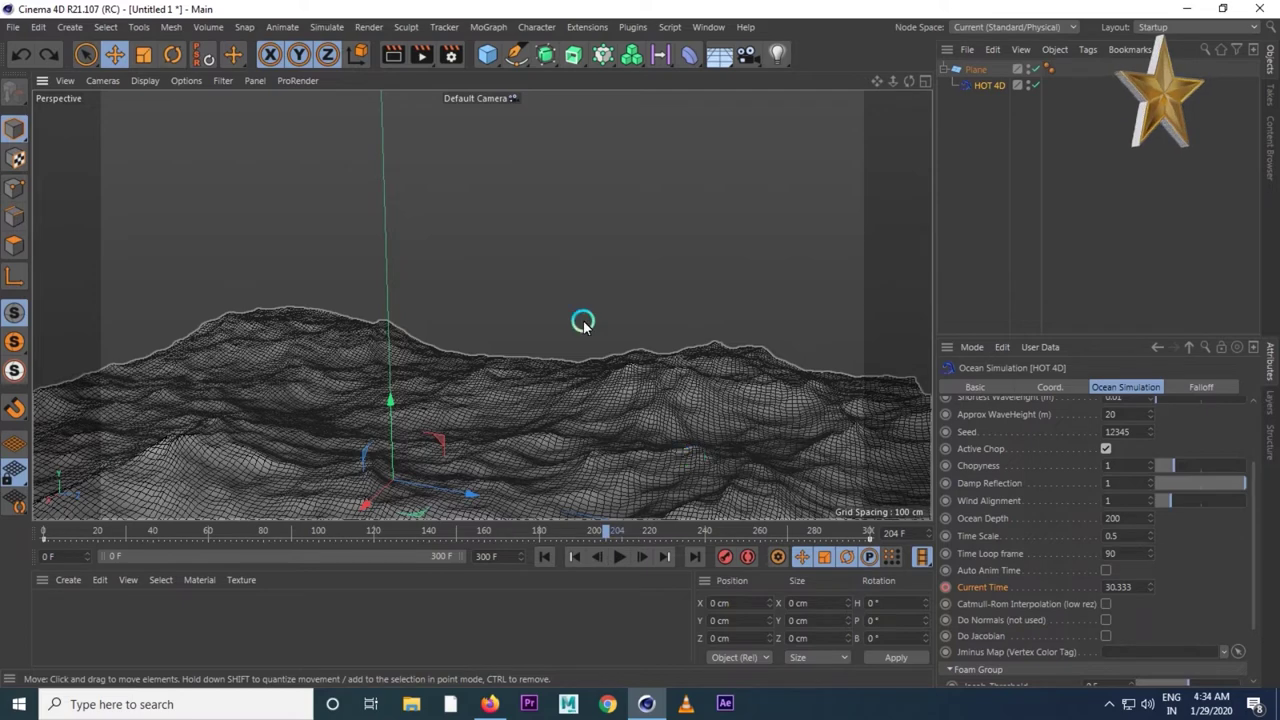
{"action": "mouse_move", "coordinate": [487, 54]}
{"action": "left_mouse_down"}
{"action": "mouse_move", "coordinate": [724, 104]}
{"action": "mouse_move", "coordinate": [803, 105]}
{"action": "left_mouse_up"}
{"action": "left_click", "coordinate": [818, 106]}
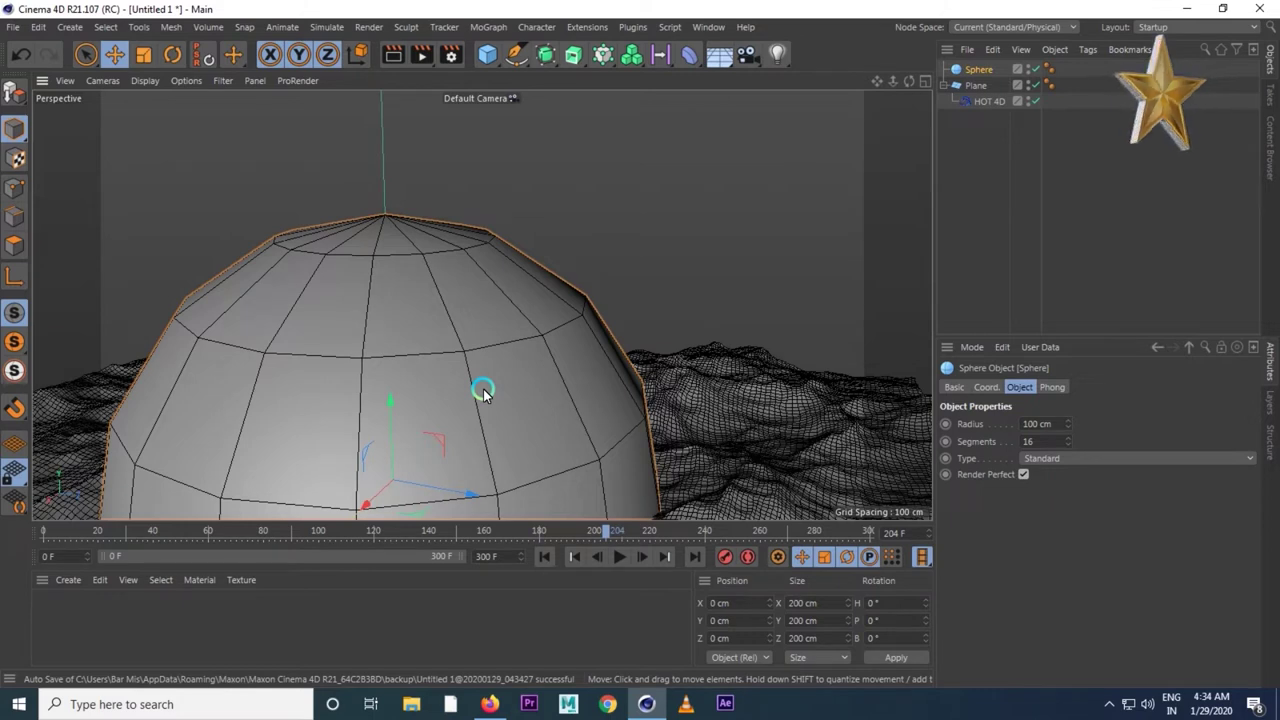
- Scale the sphere down to about 41 cm, move it among the waves, and preview the animation
{"action": "left_click", "coordinate": [146, 60]}
{"action": "left_click_drag", "start_coordinate": [777, 300], "coordinate": [437, 437]}
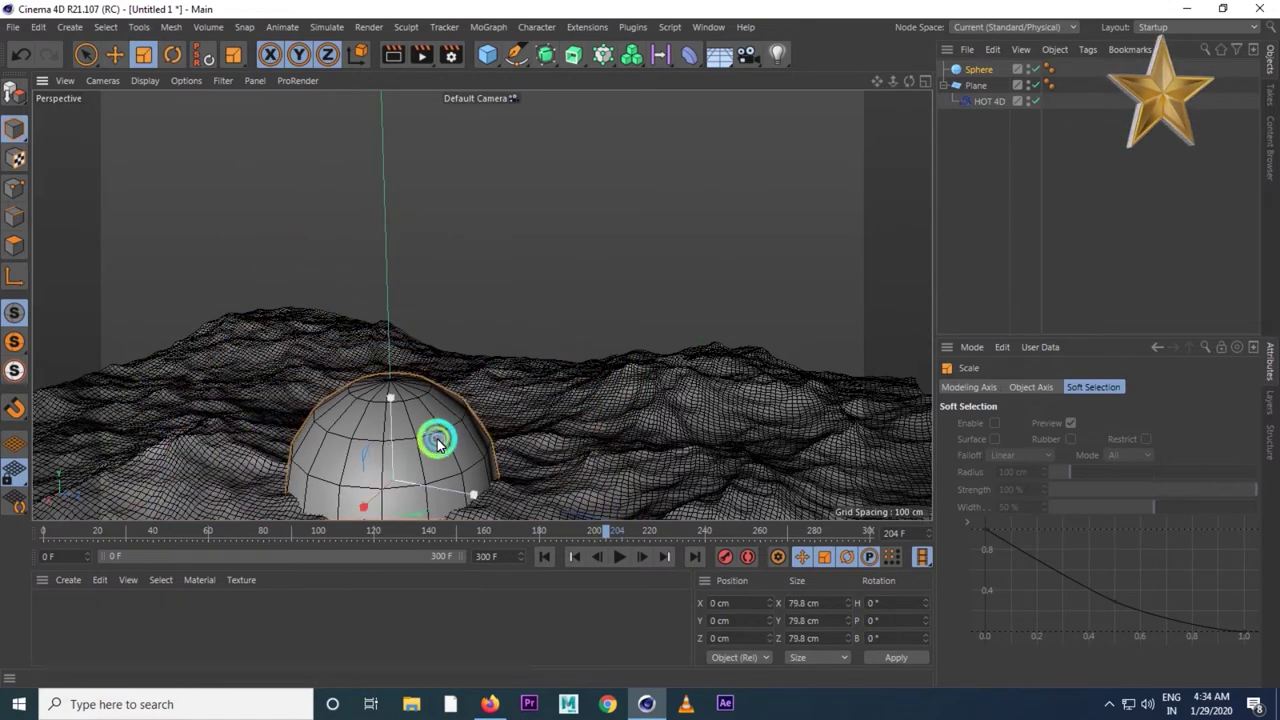
{"action": "left_click", "coordinate": [110, 55]}
{"action": "left_click", "coordinate": [486, 471]}
{"action": "mouse_move", "coordinate": [466, 500]}
{"action": "left_mouse_down"}
{"action": "mouse_move", "coordinate": [508, 420]}
{"action": "mouse_move", "coordinate": [514, 371]}
{"action": "left_mouse_up"}
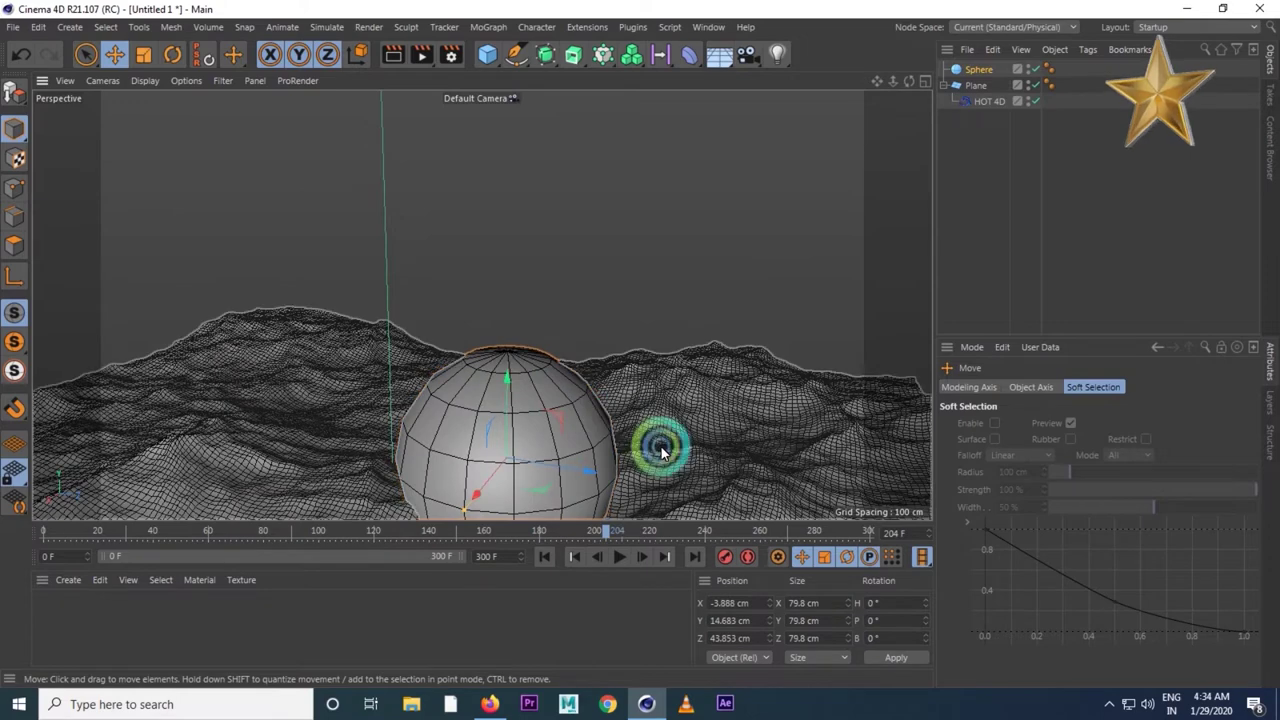
{"action": "mouse_move", "coordinate": [680, 456]}
{"action": "left_mouse_down", "text": "alt"}
{"action": "mouse_move", "coordinate": [671, 414]}
{"action": "mouse_move", "coordinate": [682, 417]}
{"action": "left_mouse_up", "text": "alt"}
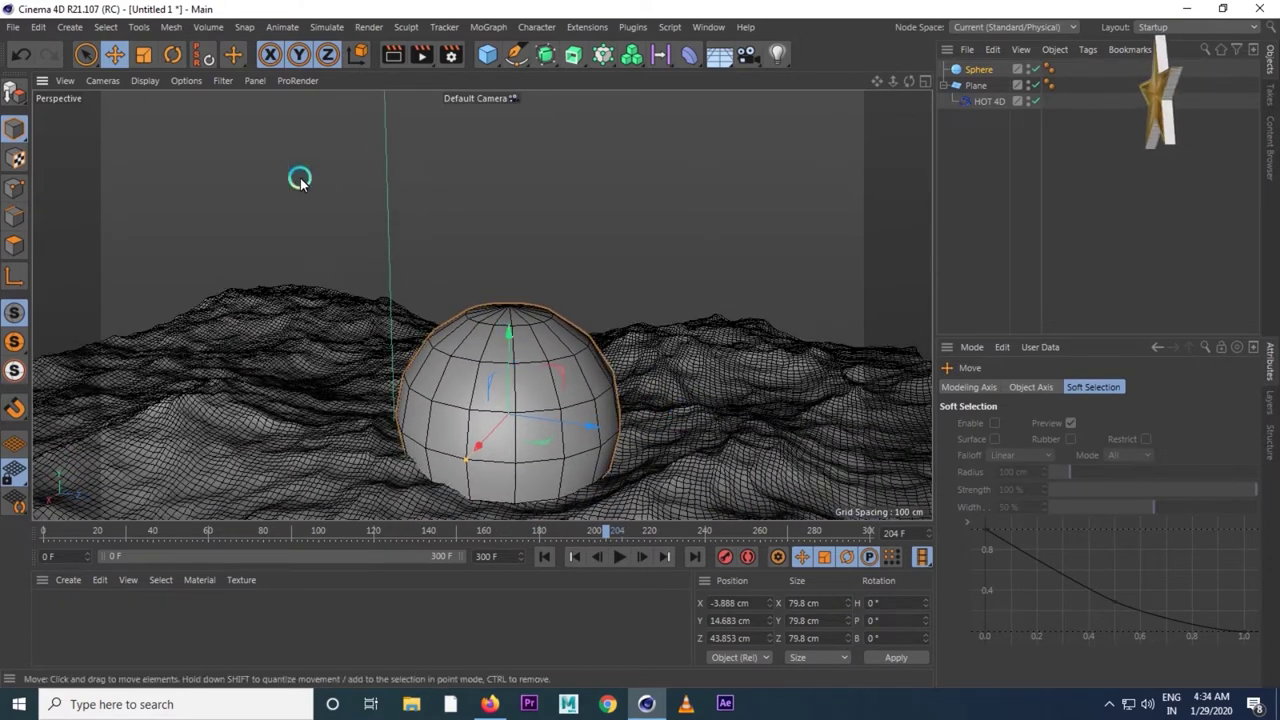
{"action": "left_click", "coordinate": [145, 53]}
{"action": "mouse_move", "coordinate": [706, 289]}
{"action": "left_mouse_down"}
{"action": "mouse_move", "coordinate": [391, 389]}
{"action": "mouse_move", "coordinate": [416, 390]}
{"action": "left_mouse_up"}
{"action": "left_click", "coordinate": [619, 557]}
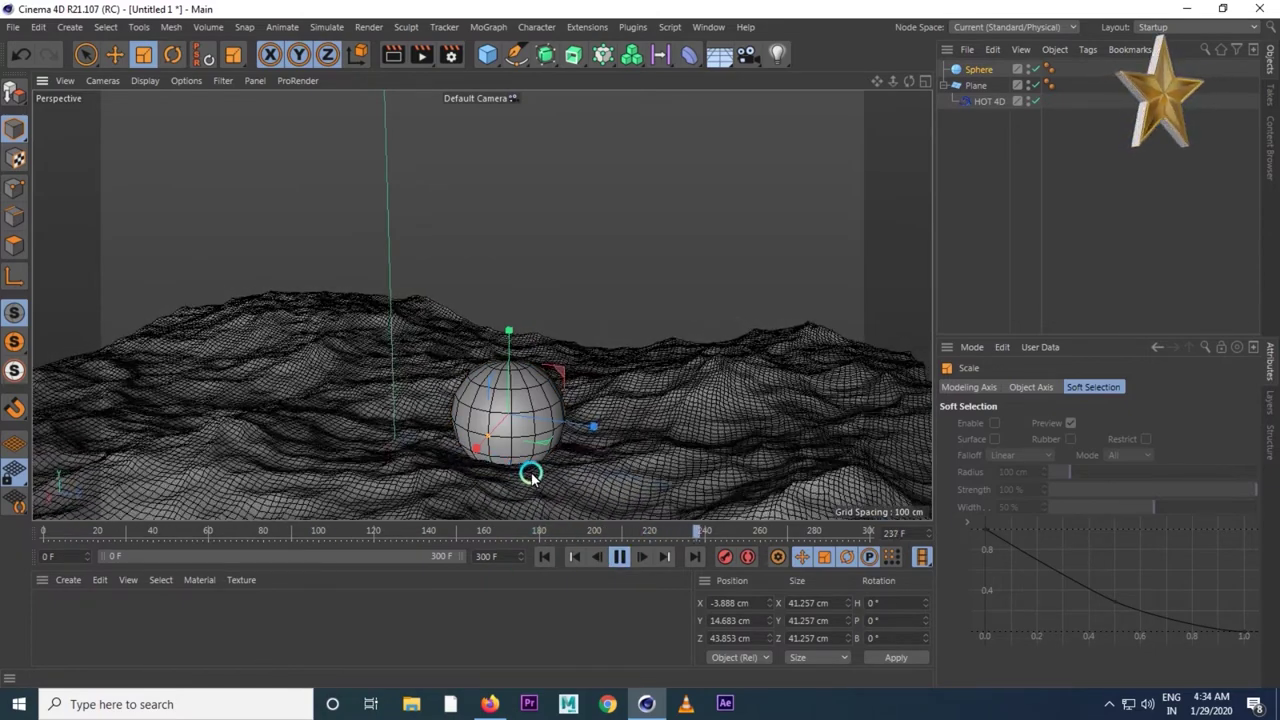
{"action": "left_click", "coordinate": [601, 568]}
{"action": "left_click", "coordinate": [543, 557]}
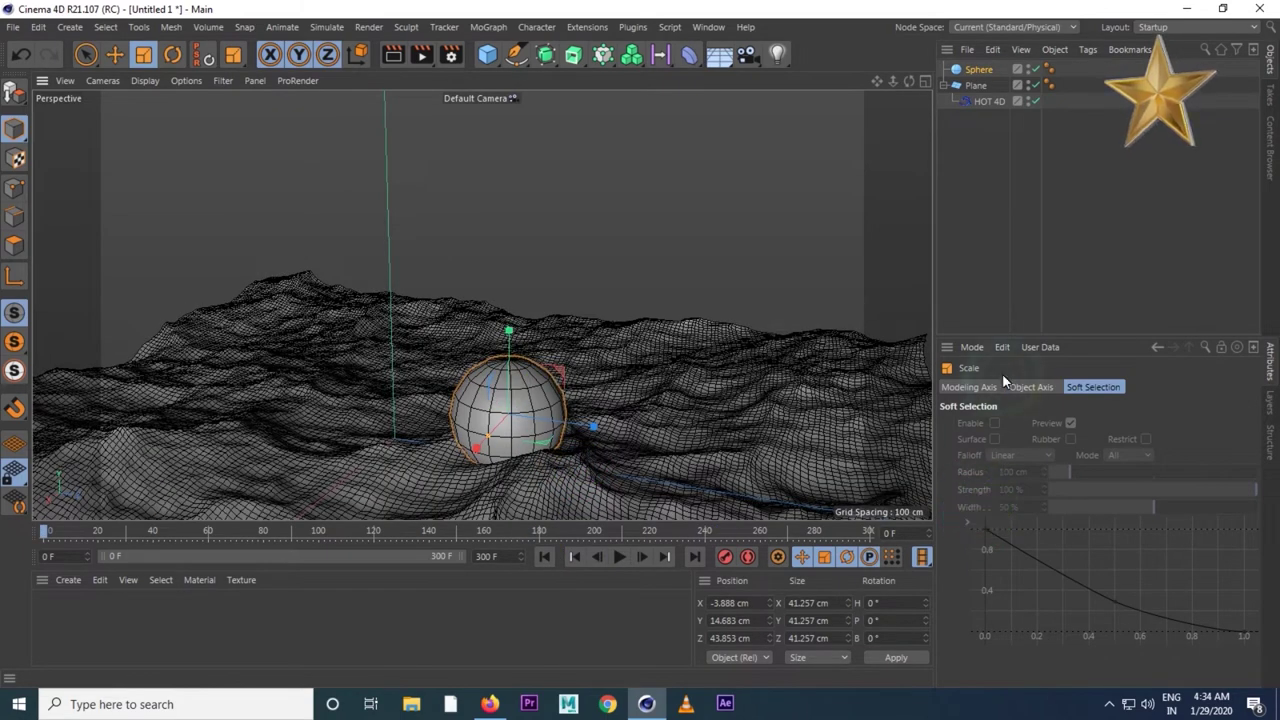
- Set the sphere's Segments to 90 for a smoother surface
{"action": "left_click", "coordinate": [977, 76]}
{"action": "left_click", "coordinate": [1064, 441]}
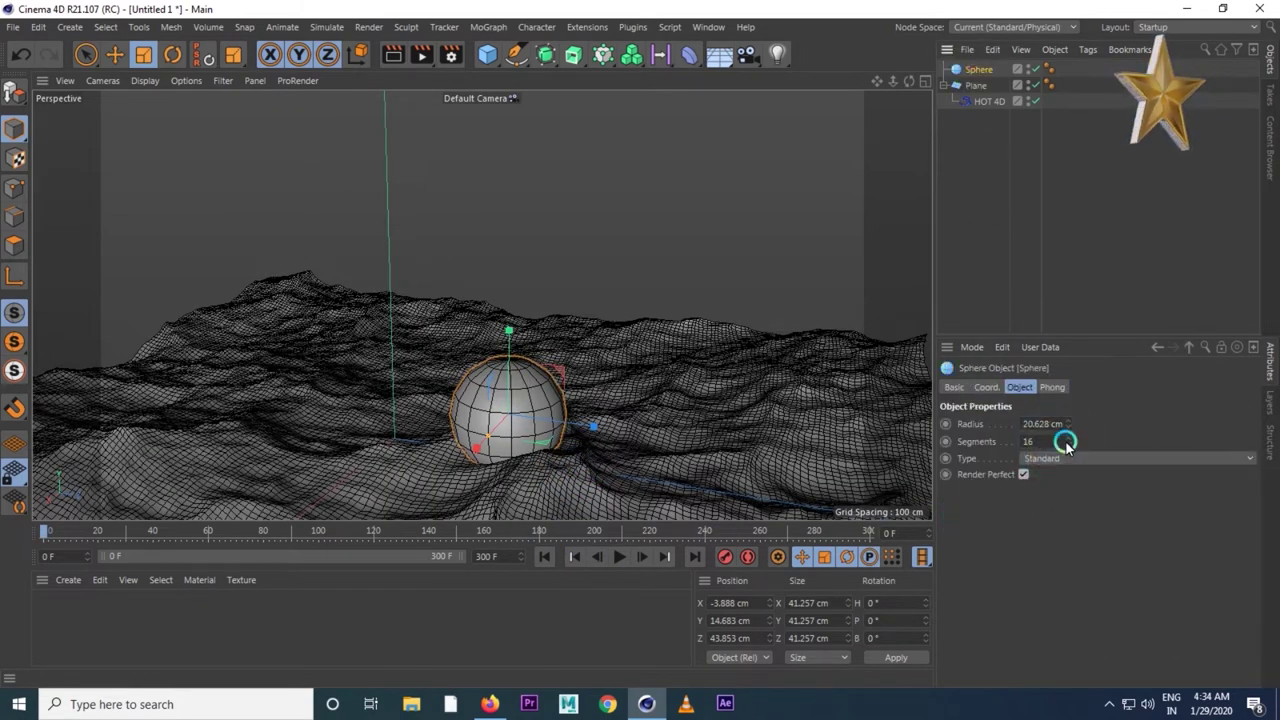
{"action": "left_click", "coordinate": [986, 441]}
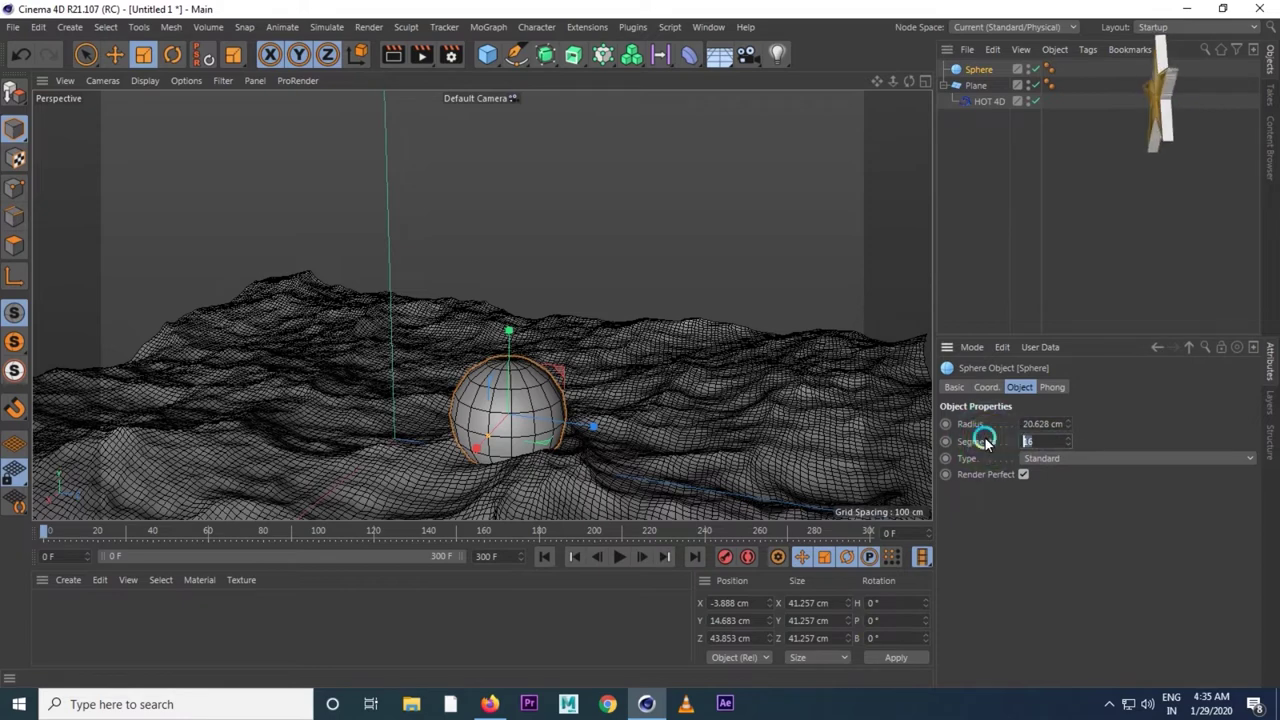
{"action": "type", "text": "90"}
{"action": "key", "text": "Return"}
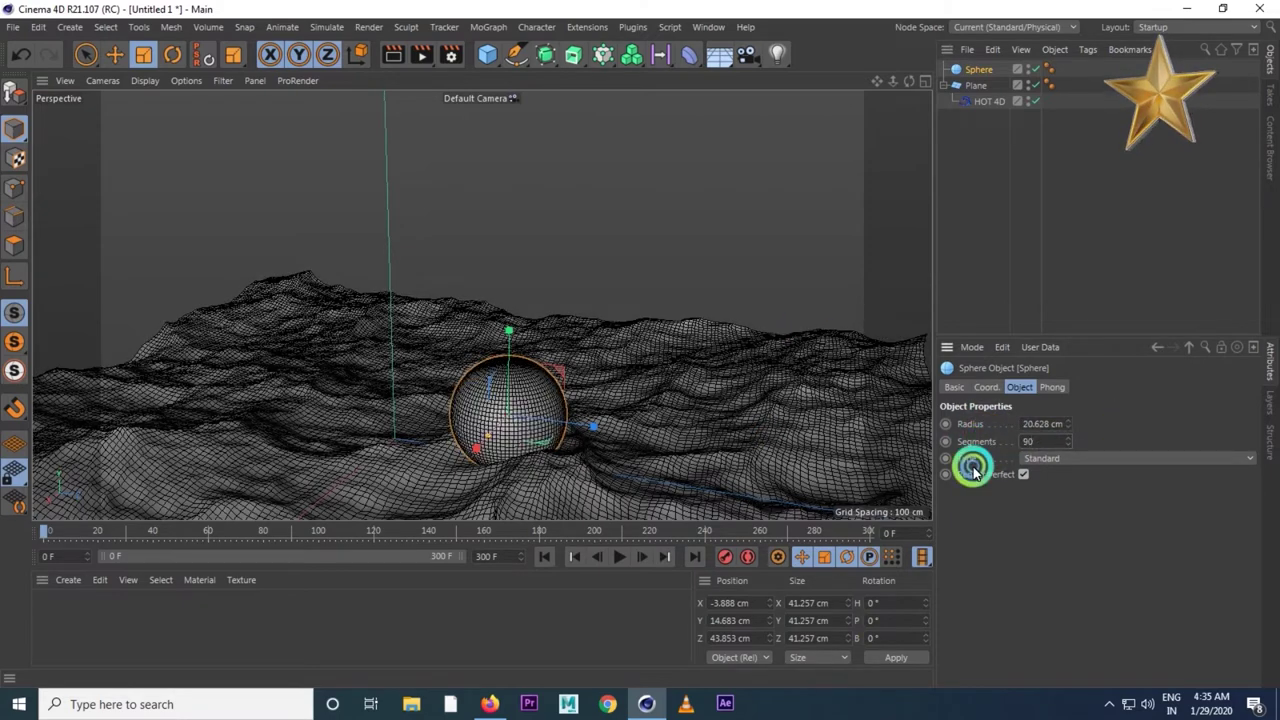
{"action": "left_click", "coordinate": [1189, 477]}
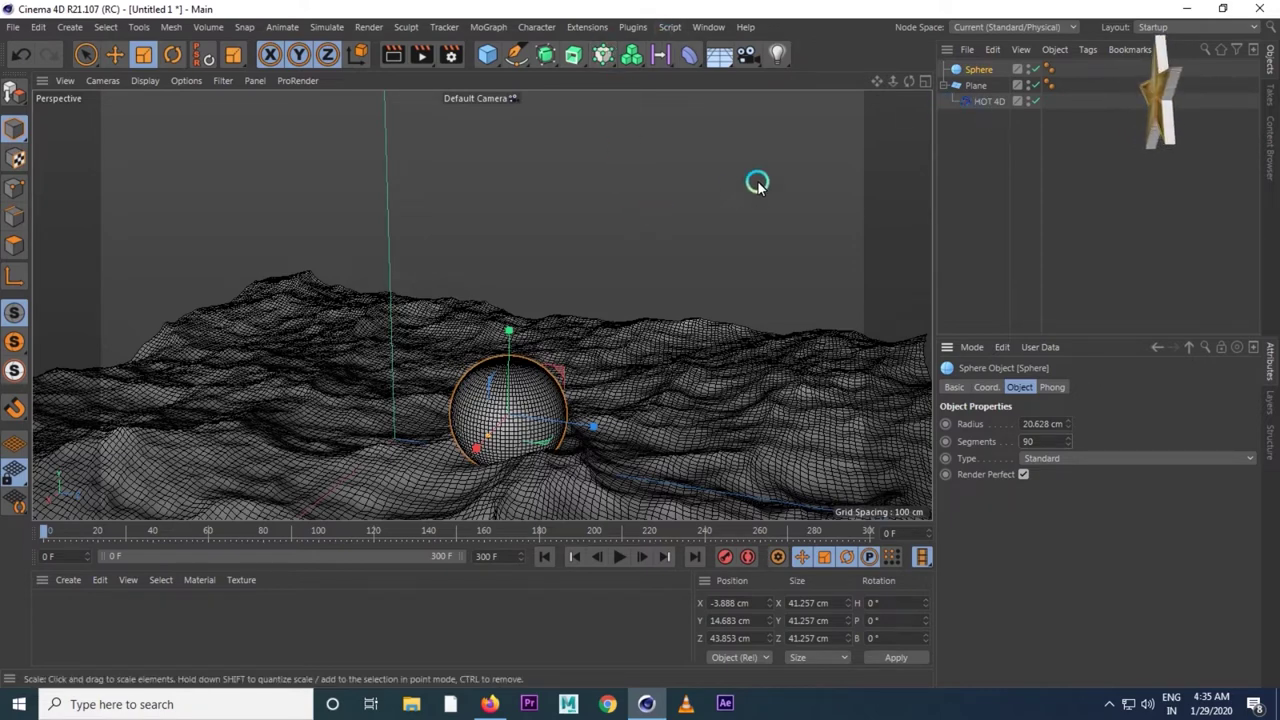
{"action": "right_click", "coordinate": [968, 75]}
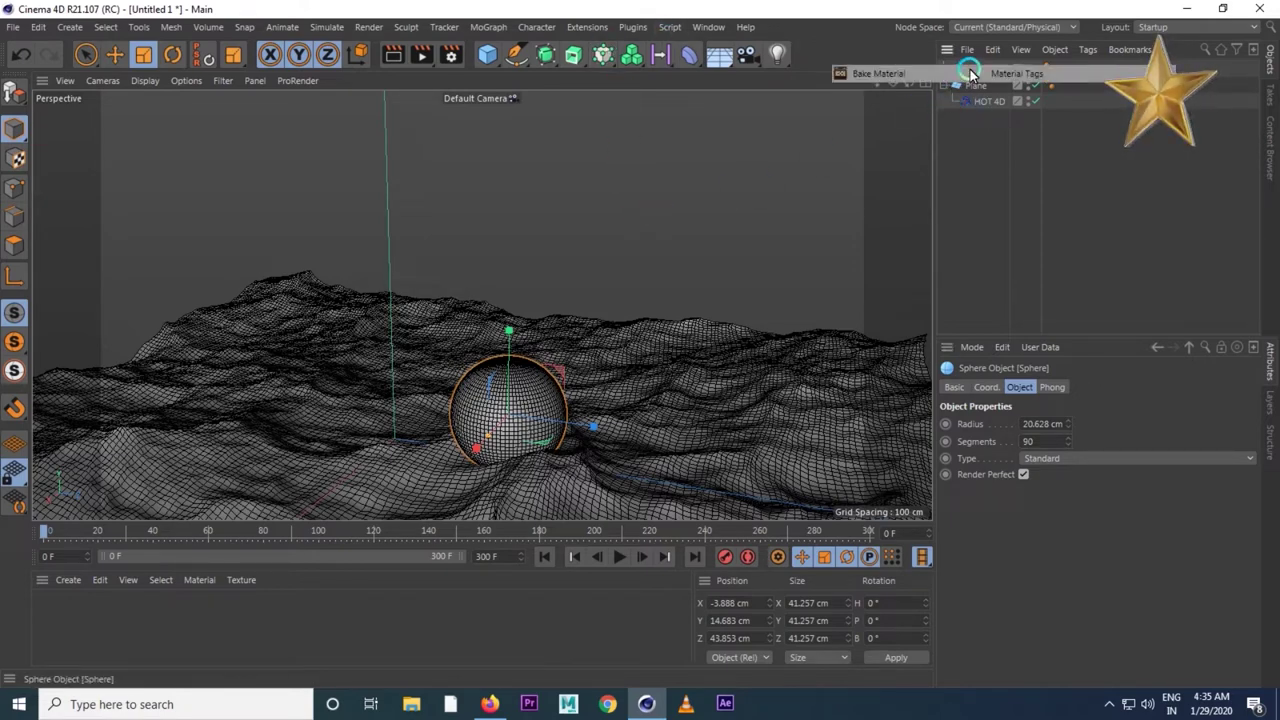
- Add a Volume tag to the Sphere, then close the Sphere's context menu without choosing anything
{"action": "left_click", "coordinate": [964, 137]}
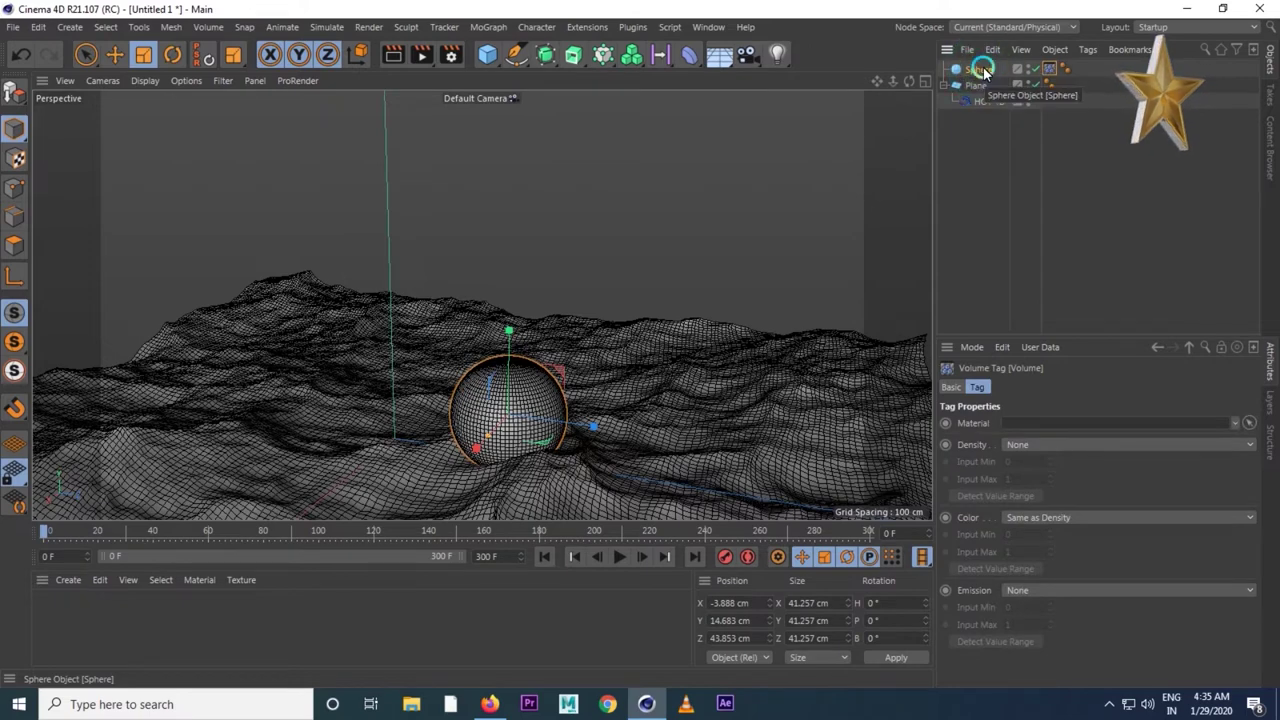
{"action": "left_click", "coordinate": [984, 72]}
{"action": "right_click", "coordinate": [986, 72]}
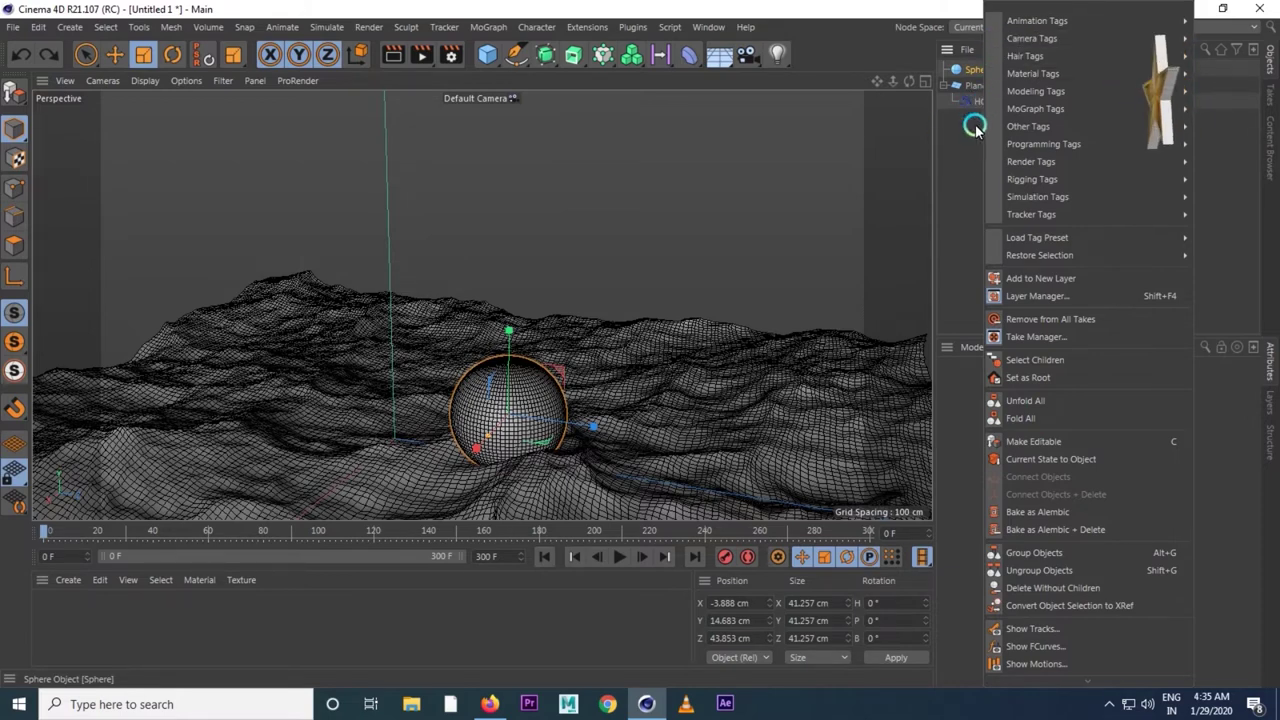
{"action": "left_click", "coordinate": [957, 178]}
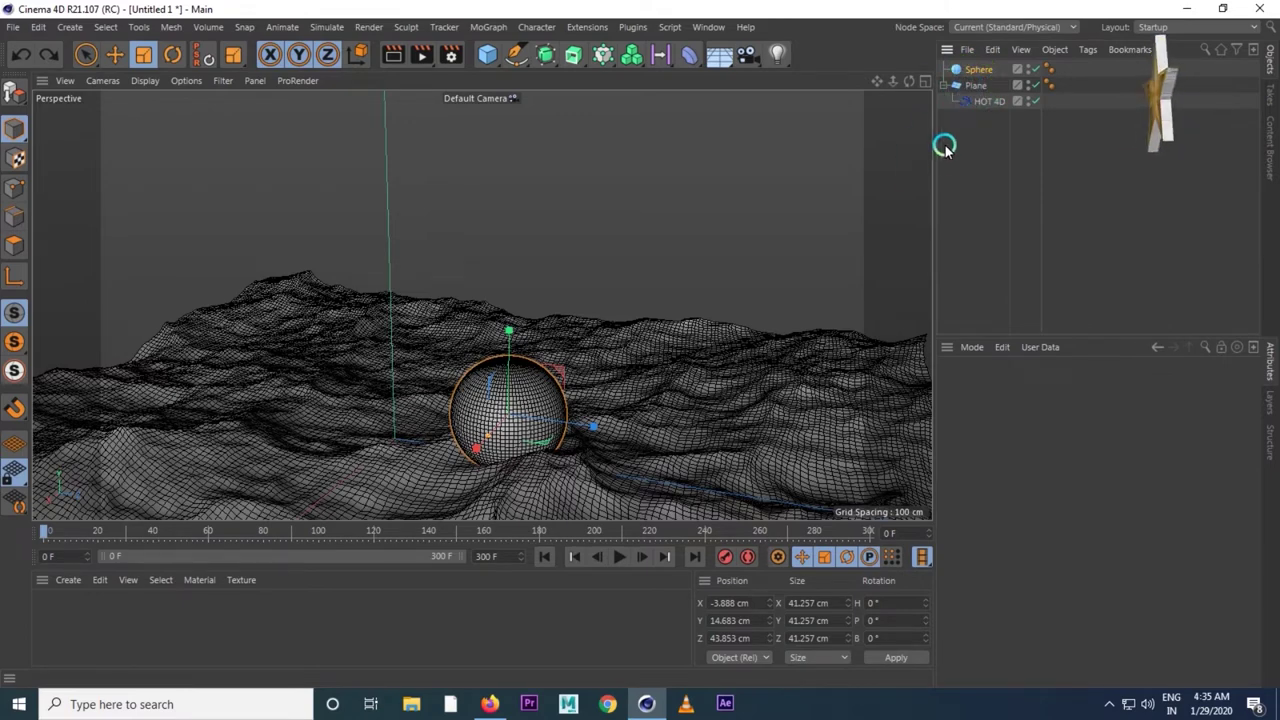
{"action": "left_click", "coordinate": [492, 64]}
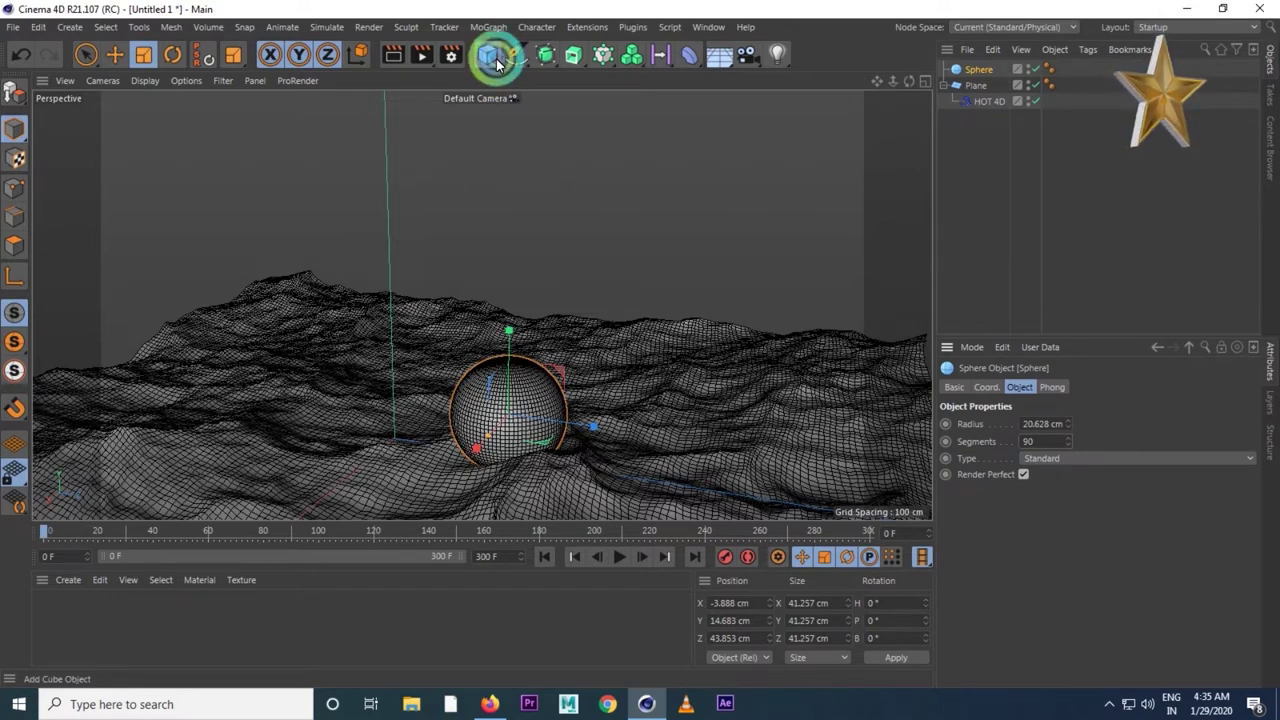
- Add Sphere.1, shrink it to about 57 cm, place it left of the first sphere, and select both
{"action": "left_click", "coordinate": [775, 105]}
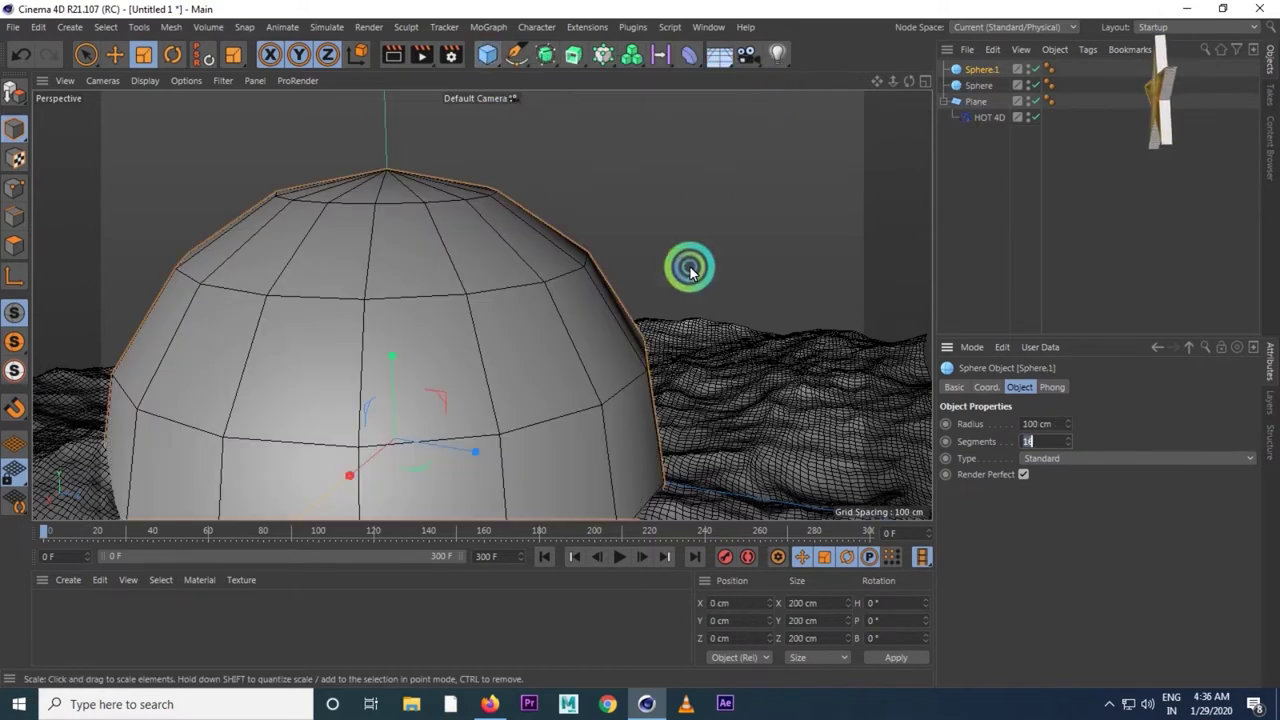
{"action": "mouse_move", "coordinate": [737, 209]}
{"action": "left_mouse_down"}
{"action": "mouse_move", "coordinate": [260, 340]}
{"action": "mouse_move", "coordinate": [322, 343]}
{"action": "left_mouse_up"}
{"action": "left_click", "coordinate": [115, 55]}
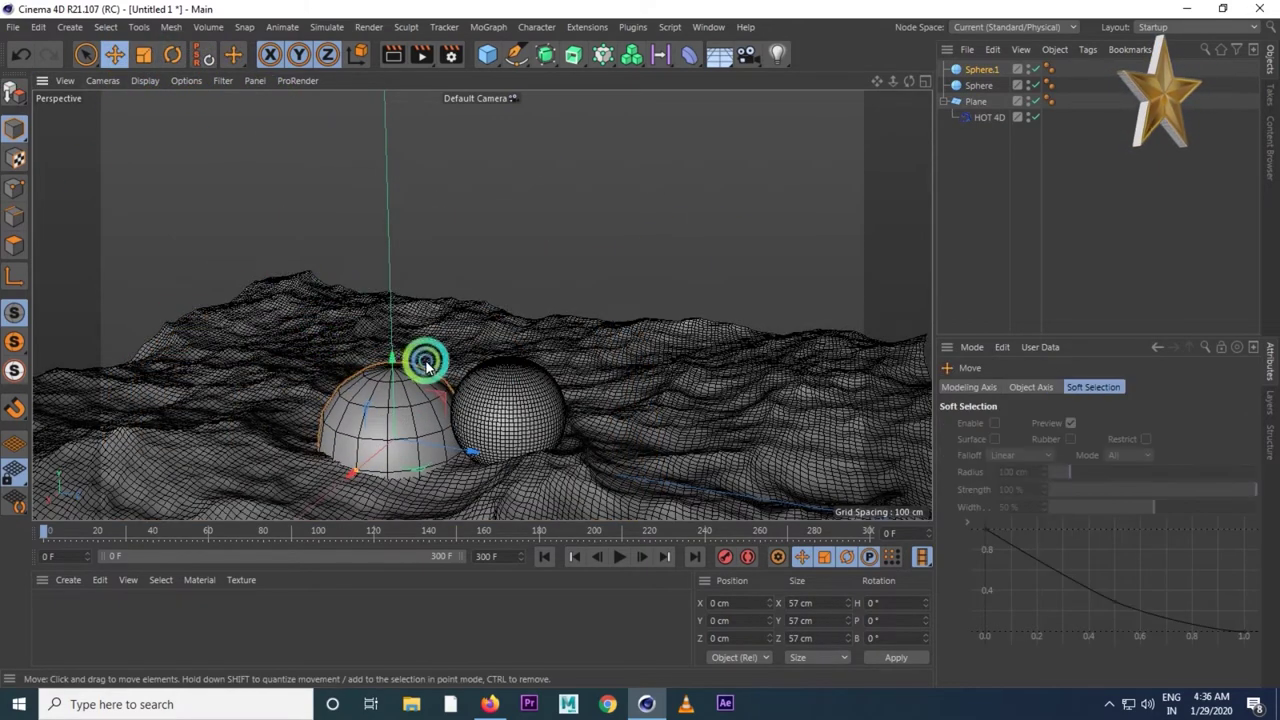
{"action": "mouse_move", "coordinate": [483, 452]}
{"action": "left_mouse_down"}
{"action": "mouse_move", "coordinate": [351, 437]}
{"action": "mouse_move", "coordinate": [283, 377]}
{"action": "left_mouse_up"}
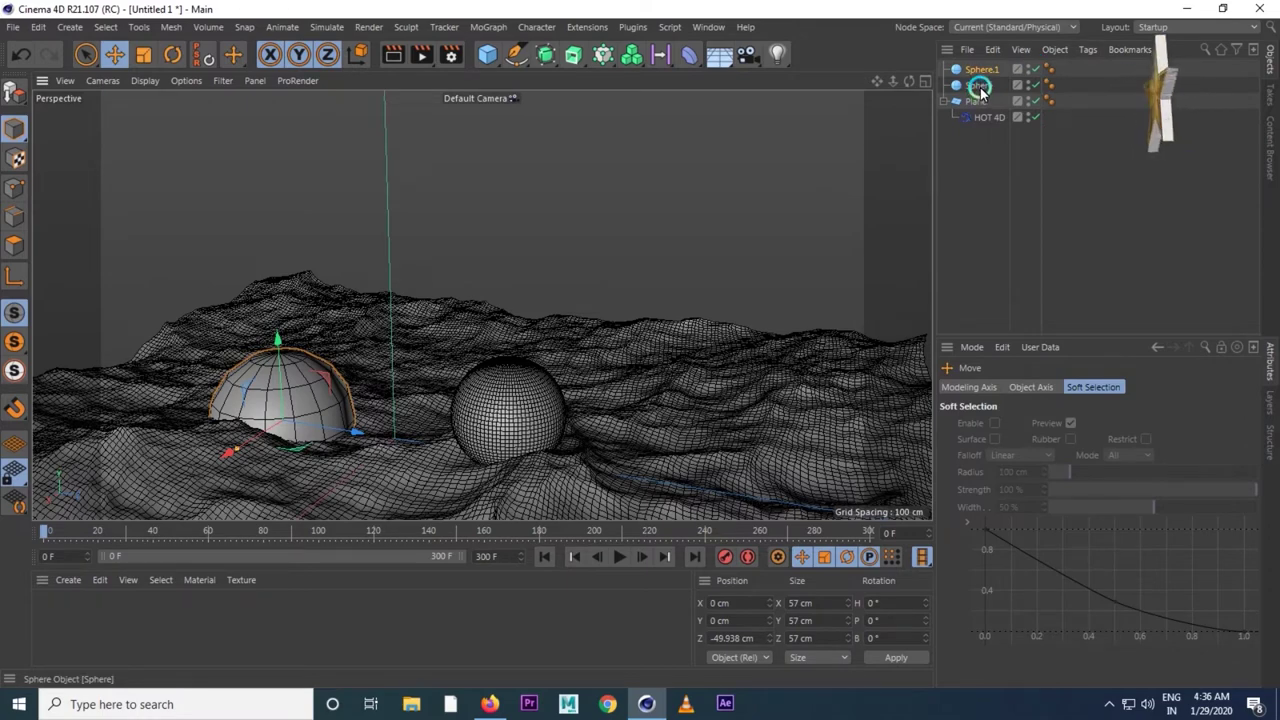
{"action": "left_click", "coordinate": [980, 88], "text": "ctrl"}
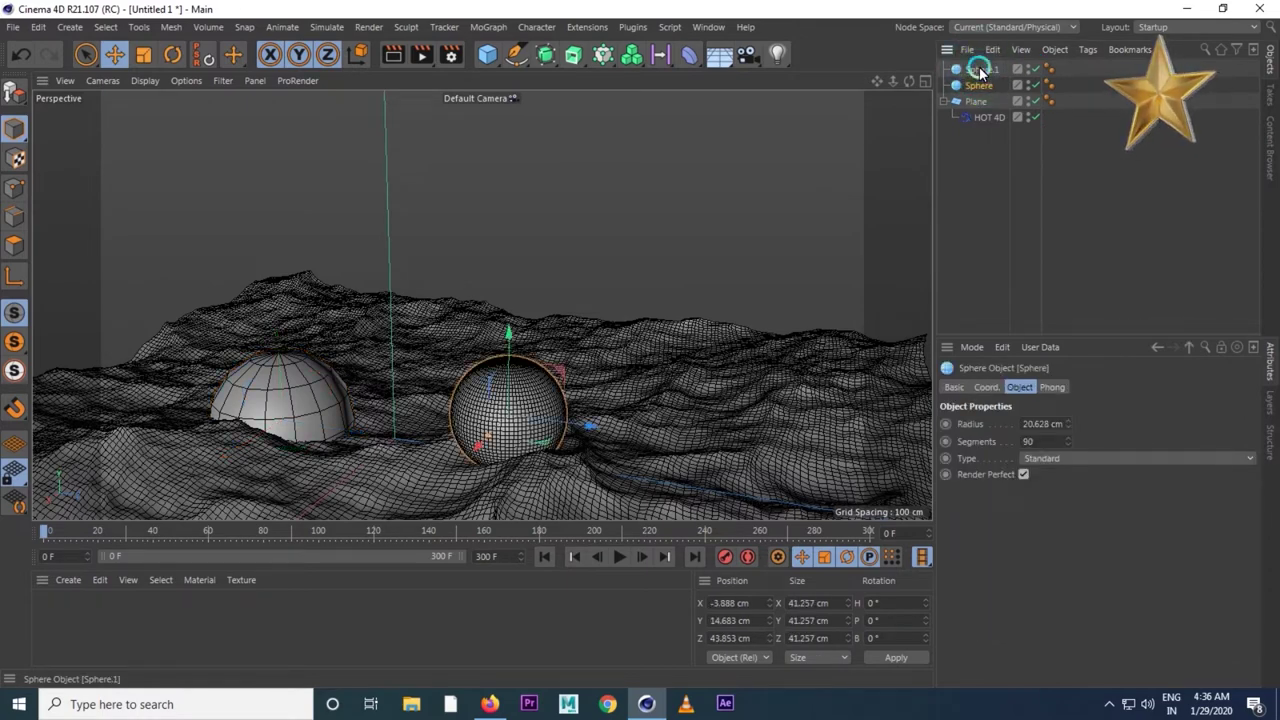
- Add a constraint tag to the Sphere and delete the small Sphere.1
{"action": "left_click", "coordinate": [540, 30]}
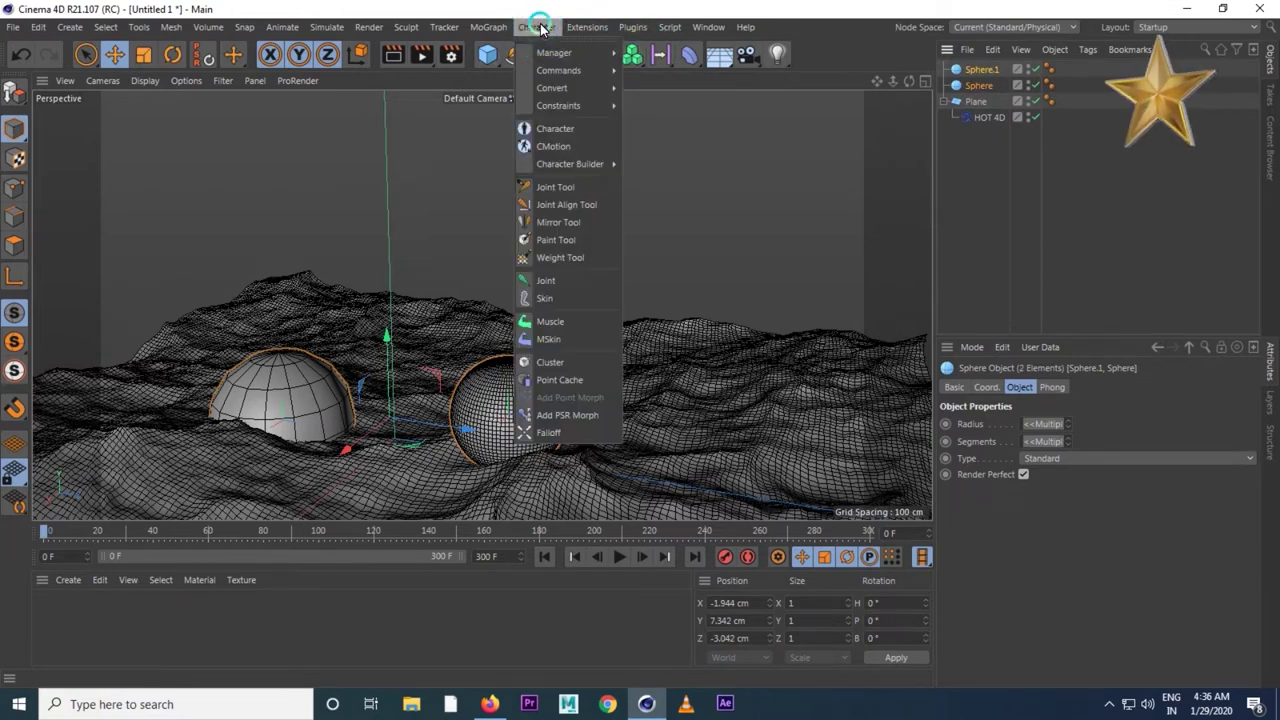
{"action": "left_click", "coordinate": [565, 110]}
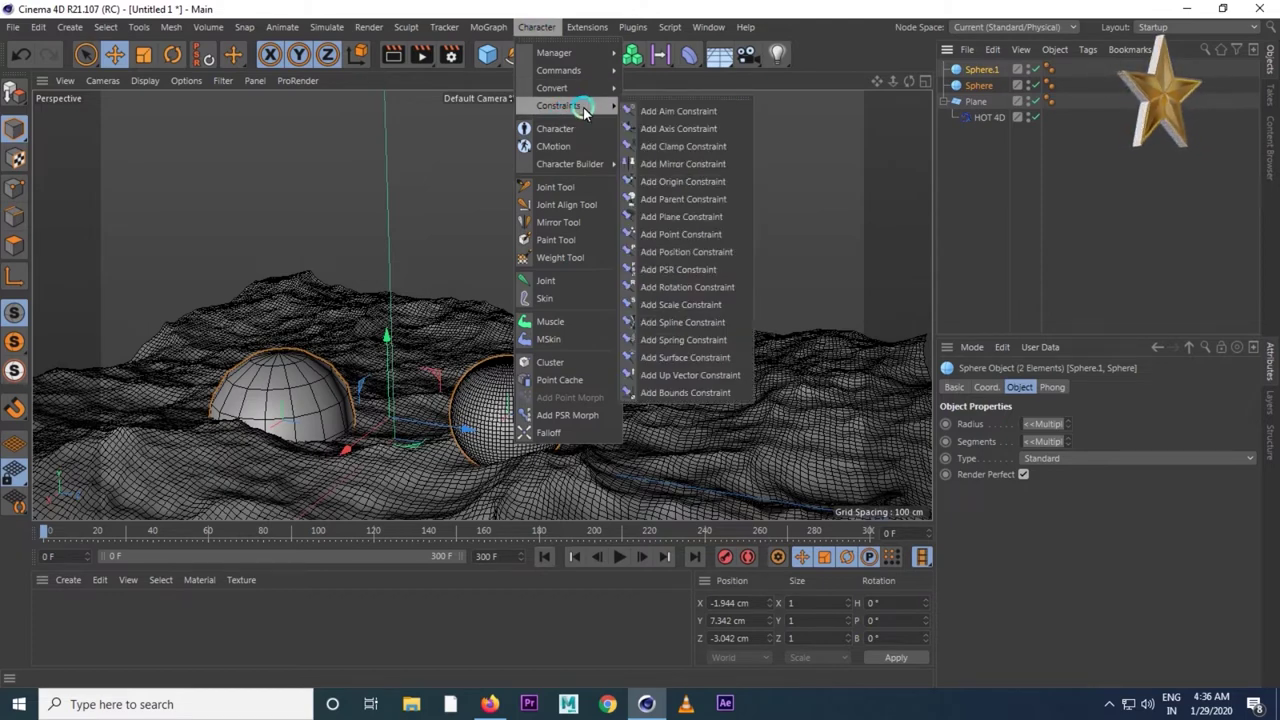
{"action": "left_click", "coordinate": [681, 114]}
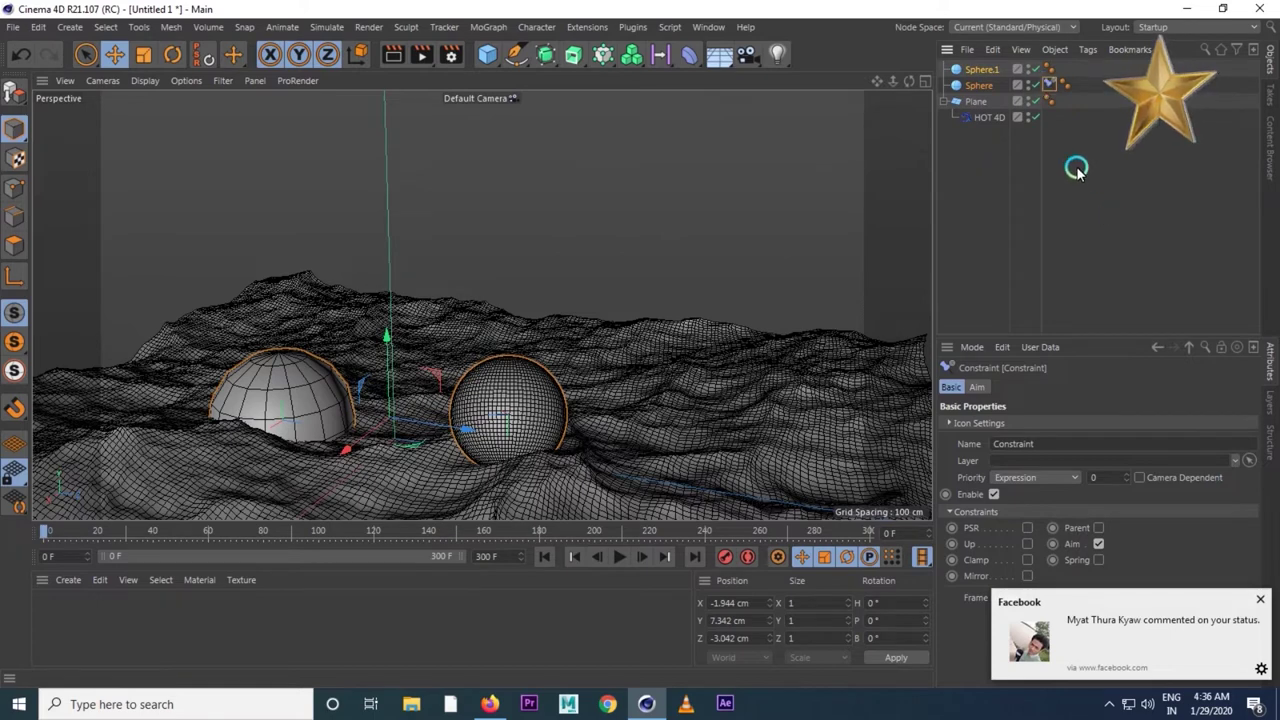
{"action": "left_click", "coordinate": [982, 70]}
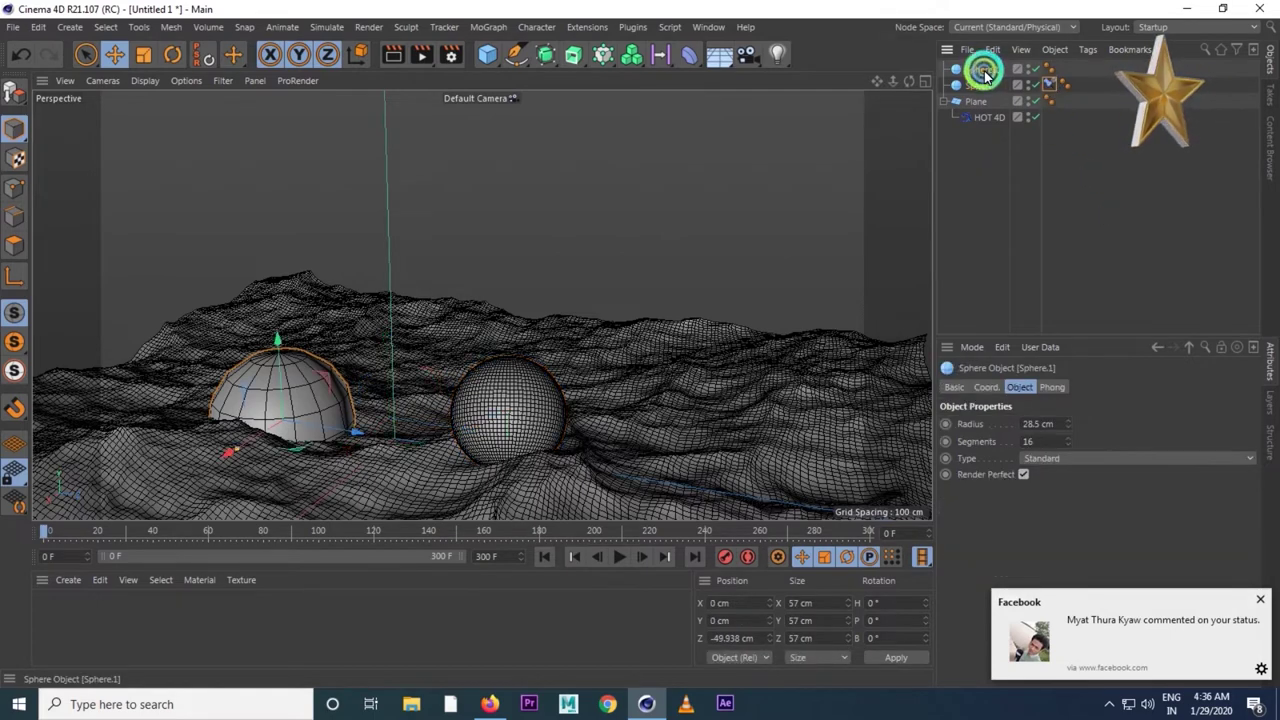
{"action": "key", "text": "Delete"}
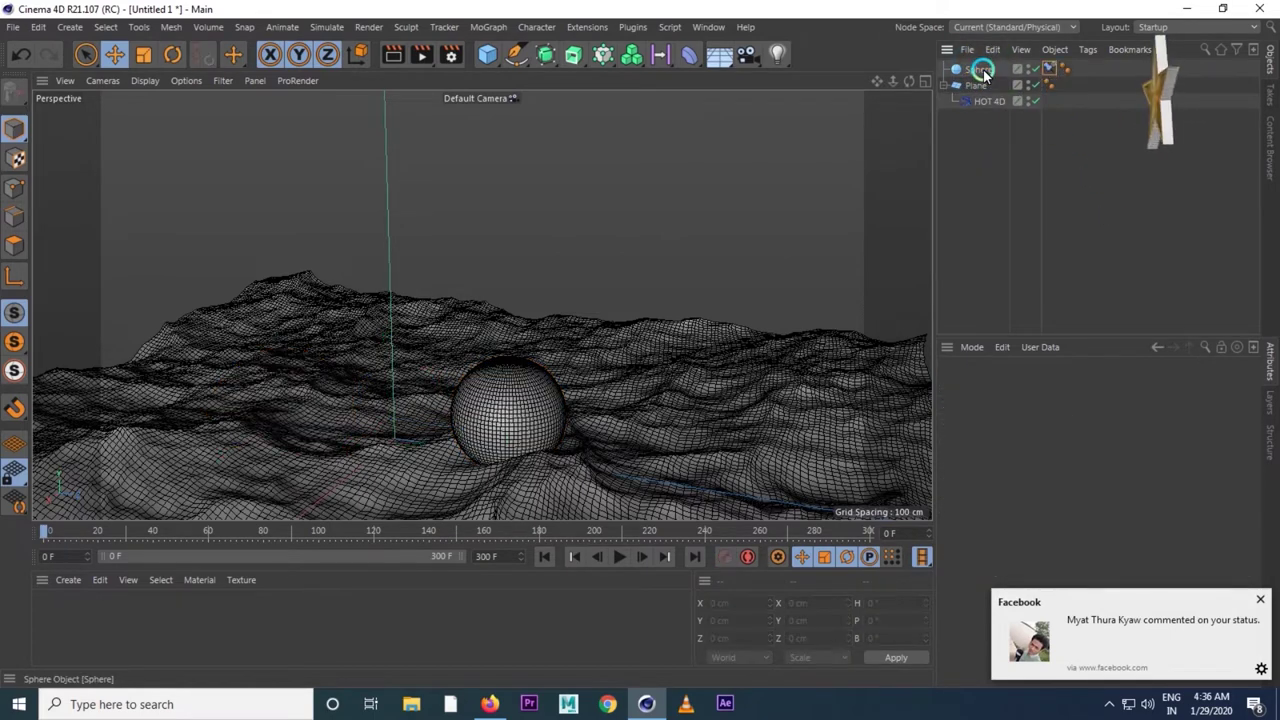
{"action": "left_click", "coordinate": [984, 72]}
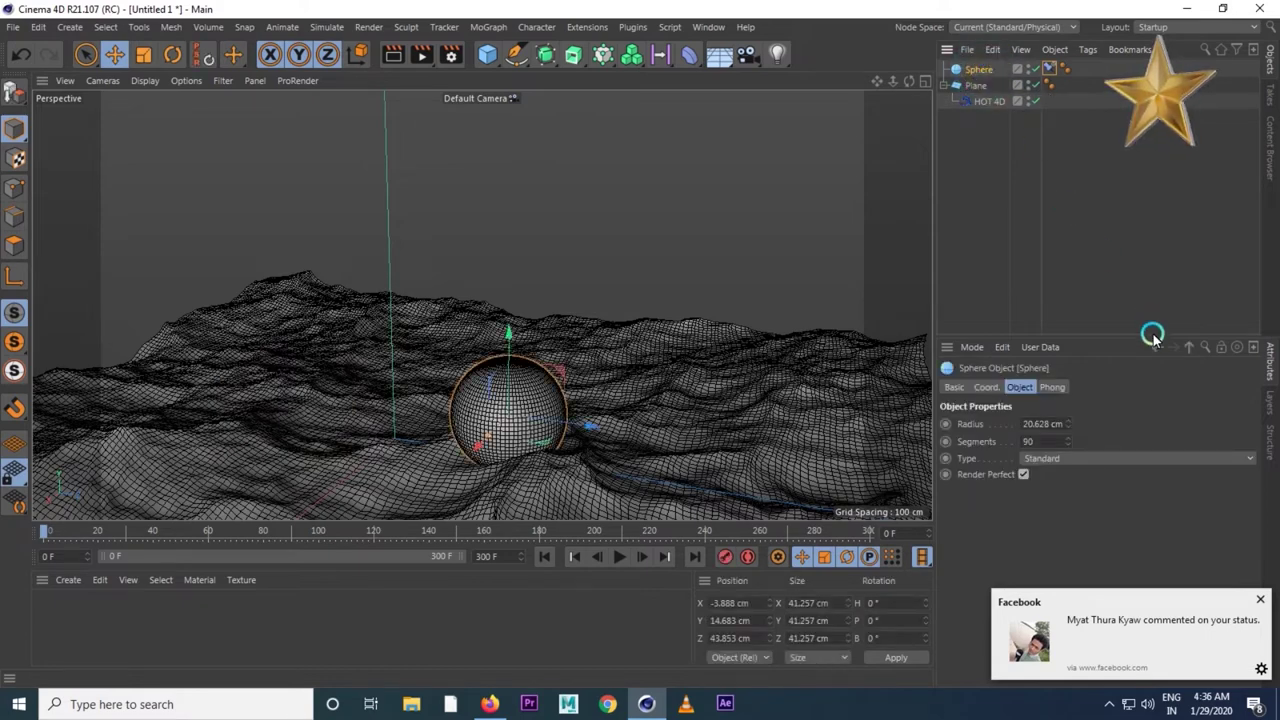
- Enable Clamp to Surface with Fix Axis mode, Phong Normal alignment, Lock Position and Use Normals
{"action": "left_click", "coordinate": [1049, 68]}
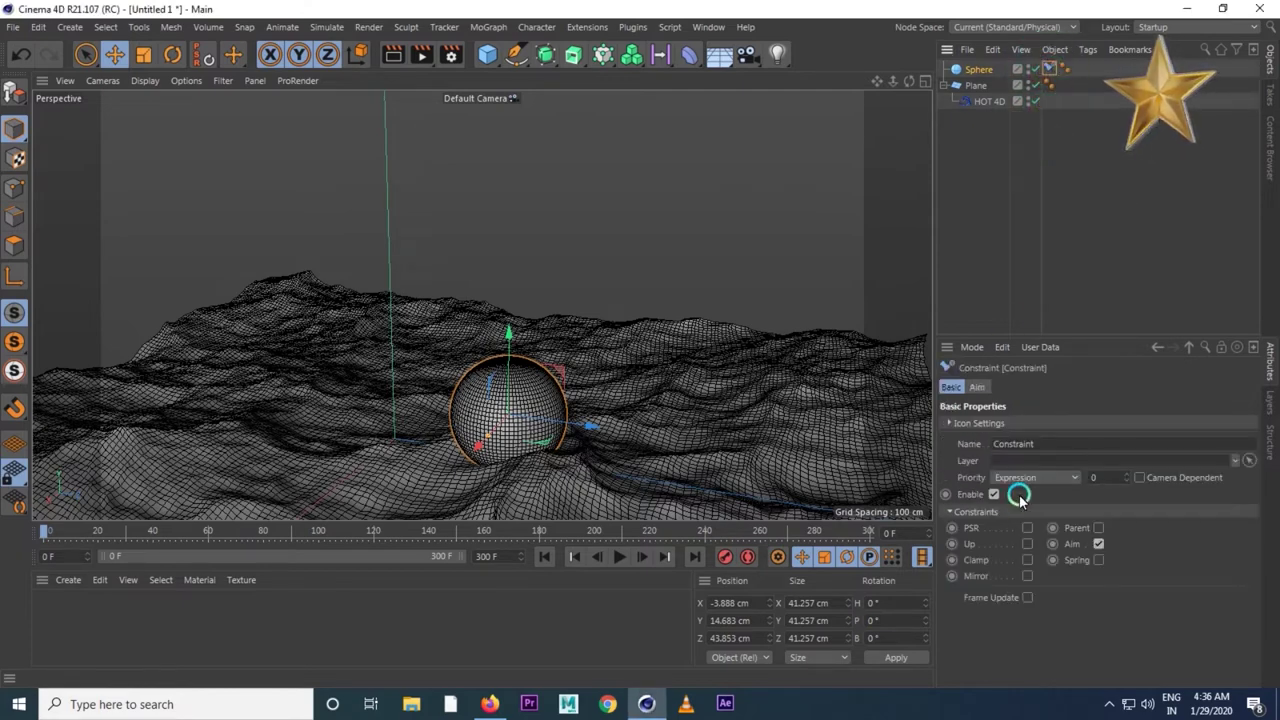
{"action": "left_click", "coordinate": [1028, 559]}
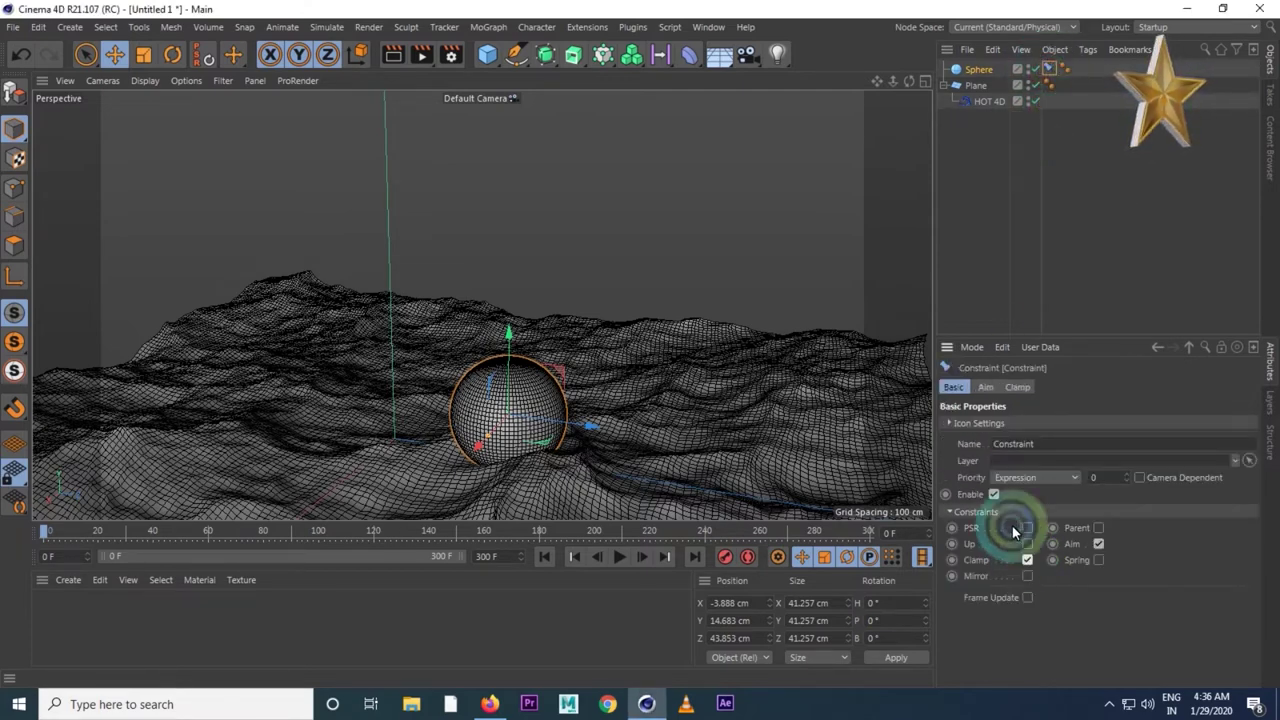
{"action": "left_click", "coordinate": [1022, 388]}
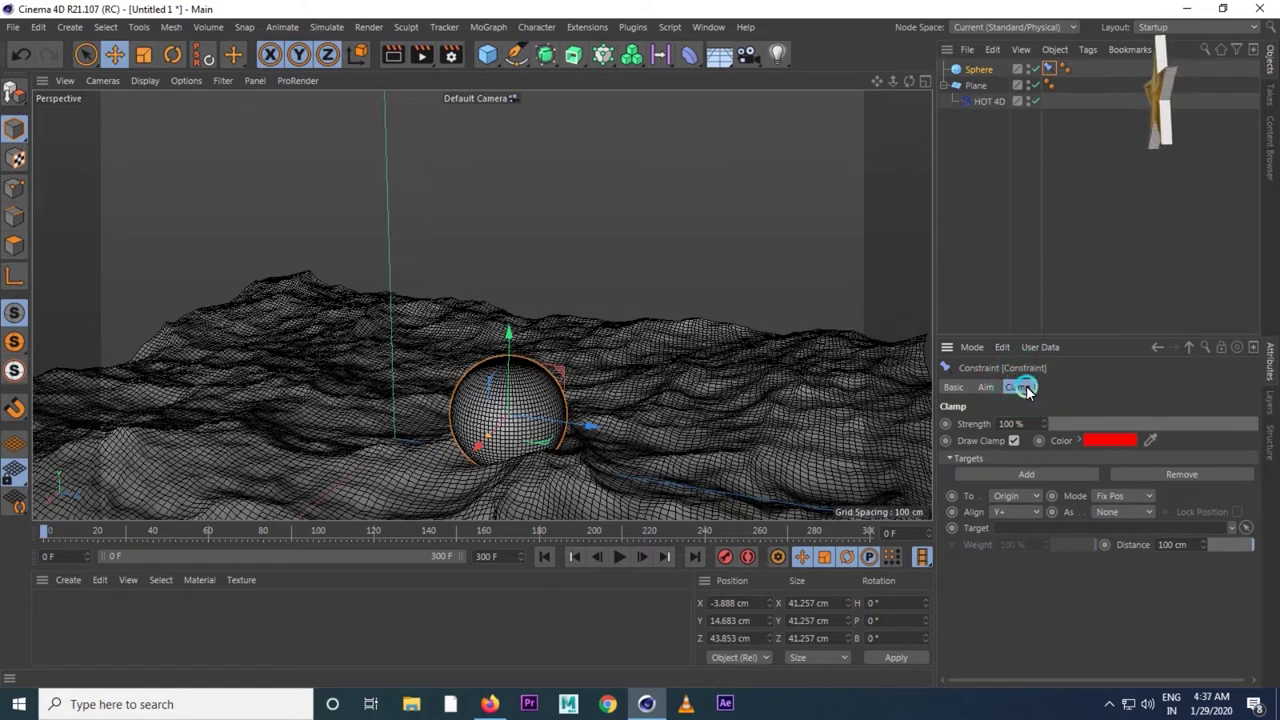
{"action": "left_click", "coordinate": [1026, 495]}
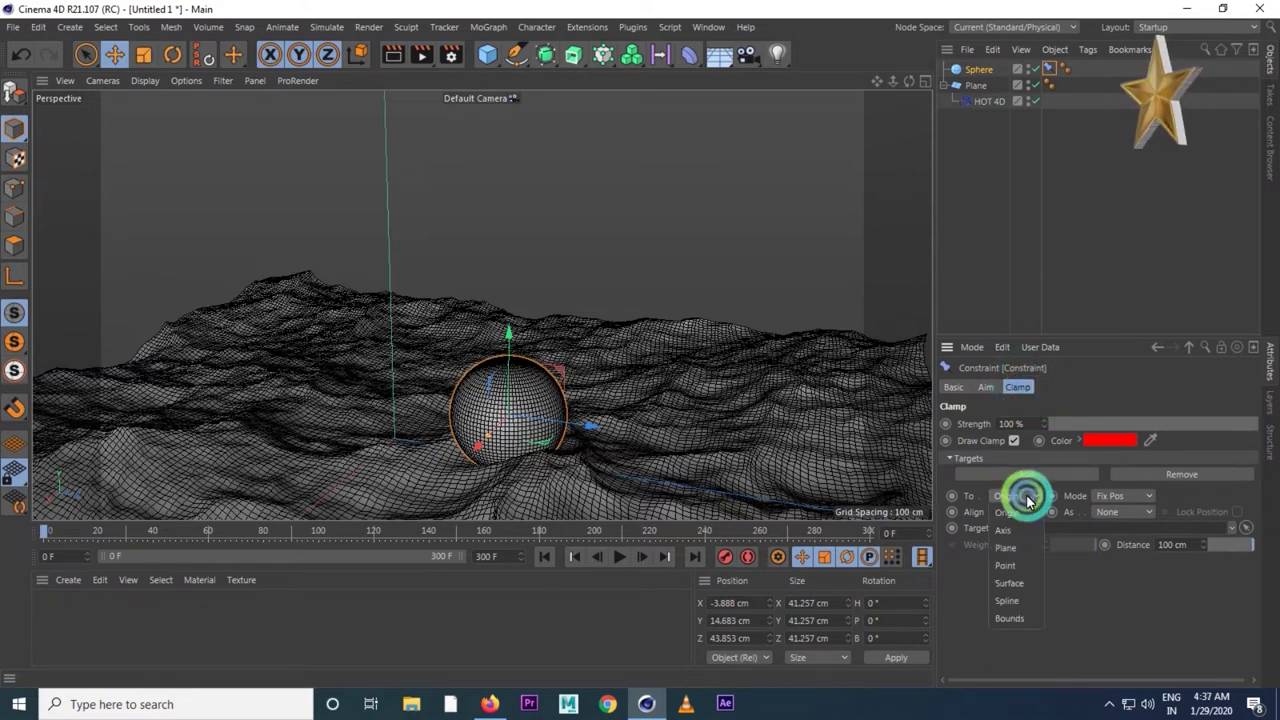
{"action": "left_click", "coordinate": [1022, 585]}
{"action": "left_click", "coordinate": [1110, 495]}
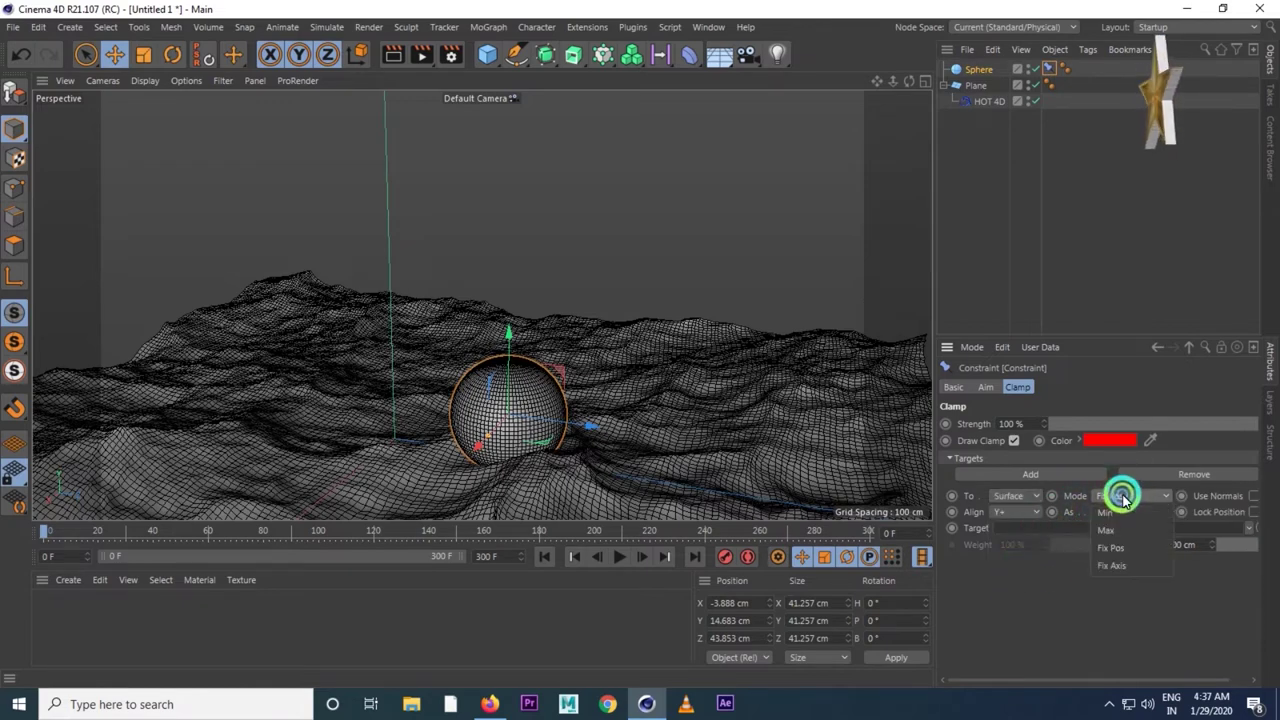
{"action": "left_click", "coordinate": [1123, 567]}
{"action": "left_click", "coordinate": [1123, 512]}
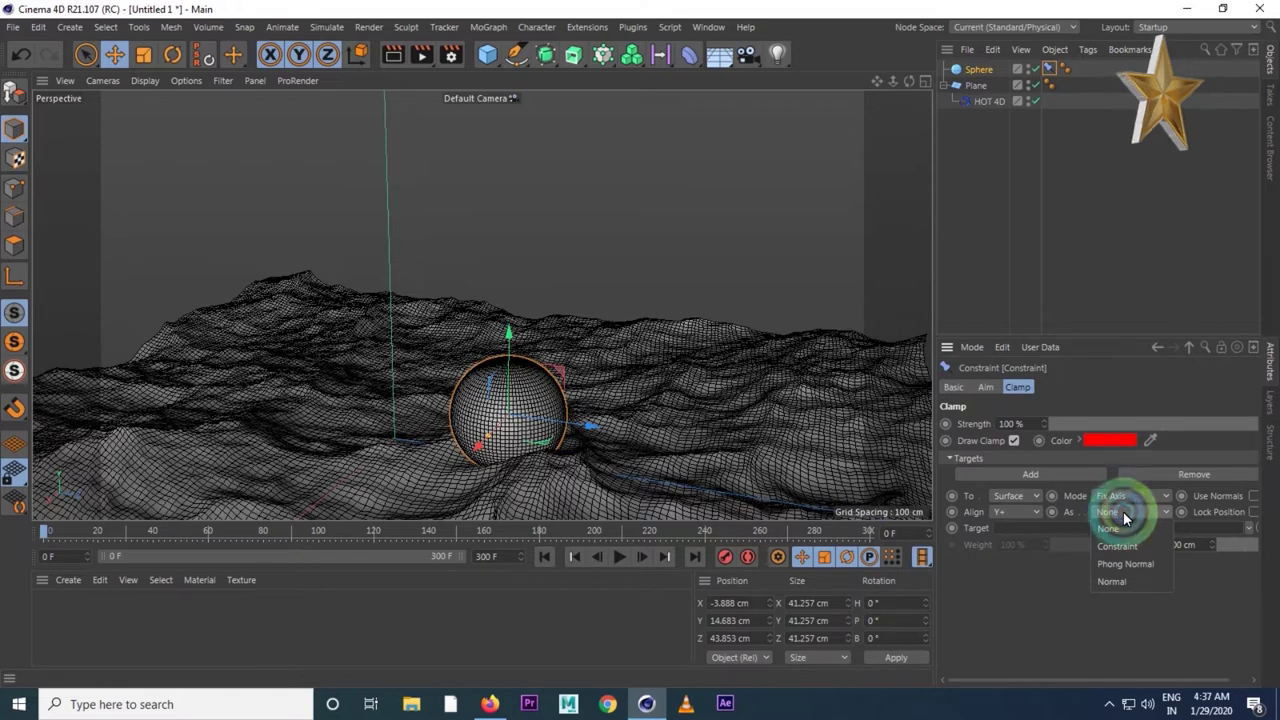
{"action": "left_click", "coordinate": [1131, 566]}
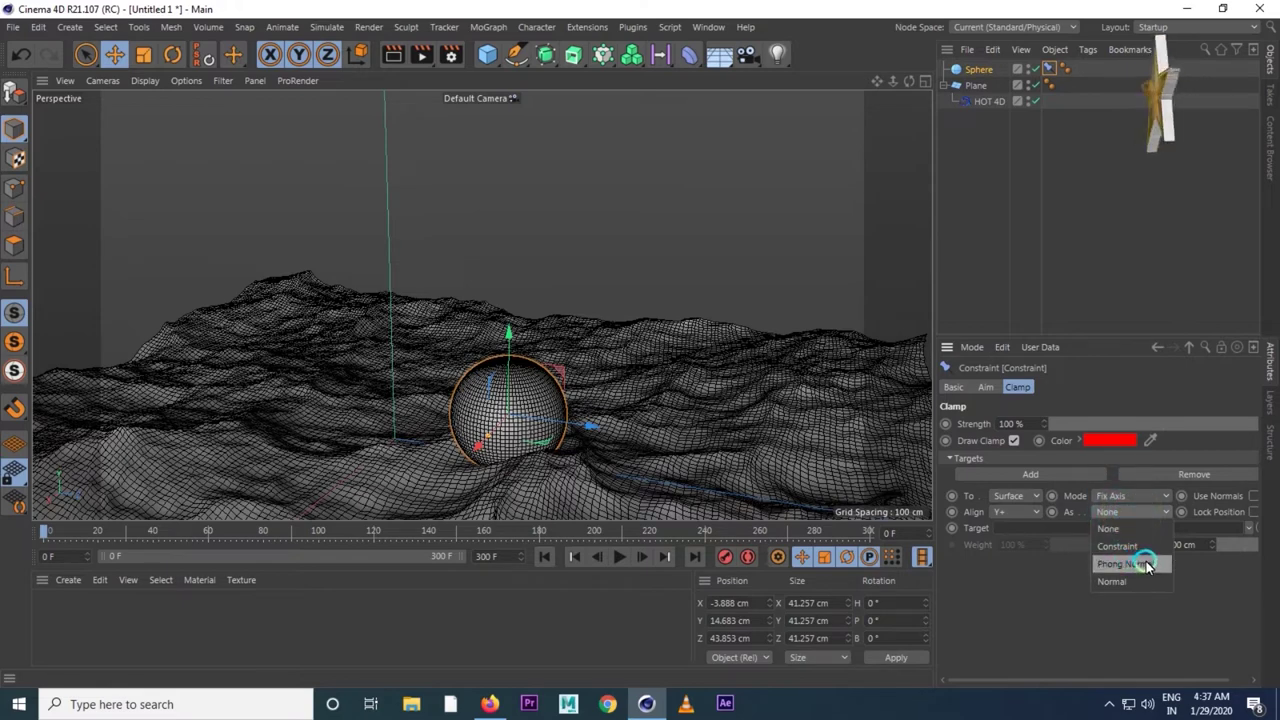
{"action": "left_click", "coordinate": [1256, 511]}
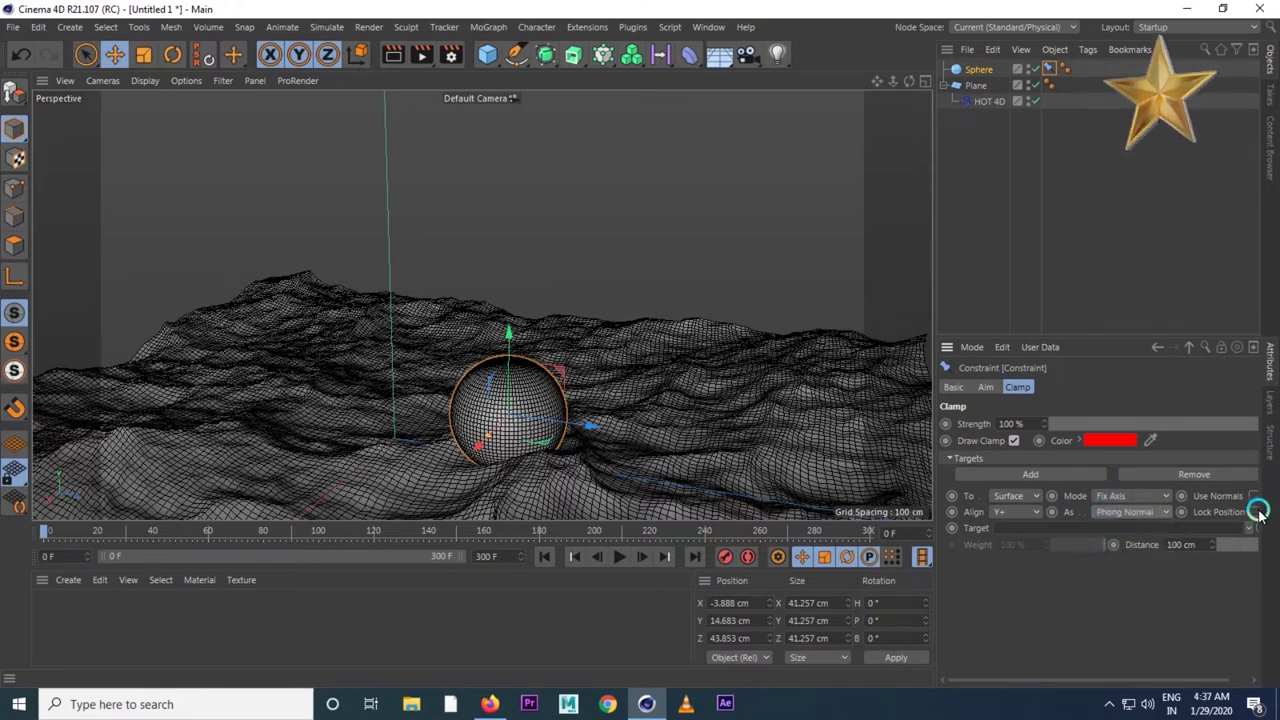
{"action": "left_click", "coordinate": [1253, 496]}
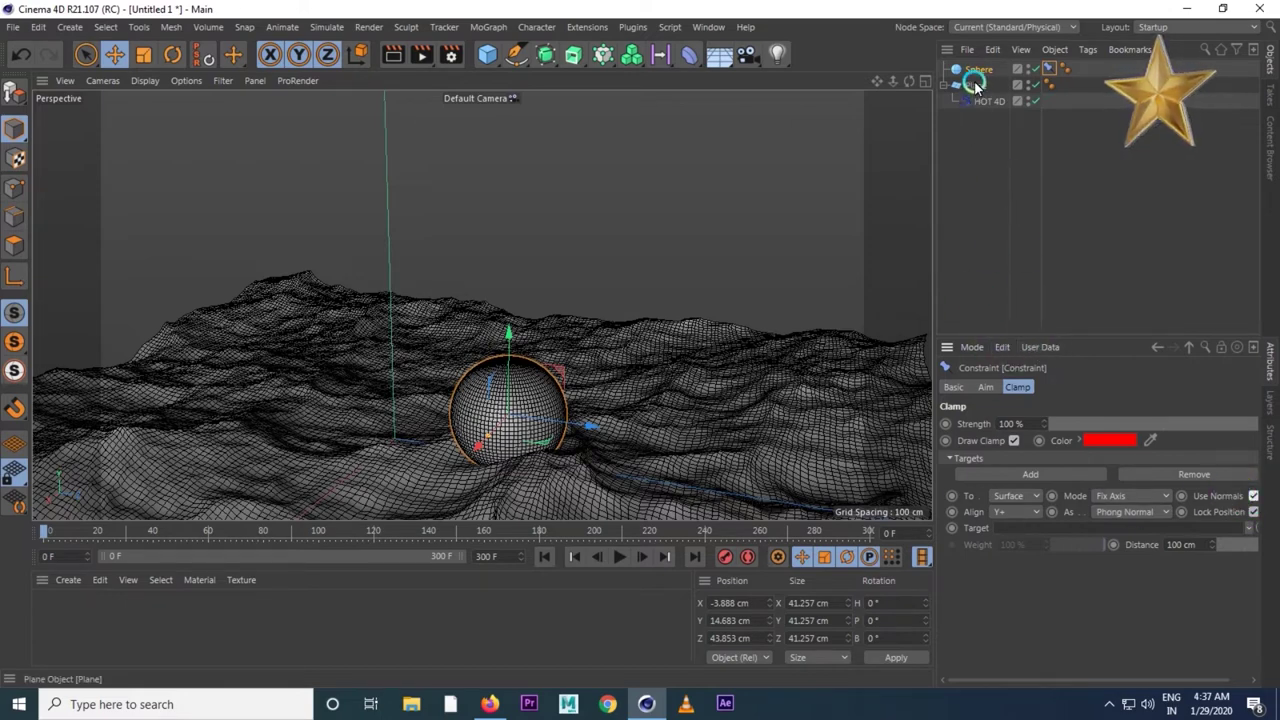
- Test the clamp in playback, then drag the ocean Plane into the clamp target
{"action": "left_click", "coordinate": [619, 557]}
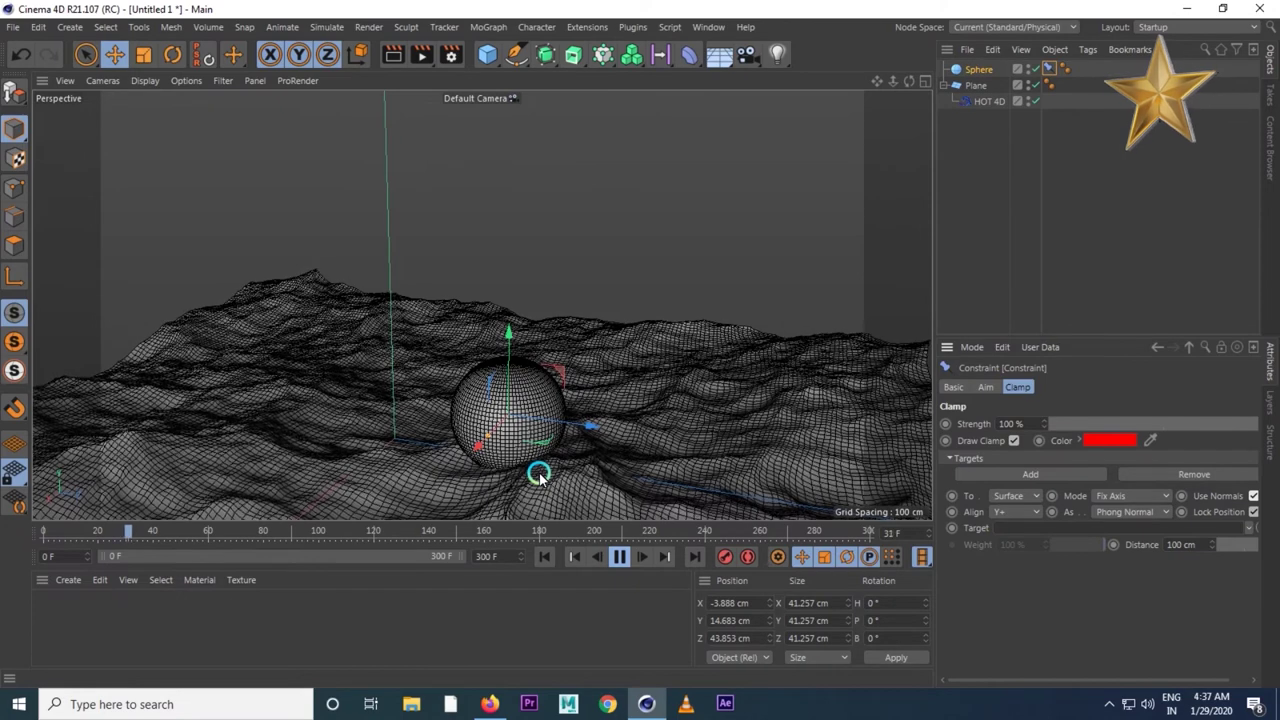
{"action": "left_click", "coordinate": [596, 533]}
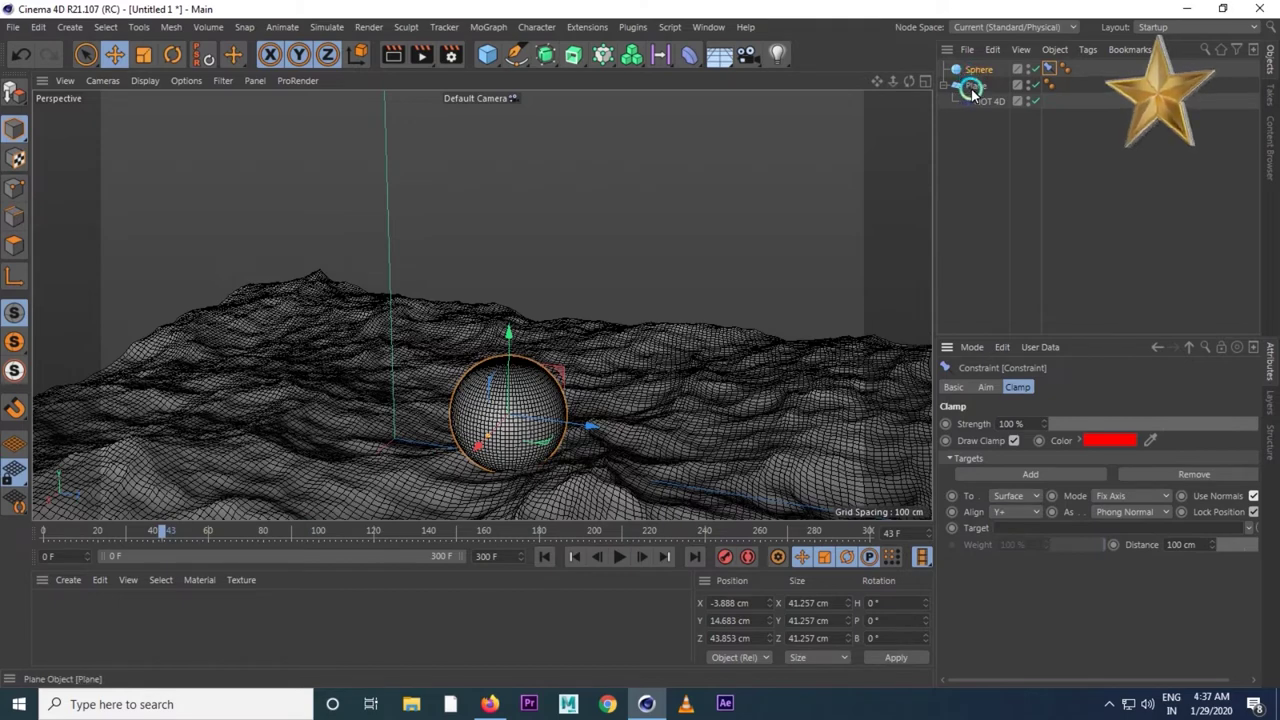
{"action": "left_click_drag", "start_coordinate": [977, 88], "coordinate": [1030, 525]}
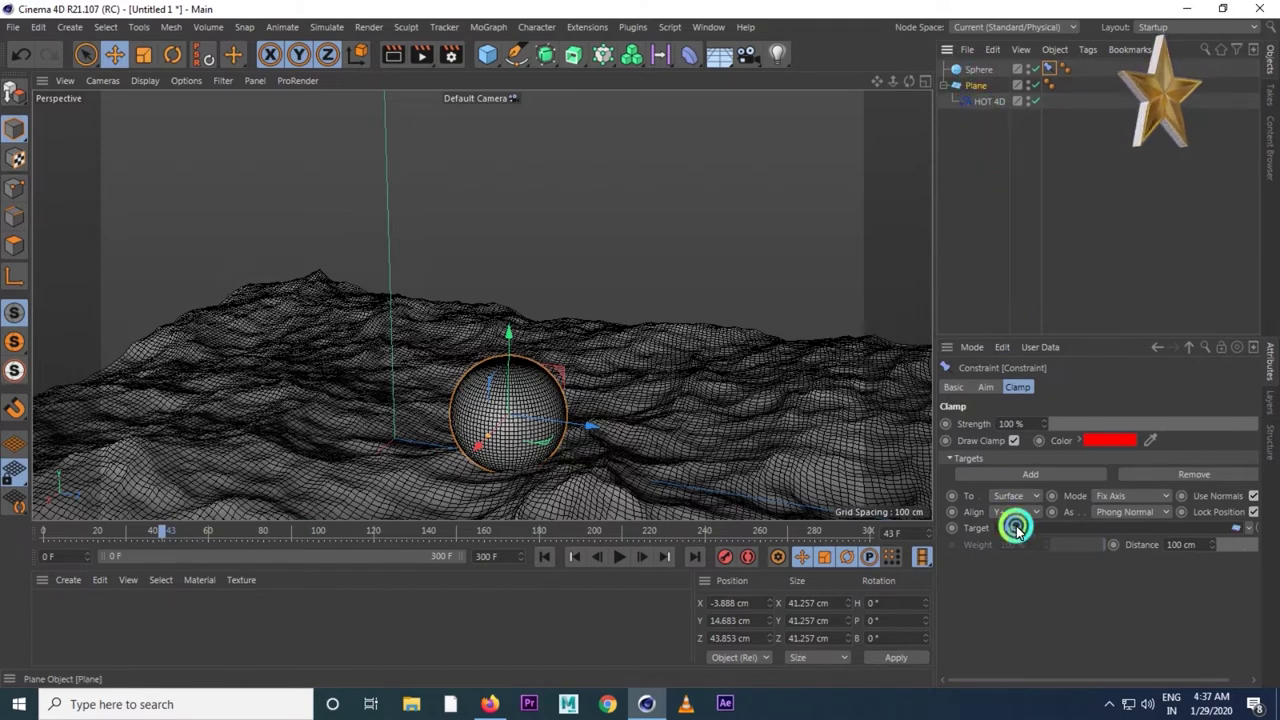
- Play the animation to watch the sphere ride the waves, stopping around frame 179
{"action": "left_click", "coordinate": [619, 557]}
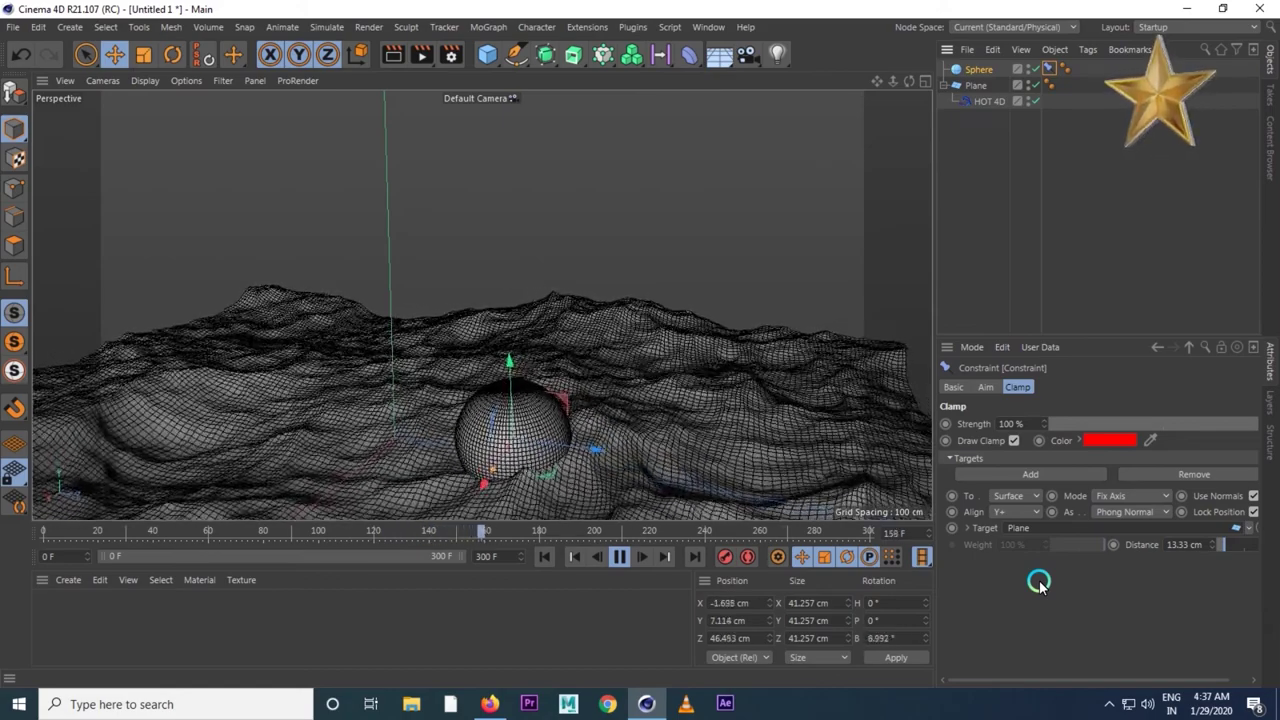
{"action": "left_click", "coordinate": [623, 558]}
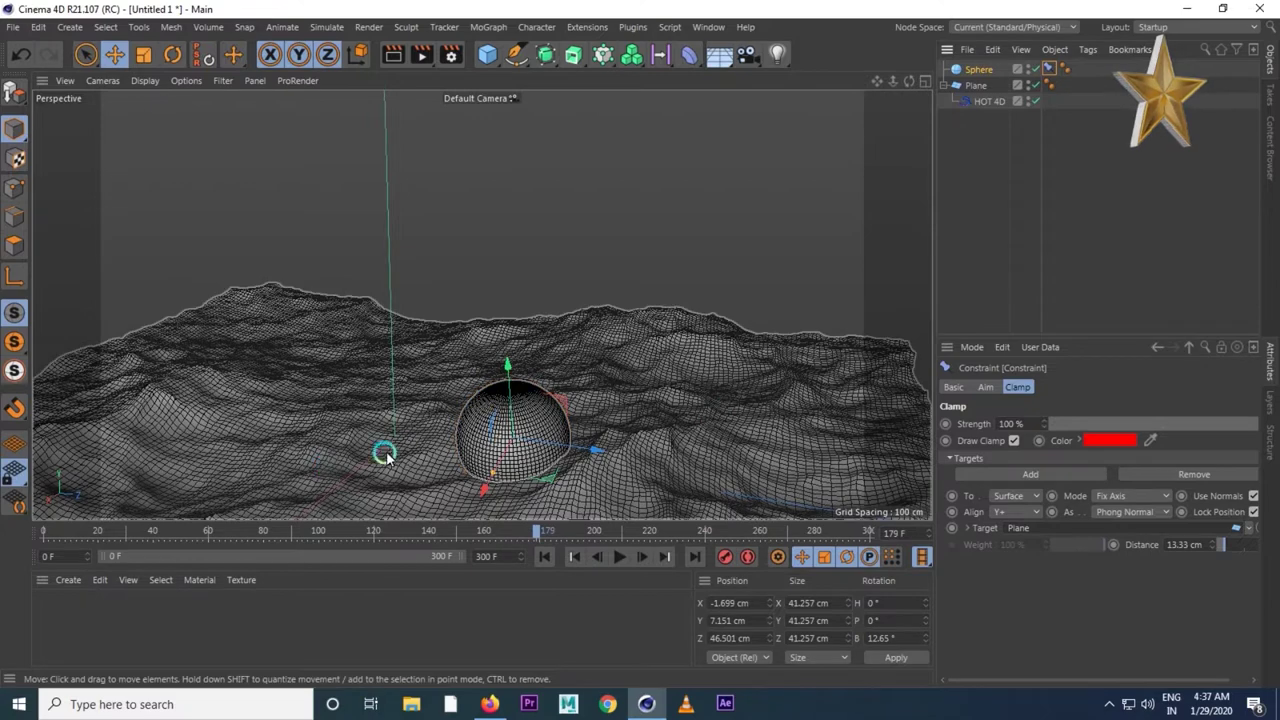
- Create a new default material, Mat, and open it in the Material Editor
{"action": "left_click", "coordinate": [58, 586]}
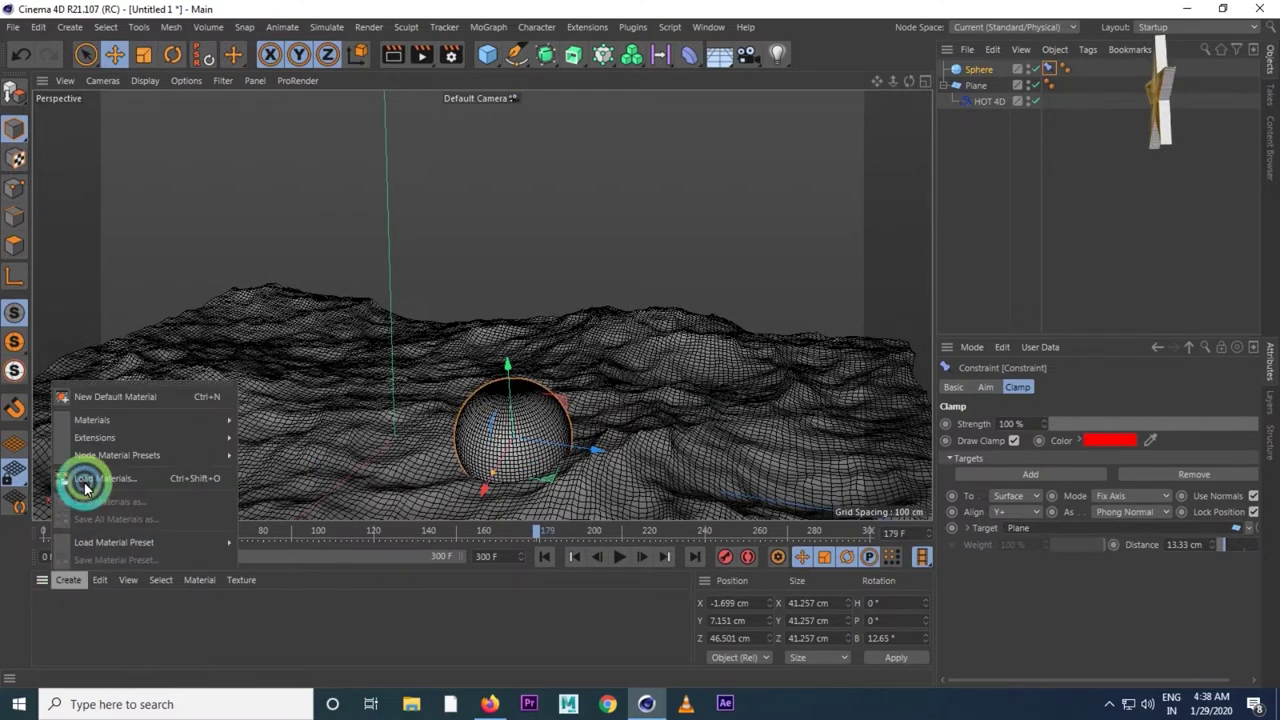
{"action": "left_click", "coordinate": [122, 398]}
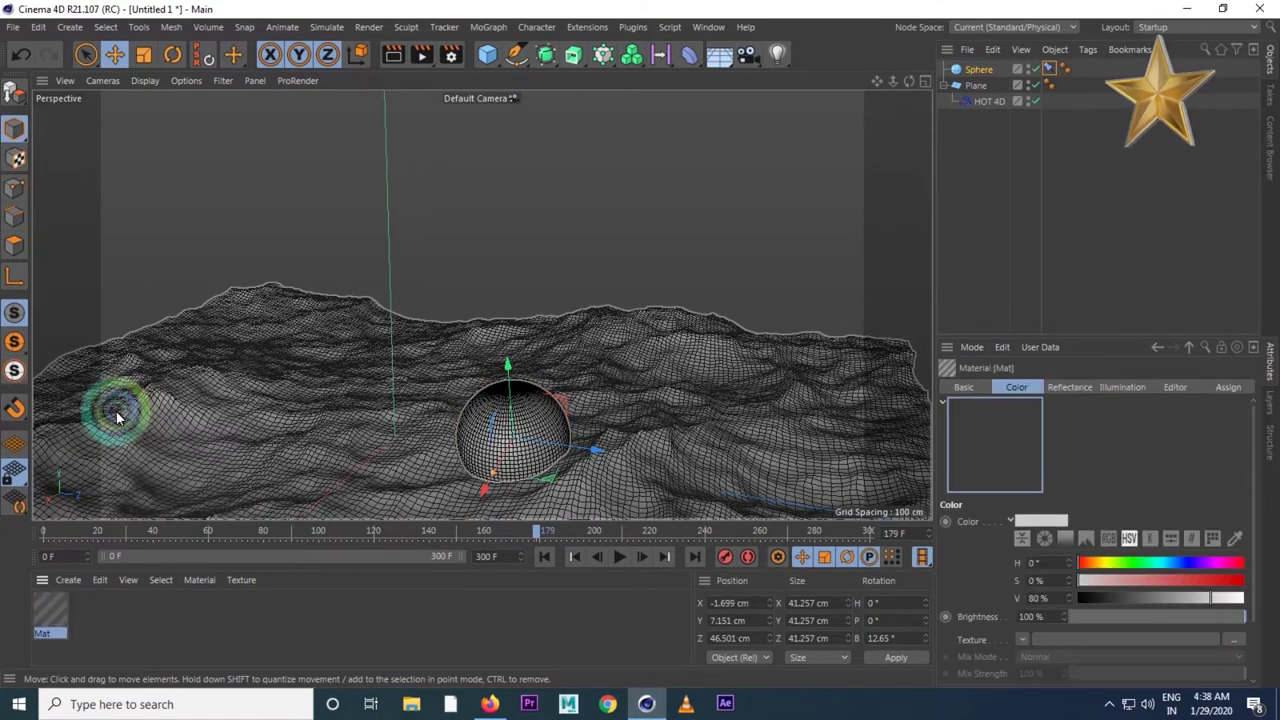
{"action": "double_click", "coordinate": [51, 616]}
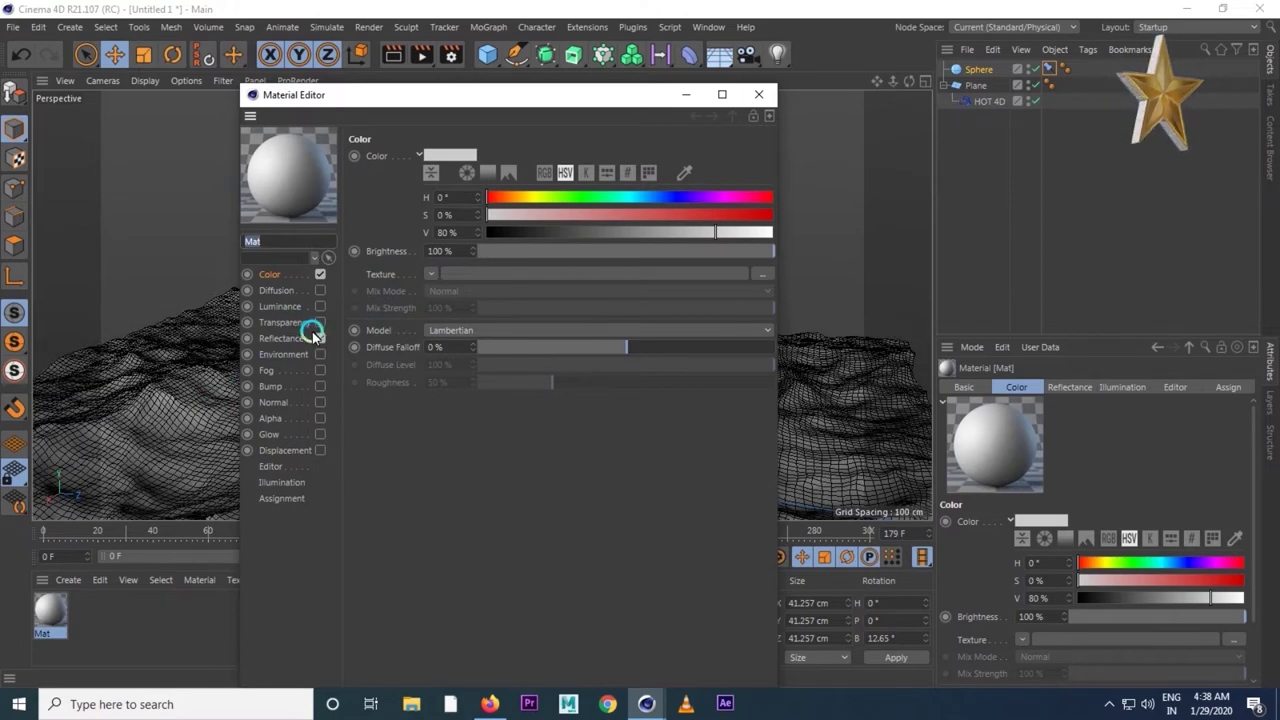
- Load the soccer_sph image from the Sky Photo folder as the Color texture, without copying it
{"action": "left_click", "coordinate": [282, 274]}
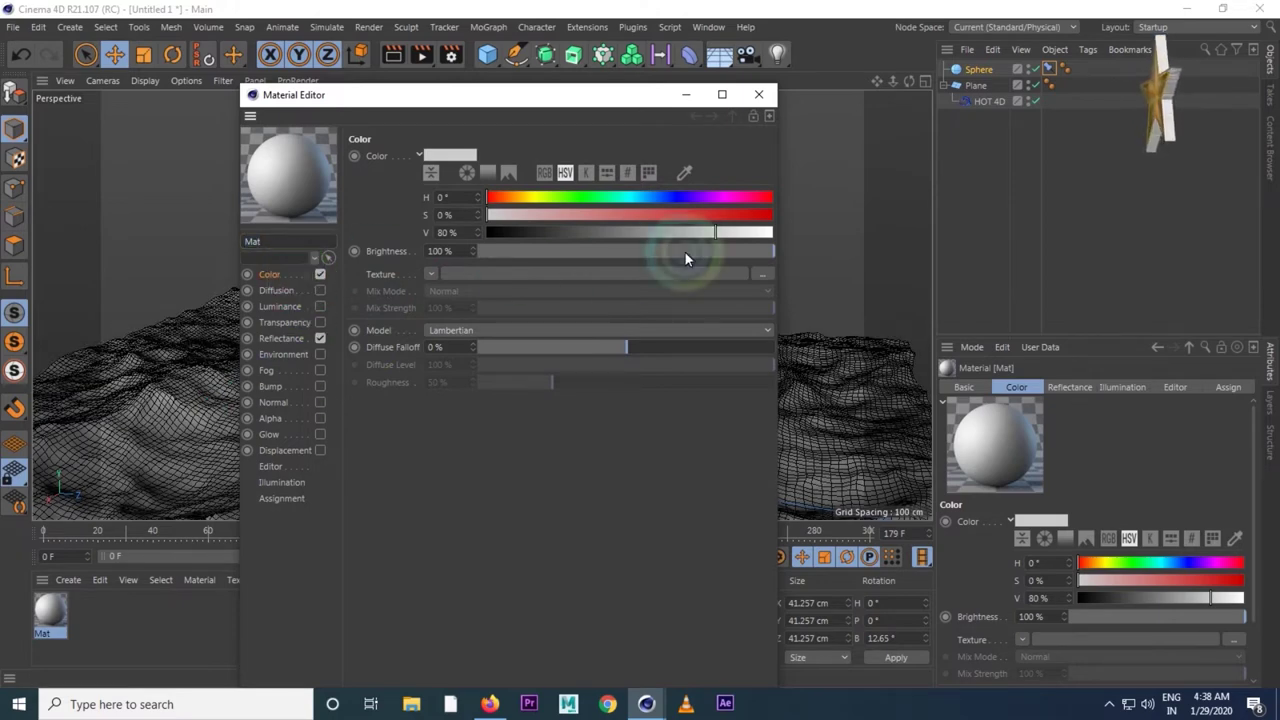
{"action": "left_click", "coordinate": [762, 272]}
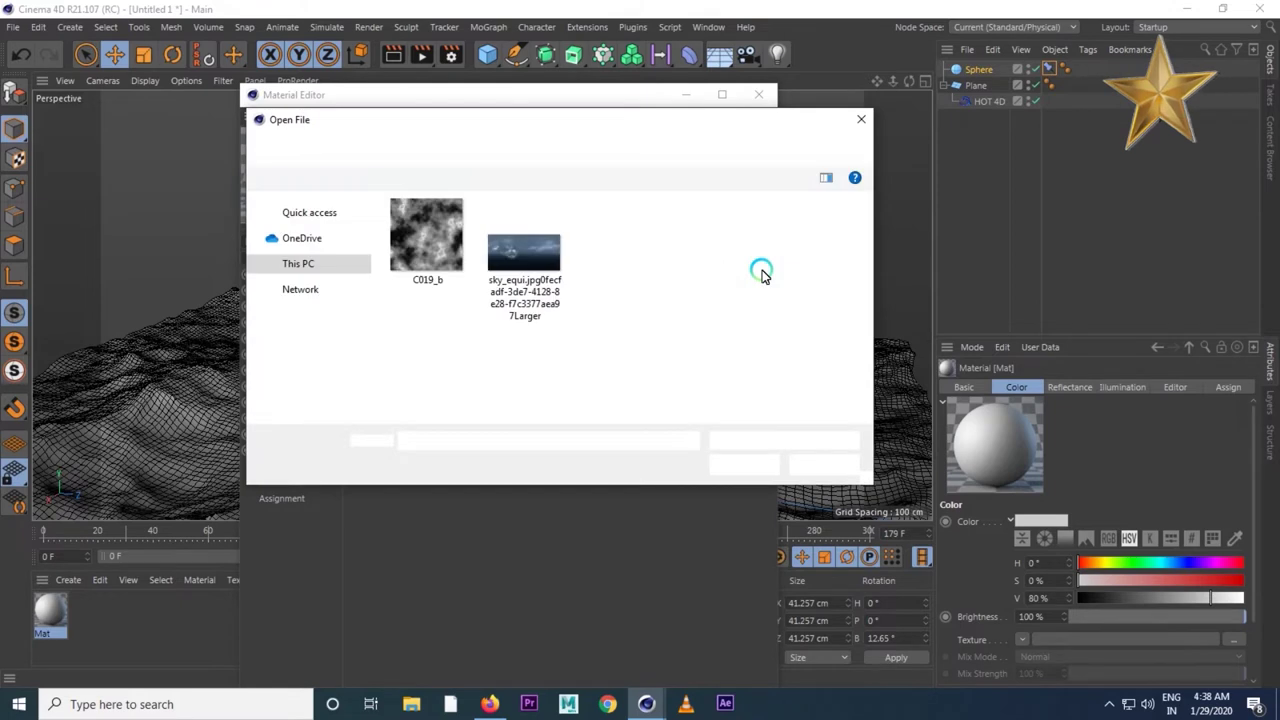
{"action": "left_click", "coordinate": [470, 147]}
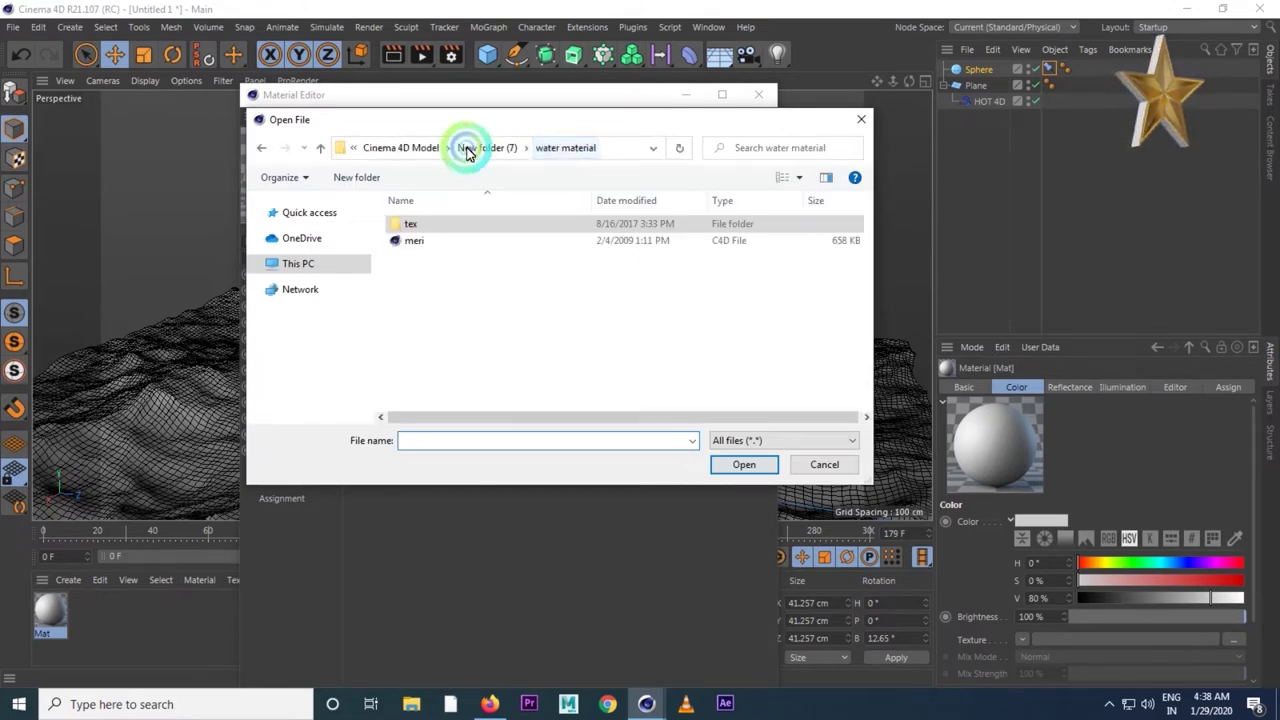
{"action": "left_click", "coordinate": [320, 148]}
{"action": "left_click", "coordinate": [320, 148]}
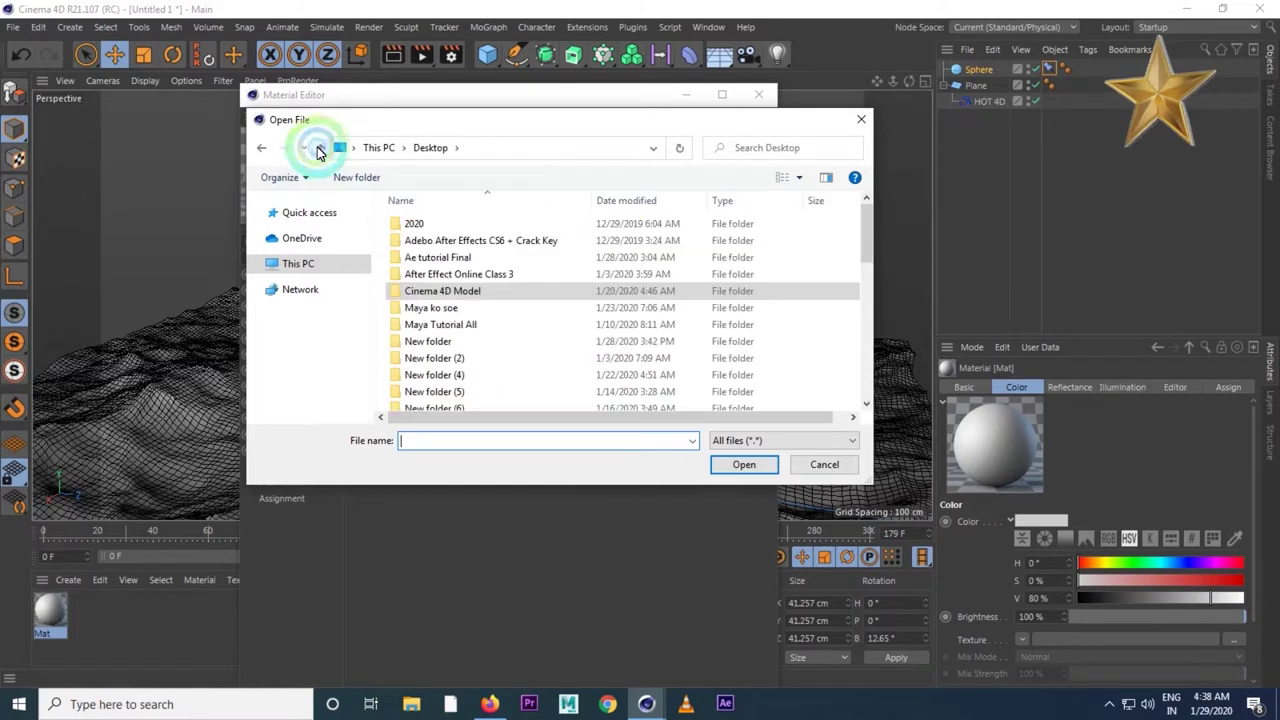
{"action": "scroll", "coordinate": [450, 330], "scroll_direction": "down", "scroll_amount": 4}
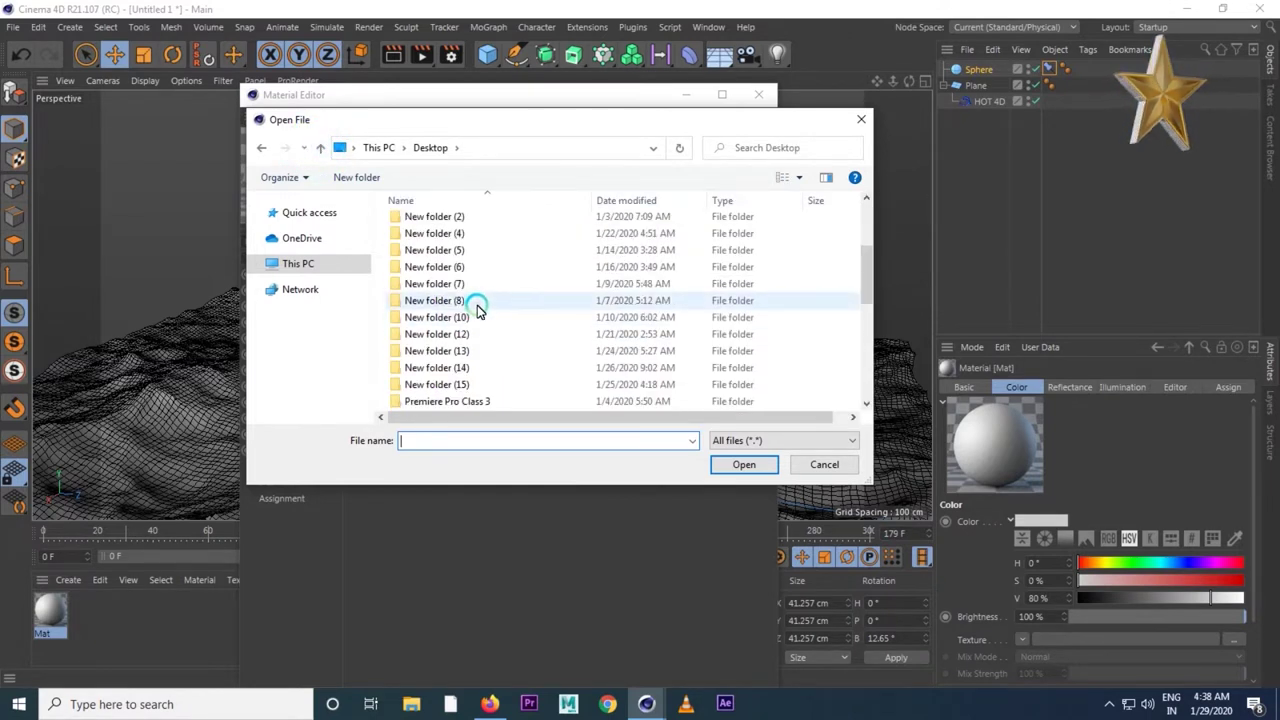
{"action": "double_click", "coordinate": [470, 367]}
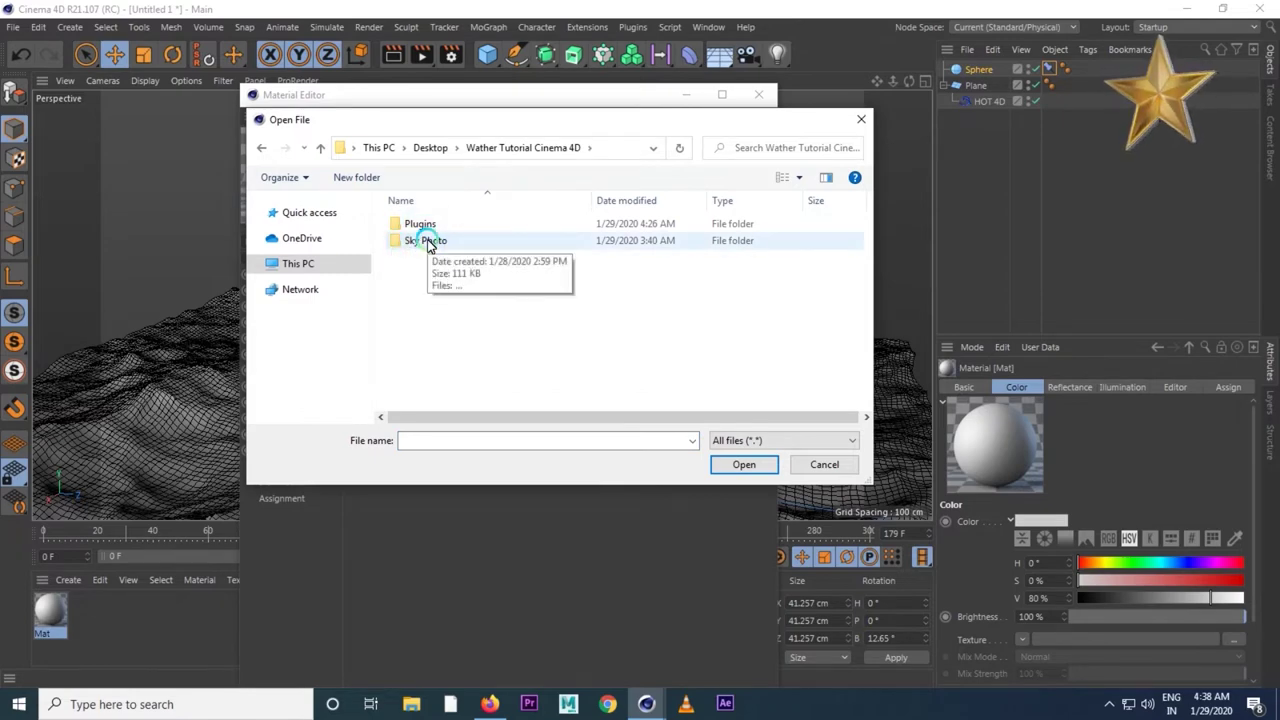
{"action": "double_click", "coordinate": [428, 243]}
{"action": "left_click", "coordinate": [540, 242]}
{"action": "double_click", "coordinate": [540, 242]}
{"action": "left_click", "coordinate": [750, 423]}
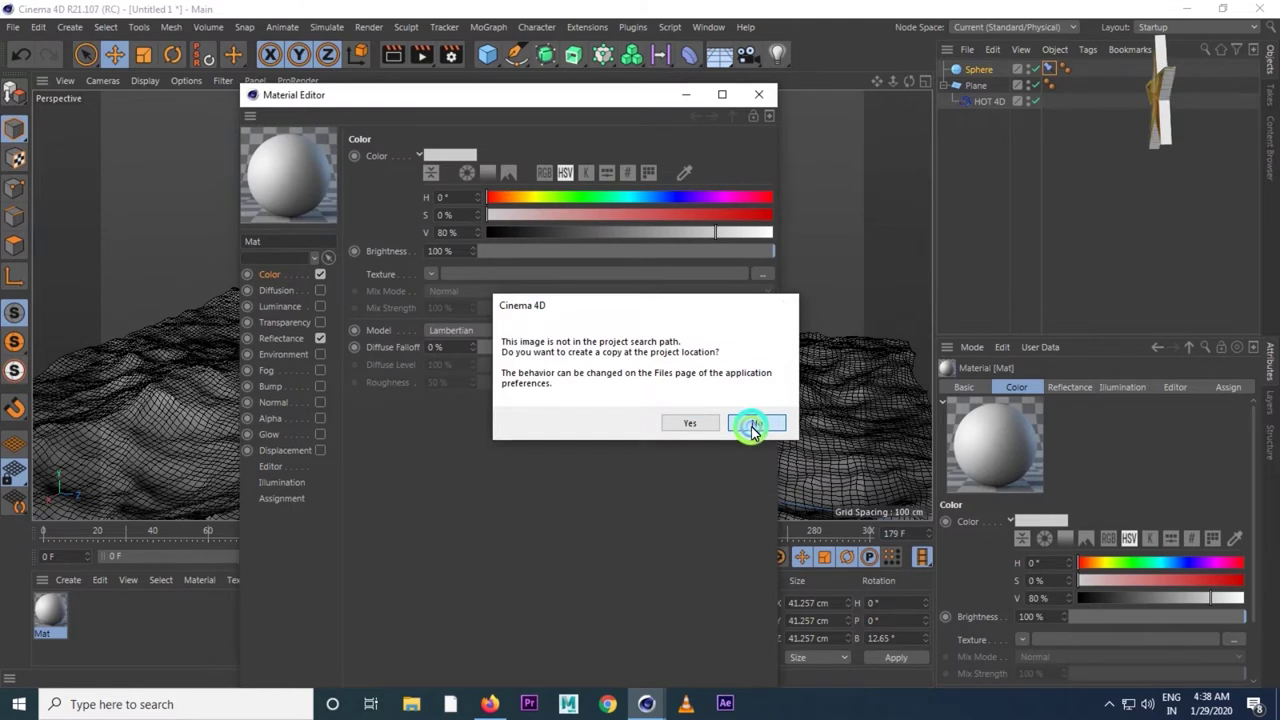
- Turn off Reflectance and enable Bump using the same soccer_sph image
{"action": "left_click", "coordinate": [320, 338]}
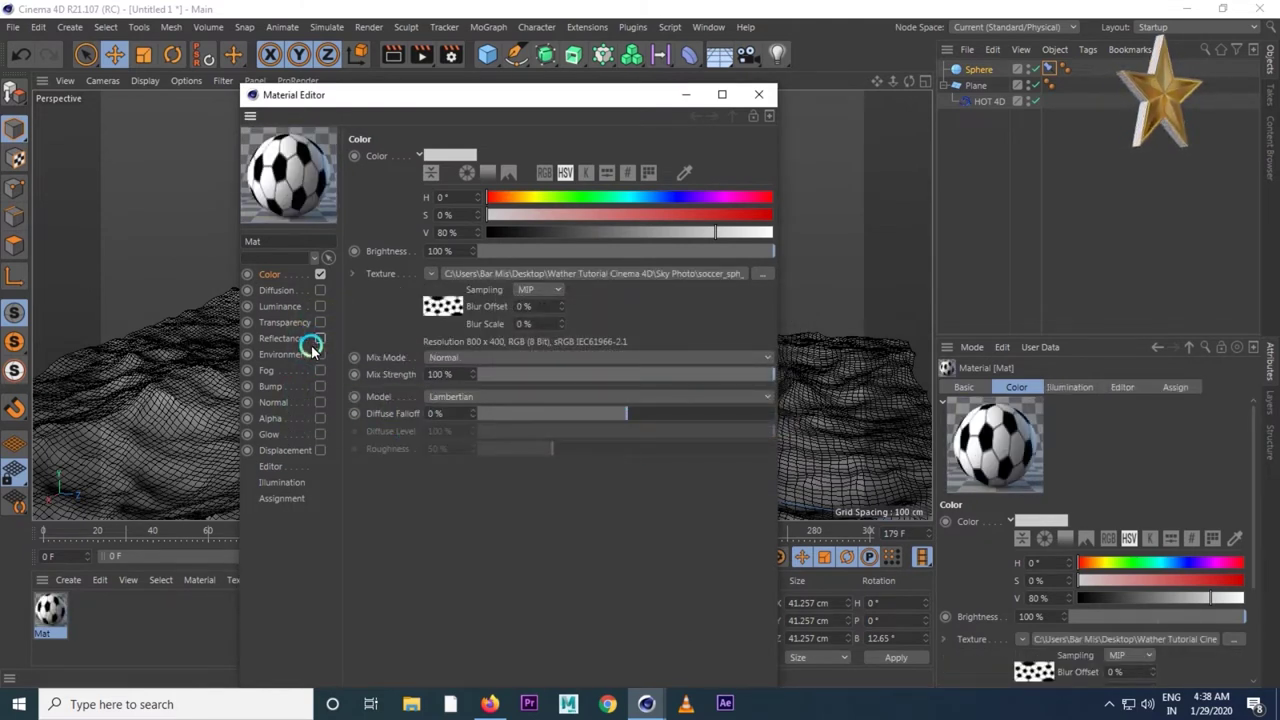
{"action": "left_click", "coordinate": [320, 386]}
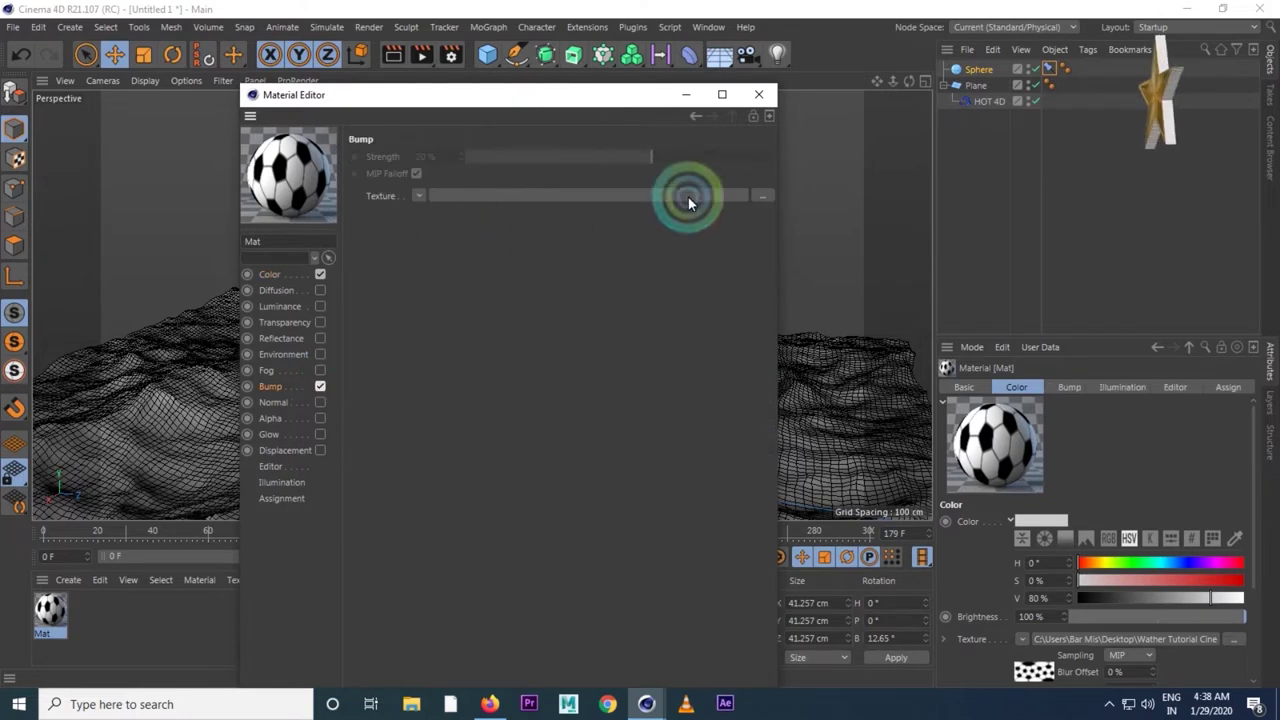
{"action": "left_click", "coordinate": [755, 195]}
{"action": "double_click", "coordinate": [540, 257]}
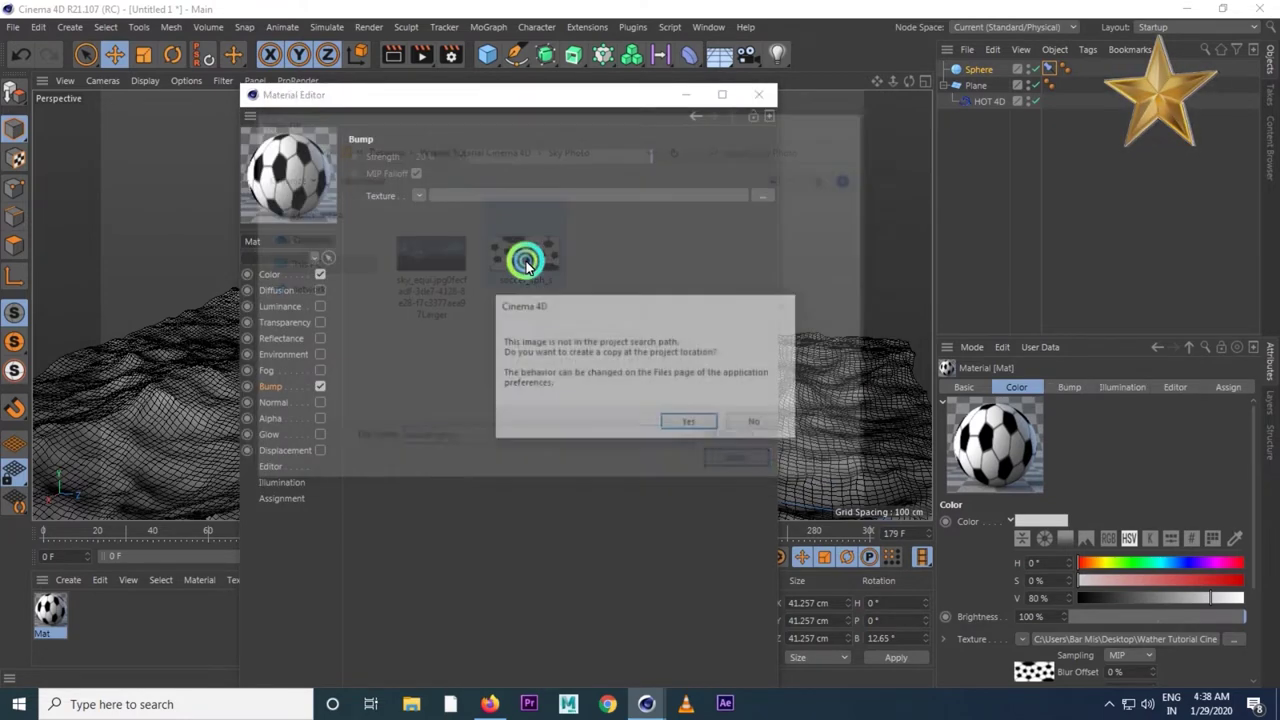
{"action": "left_click", "coordinate": [763, 426]}
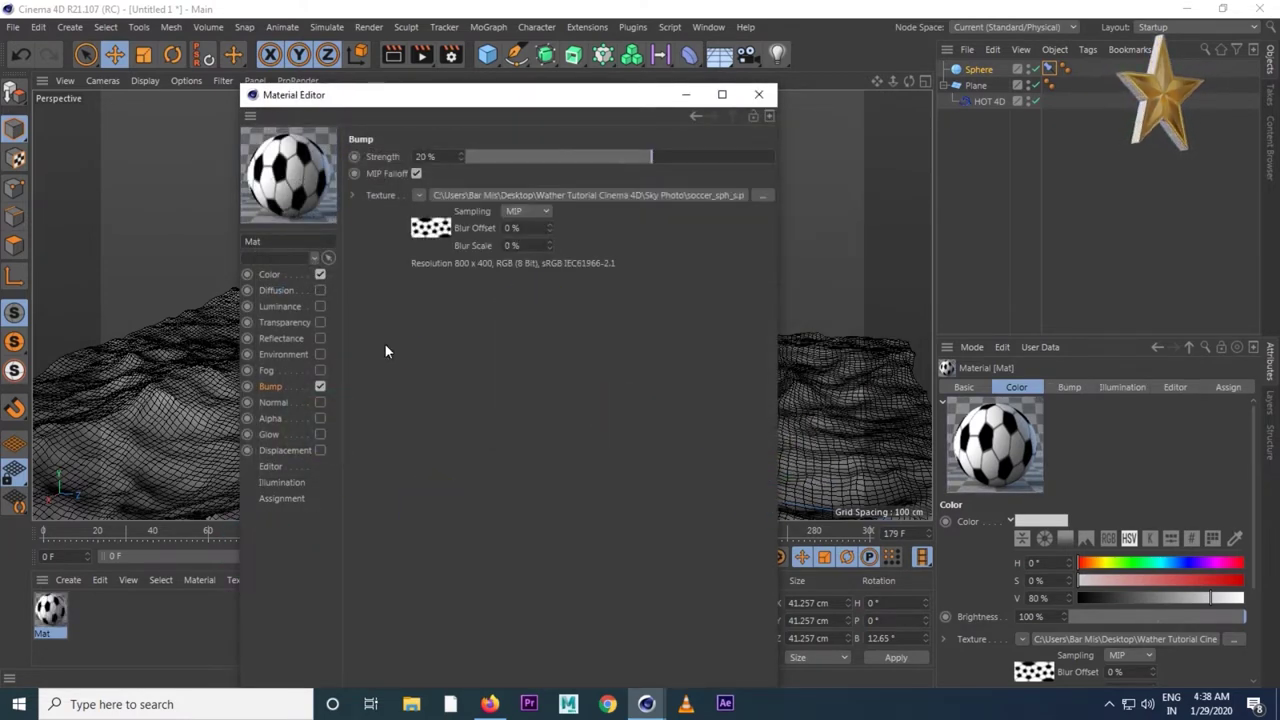
{"action": "left_click", "coordinate": [760, 95]}
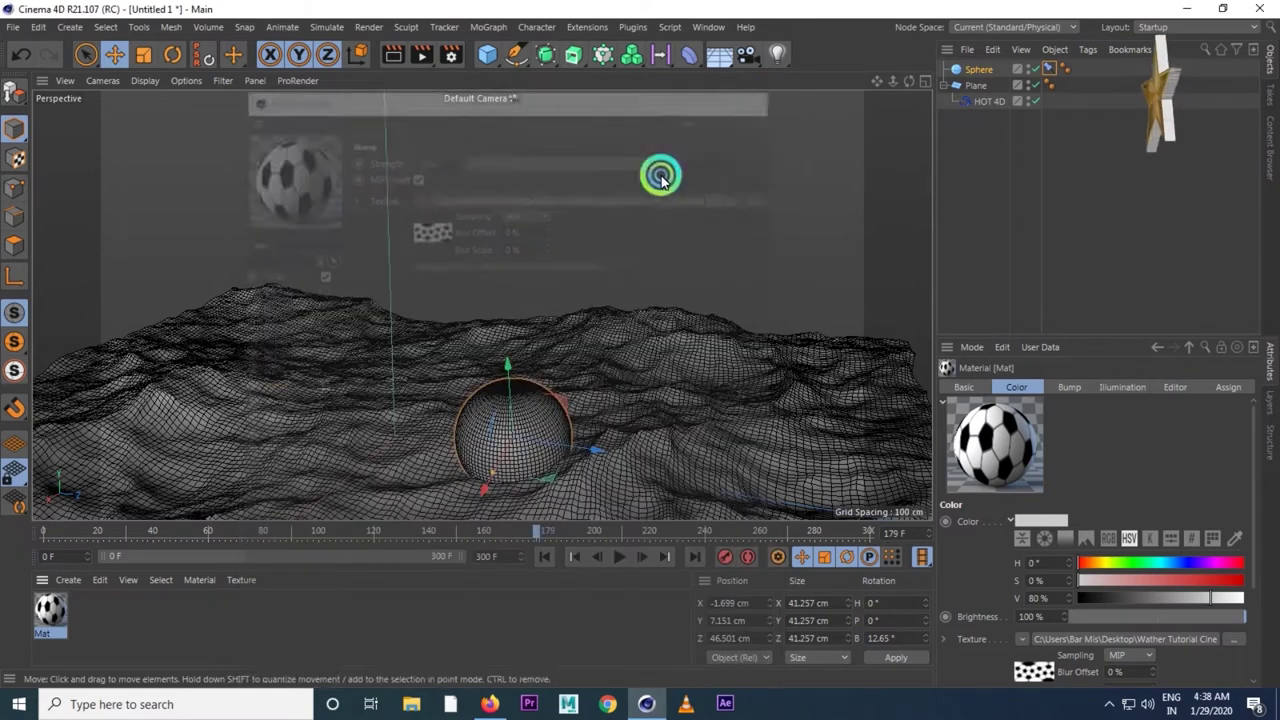
- Apply the soccer-ball Mat material to the sphere and render a preview of the view
{"action": "left_click_drag", "start_coordinate": [46, 606], "coordinate": [477, 481]}
{"action": "left_click", "coordinate": [502, 438]}
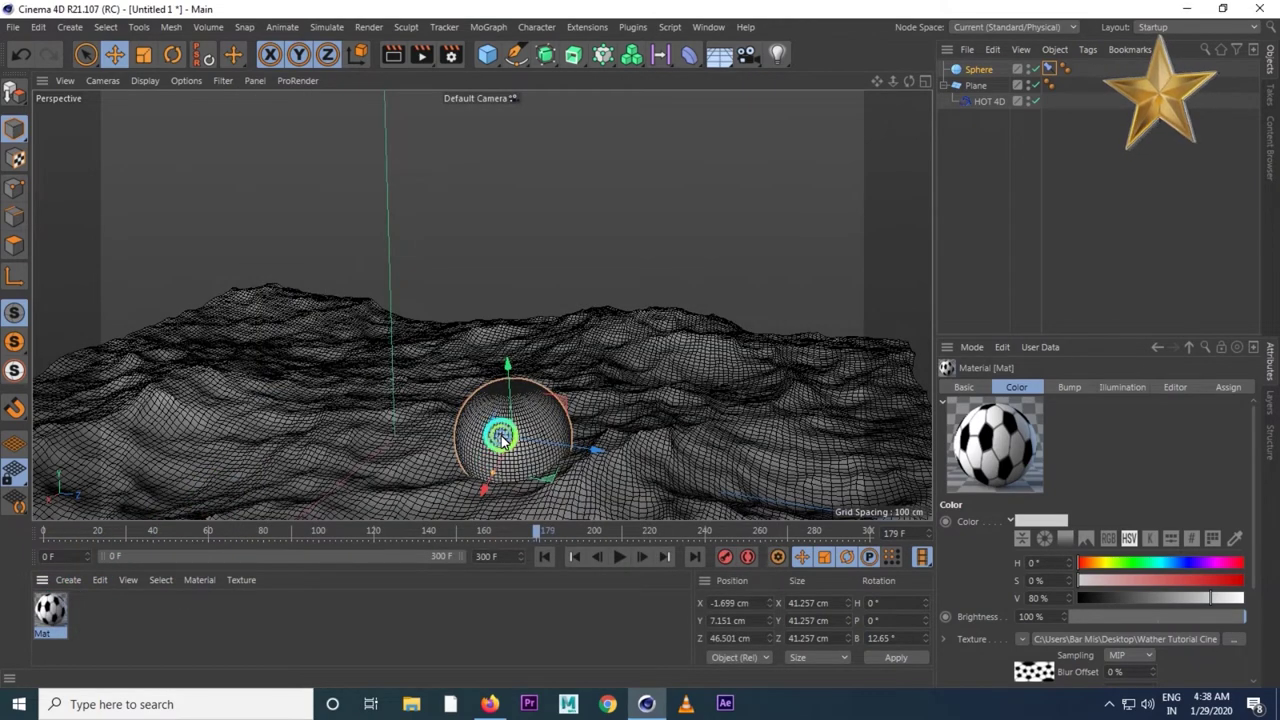
{"action": "left_click", "coordinate": [398, 52]}
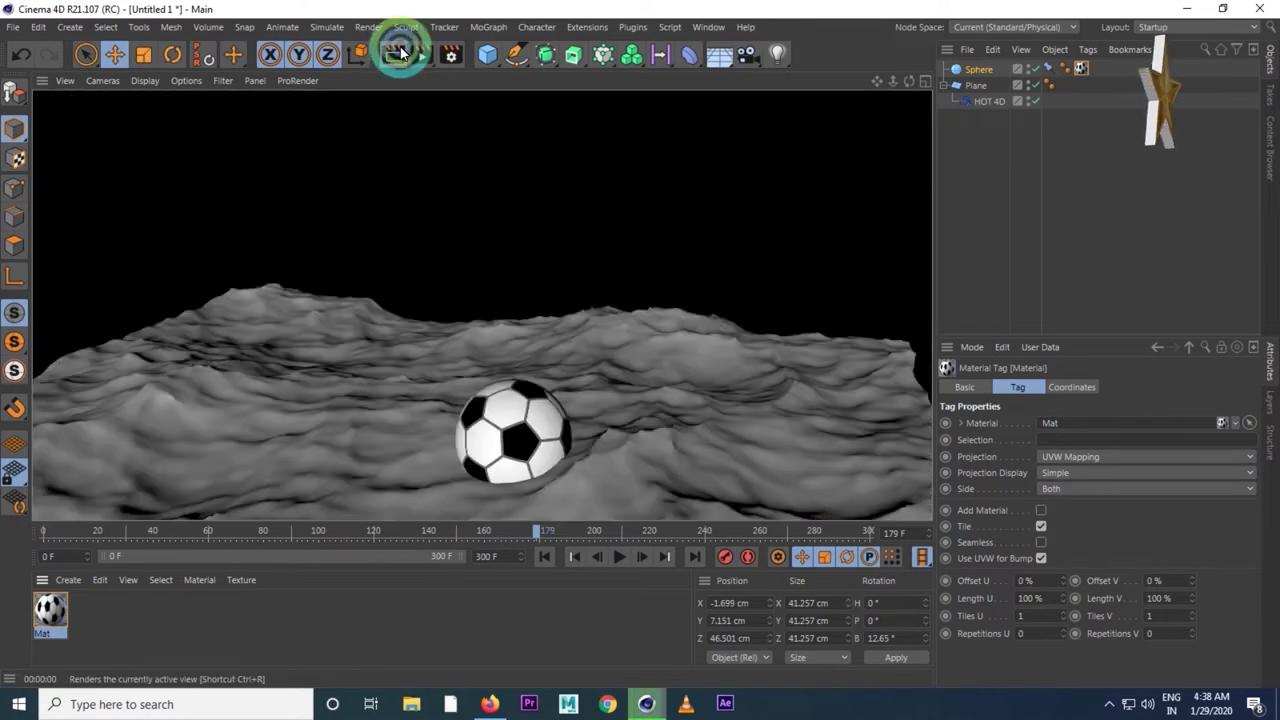
{"action": "left_click", "coordinate": [522, 367]}
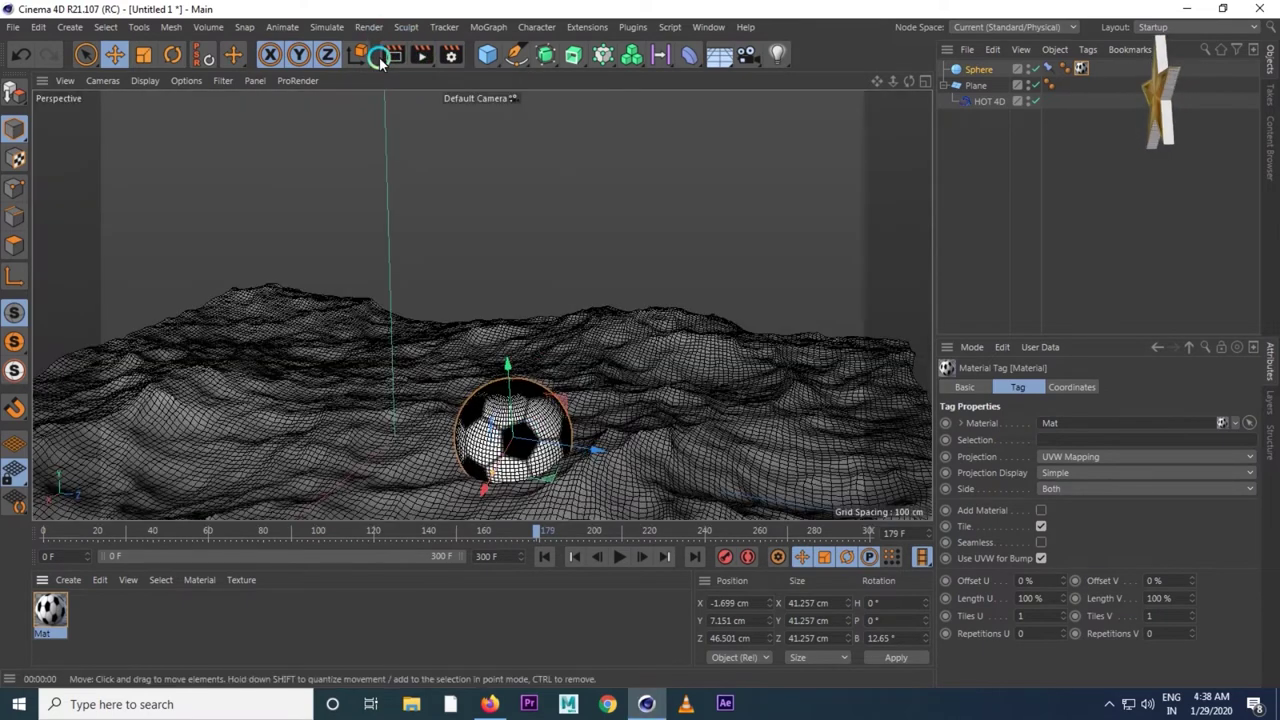
{"action": "left_click", "coordinate": [391, 57]}
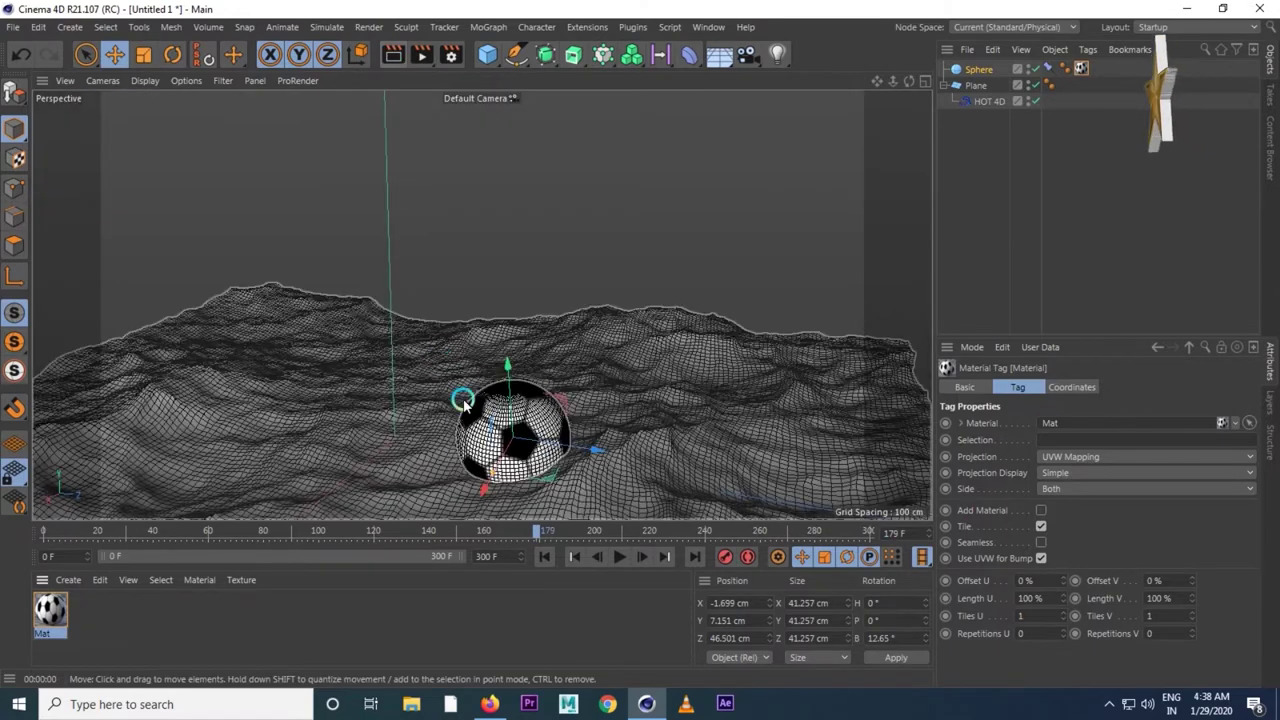
- Play the ball bobbing on the ocean, stop at frame 236, and reselect the ball
{"action": "left_click", "coordinate": [619, 557]}
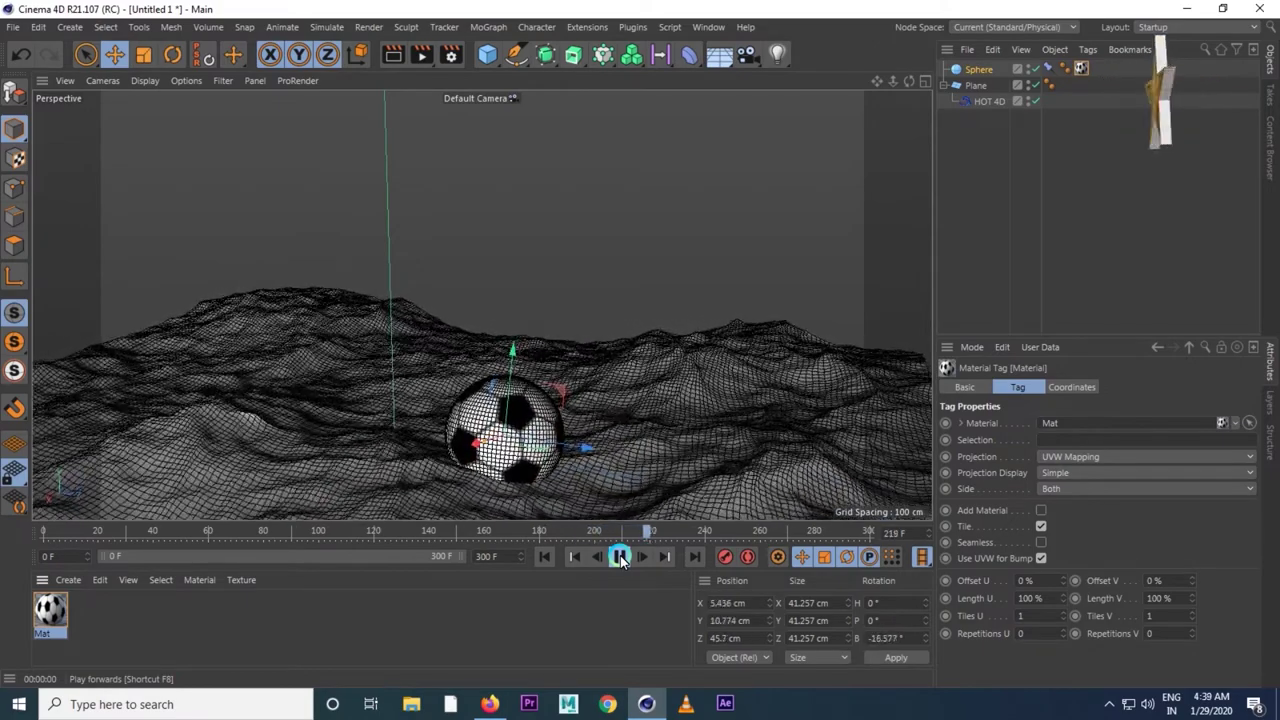
{"action": "left_click", "coordinate": [620, 558]}
{"action": "left_click", "coordinate": [620, 558]}
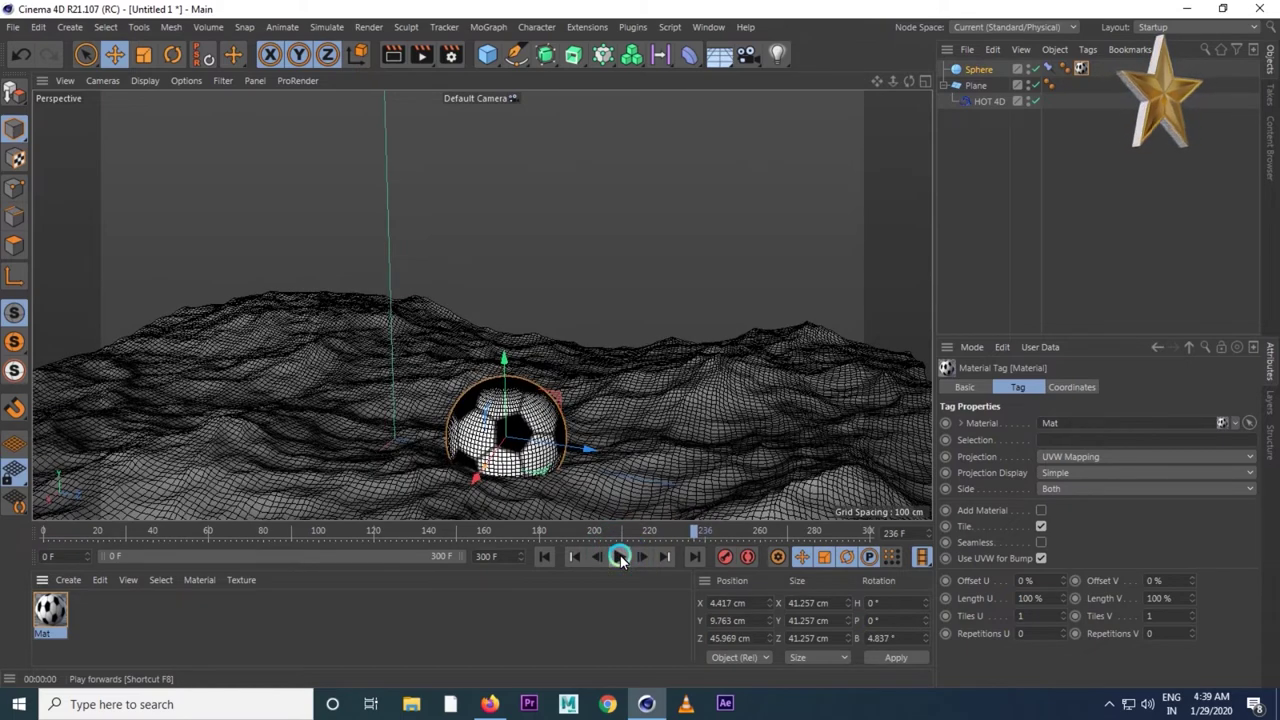
{"action": "left_click", "coordinate": [622, 472]}
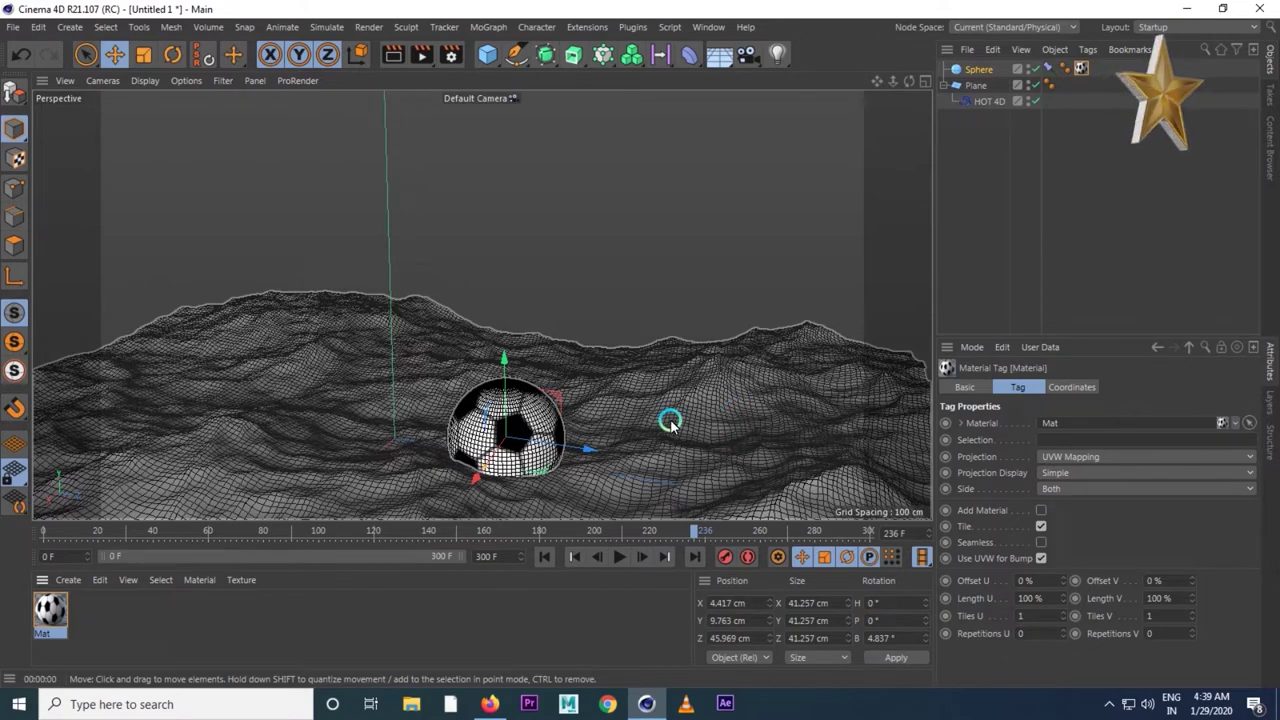
{"action": "left_click", "coordinate": [568, 470]}
{"action": "left_click", "coordinate": [66, 579]}
{"action": "left_click", "coordinate": [66, 583]}
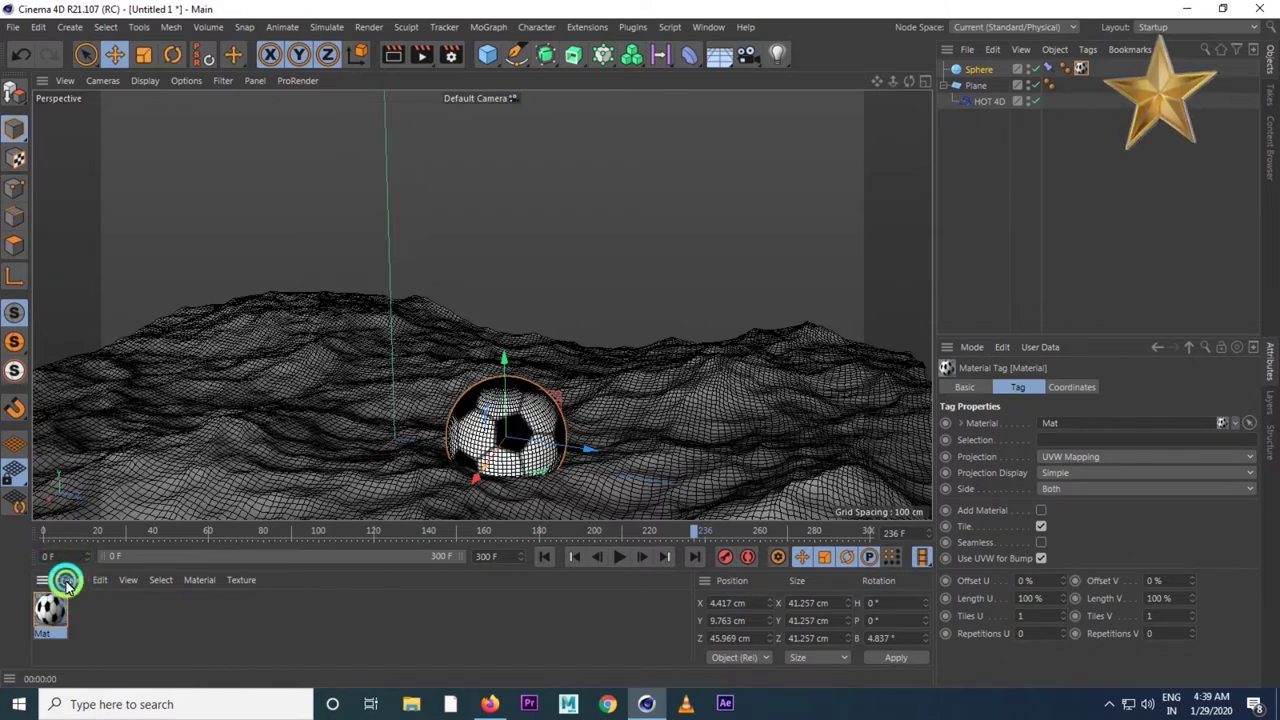
{"action": "left_click", "coordinate": [66, 583]}
- Create Mat.1 with Color off and Transparency on, using the Water refraction preset (1.333)
{"action": "left_click", "coordinate": [91, 396]}
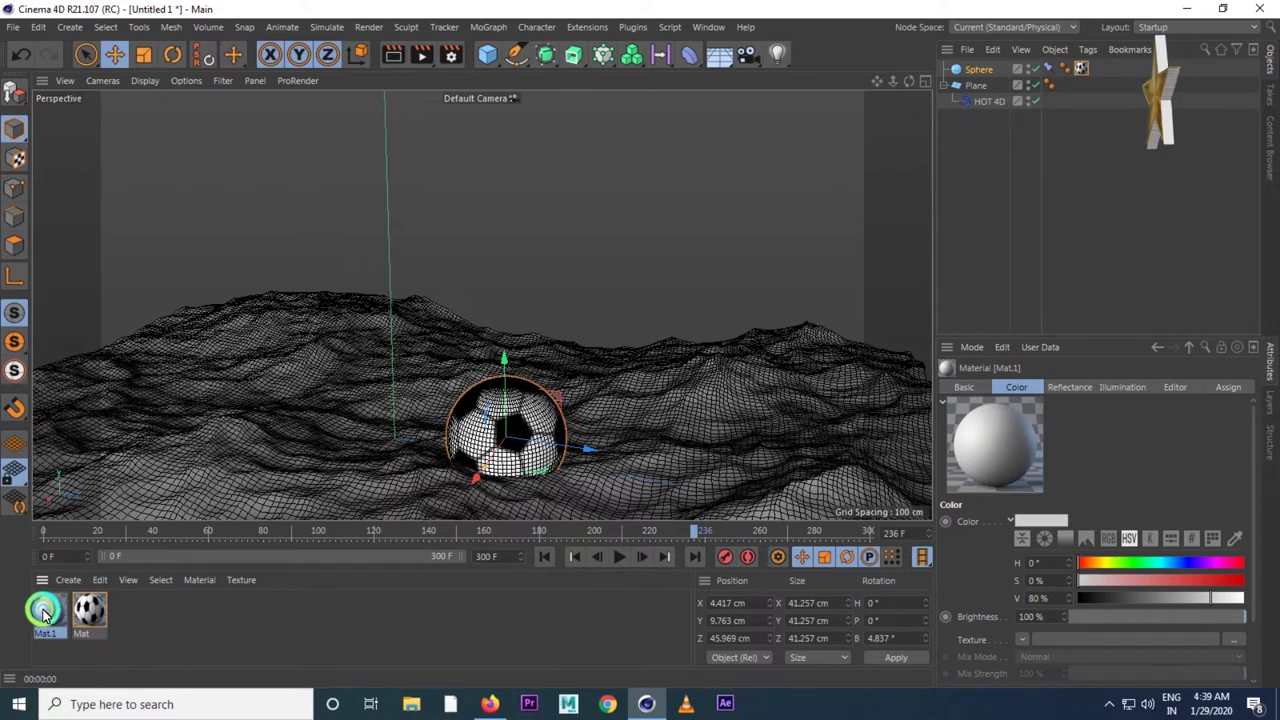
{"action": "double_click", "coordinate": [42, 610]}
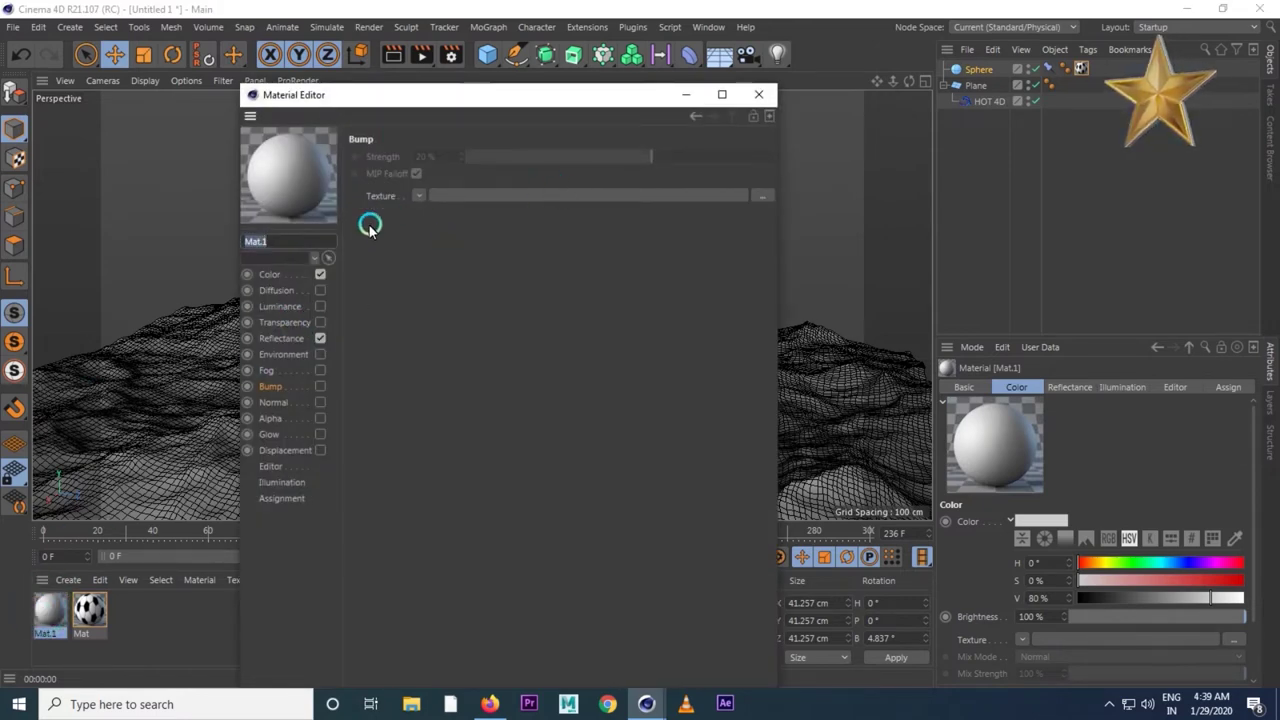
{"action": "left_click", "coordinate": [320, 274]}
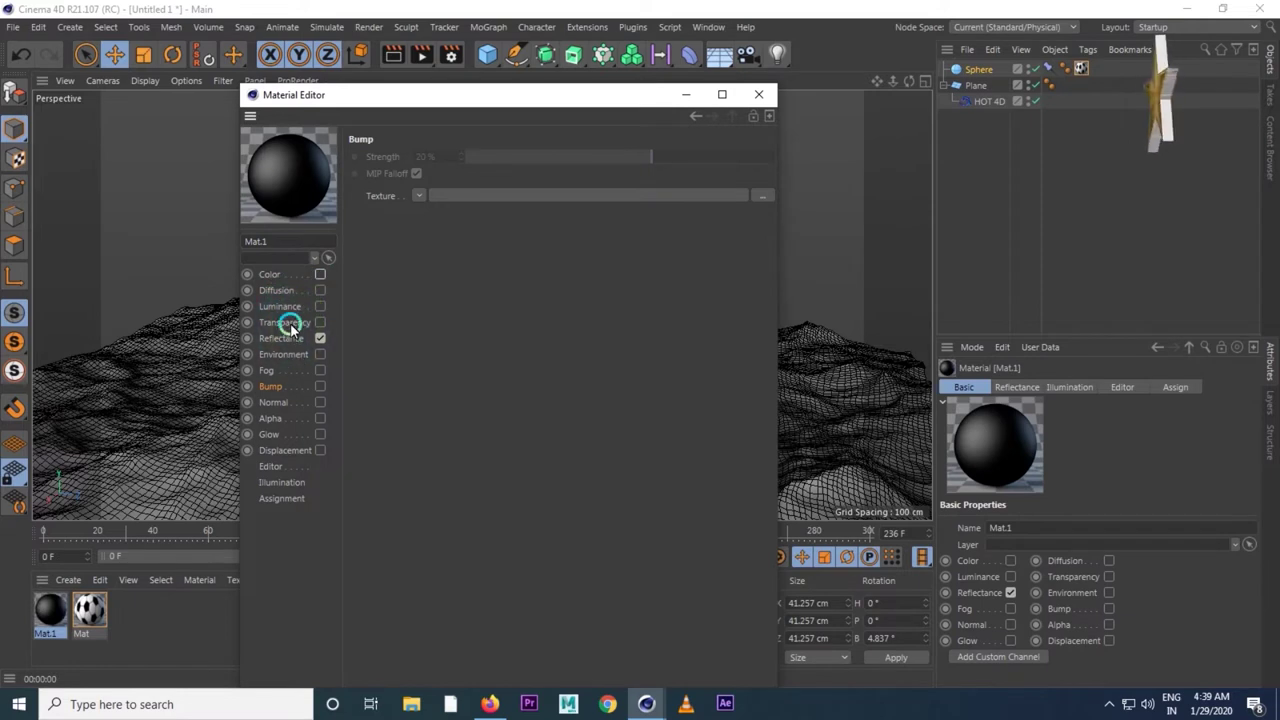
{"action": "left_click", "coordinate": [319, 322]}
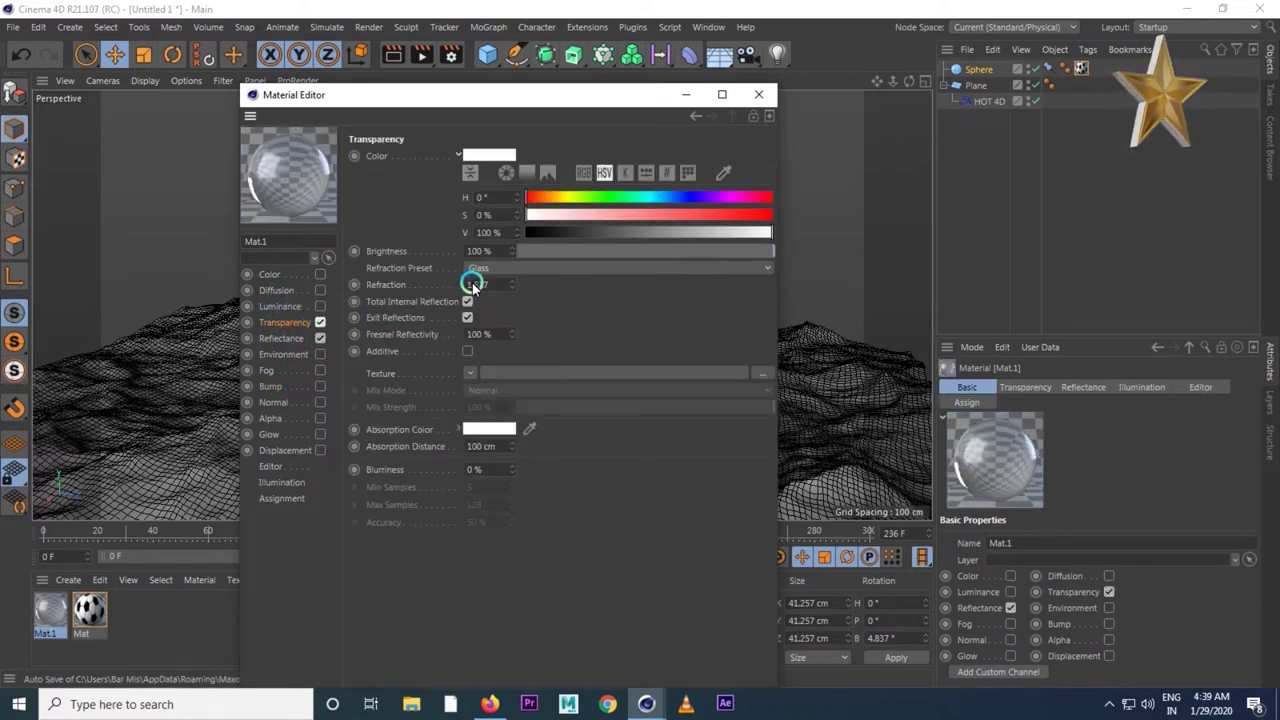
{"action": "left_click_drag", "start_coordinate": [487, 277], "coordinate": [516, 531]}
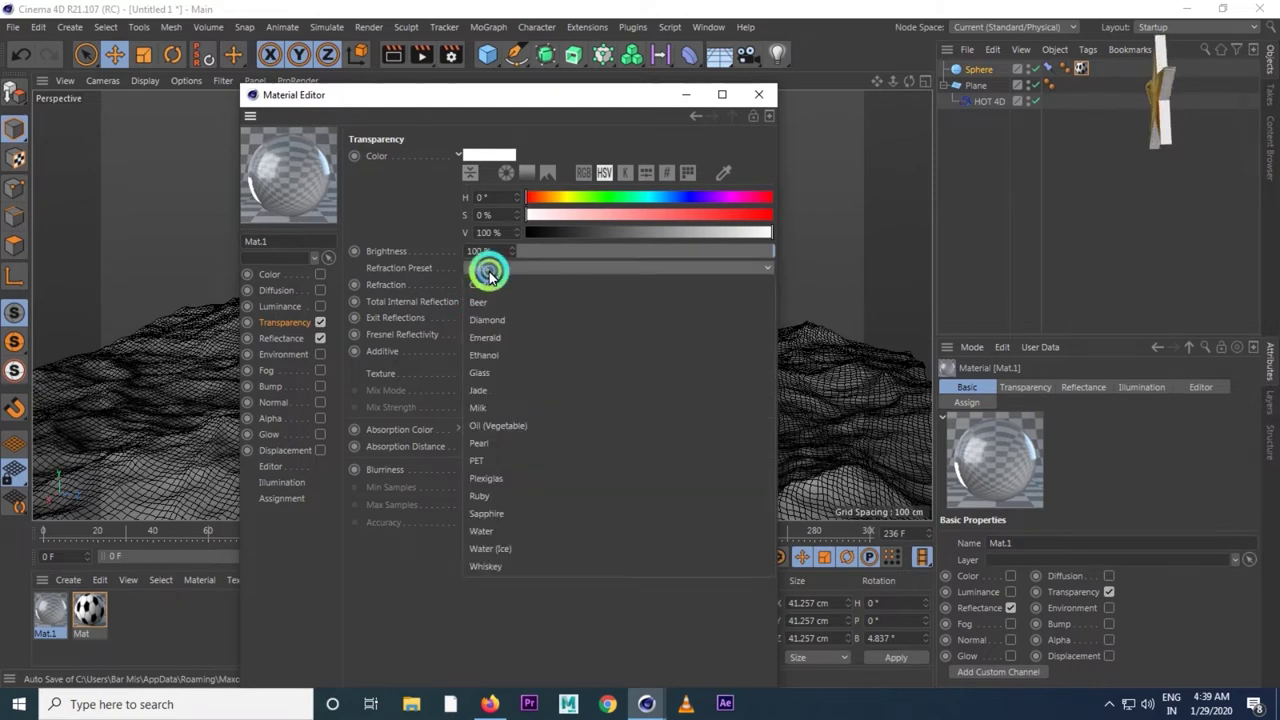
{"action": "left_click", "coordinate": [516, 531]}
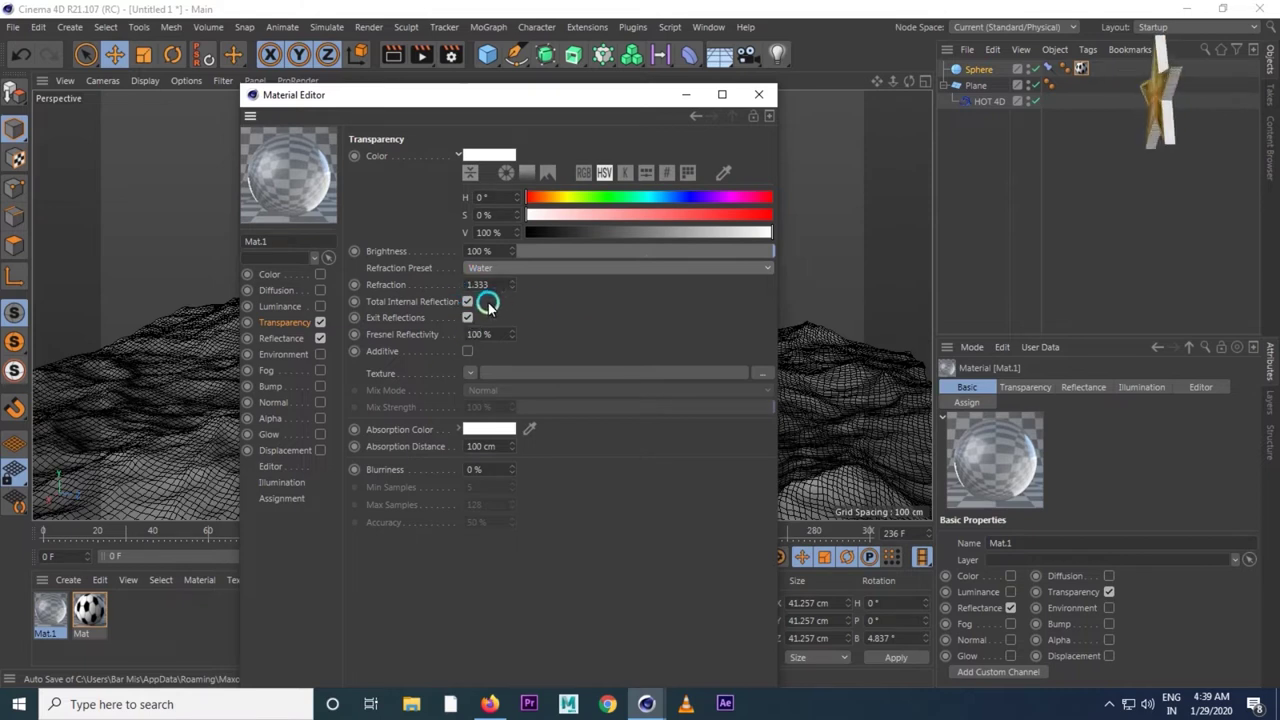
- Remove Mat.1's Default Specular layer and switch the Transparency layer to Ward with lower roughness
{"action": "left_click", "coordinate": [284, 338]}
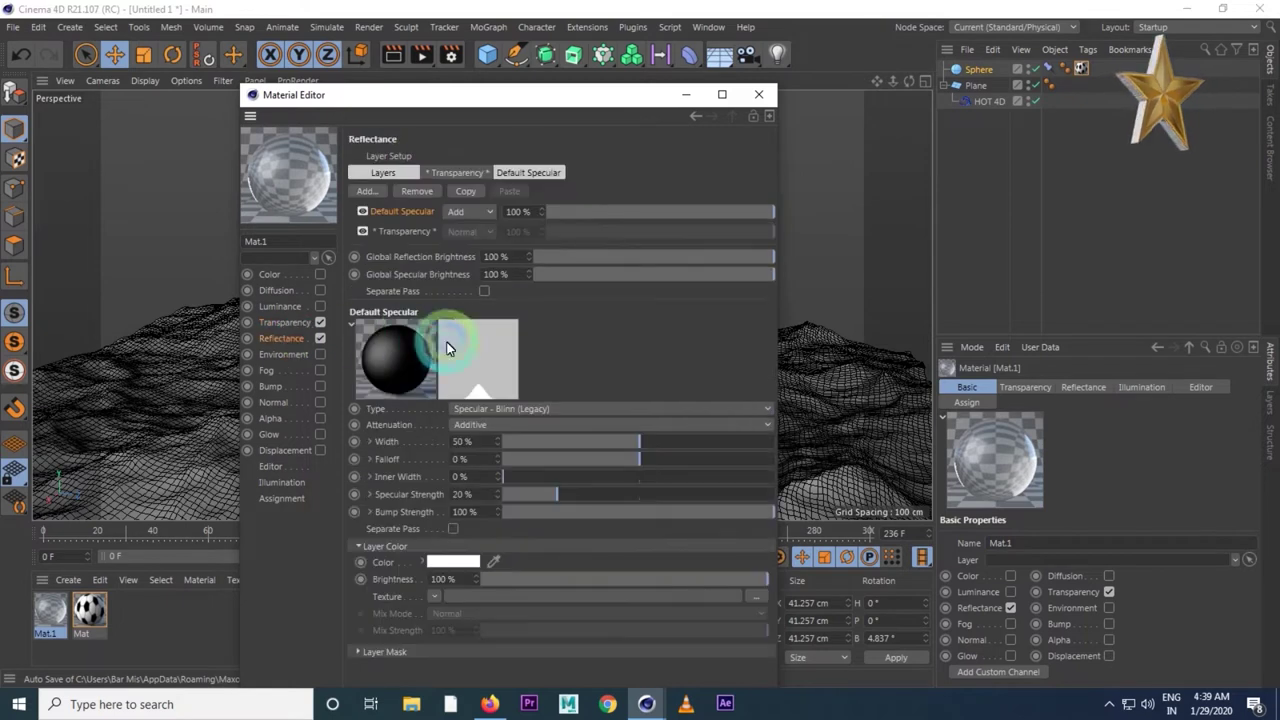
{"action": "left_click", "coordinate": [419, 191]}
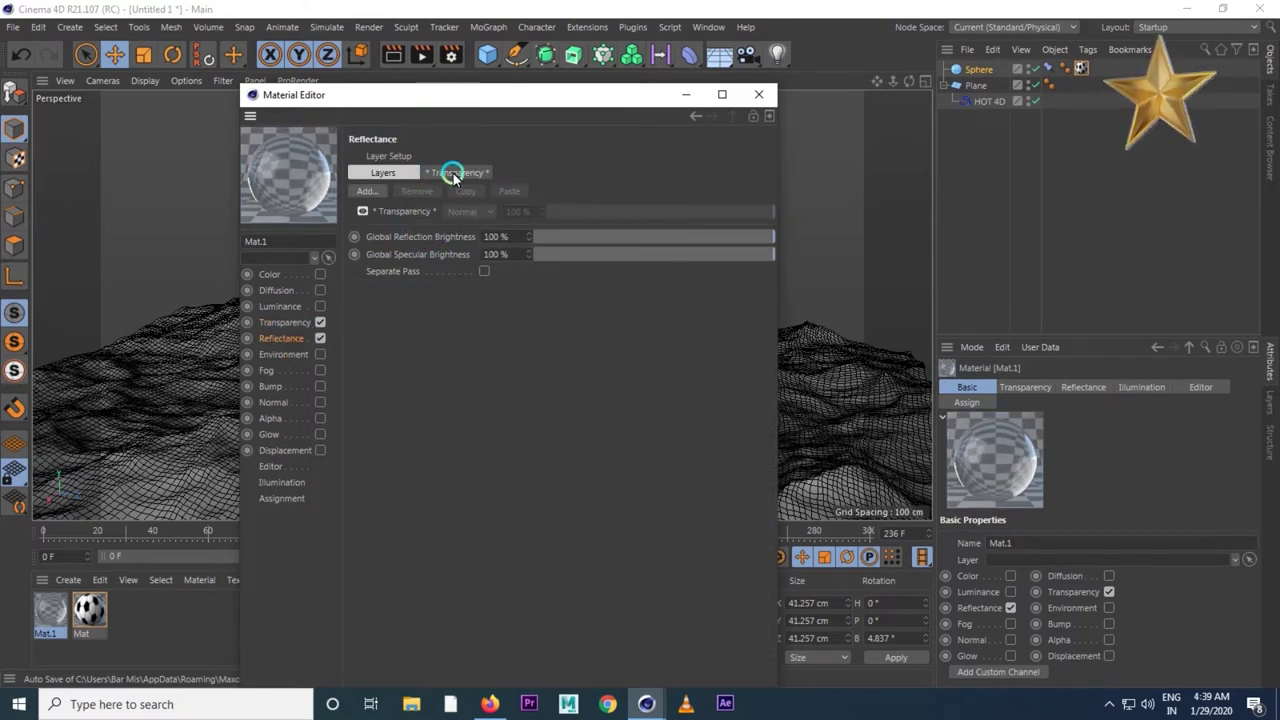
{"action": "left_click", "coordinate": [453, 174]}
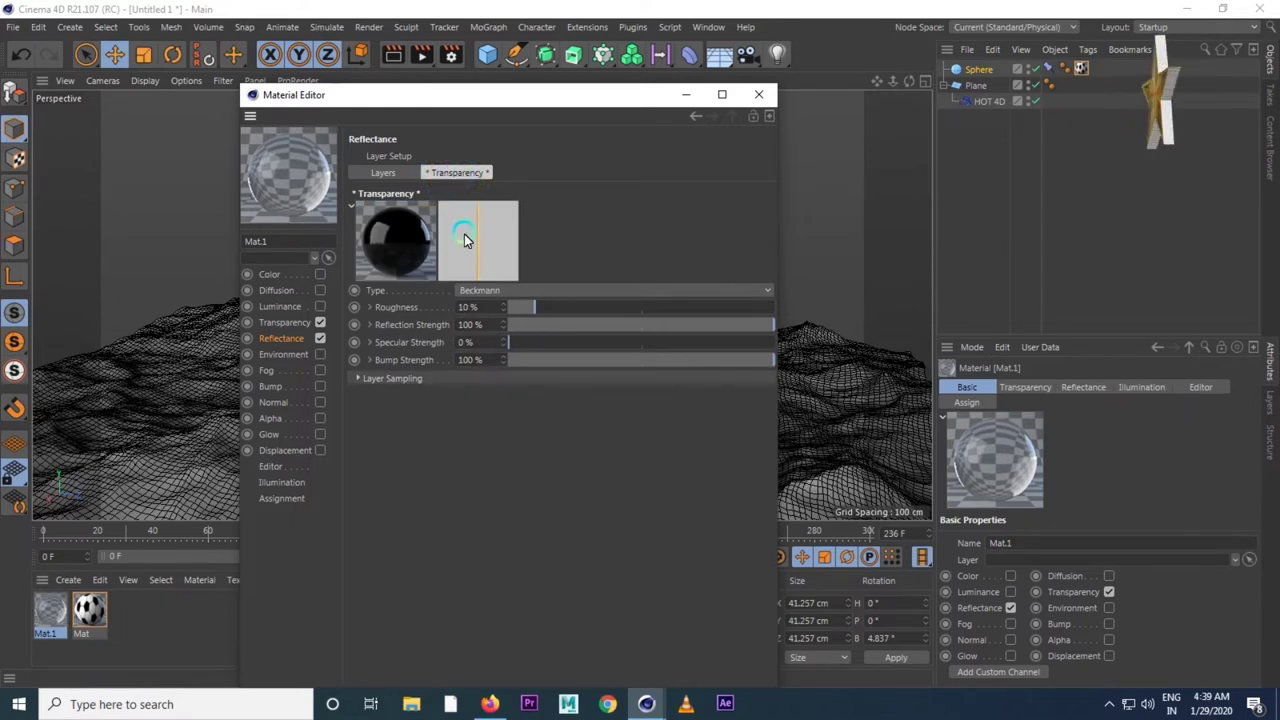
{"action": "left_click", "coordinate": [481, 290]}
{"action": "left_click", "coordinate": [496, 366]}
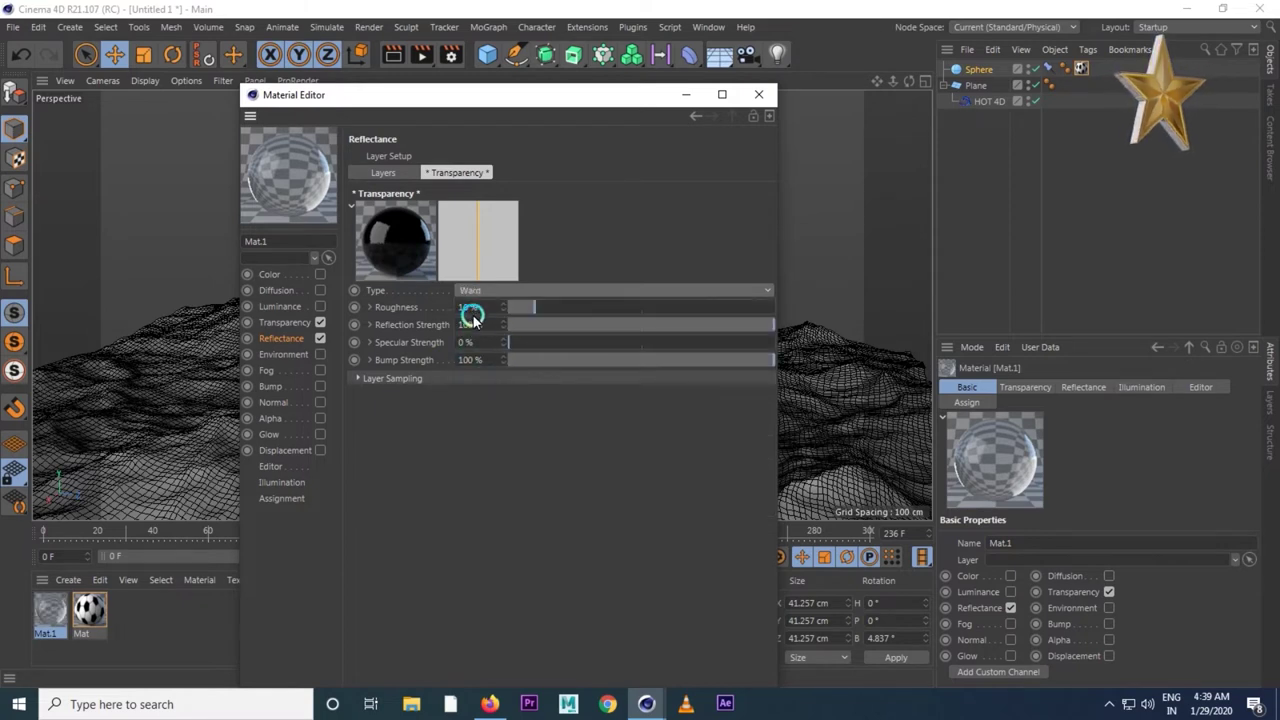
{"action": "left_click_drag", "start_coordinate": [472, 310], "coordinate": [421, 310]}
{"action": "type", "text": "2"}
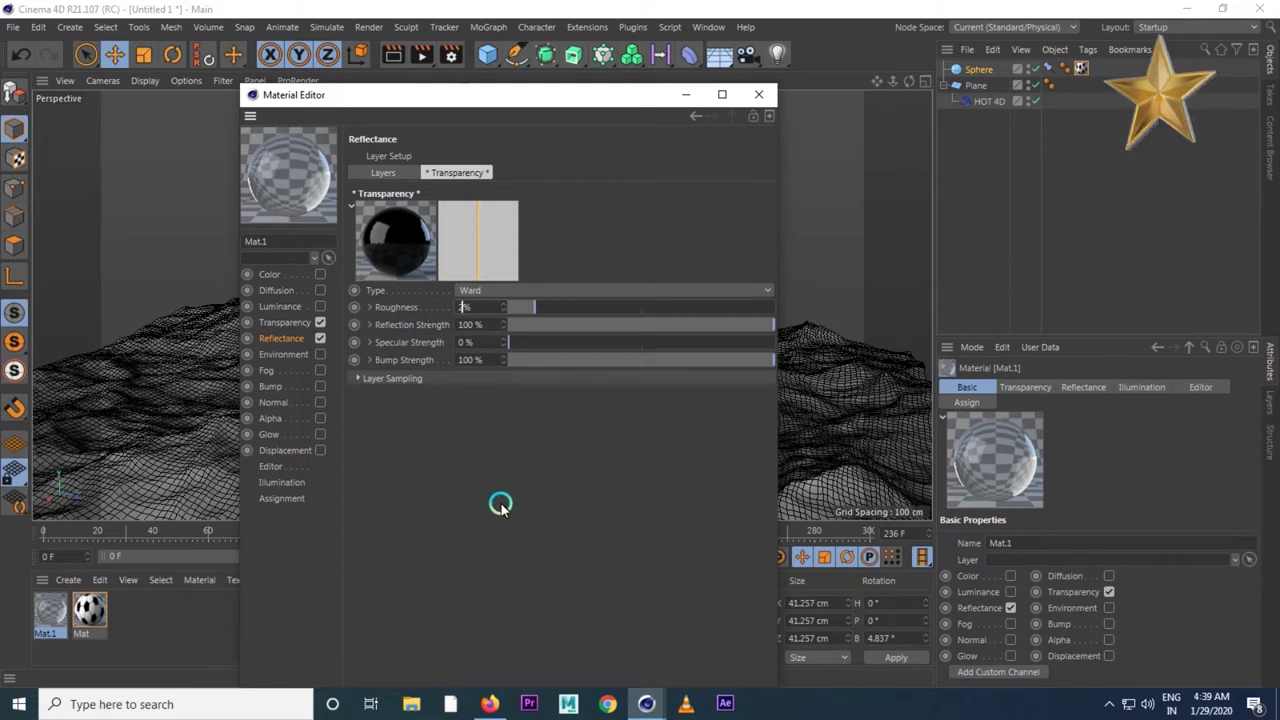
- Add a new Ward reflectance Layer 1 with 10% roughness and 20% specular strength
{"action": "left_click", "coordinate": [377, 174]}
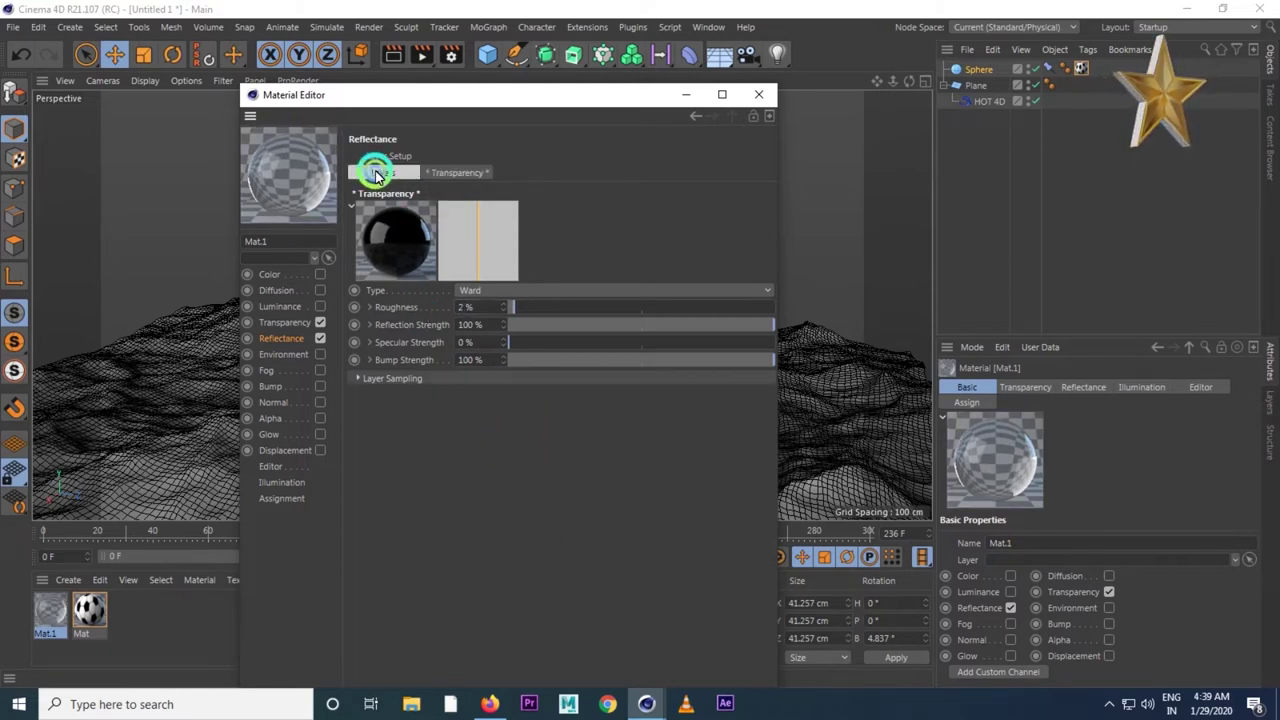
{"action": "left_click", "coordinate": [371, 190]}
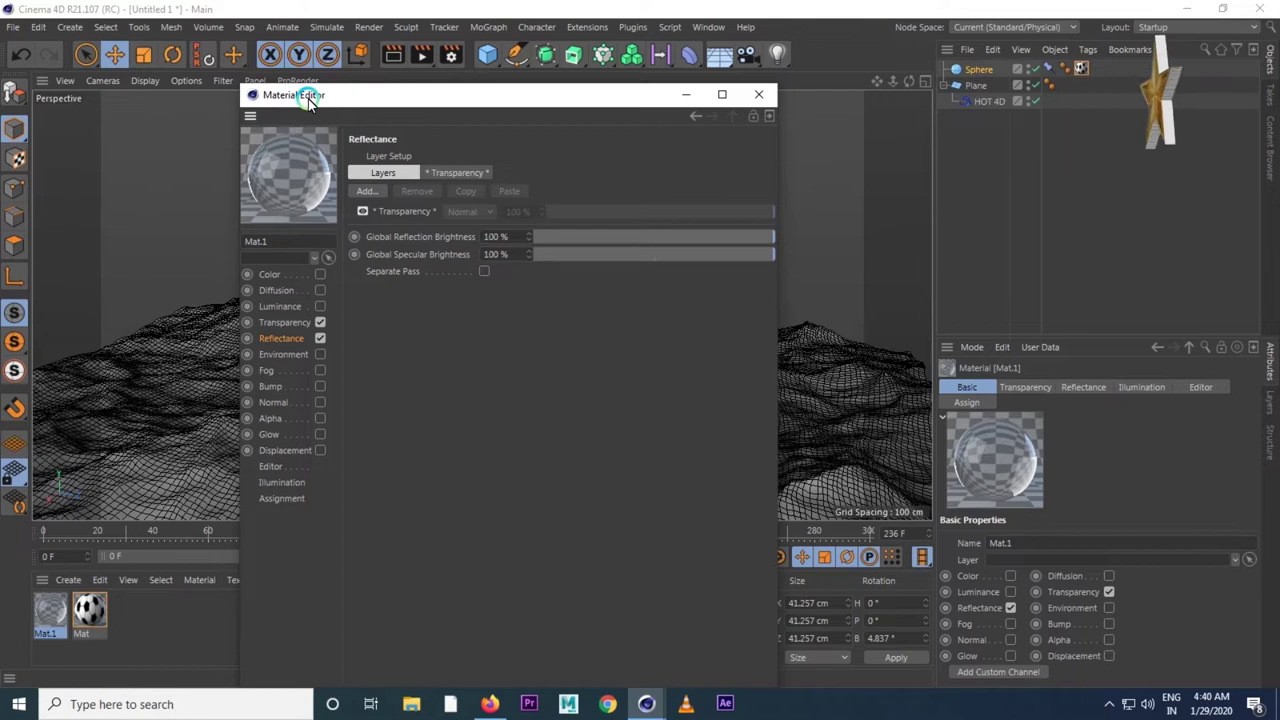
{"action": "left_click", "coordinate": [367, 190]}
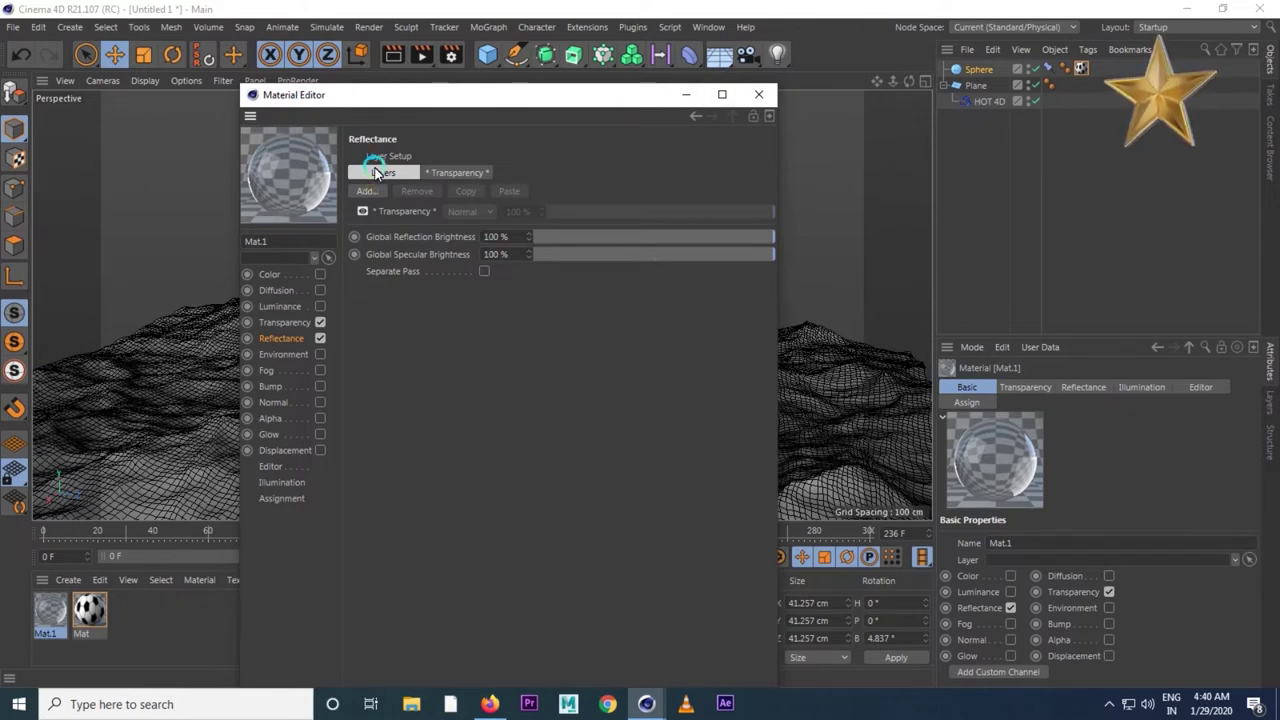
{"action": "left_click", "coordinate": [449, 172]}
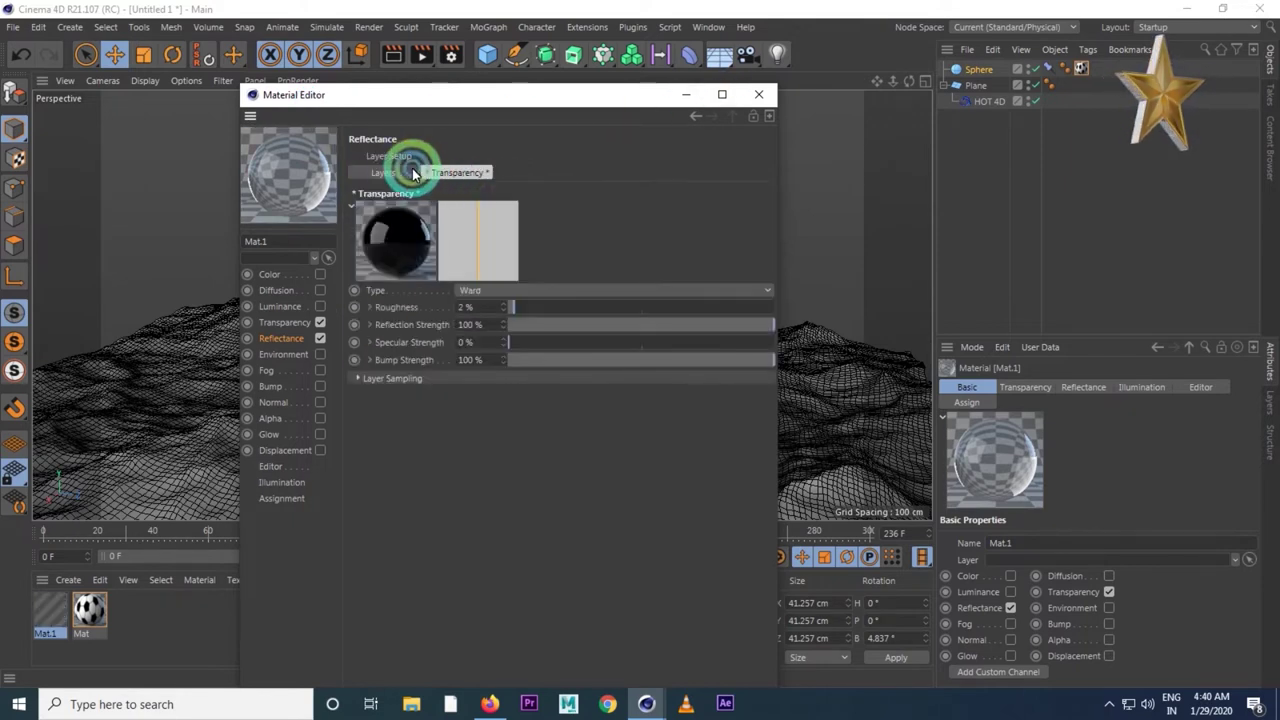
{"action": "left_click", "coordinate": [387, 174]}
{"action": "left_click", "coordinate": [362, 190]}
{"action": "left_click", "coordinate": [415, 250]}
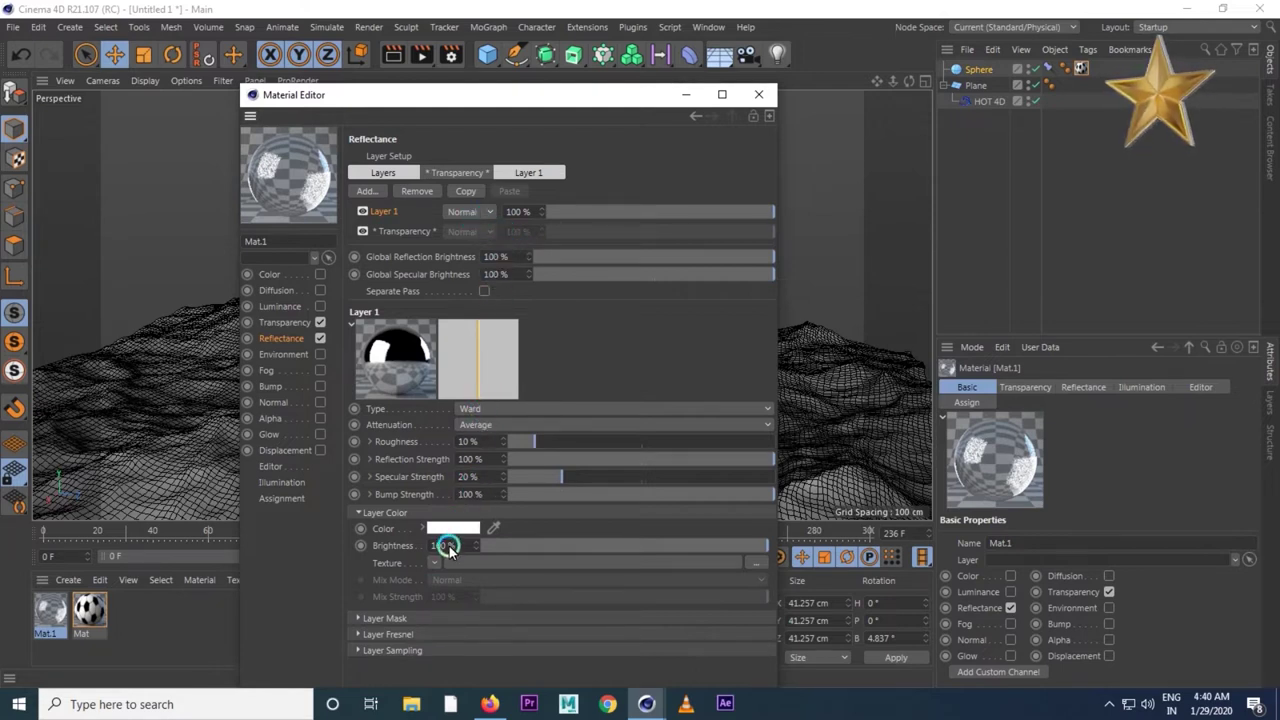
- Set Layer 1's Fresnel to Dielectric with the Water (Ice) preset (IOR 1.31), and enable Bump
{"action": "left_click", "coordinate": [356, 633]}
{"action": "left_click", "coordinate": [437, 652]}
{"action": "left_click_drag", "start_coordinate": [773, 475], "coordinate": [769, 540]}
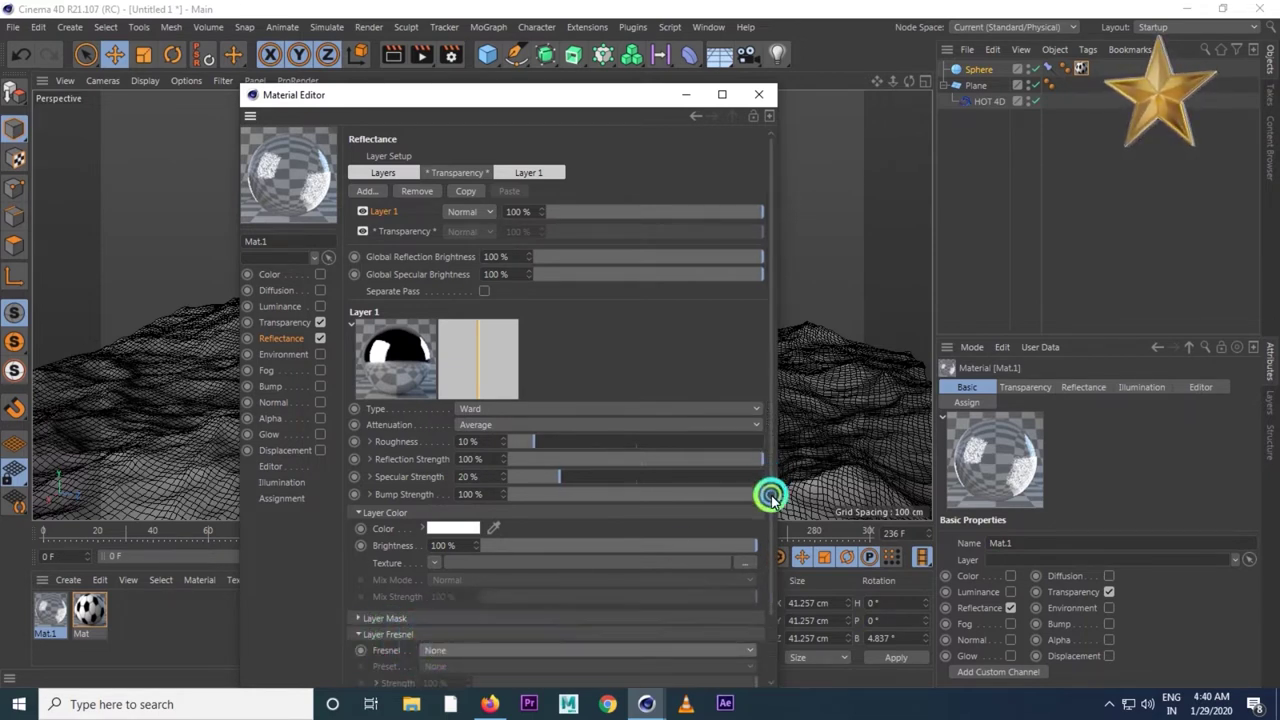
{"action": "left_click", "coordinate": [403, 597]}
{"action": "left_click", "coordinate": [440, 585]}
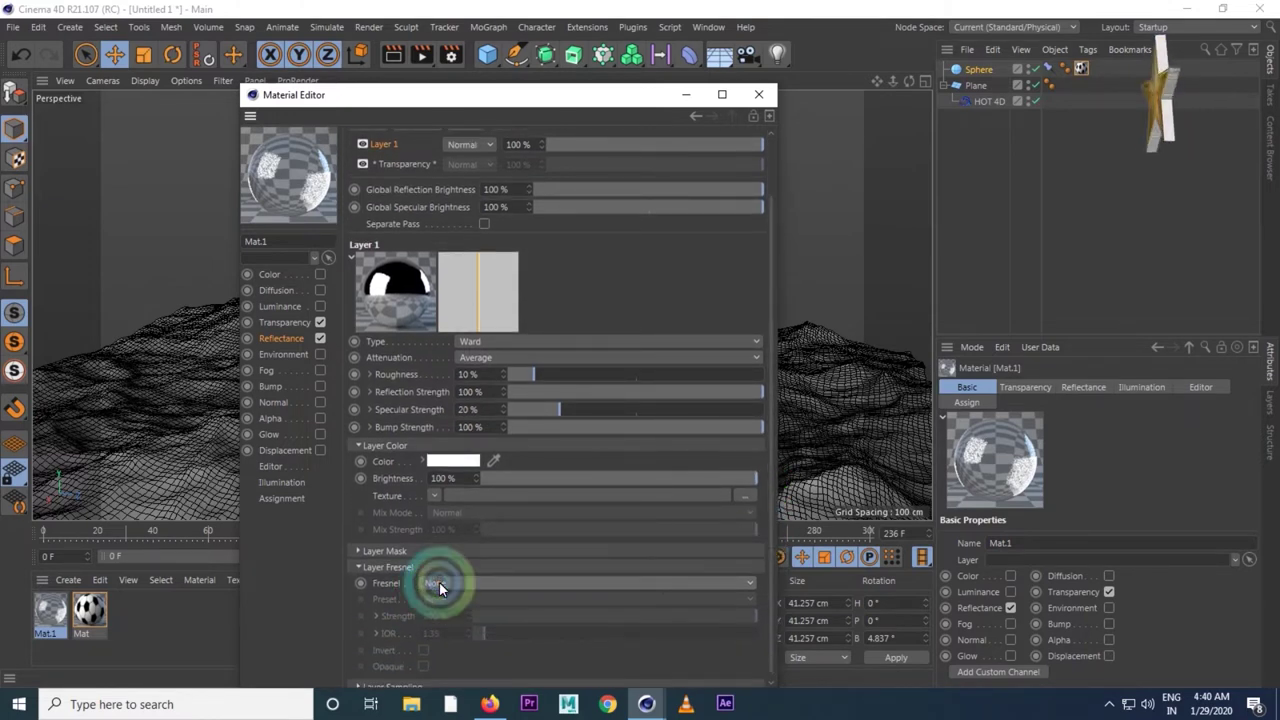
{"action": "left_click", "coordinate": [438, 590]}
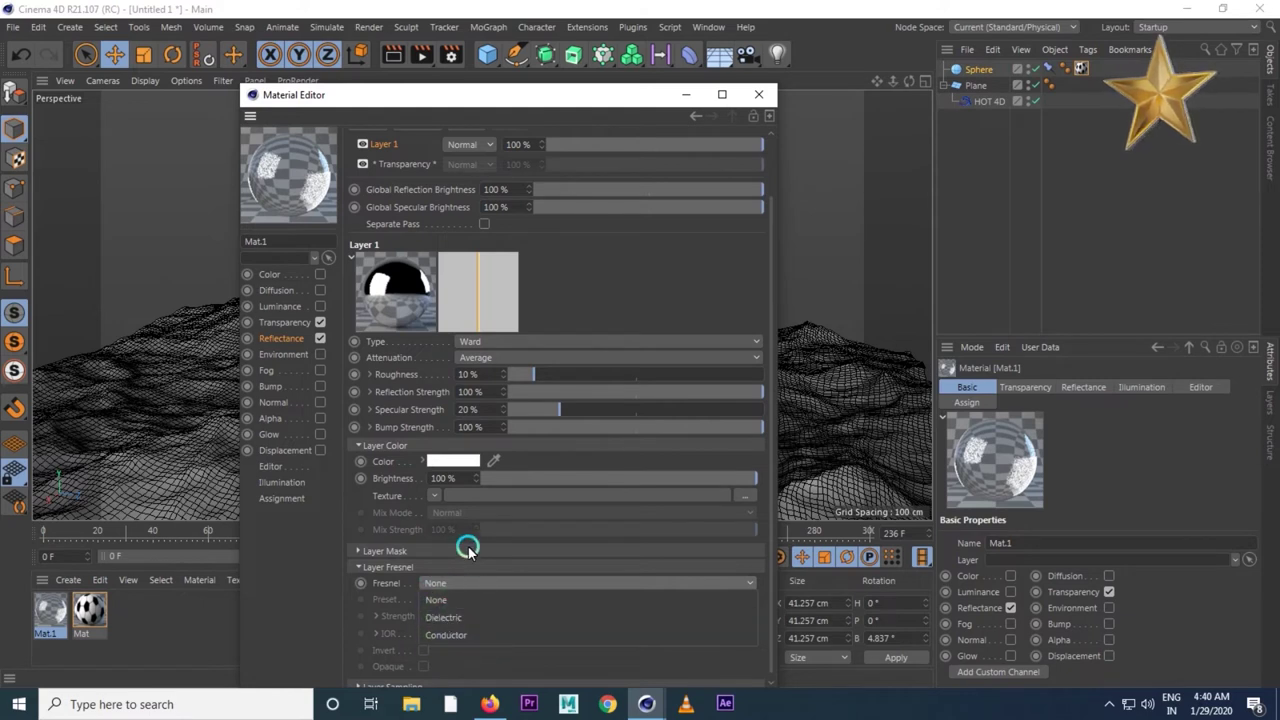
{"action": "left_click", "coordinate": [443, 585]}
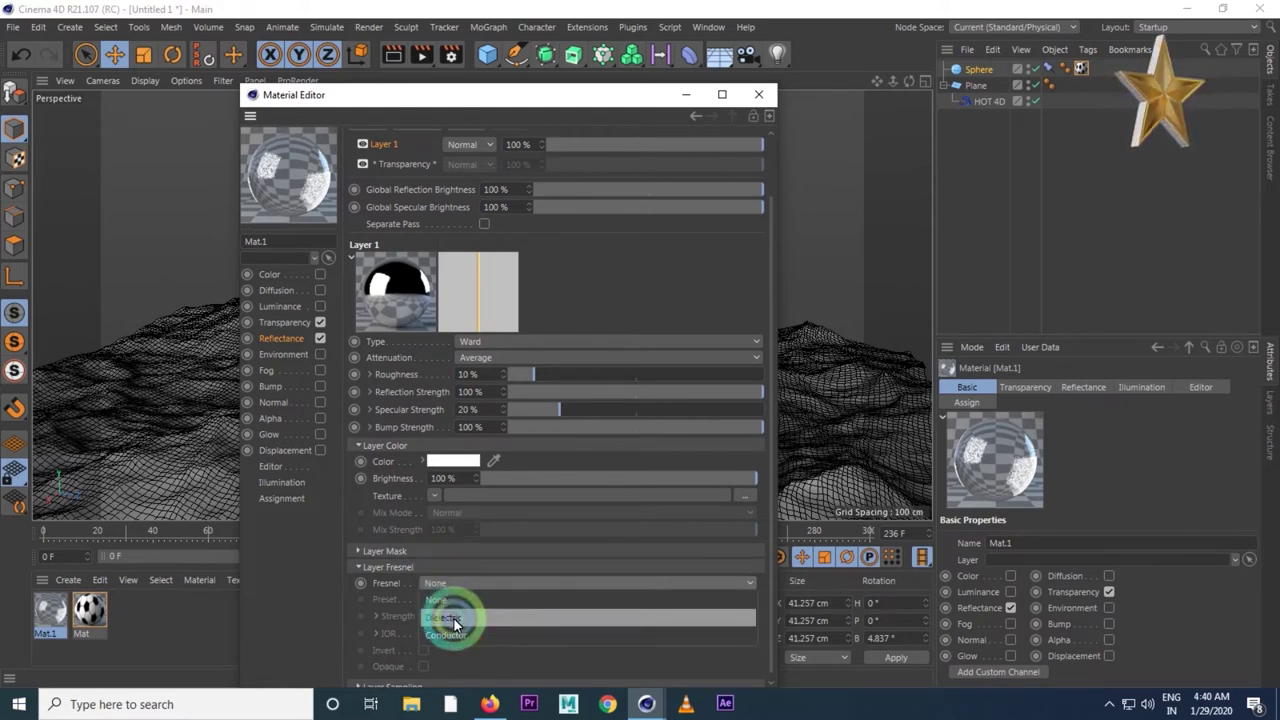
{"action": "left_click", "coordinate": [440, 620]}
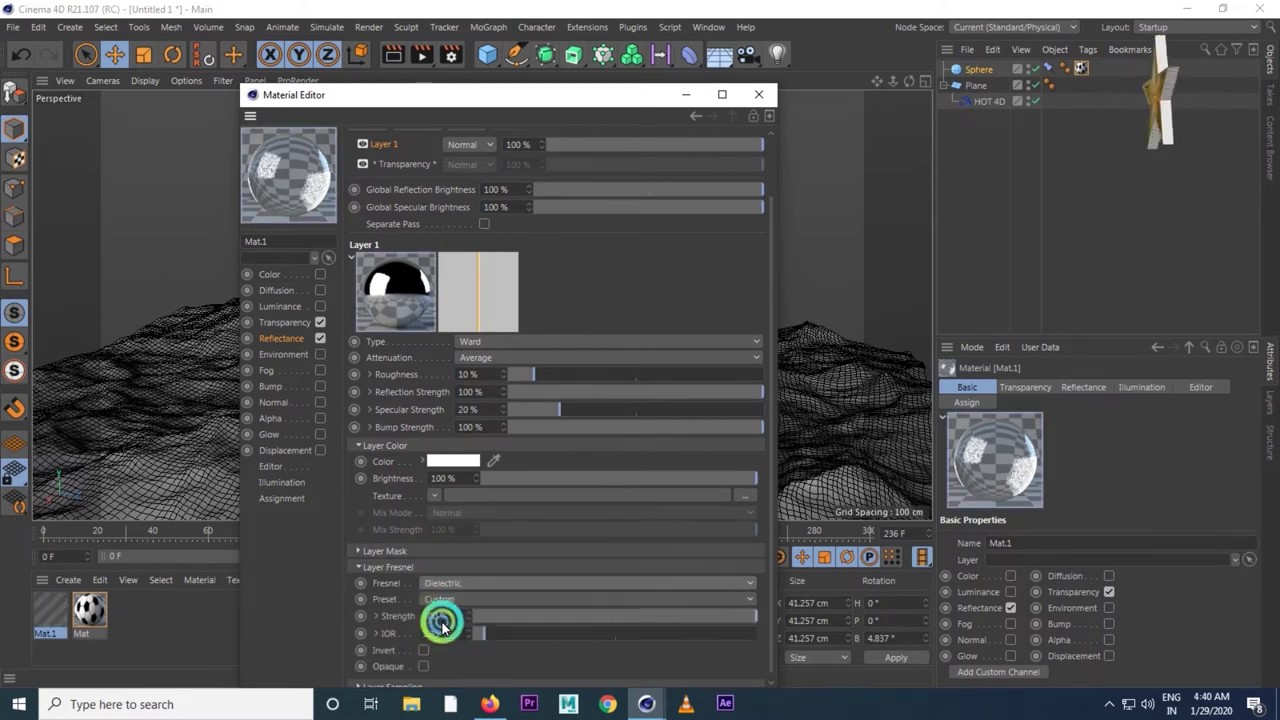
{"action": "left_click", "coordinate": [450, 598]}
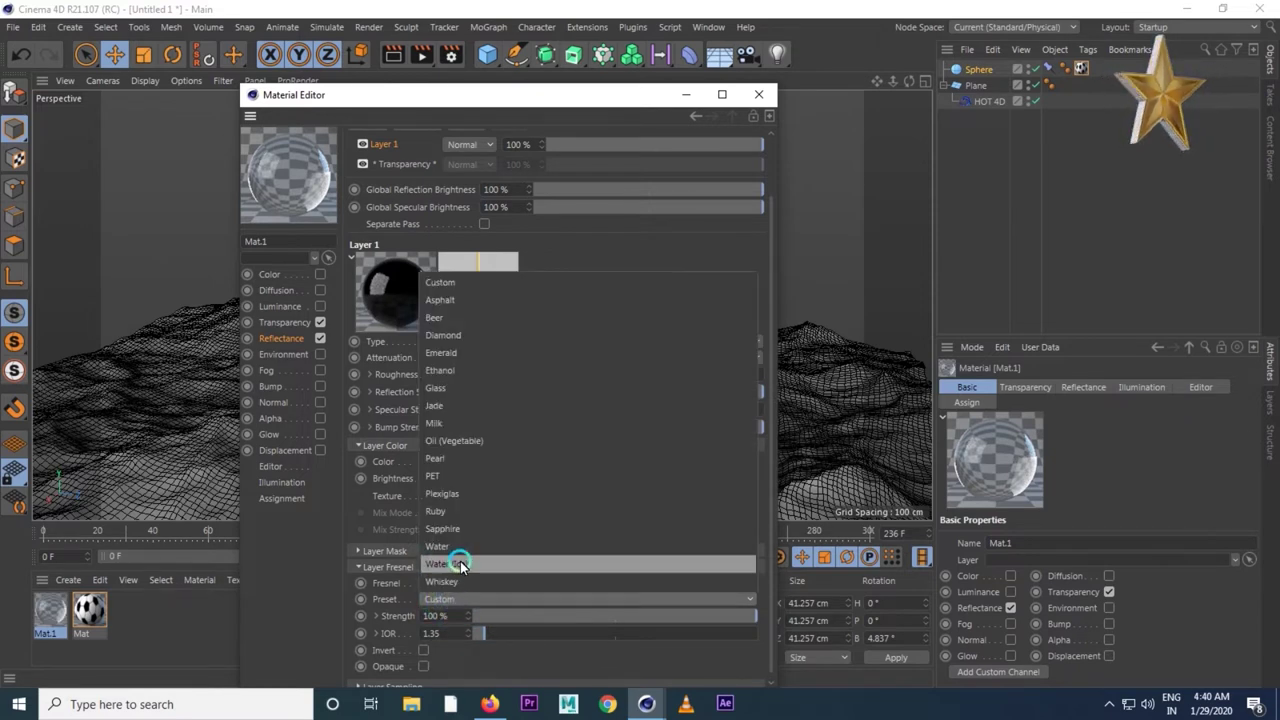
{"action": "left_click", "coordinate": [461, 566]}
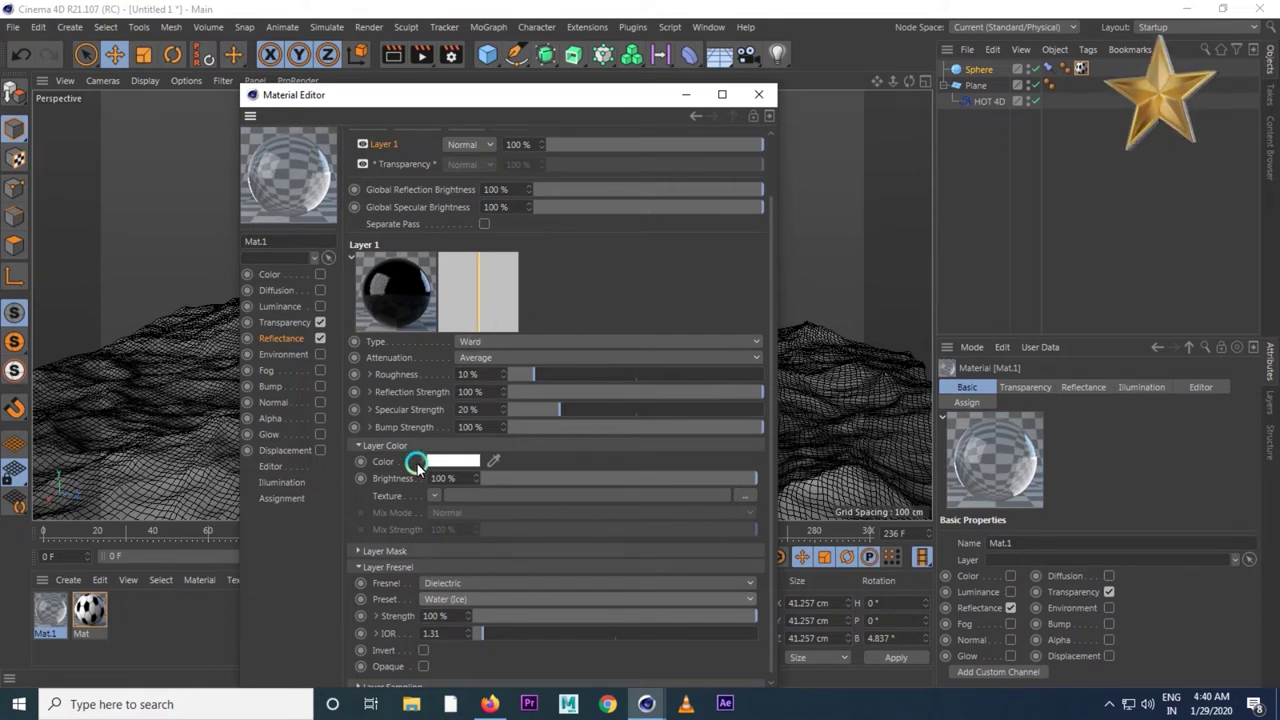
{"action": "left_click", "coordinate": [319, 386]}
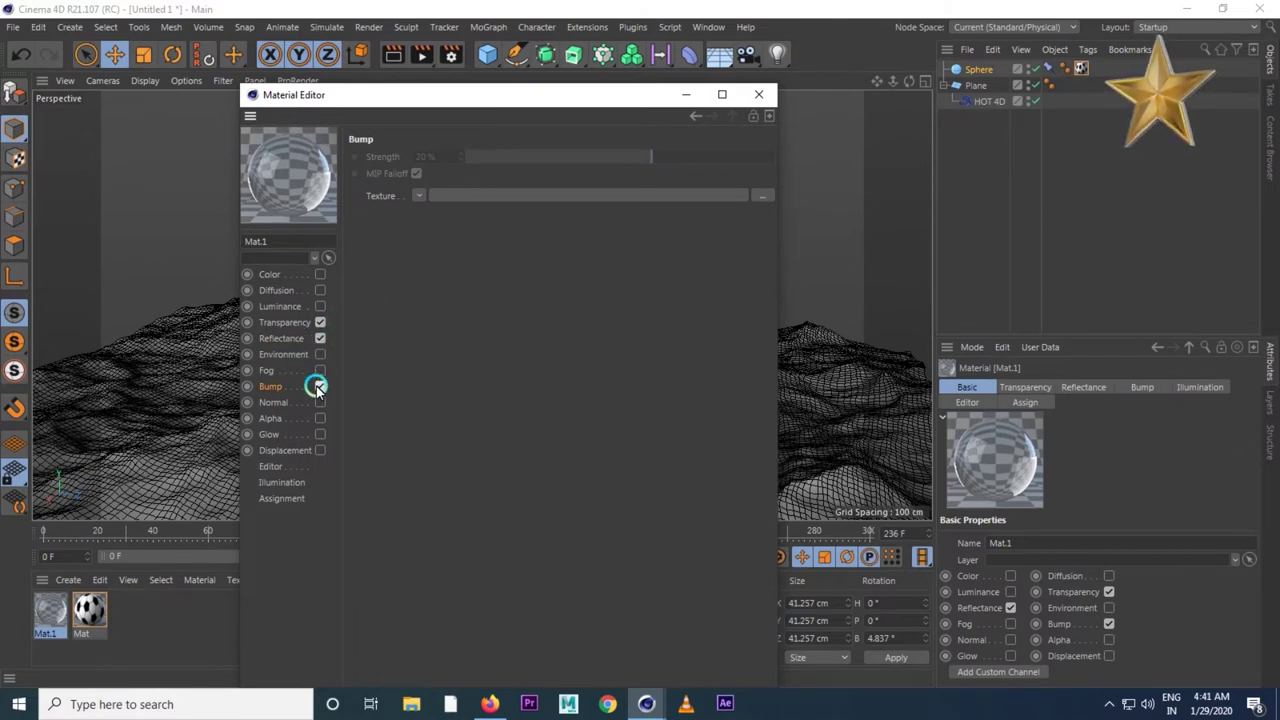
- Use a Displaced Turbulence Noise as Mat.1's bump at 400% Global Scale, then close the editor
{"action": "left_click", "coordinate": [417, 195]}
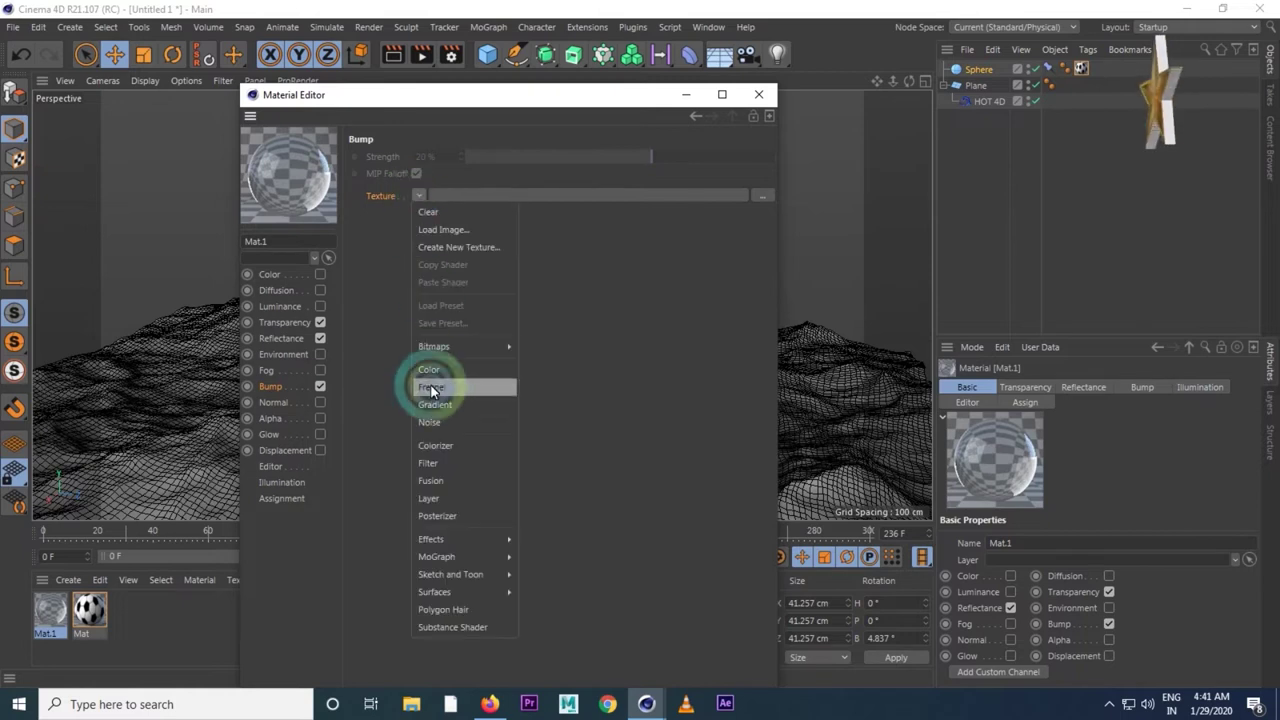
{"action": "left_click", "coordinate": [430, 422]}
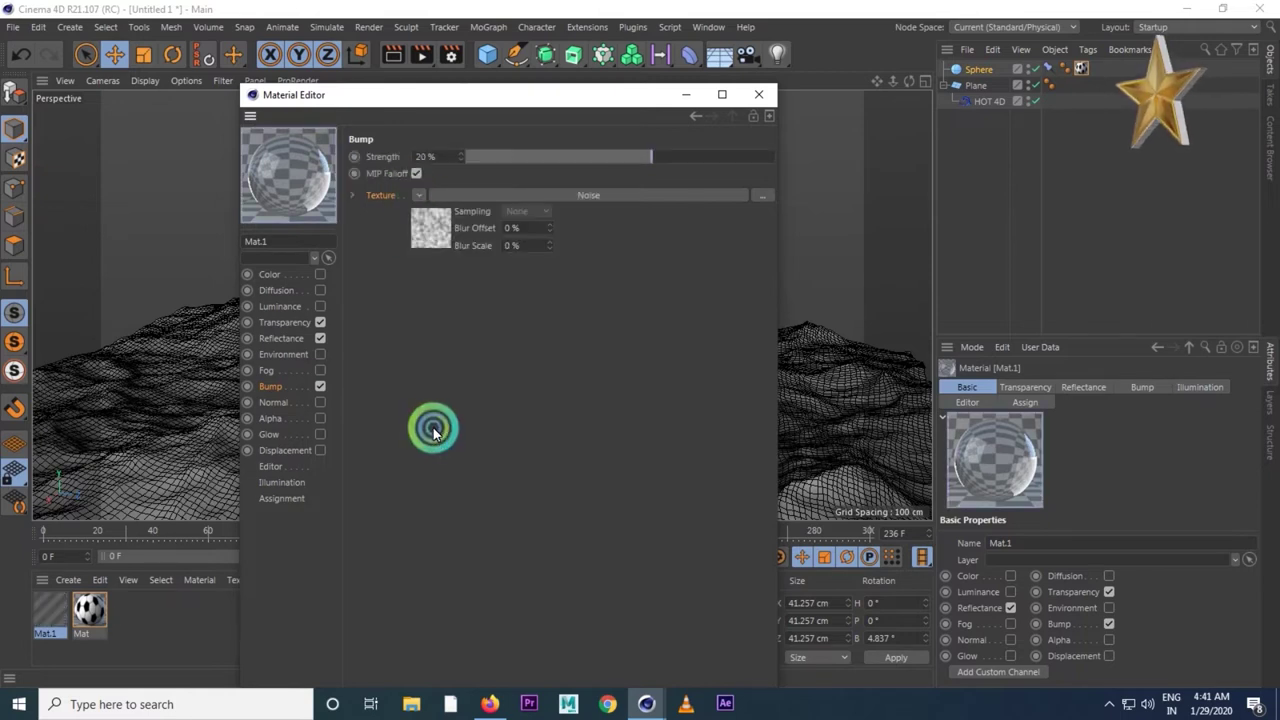
{"action": "left_click", "coordinate": [432, 235]}
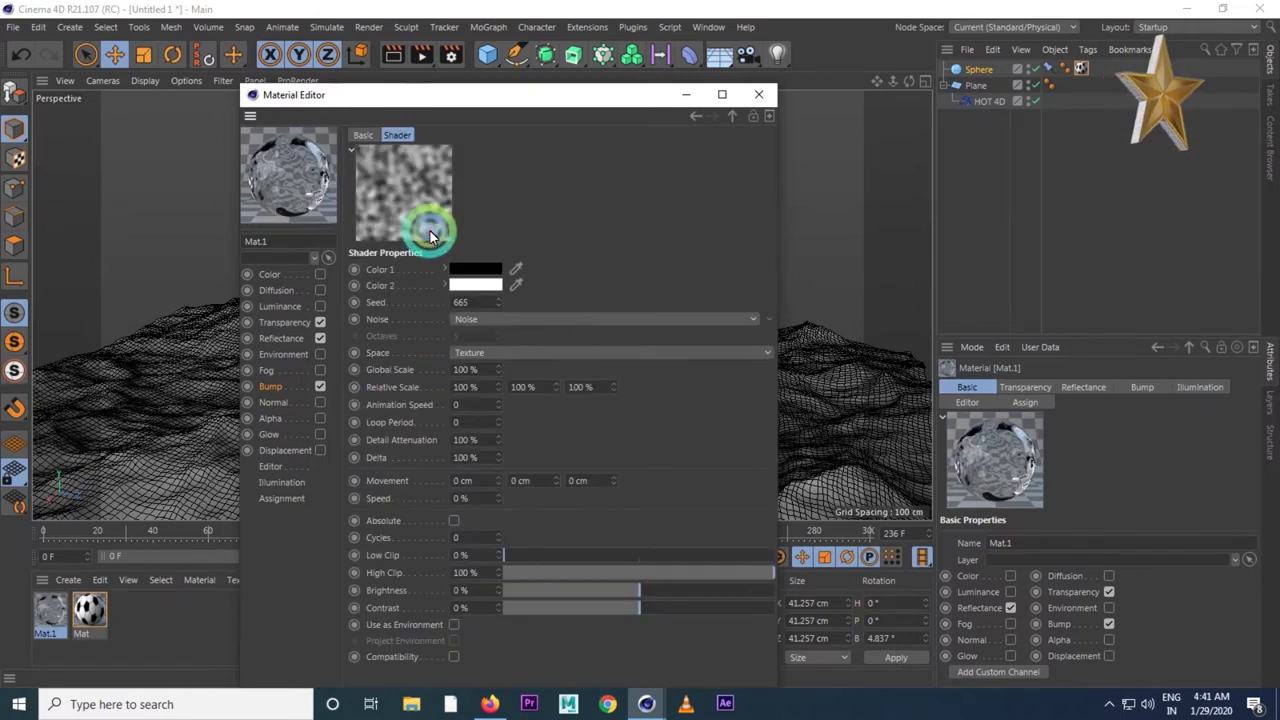
{"action": "left_click", "coordinate": [487, 322]}
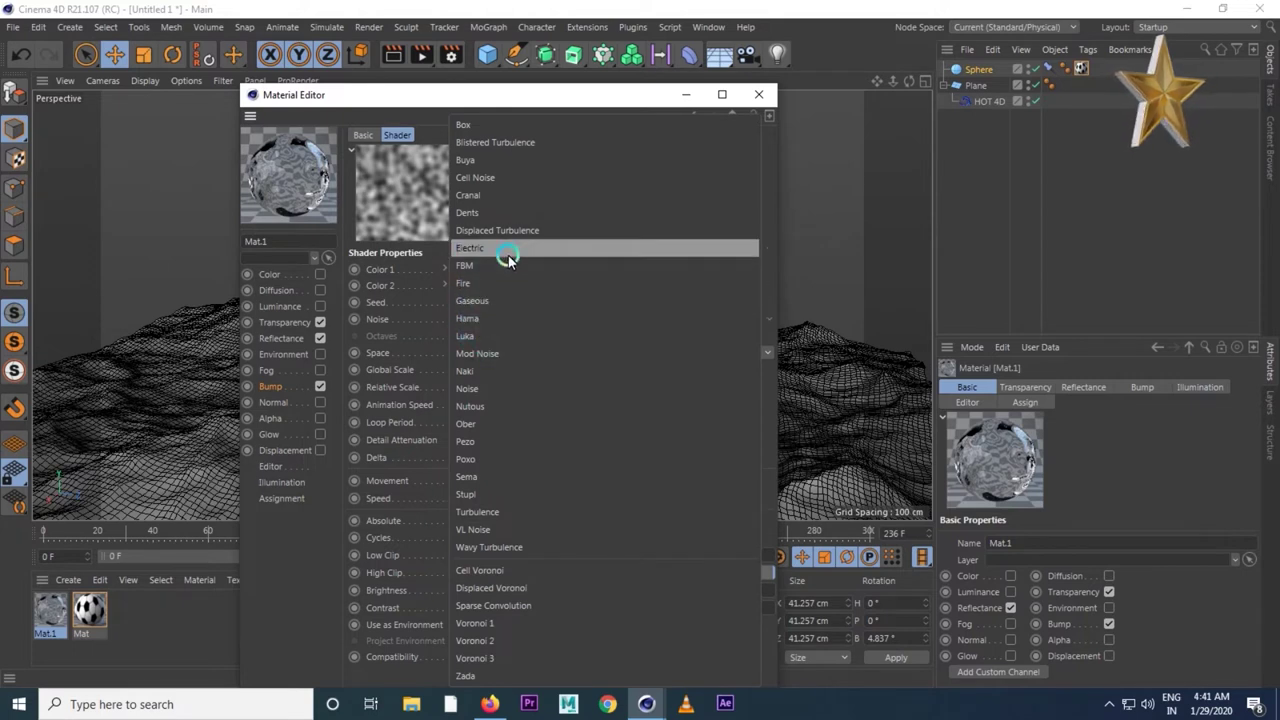
{"action": "left_click", "coordinate": [529, 233]}
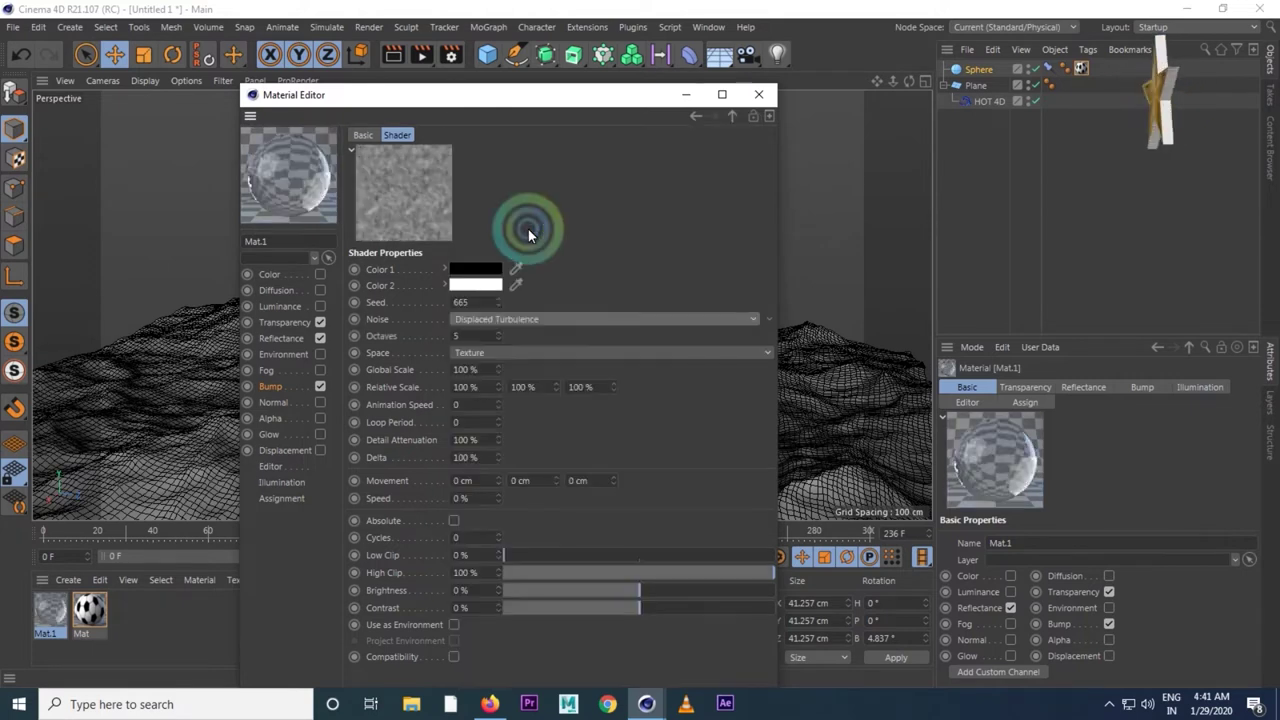
{"action": "double_click", "coordinate": [469, 370]}
{"action": "type", "text": "4"}
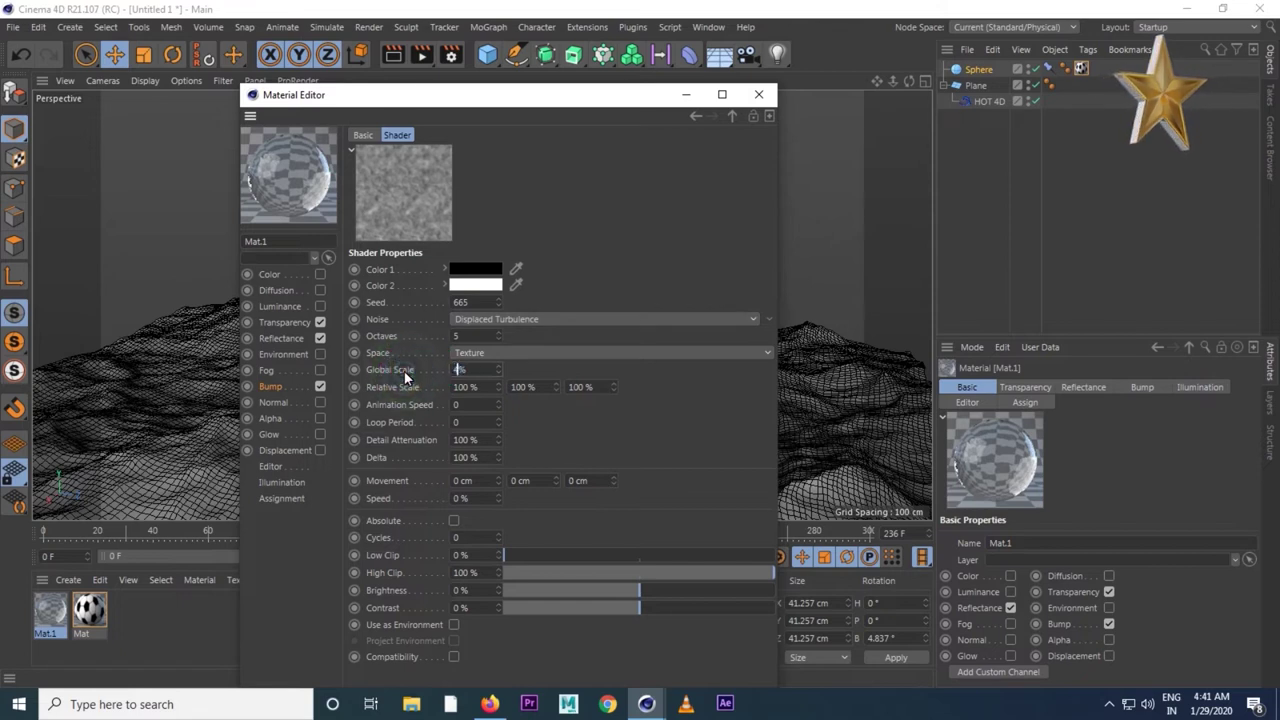
{"action": "type", "text": "00"}
{"action": "left_click", "coordinate": [566, 370]}
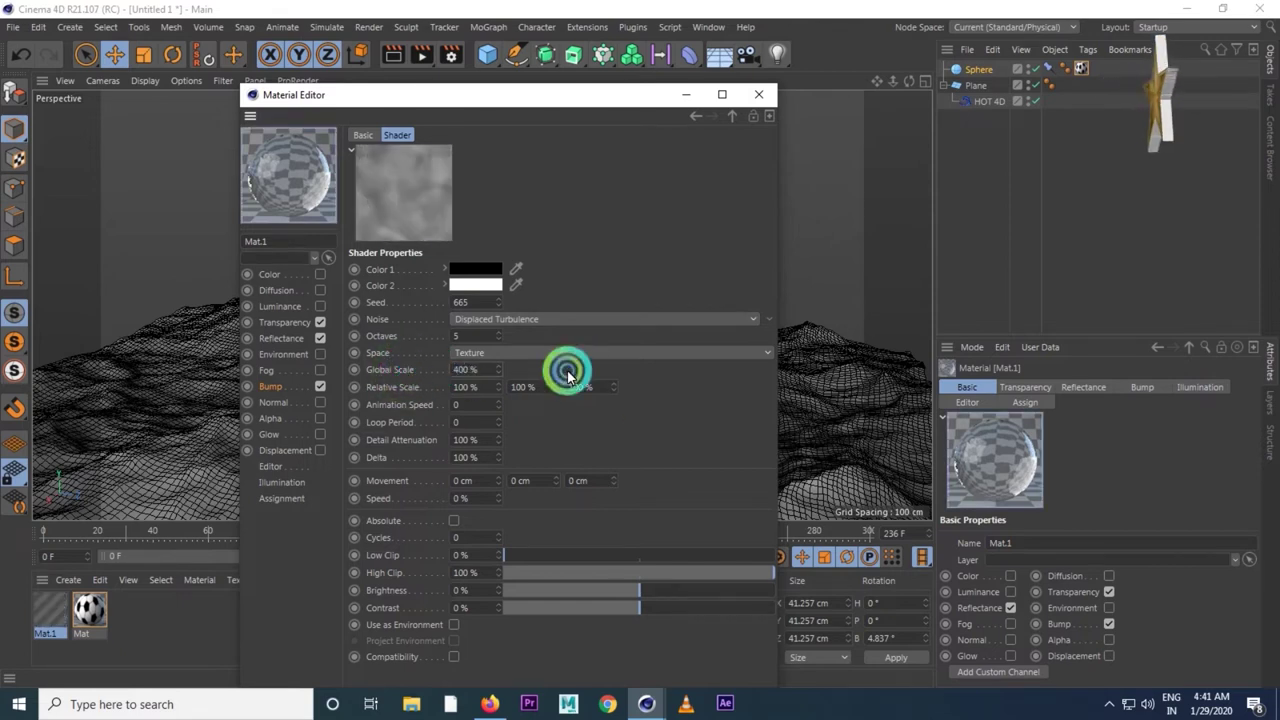
{"action": "left_click", "coordinate": [407, 222]}
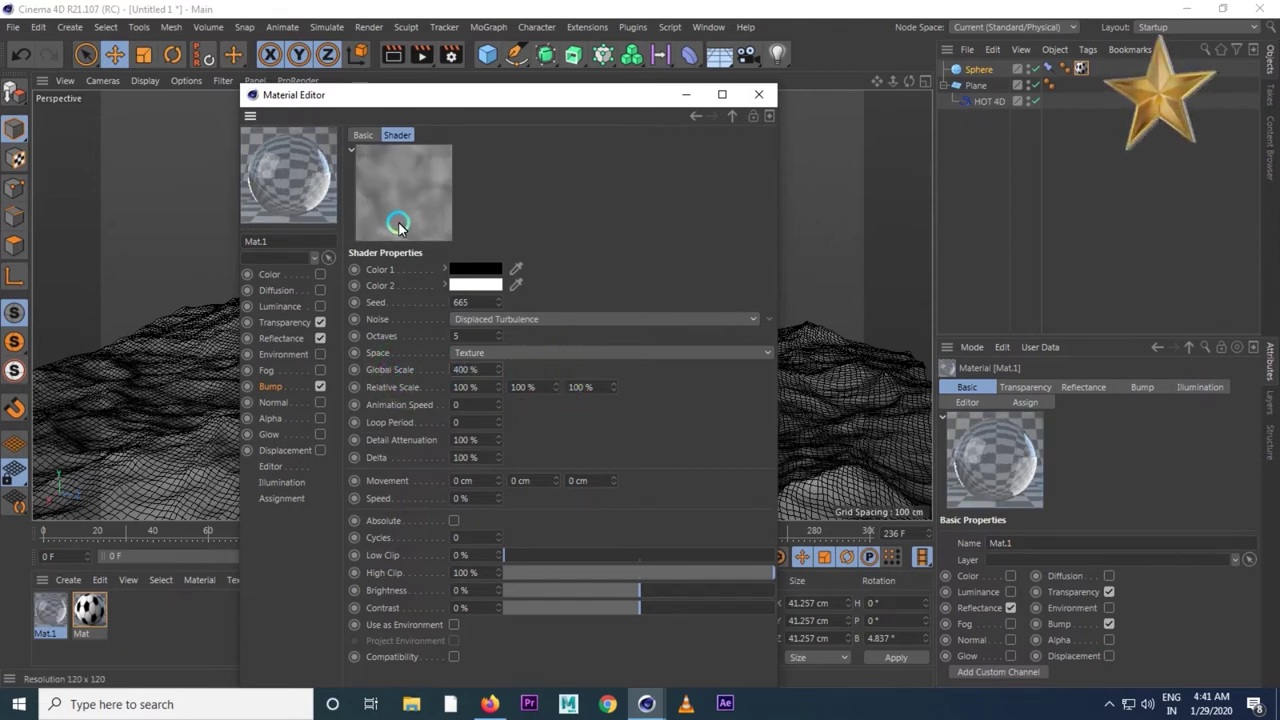
{"action": "left_click", "coordinate": [768, 93]}
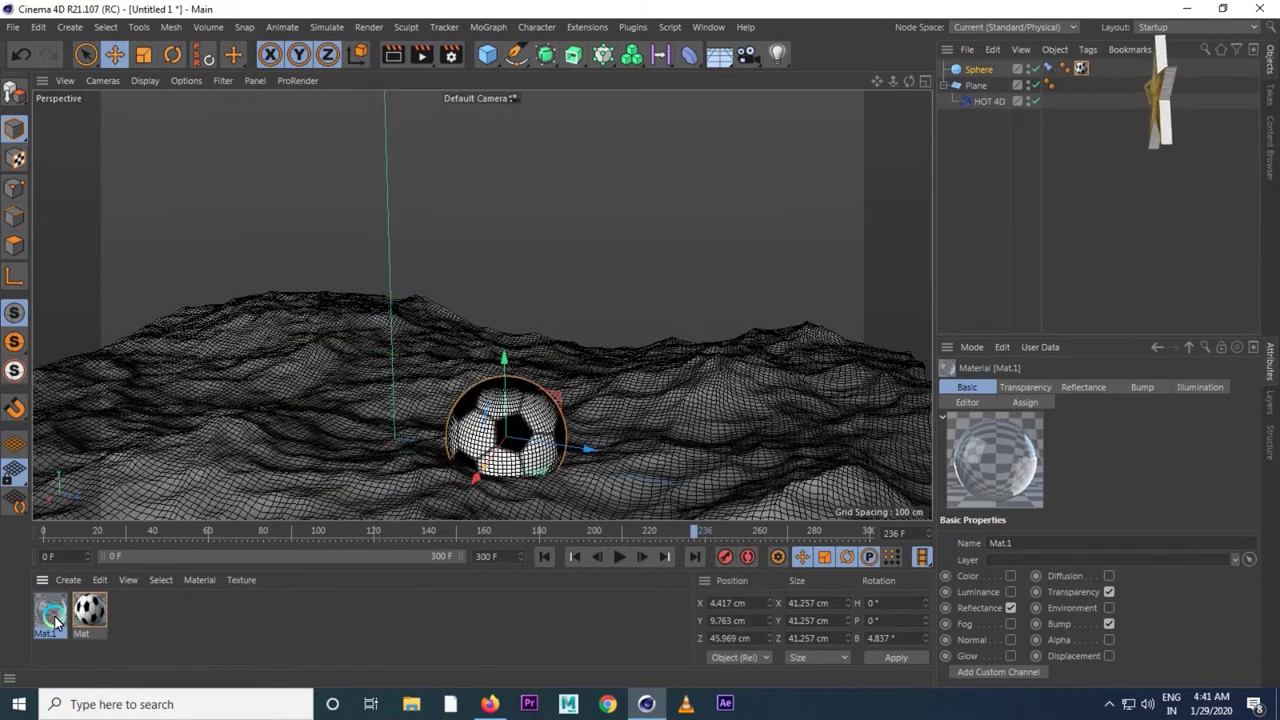
- Apply Mat.1 to the ocean Plane and run a quick test render, then cancel it
{"action": "left_click_drag", "start_coordinate": [55, 622], "coordinate": [320, 445]}
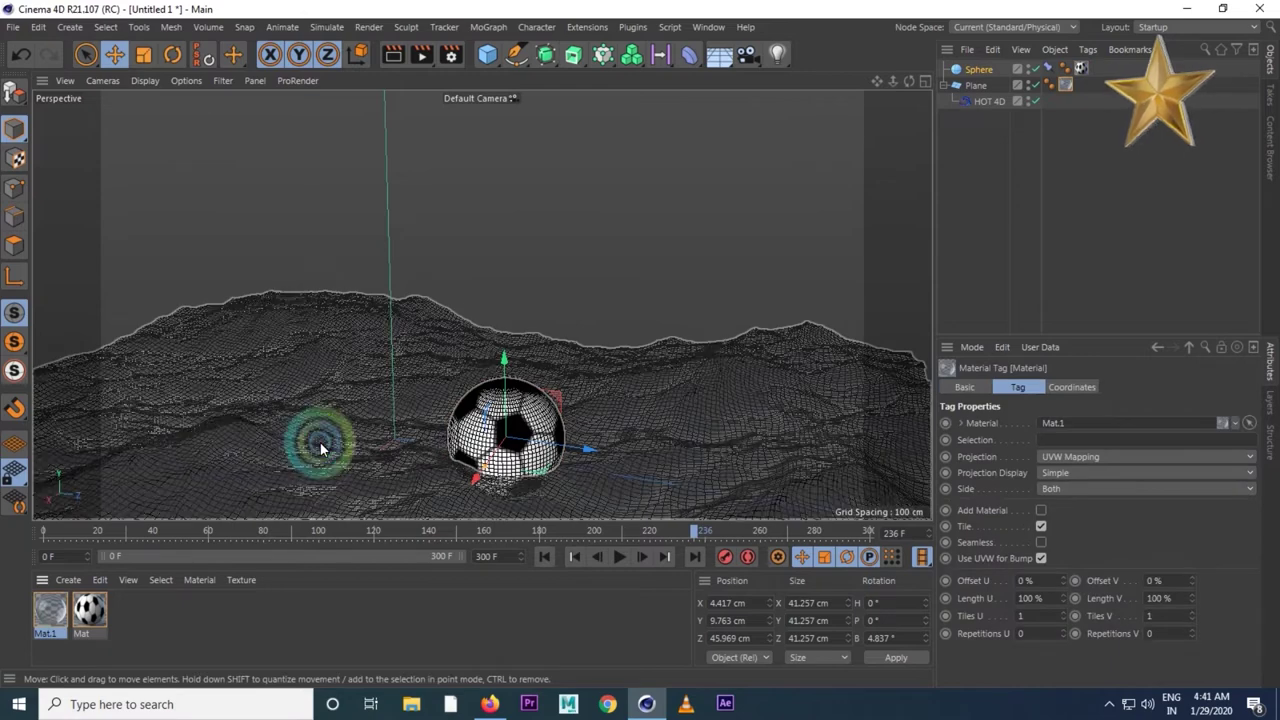
{"action": "left_click", "coordinate": [391, 55]}
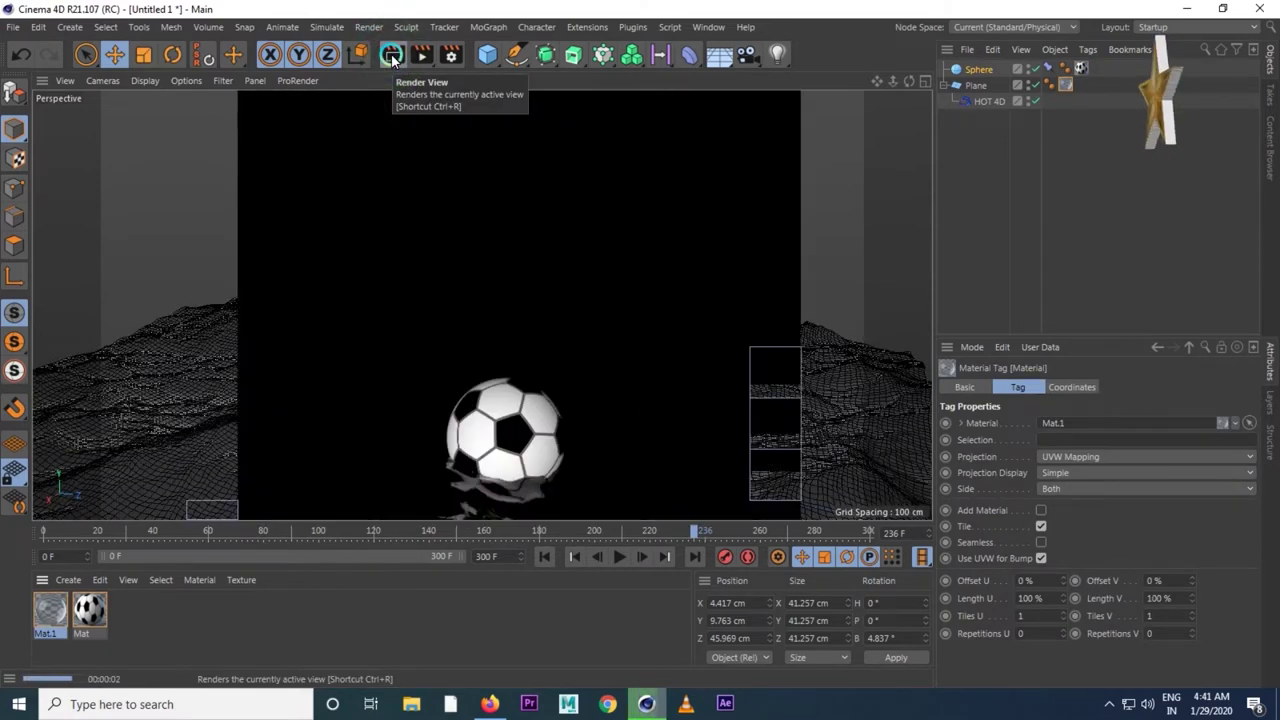
{"action": "key", "text": "Escape"}
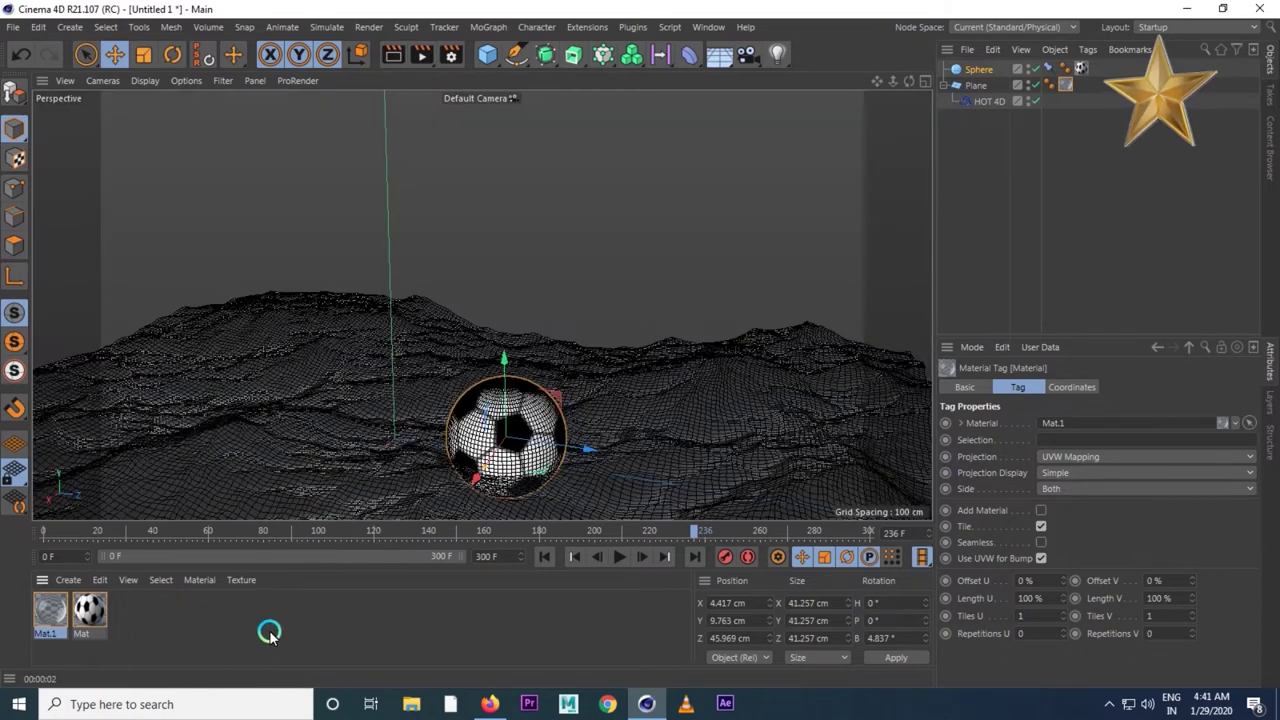
{"action": "left_click", "coordinate": [404, 606]}
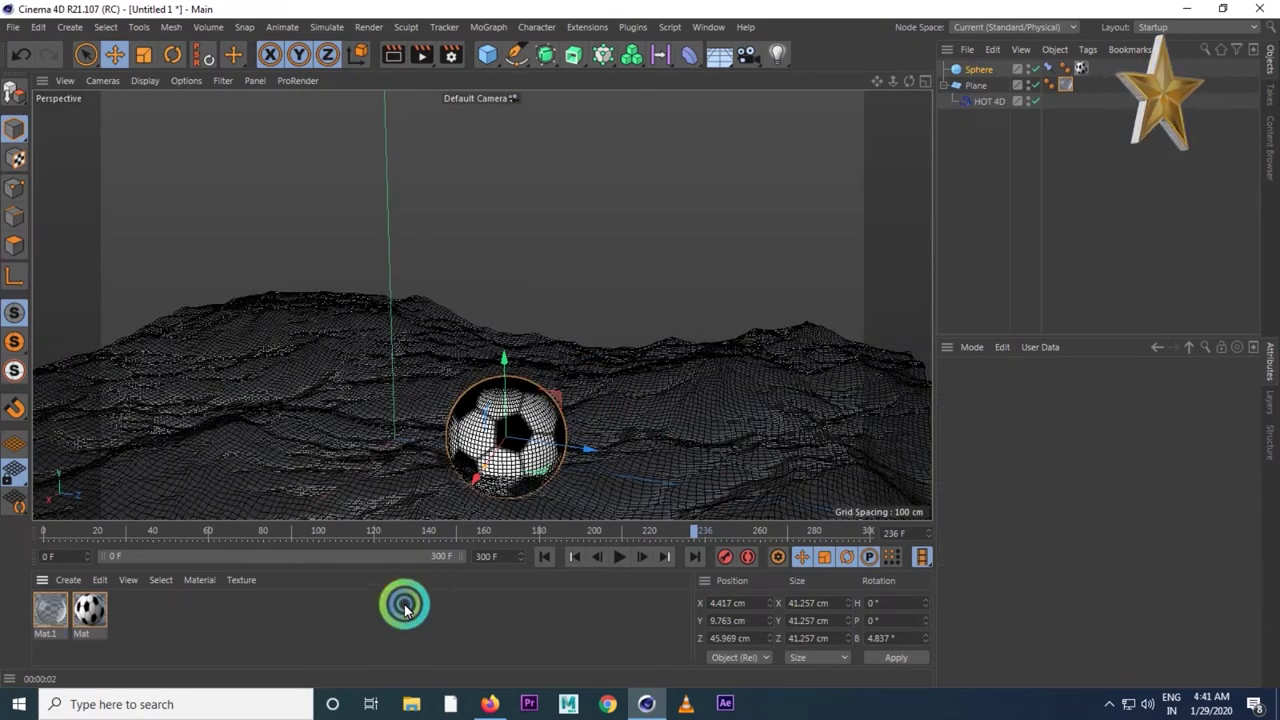
{"action": "left_click", "coordinate": [69, 585]}
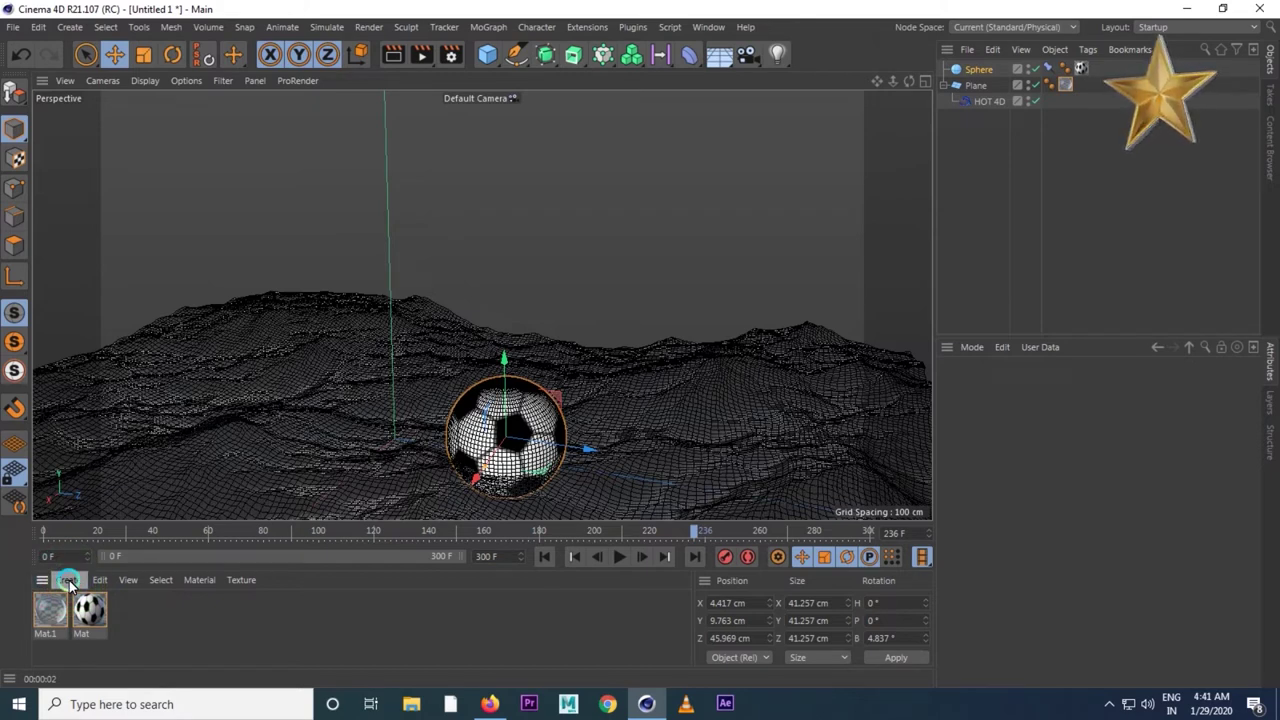
{"action": "left_click", "coordinate": [77, 583]}
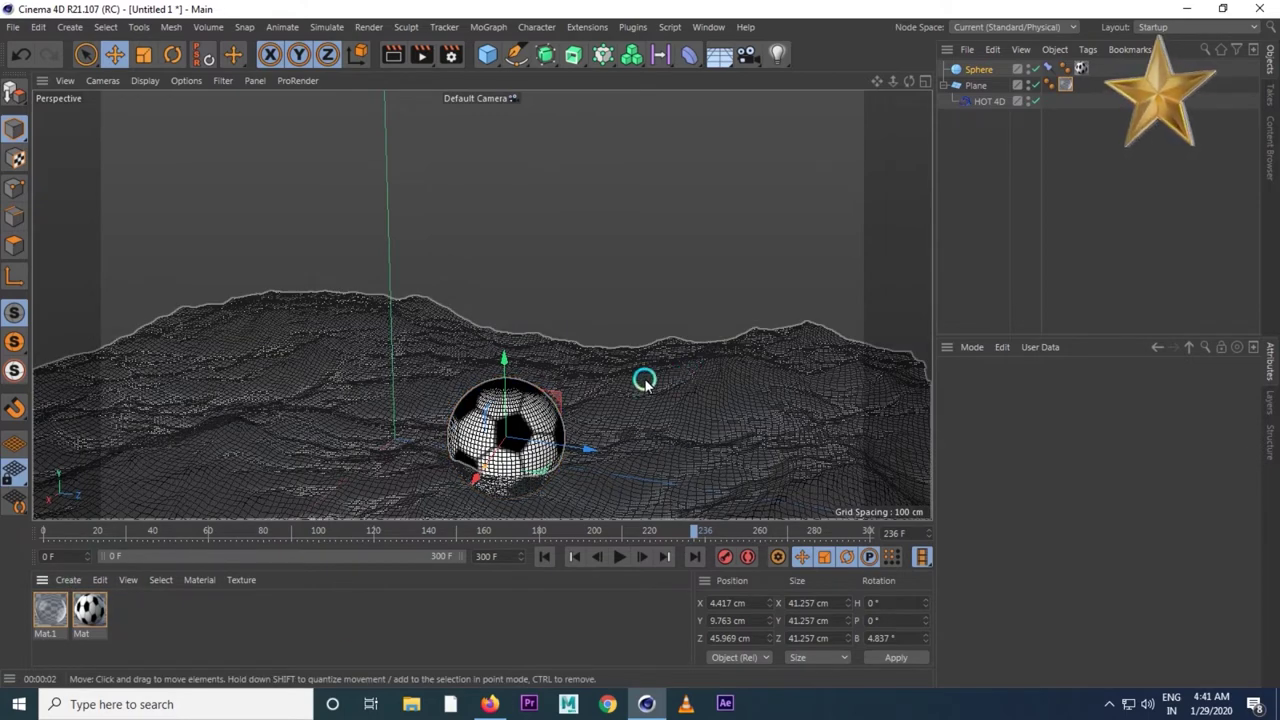
- Create material Mat.2 with sky_equi.jpg loaded as its Color texture
{"action": "left_click", "coordinate": [68, 580]}
{"action": "left_click", "coordinate": [90, 397]}
{"action": "double_click", "coordinate": [48, 608]}
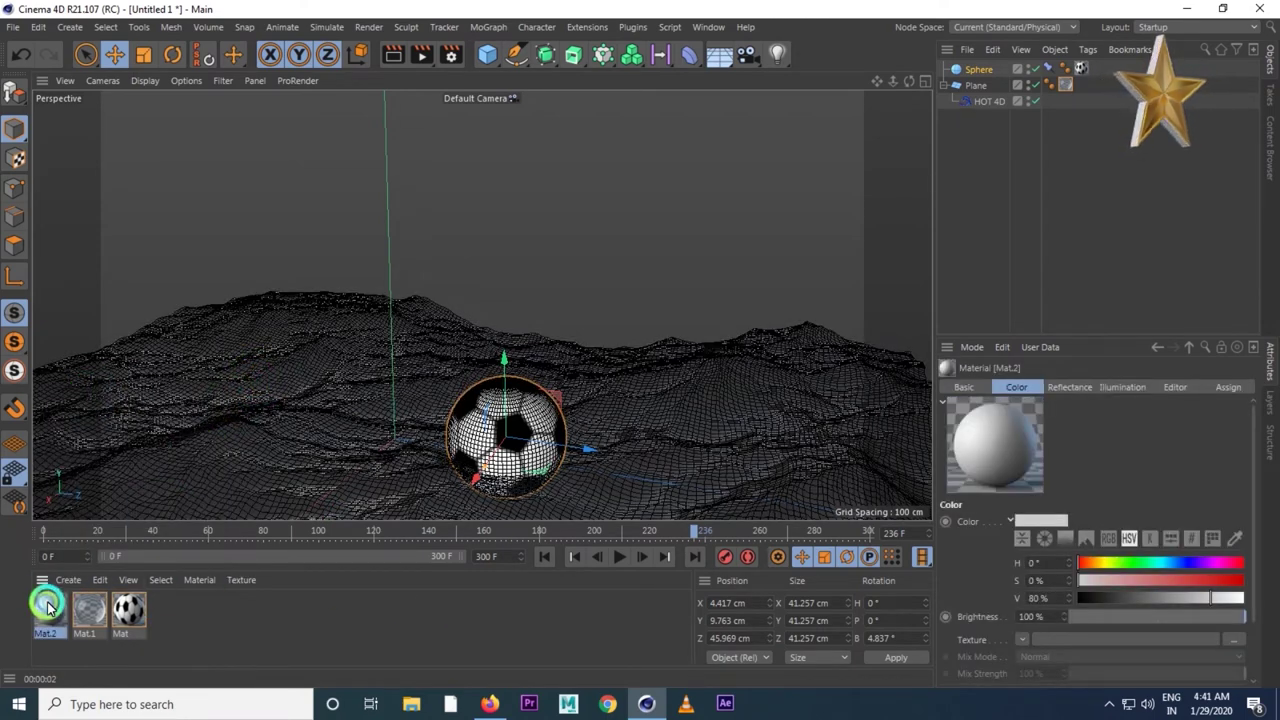
{"action": "left_click", "coordinate": [278, 333]}
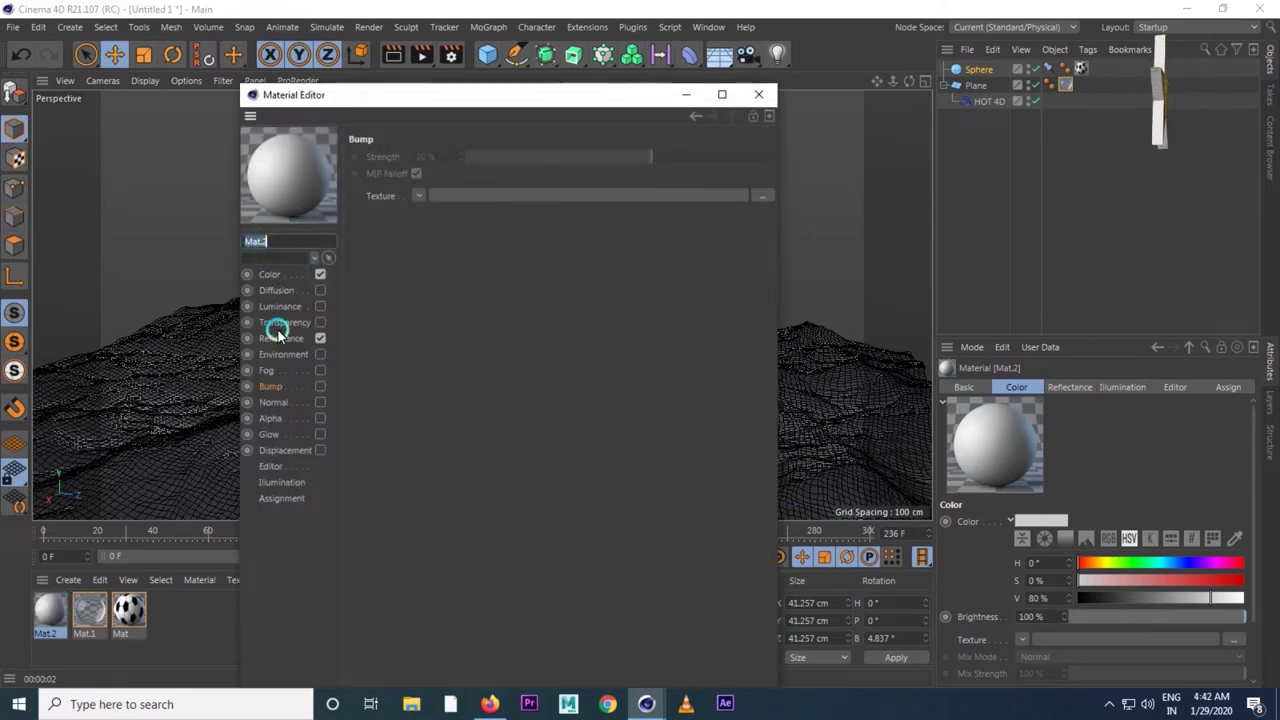
{"action": "left_click", "coordinate": [272, 275]}
{"action": "left_click", "coordinate": [762, 270]}
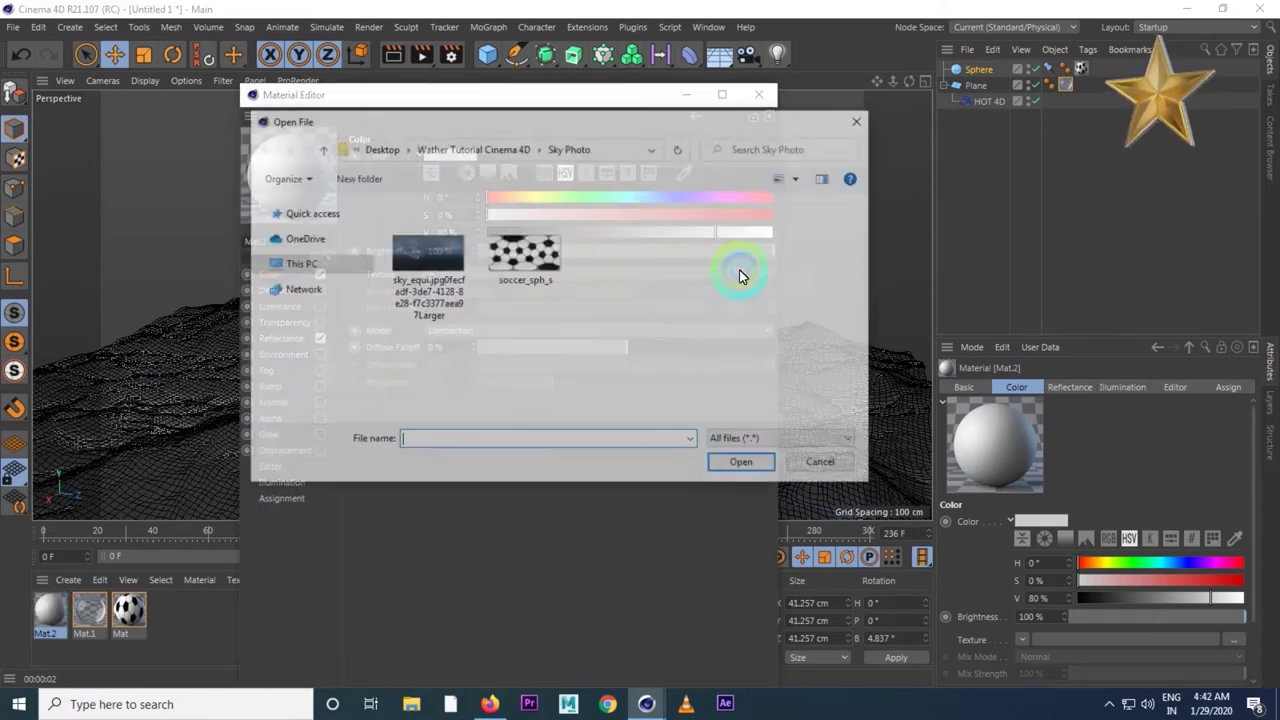
{"action": "left_click", "coordinate": [423, 263]}
{"action": "left_click", "coordinate": [740, 460]}
{"action": "left_click", "coordinate": [756, 423]}
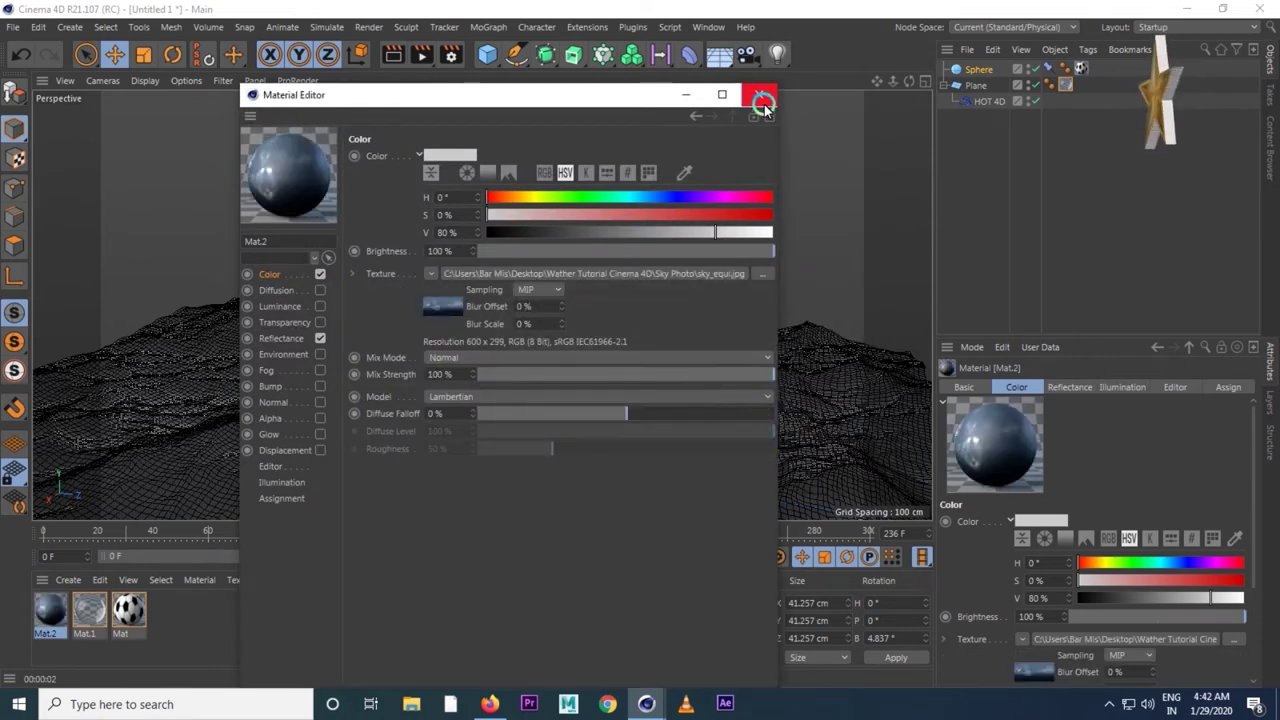
{"action": "left_click", "coordinate": [759, 94]}
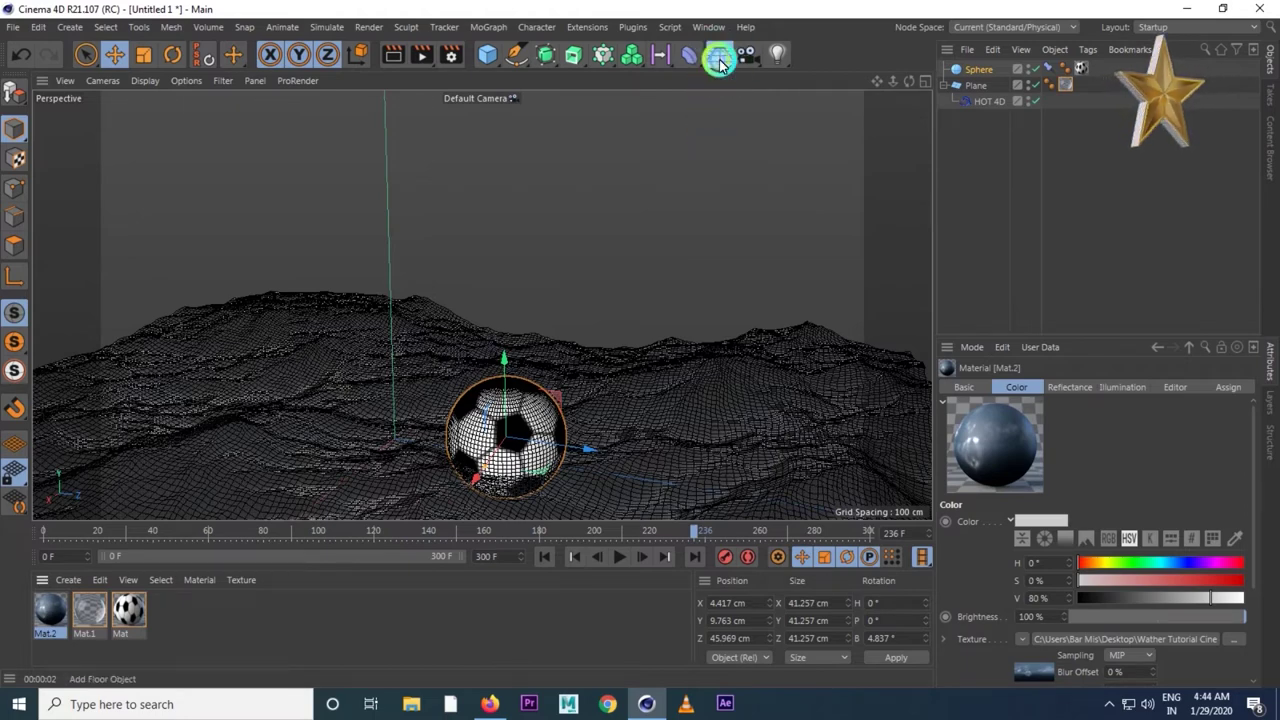
- Add a Sky object to the scene and apply Mat.2 to it
{"action": "left_click", "coordinate": [716, 60]}
{"action": "left_click", "coordinate": [783, 106]}
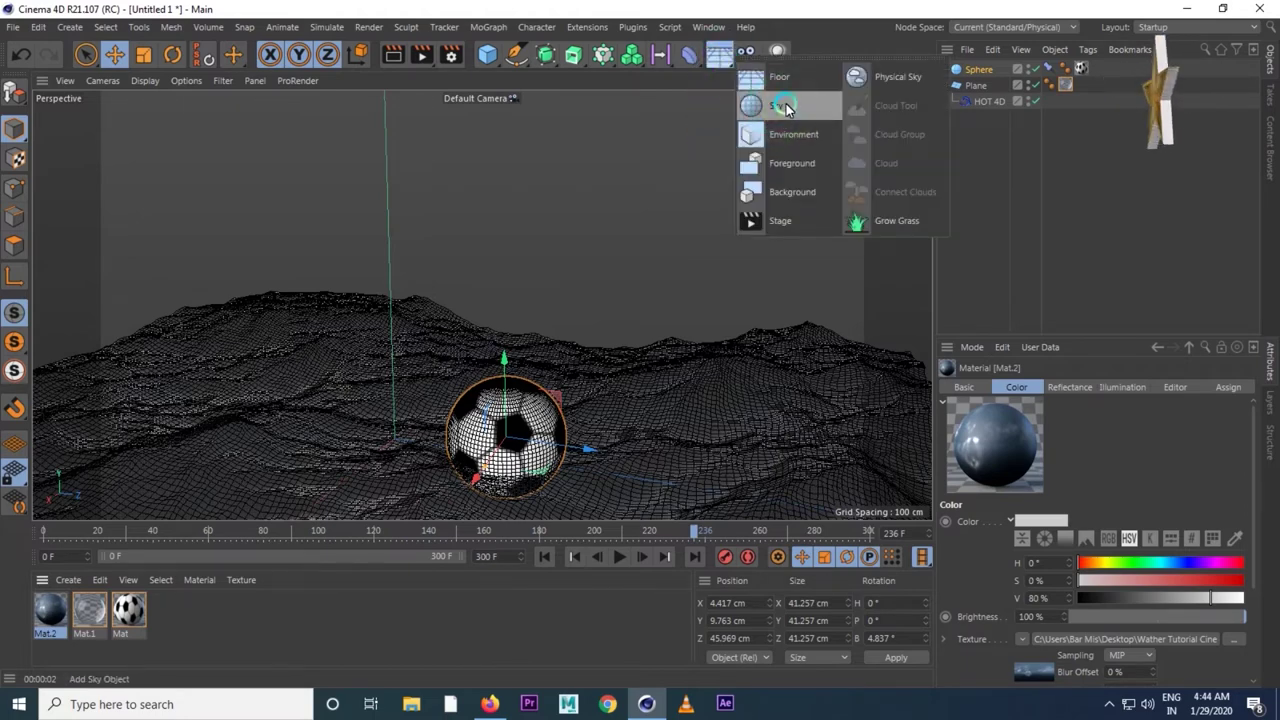
{"action": "left_click", "coordinate": [57, 622]}
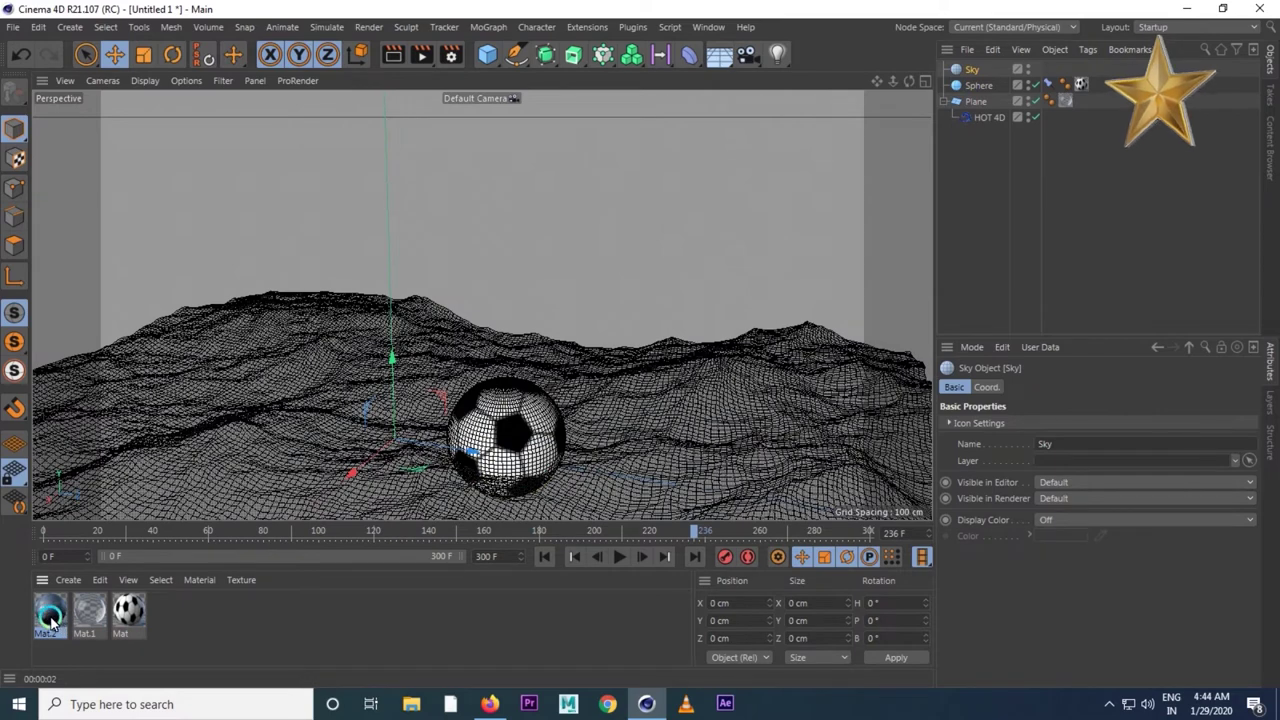
{"action": "left_click_drag", "start_coordinate": [50, 622], "coordinate": [968, 72]}
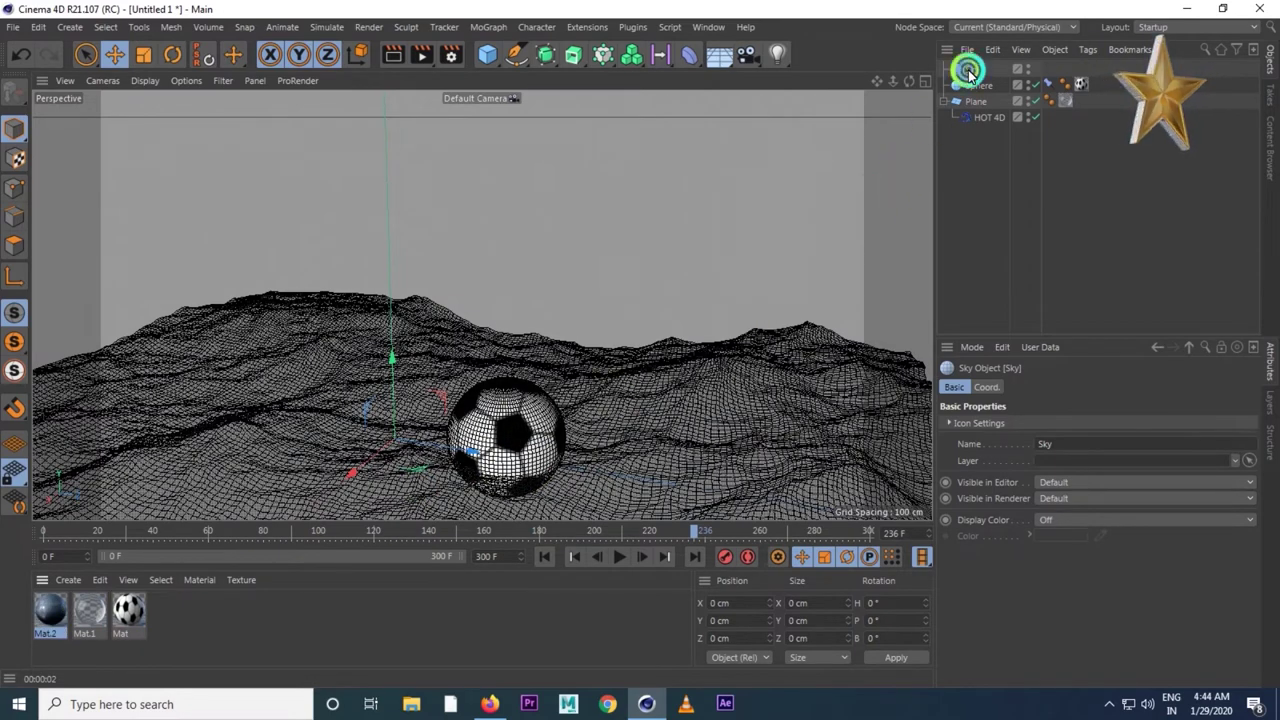
{"action": "left_click_drag", "start_coordinate": [968, 72], "coordinate": [968, 72]}
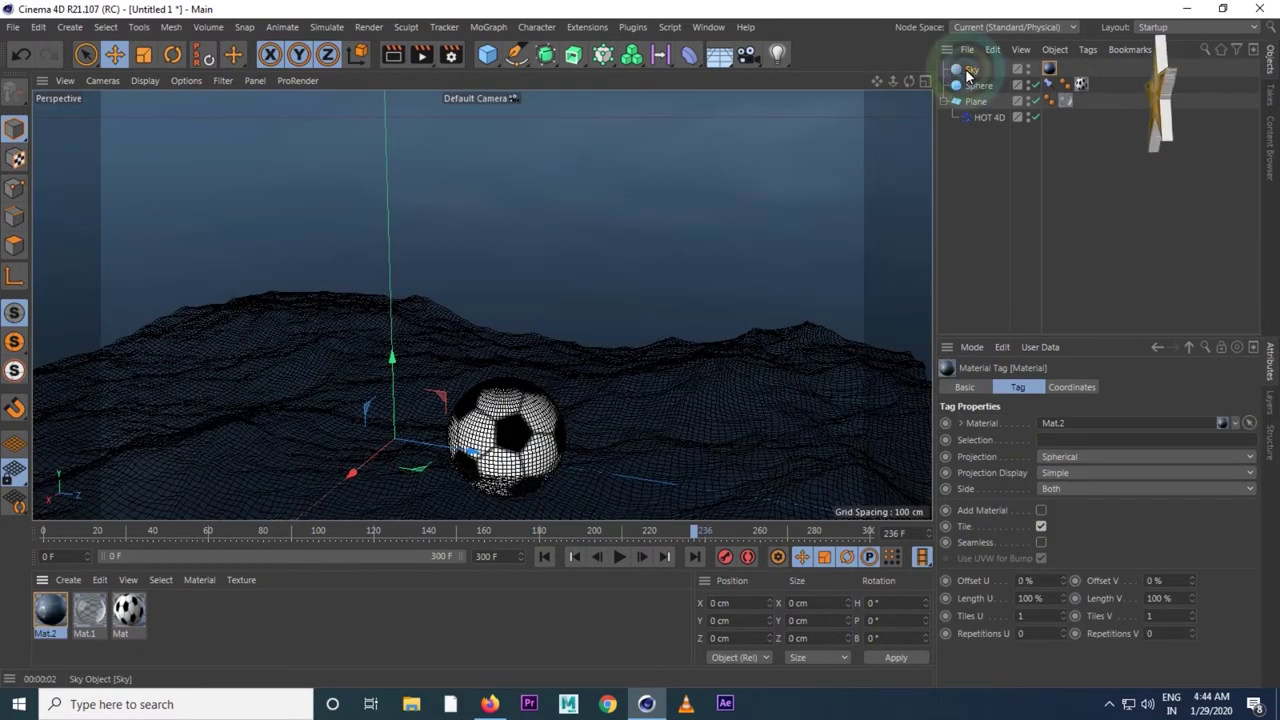
- Render a preview of the sky scene and play the animation, stopping at frame 290
{"action": "left_click", "coordinate": [389, 52]}
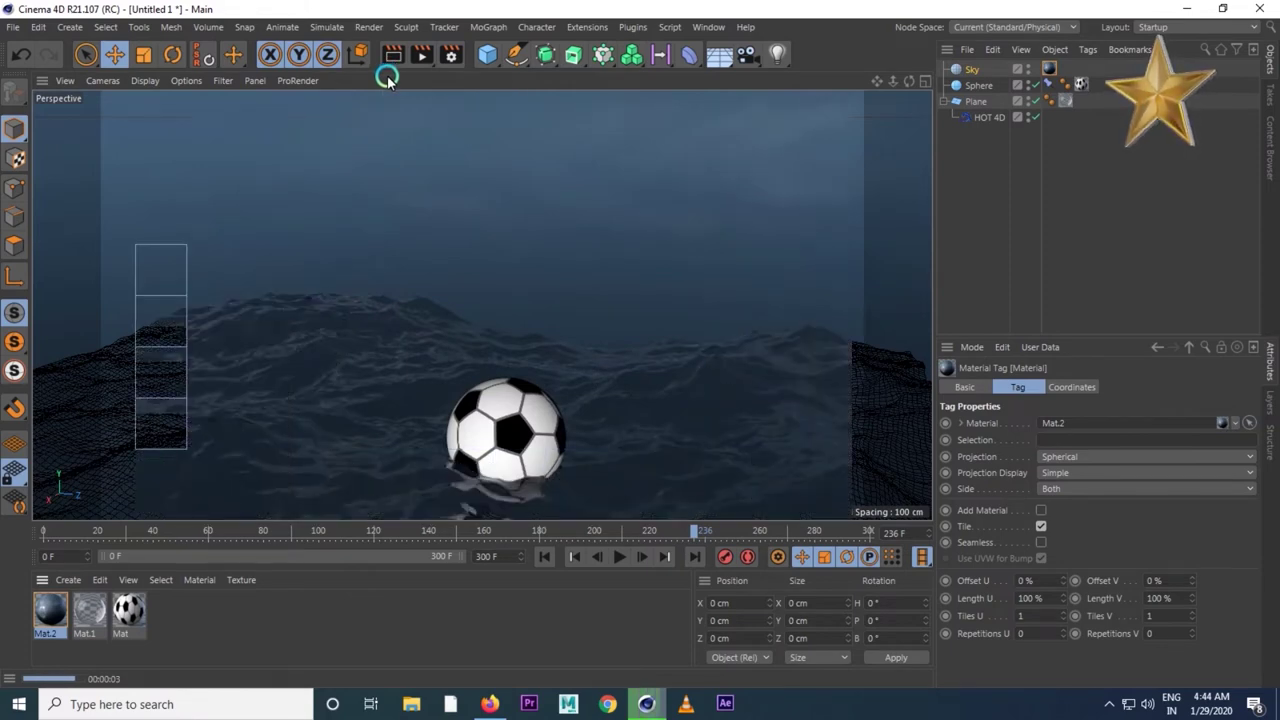
{"action": "left_click", "coordinate": [530, 245]}
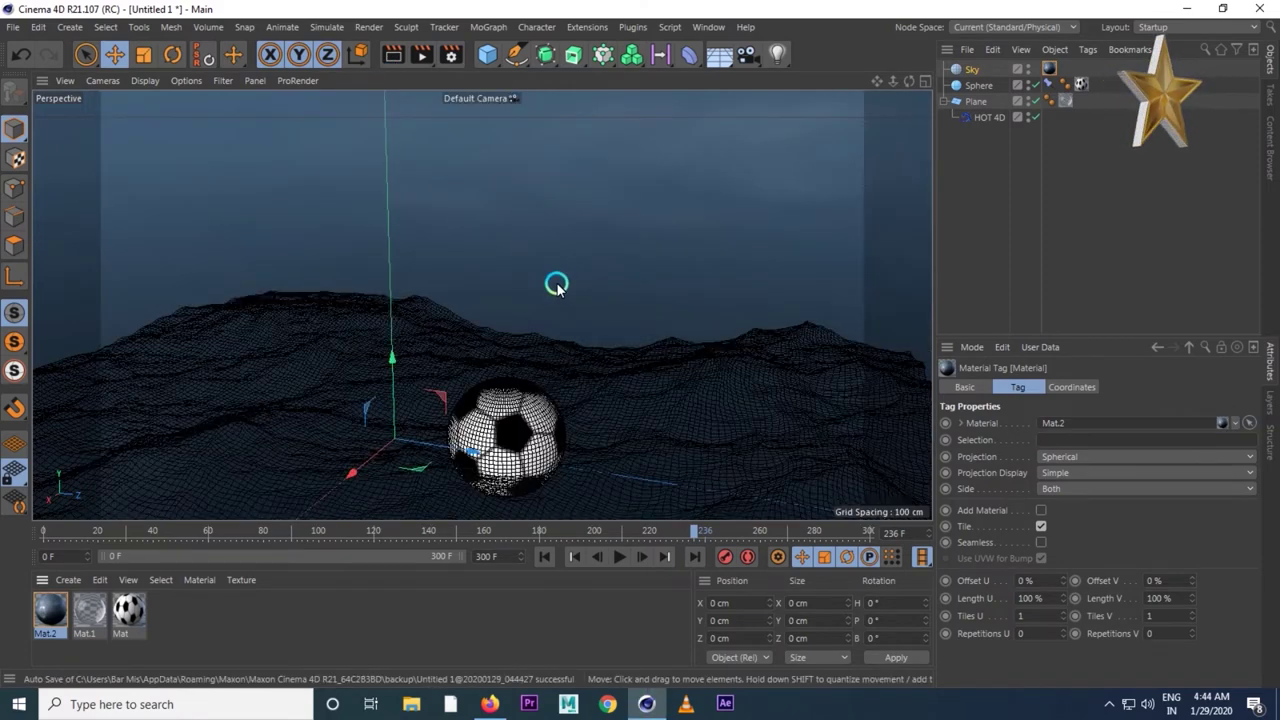
{"action": "left_click", "coordinate": [393, 55]}
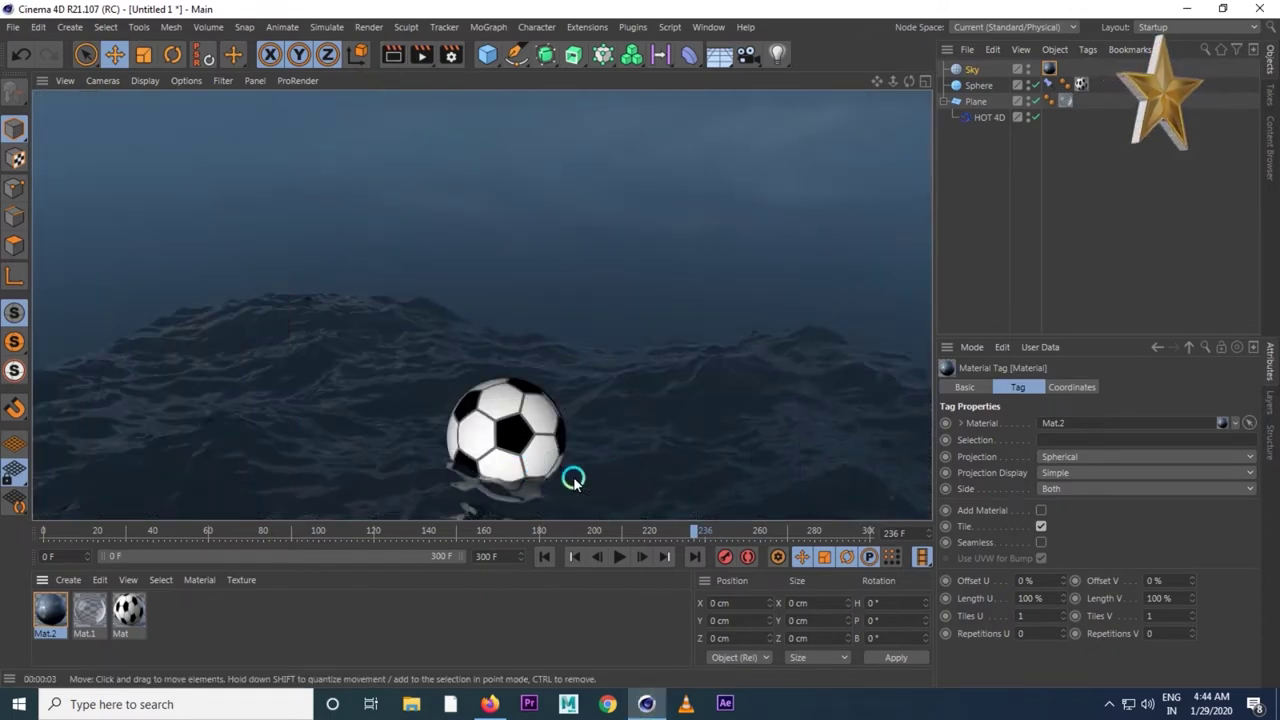
{"action": "left_click", "coordinate": [620, 557]}
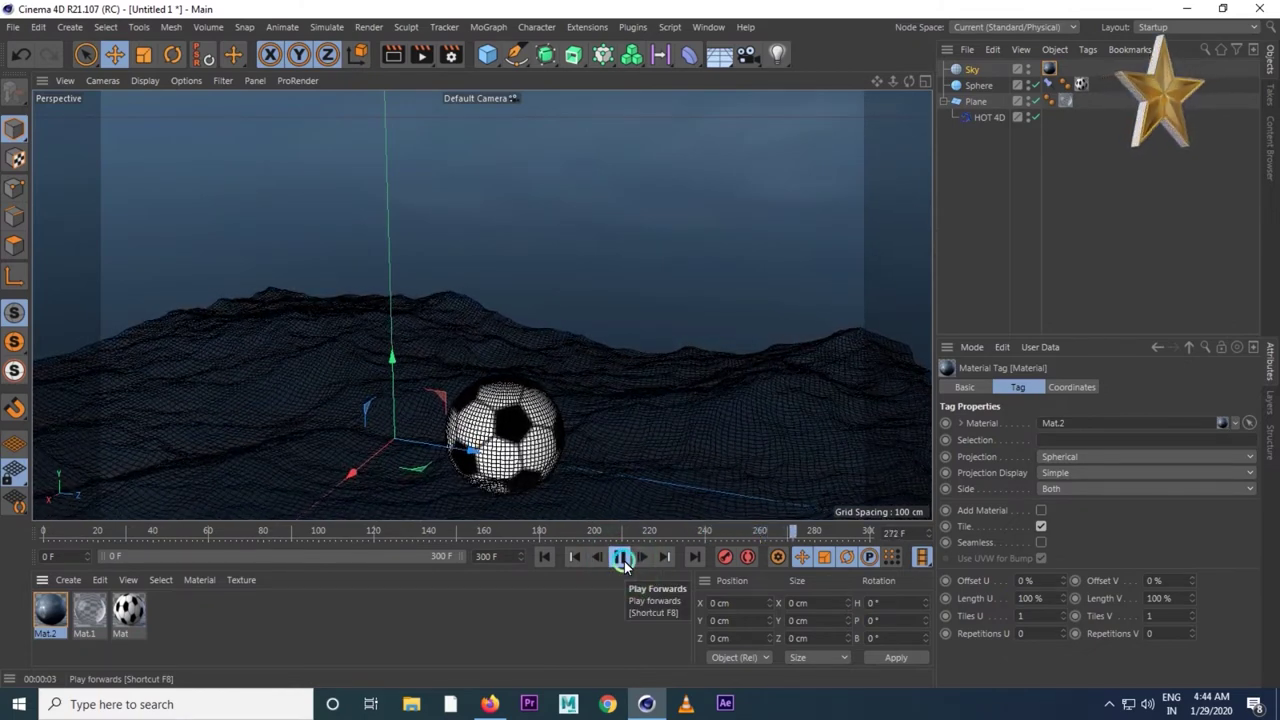
{"action": "left_click", "coordinate": [622, 558]}
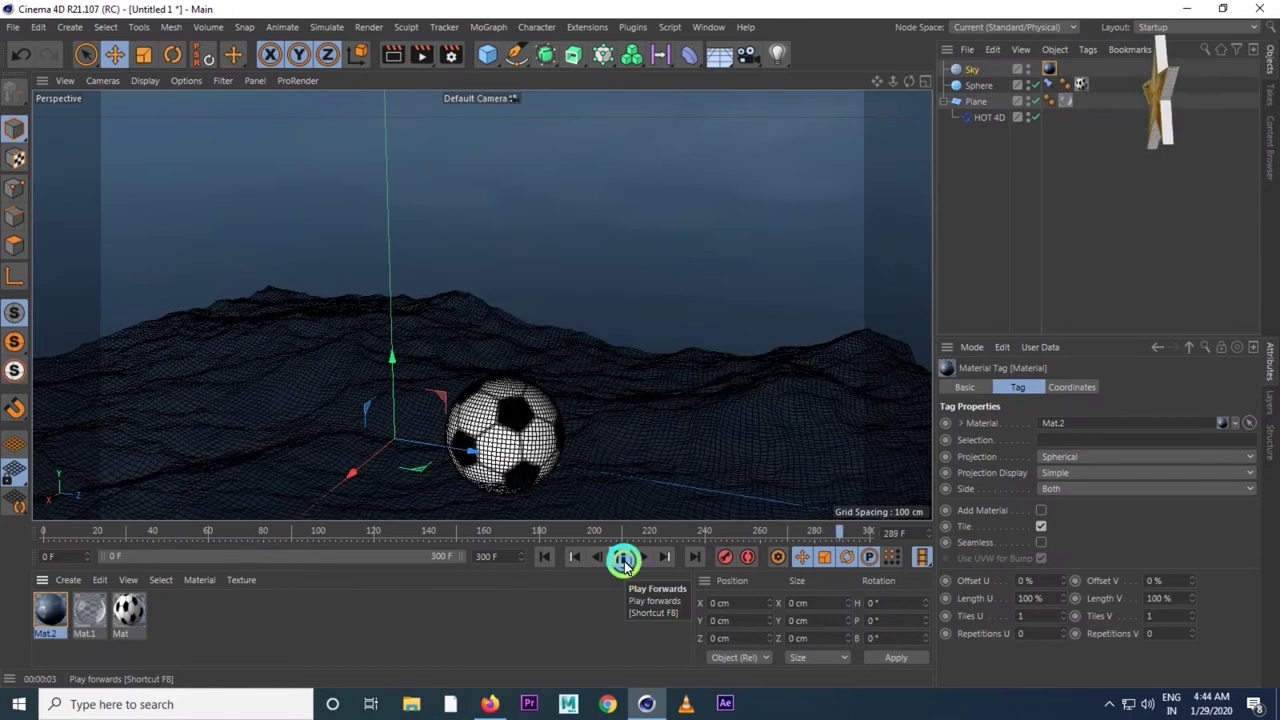
{"action": "left_click", "coordinate": [816, 188]}
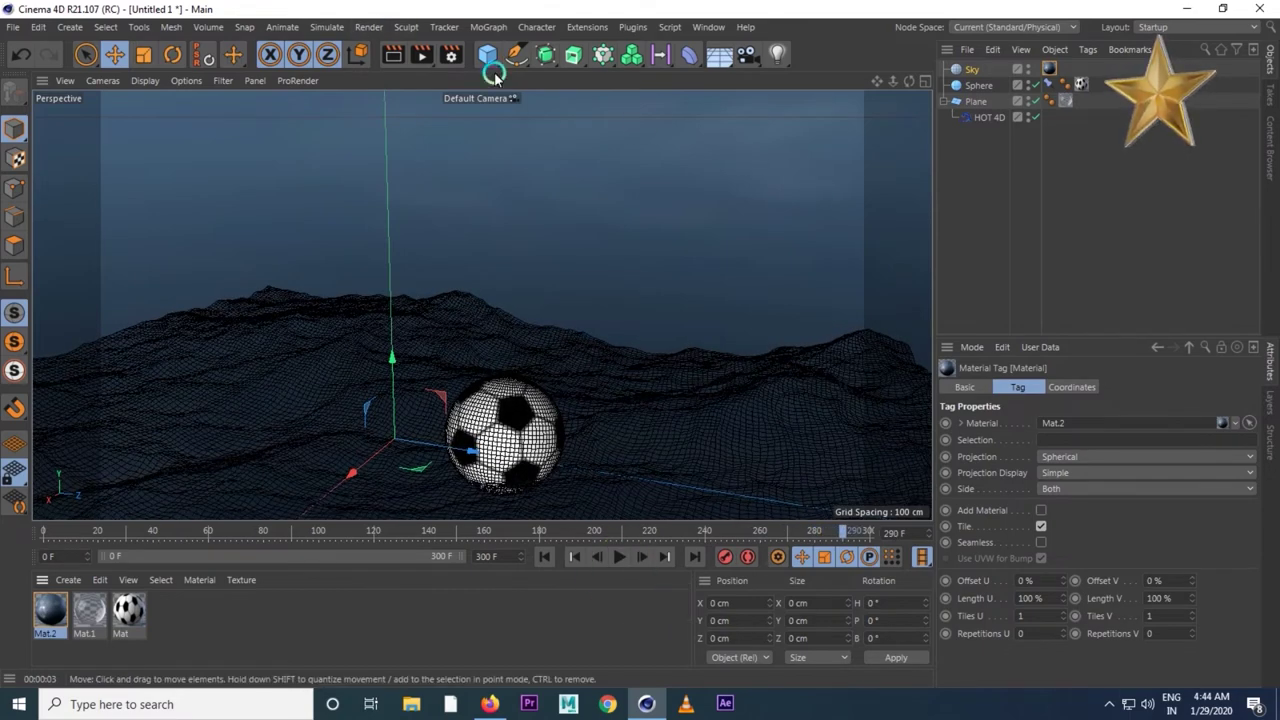
- Add Ambient Occlusion and Global Illumination effects to the Render Settings
{"action": "left_click", "coordinate": [451, 56]}
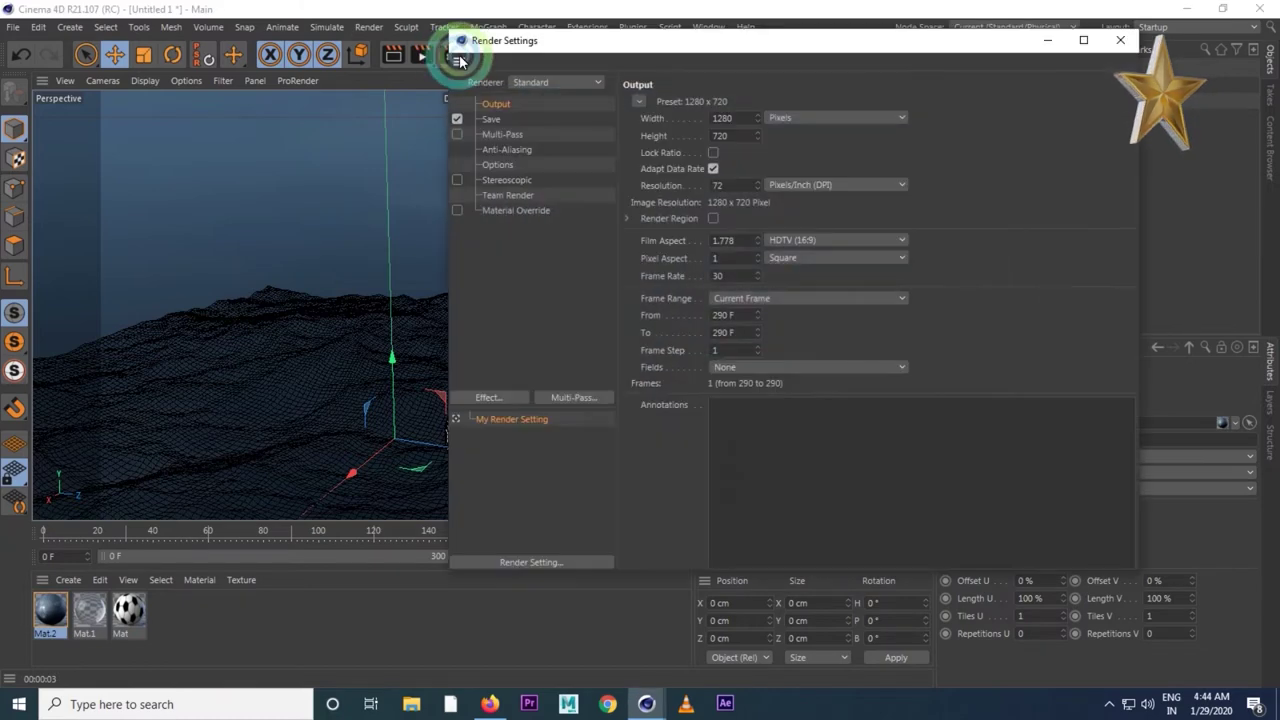
{"action": "left_click", "coordinate": [499, 397]}
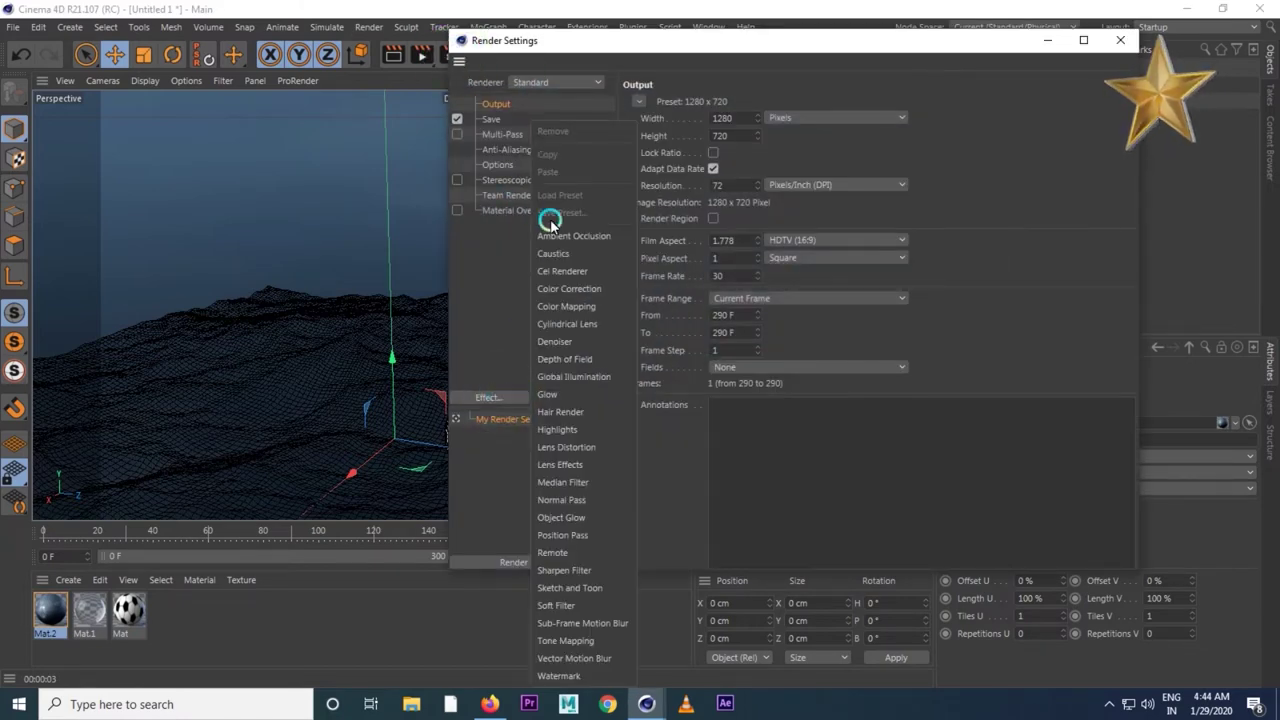
{"action": "left_click", "coordinate": [557, 236]}
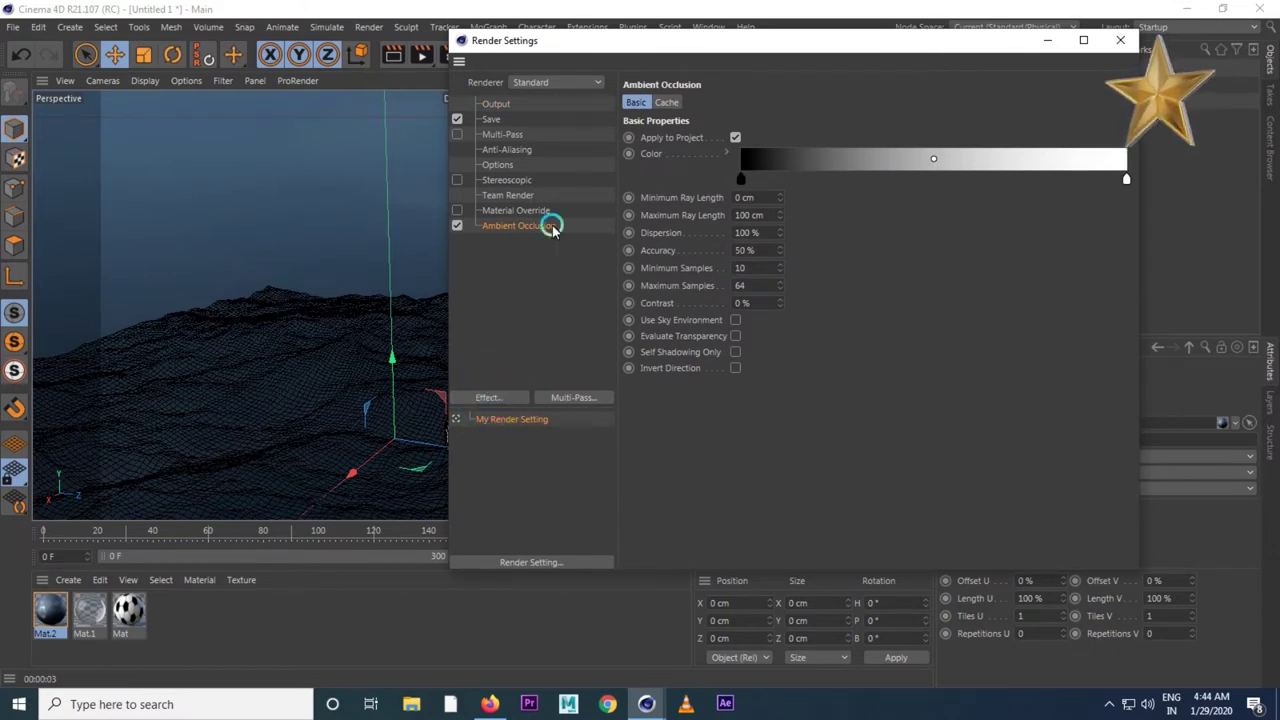
{"action": "left_click", "coordinate": [492, 397]}
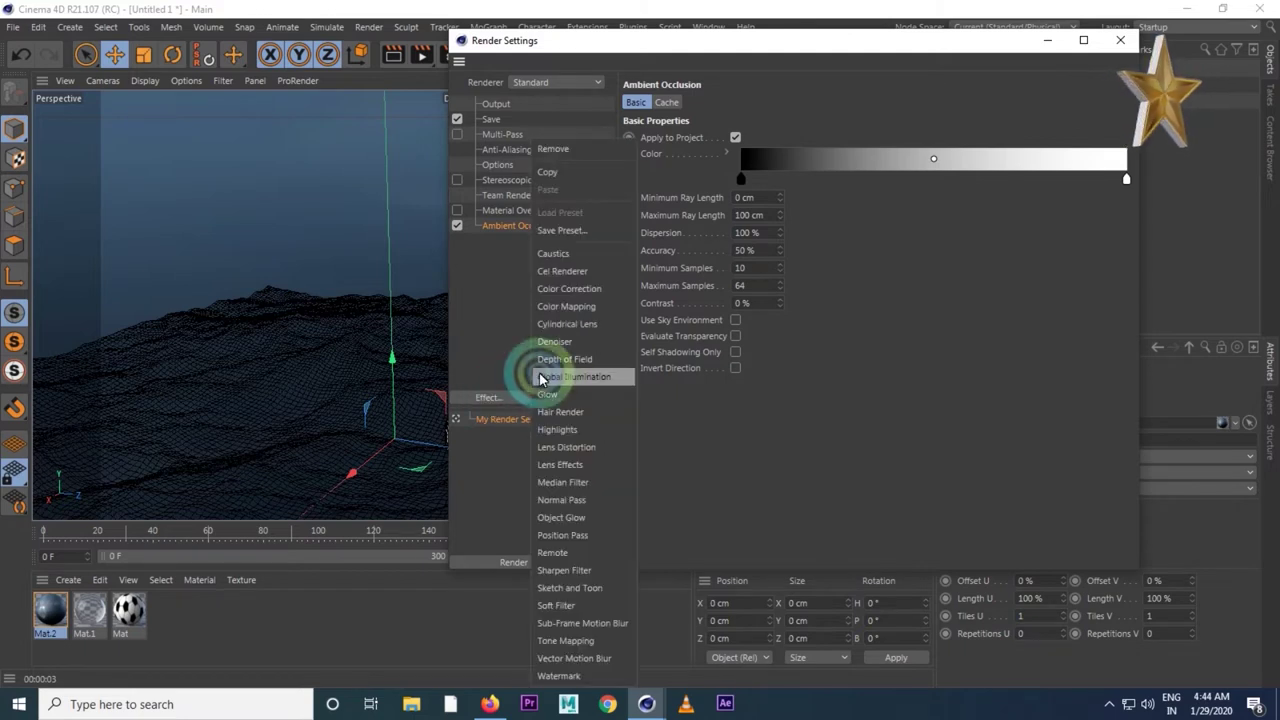
{"action": "left_click", "coordinate": [583, 376]}
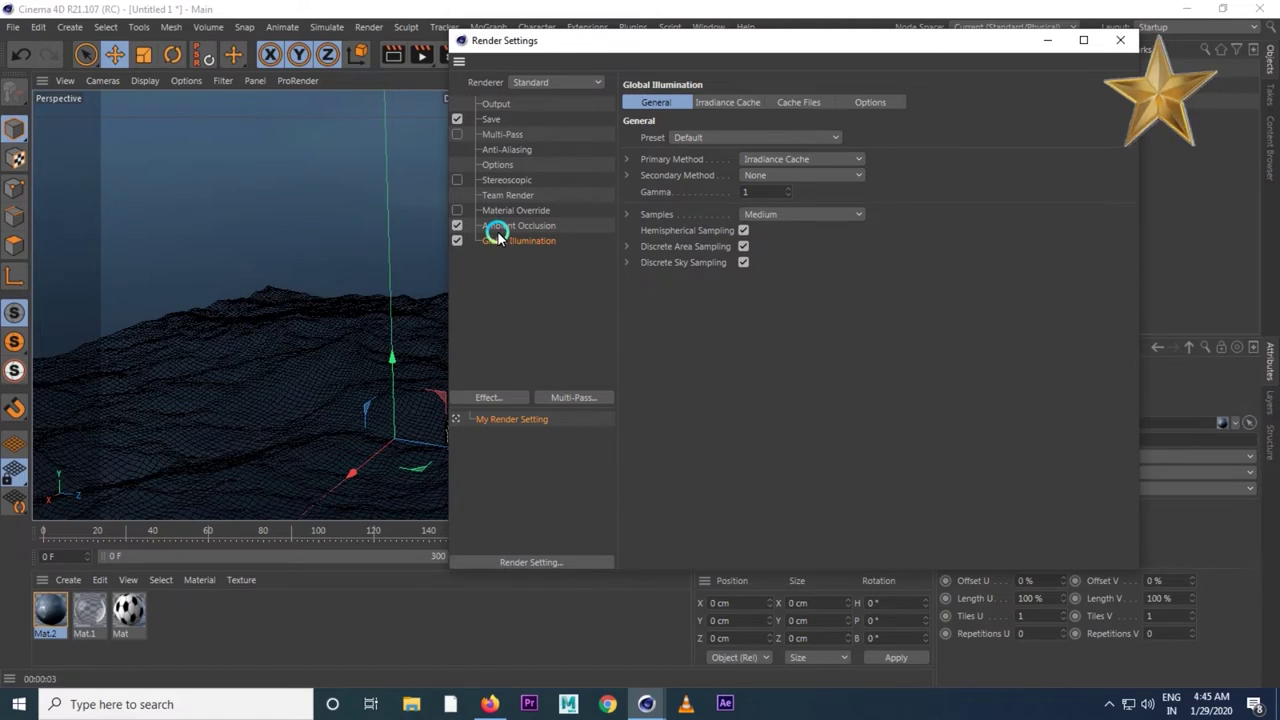
{"action": "left_click", "coordinate": [496, 104]}
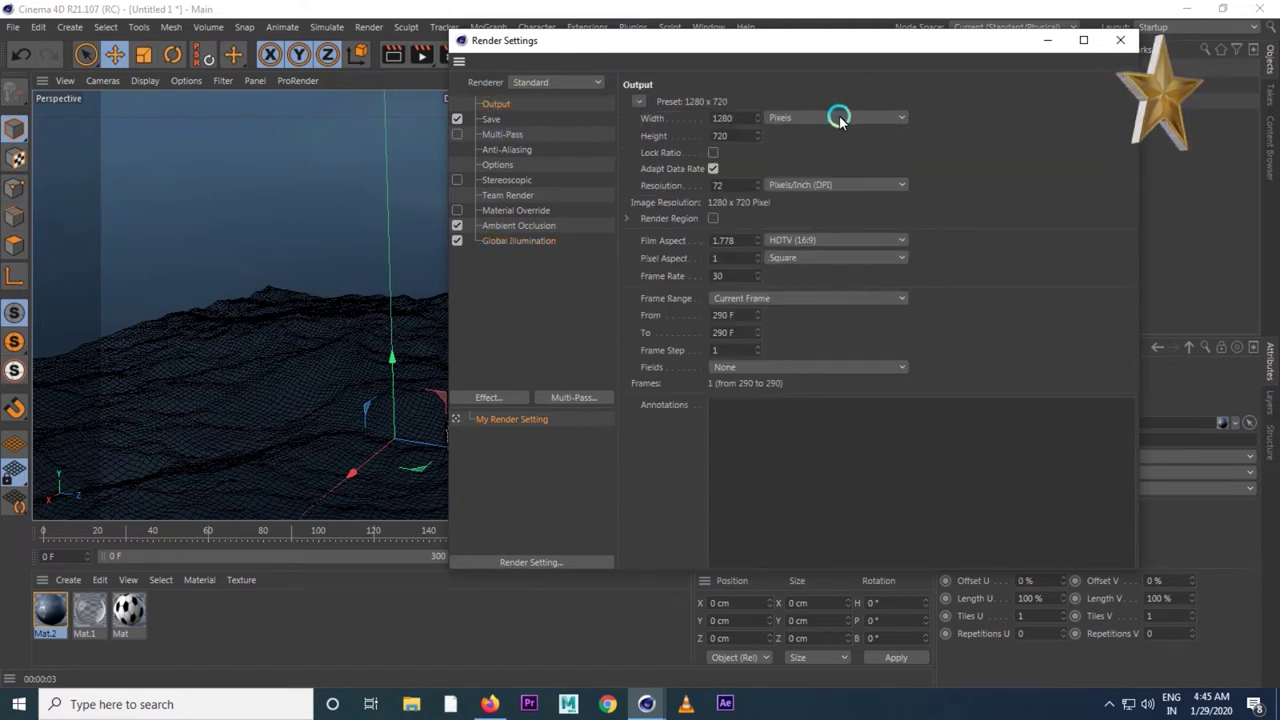
{"action": "left_click", "coordinate": [712, 118]}
{"action": "type", "text": "1920"}
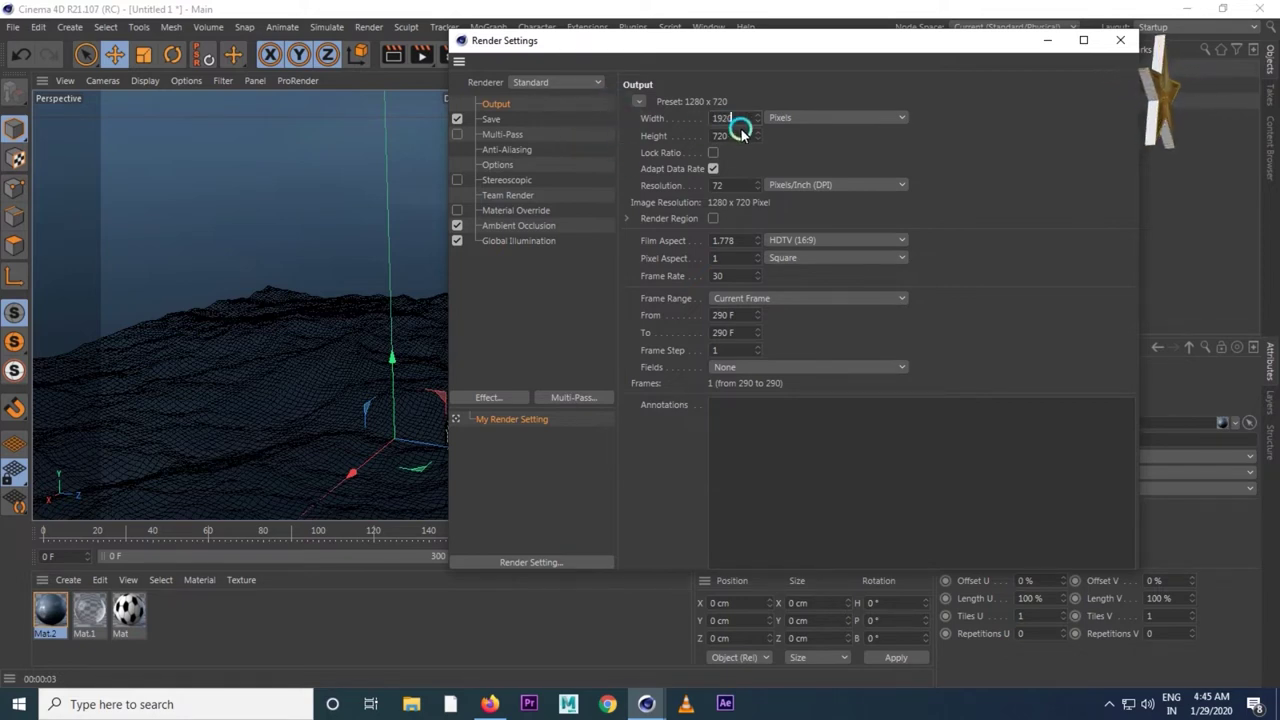
- Set the output size to 1920 × 1080 and the frame range to All Frames (0–300)
{"action": "left_click", "coordinate": [735, 135]}
{"action": "type", "text": "1080"}
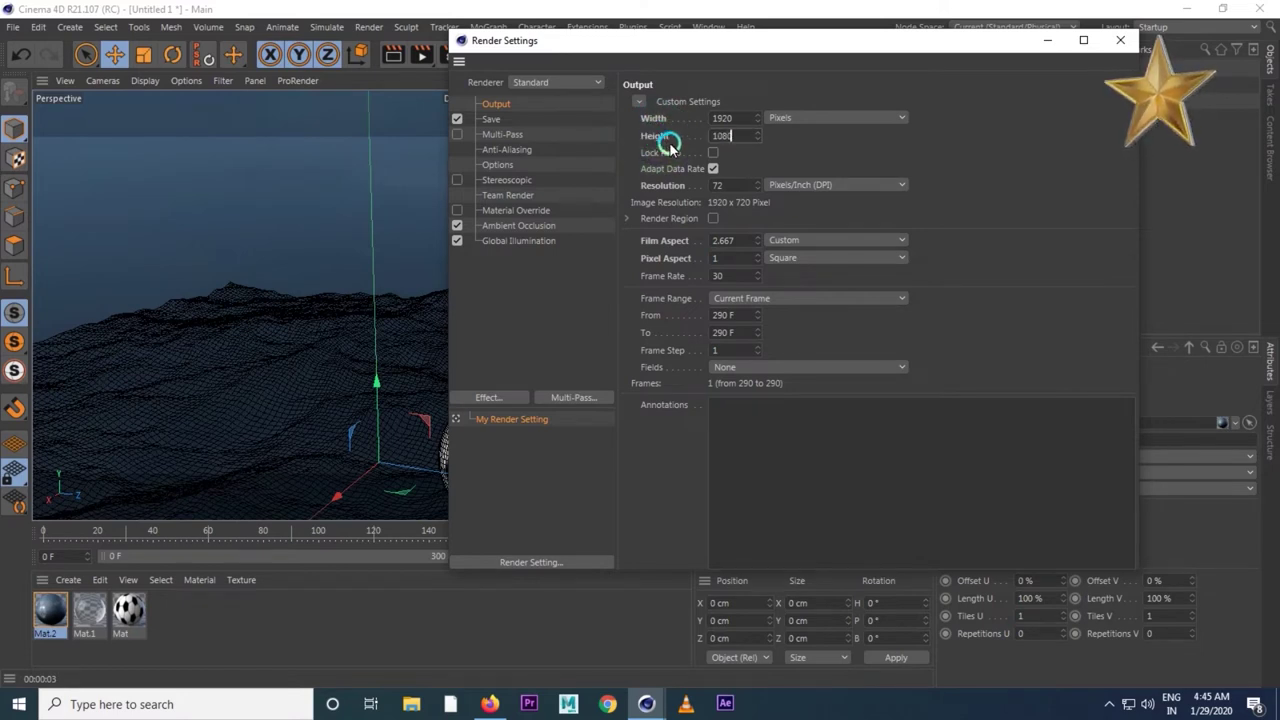
{"action": "key", "text": "Return"}
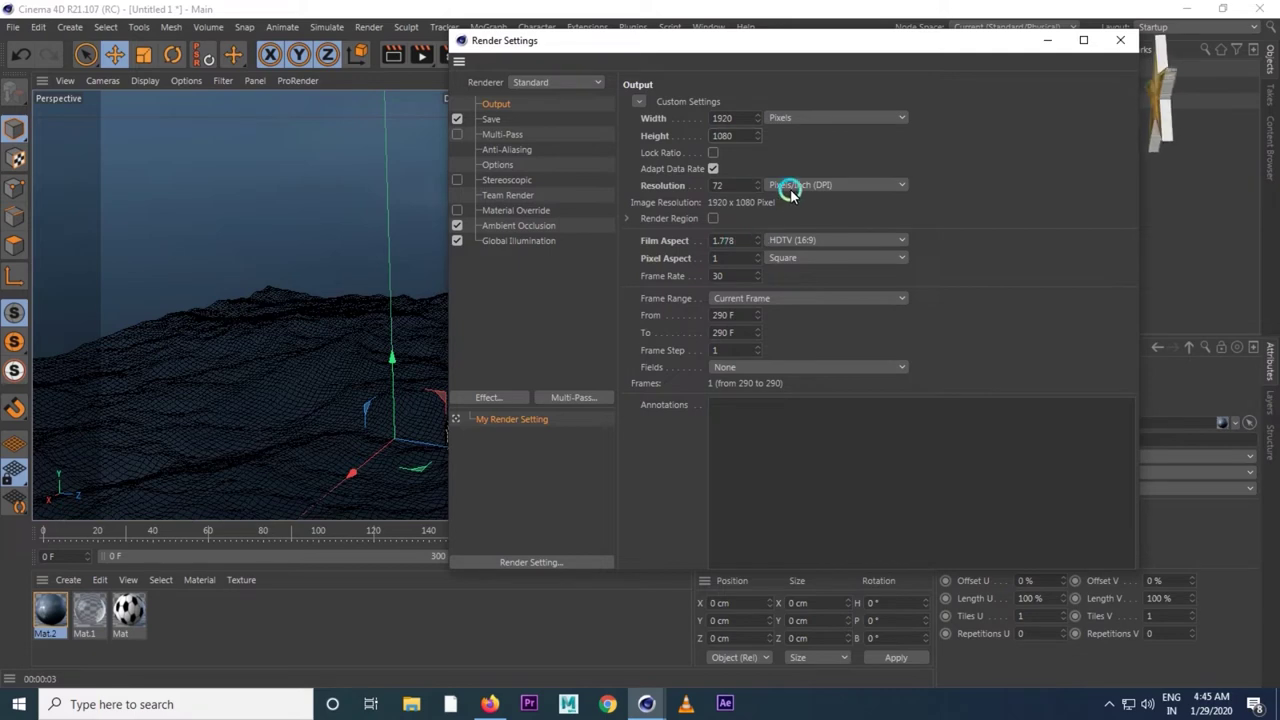
{"action": "left_click", "coordinate": [776, 302]}
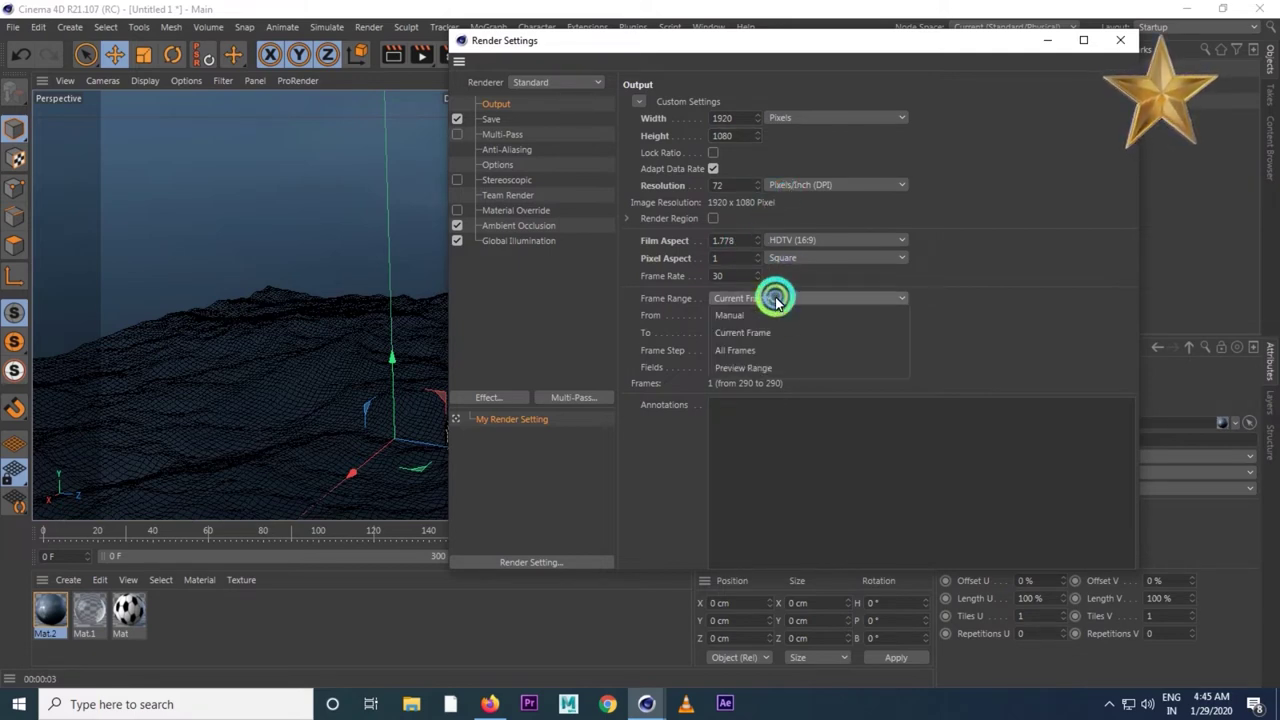
{"action": "left_click", "coordinate": [760, 346]}
{"action": "left_click", "coordinate": [491, 119]}
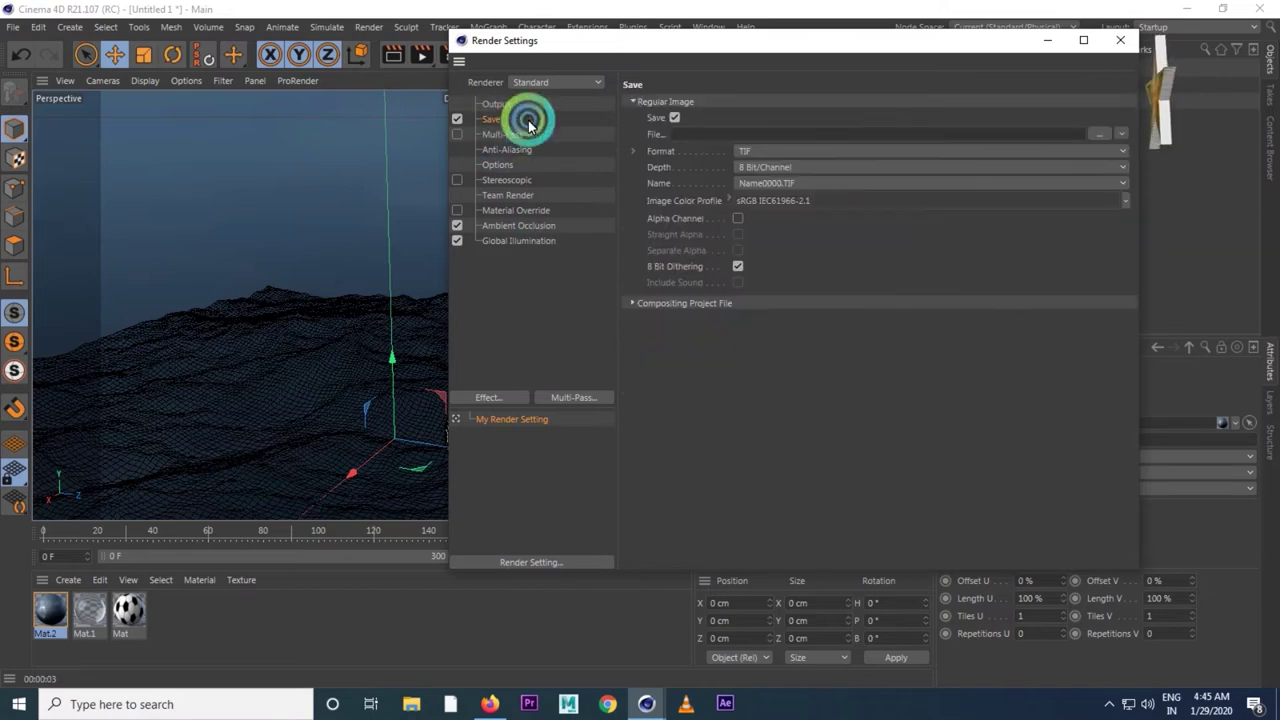
- Set the render save path to a new Desktop folder 'wather' with file name wather
{"action": "left_click", "coordinate": [1104, 134]}
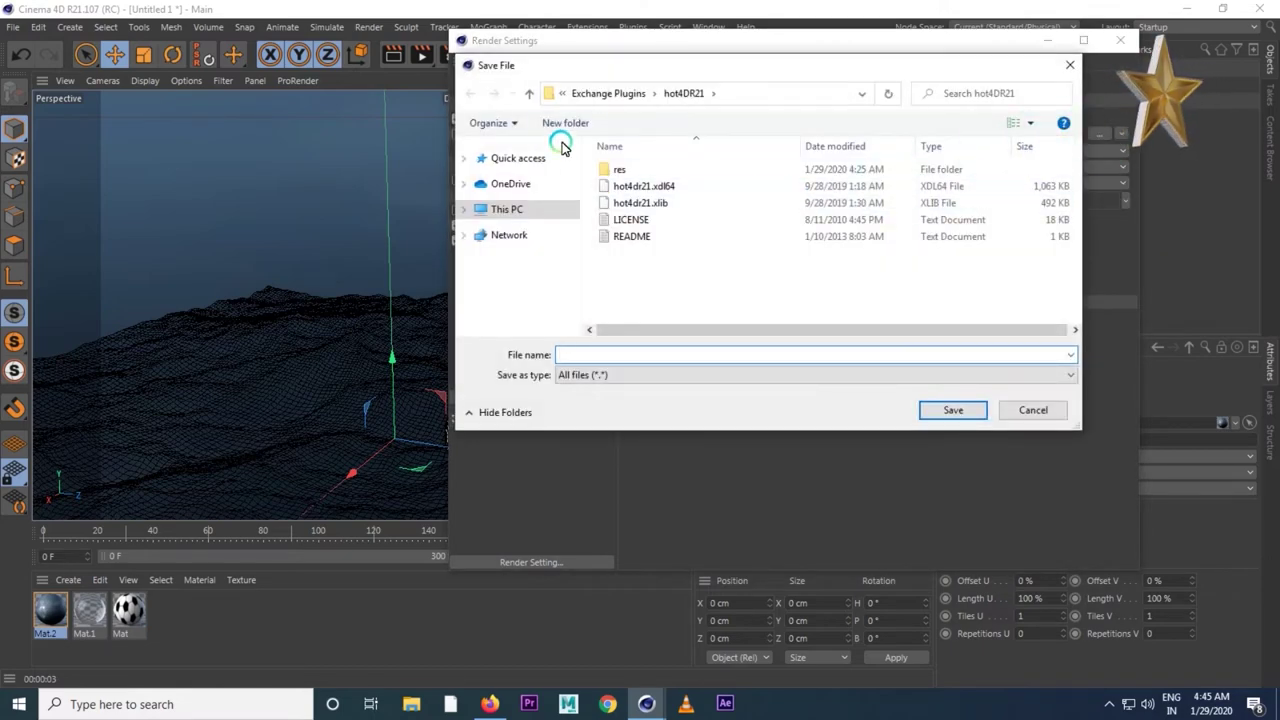
{"action": "left_click", "coordinate": [529, 96]}
{"action": "left_click", "coordinate": [531, 96]}
{"action": "left_click", "coordinate": [531, 96]}
{"action": "left_click", "coordinate": [531, 94]}
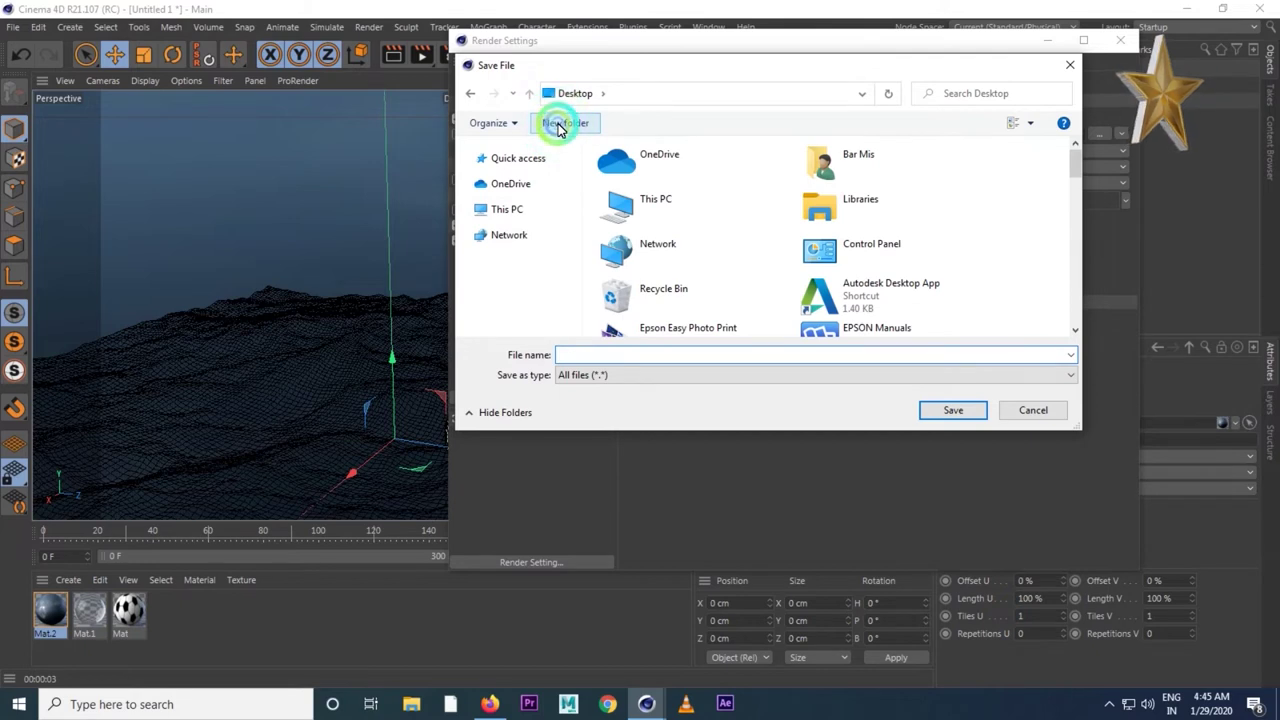
{"action": "left_click", "coordinate": [558, 125]}
{"action": "type", "text": "wather"}
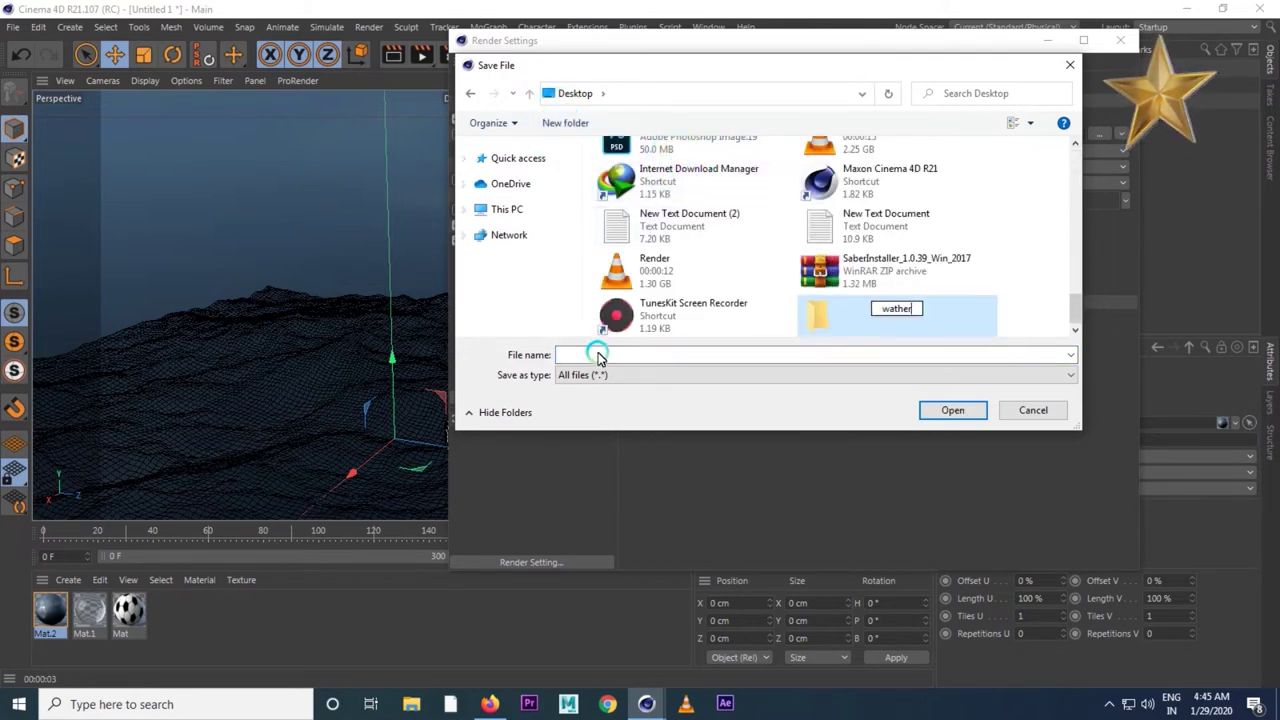
{"action": "left_click", "coordinate": [600, 355]}
{"action": "key", "text": "Return"}
{"action": "type", "text": "wather"}
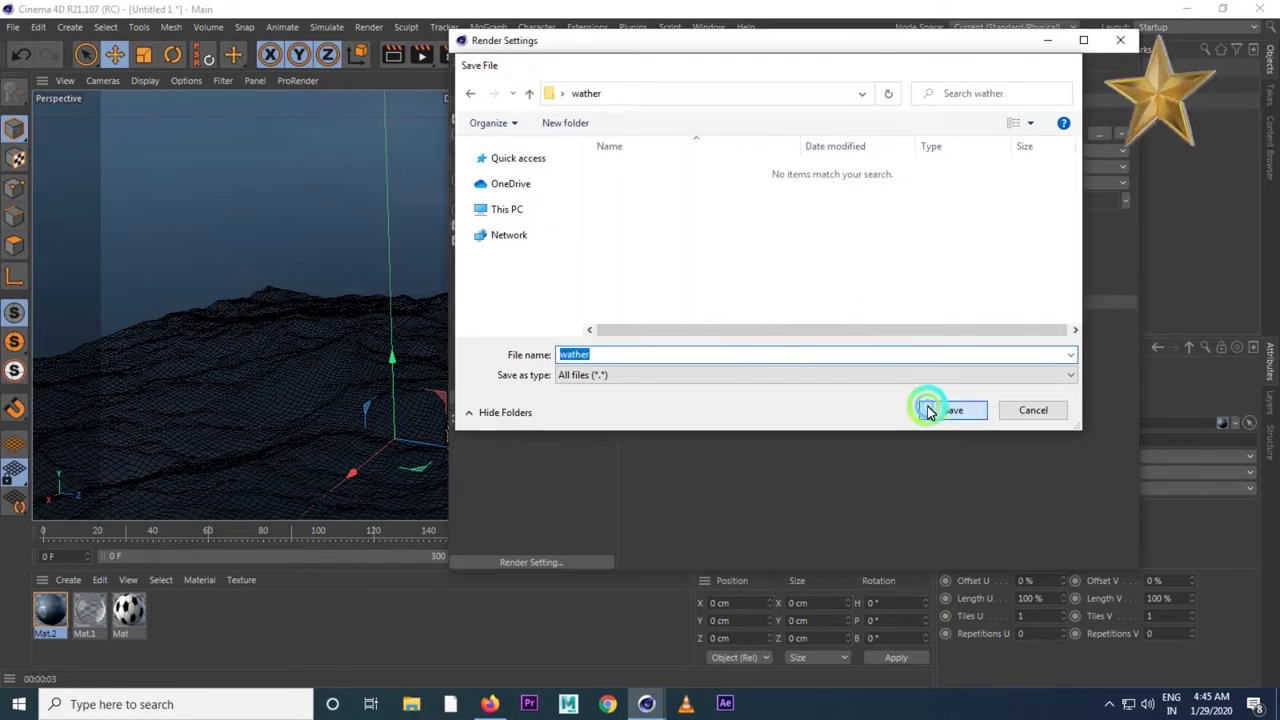
{"action": "left_click", "coordinate": [925, 410]}
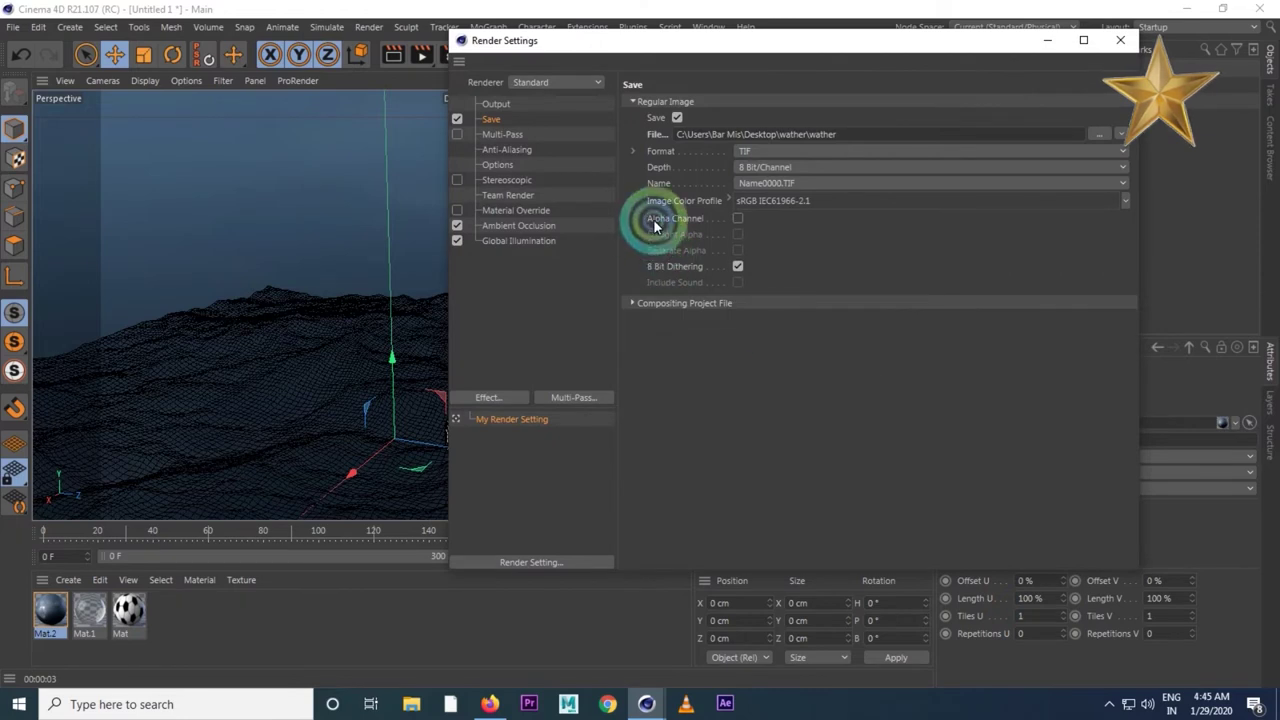
- Set the render output format to JPG and close Render Settings
{"action": "left_click", "coordinate": [757, 150]}
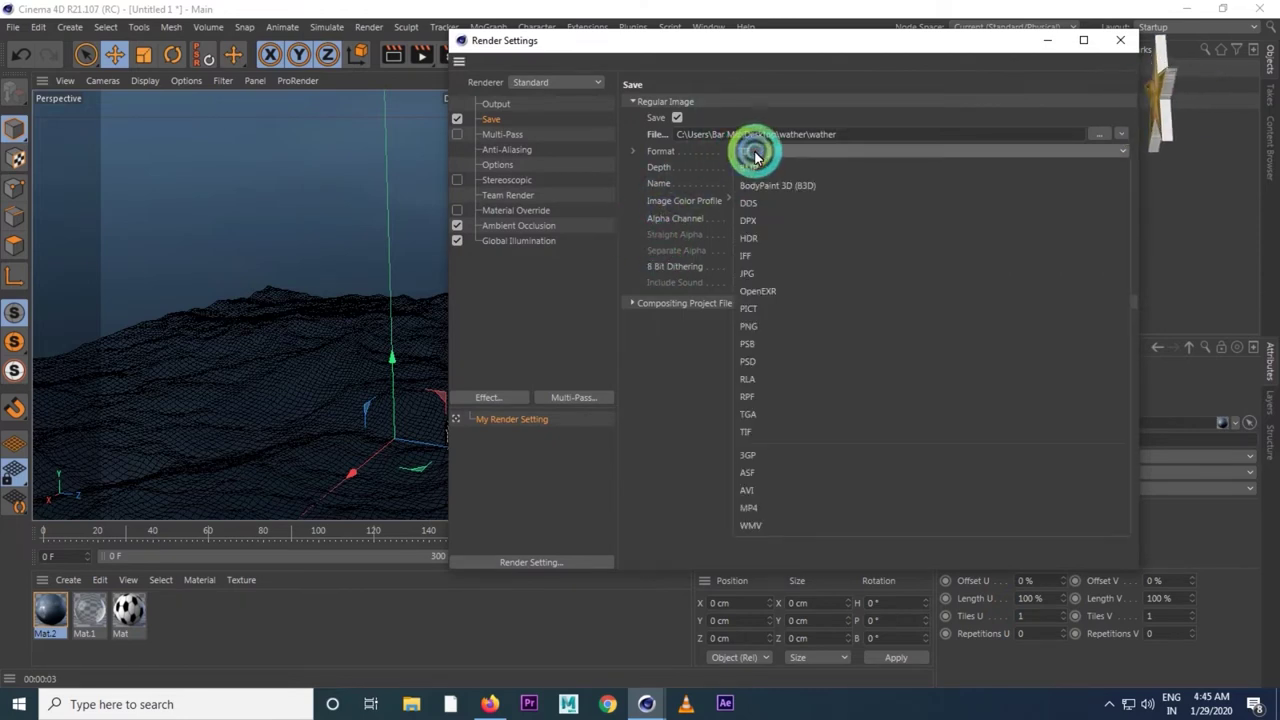
{"action": "left_click", "coordinate": [787, 273]}
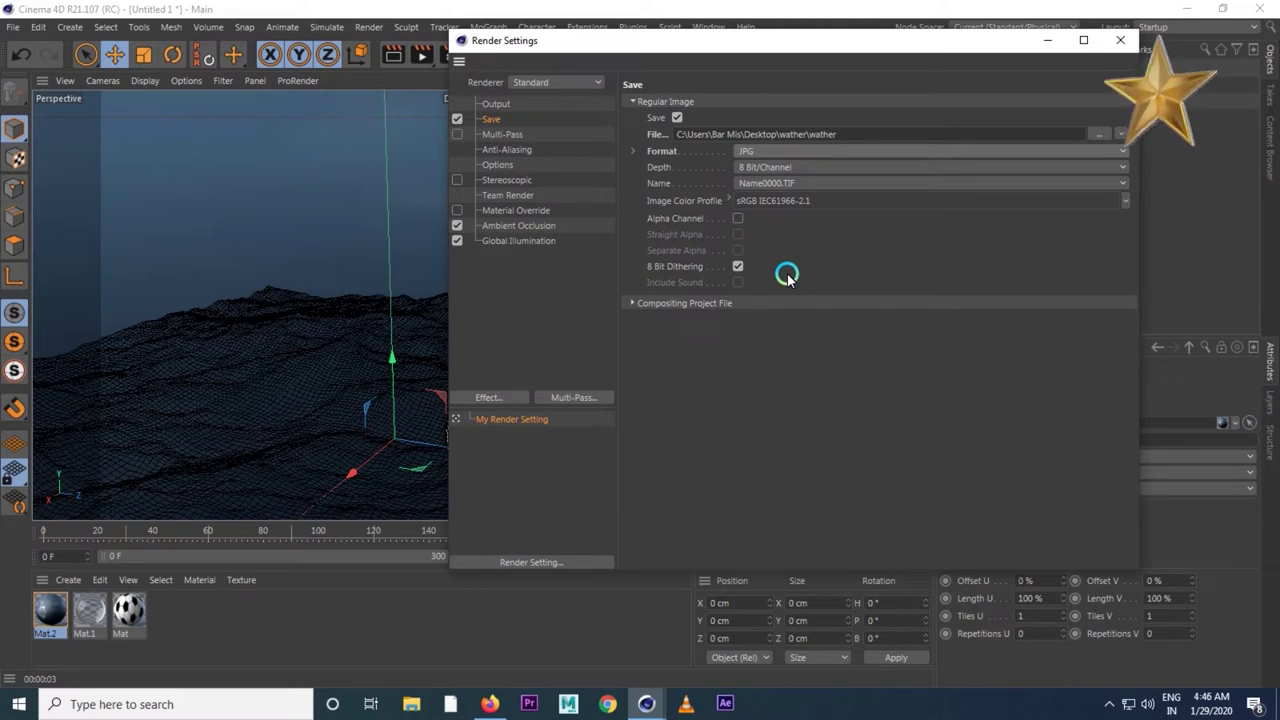
{"action": "left_click", "coordinate": [792, 152]}
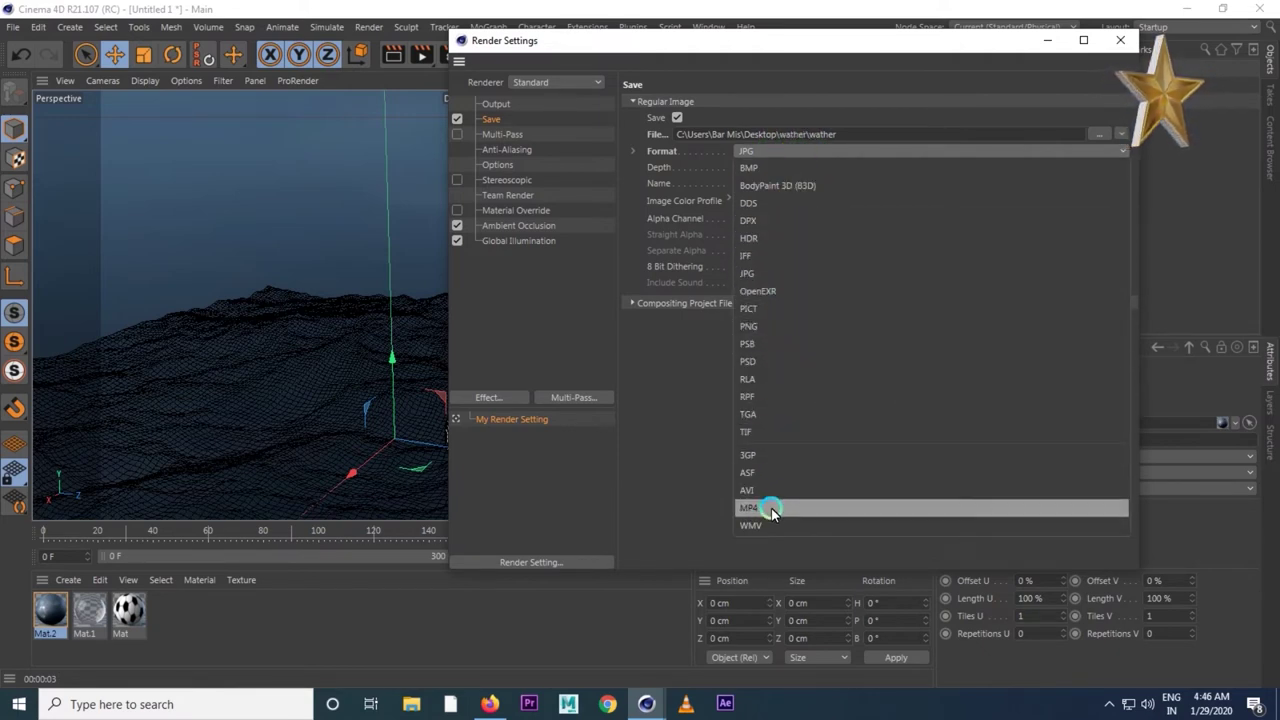
{"action": "left_click", "coordinate": [778, 153]}
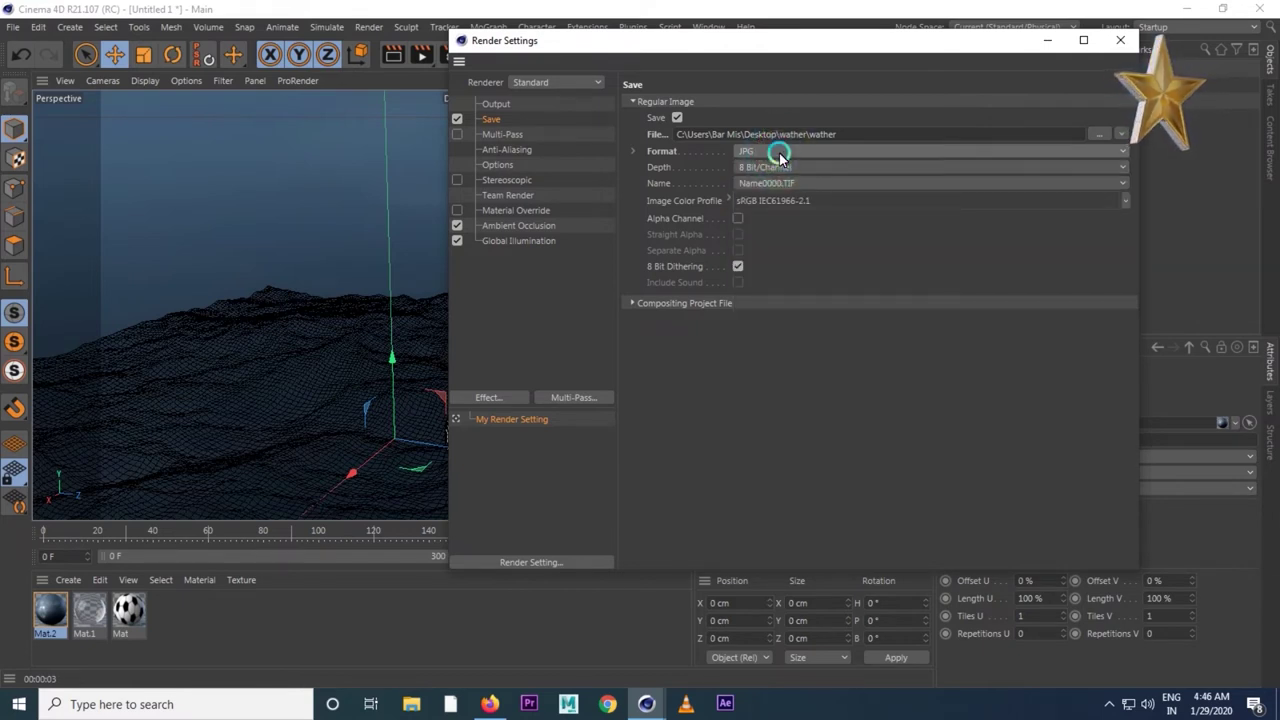
{"action": "left_click", "coordinate": [1120, 40]}
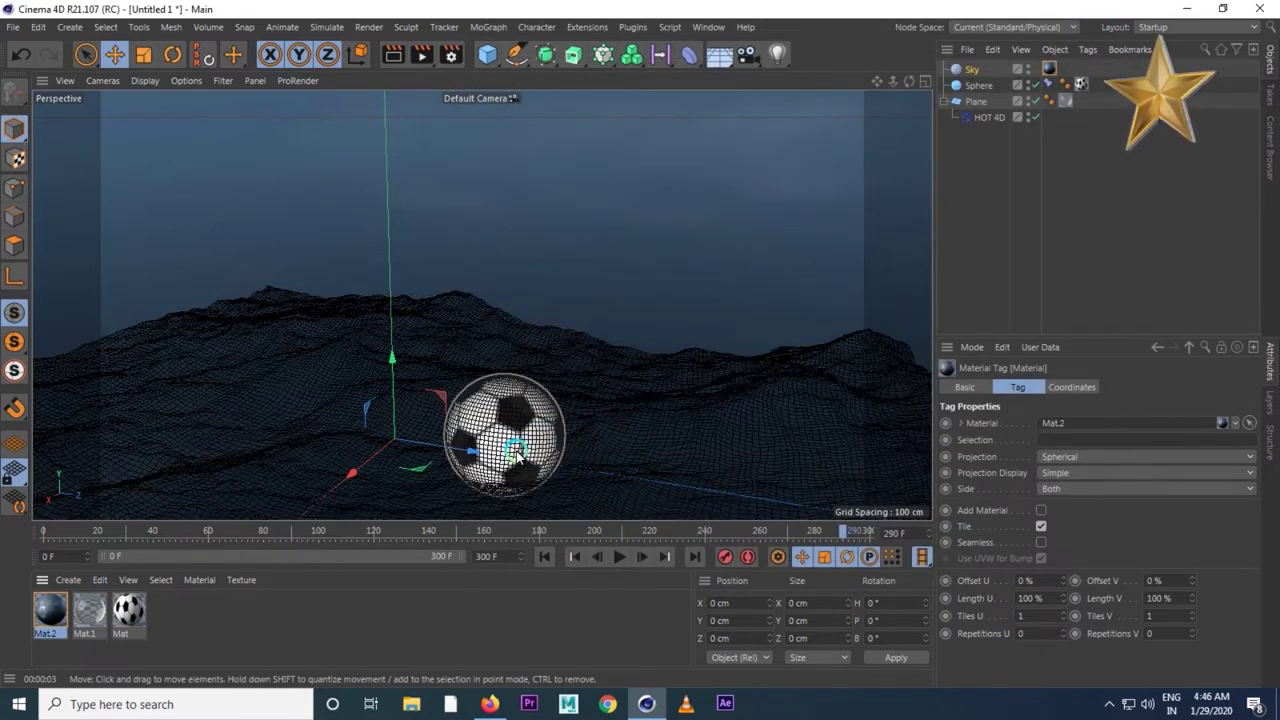
- Add a camera to the scene and make it the active viewport camera
{"action": "left_click", "coordinate": [640, 503]}
{"action": "left_click", "coordinate": [620, 557]}
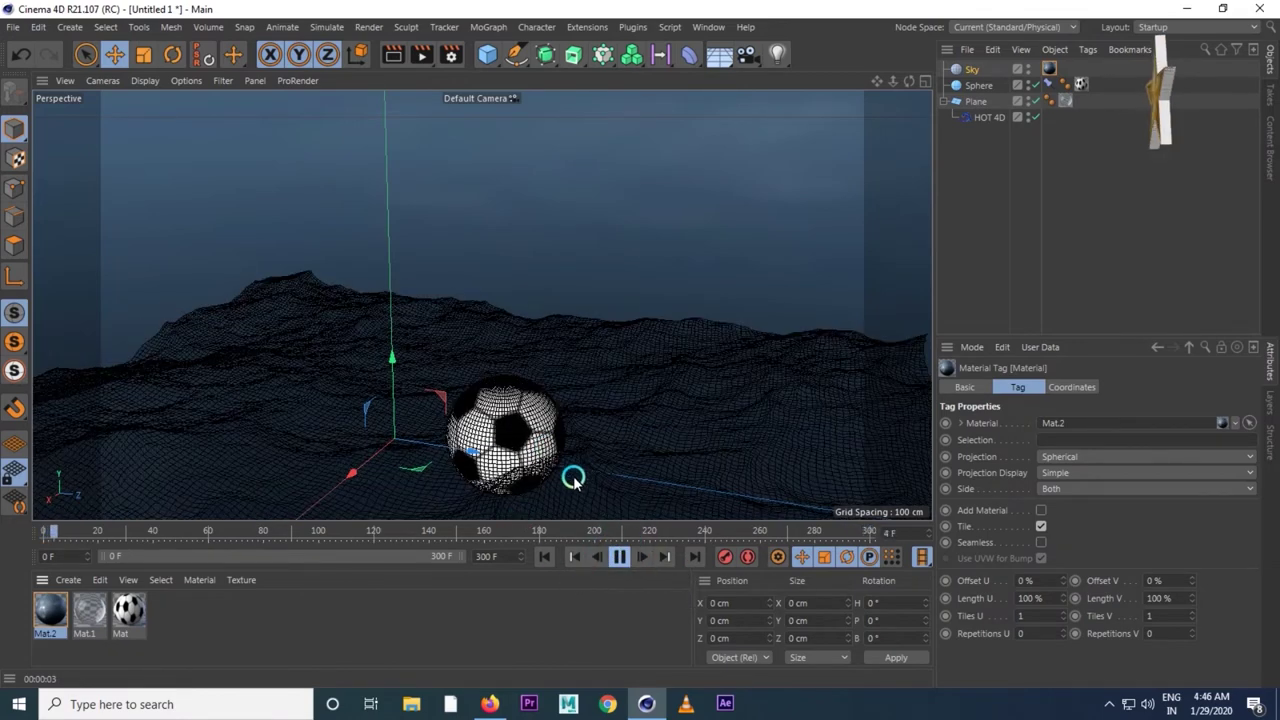
{"action": "left_click", "coordinate": [617, 558]}
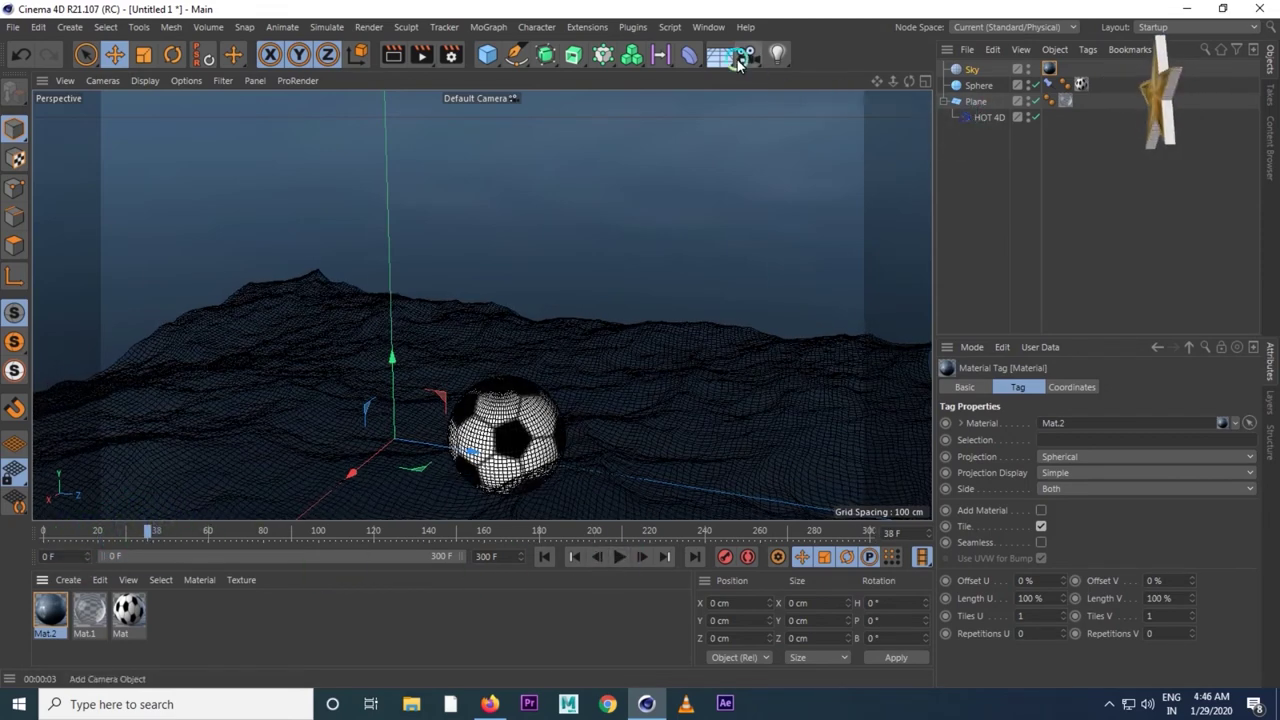
{"action": "left_click_drag", "start_coordinate": [740, 62], "coordinate": [797, 71]}
{"action": "left_click", "coordinate": [1050, 72]}
{"action": "left_click", "coordinate": [1035, 70]}
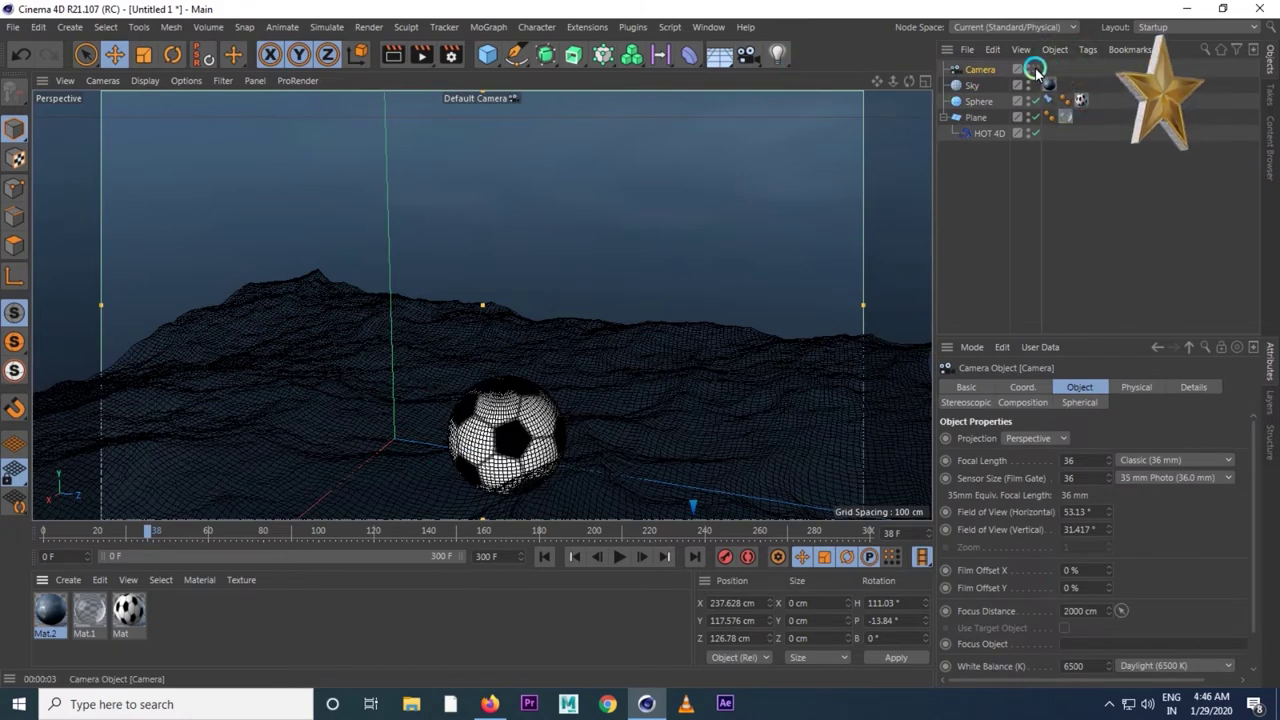
{"action": "left_click", "coordinate": [1034, 69]}
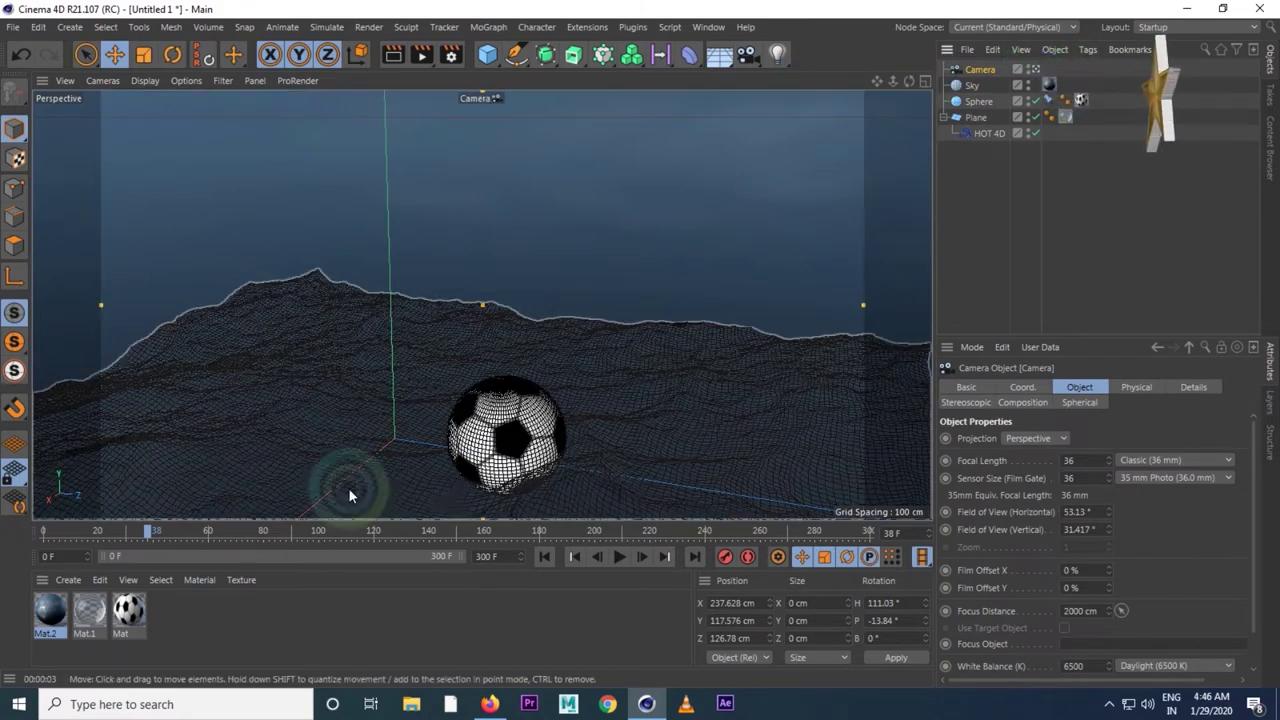
- Keyframe the camera at frame 0, then at frame 300 lower and closer to the soccer ball
{"action": "left_click", "coordinate": [541, 556]}
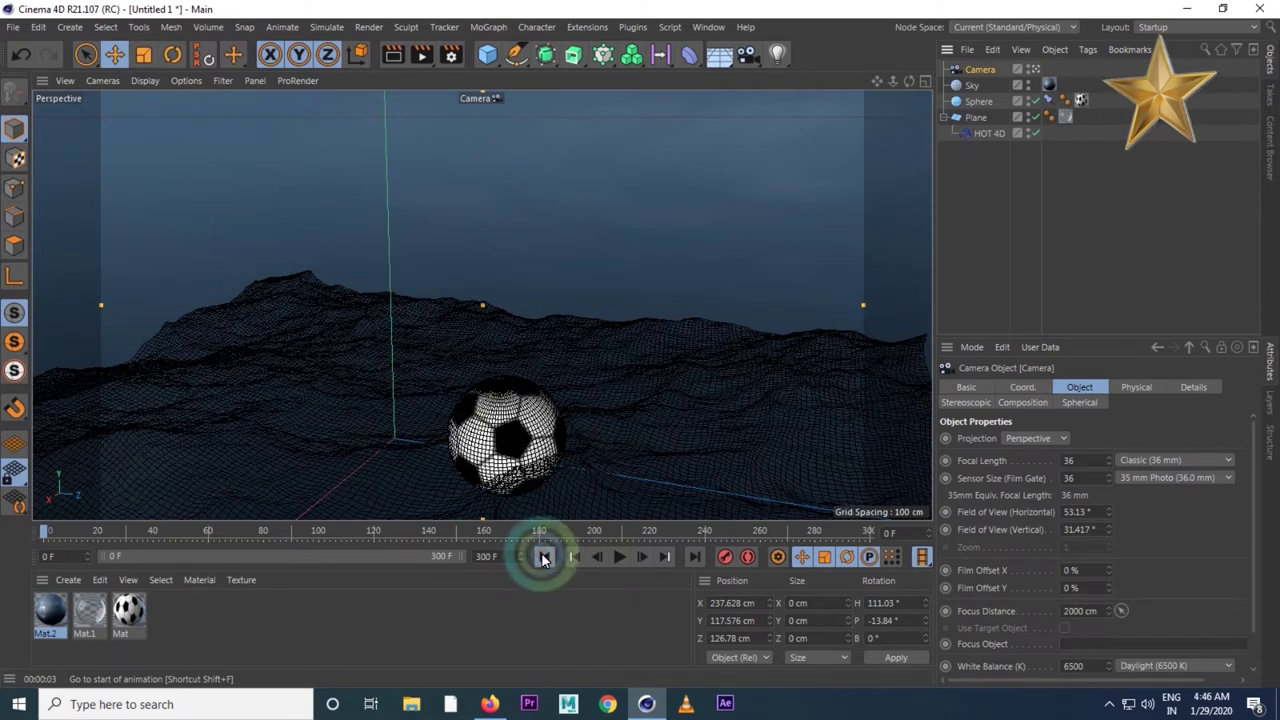
{"action": "left_click", "coordinate": [724, 557]}
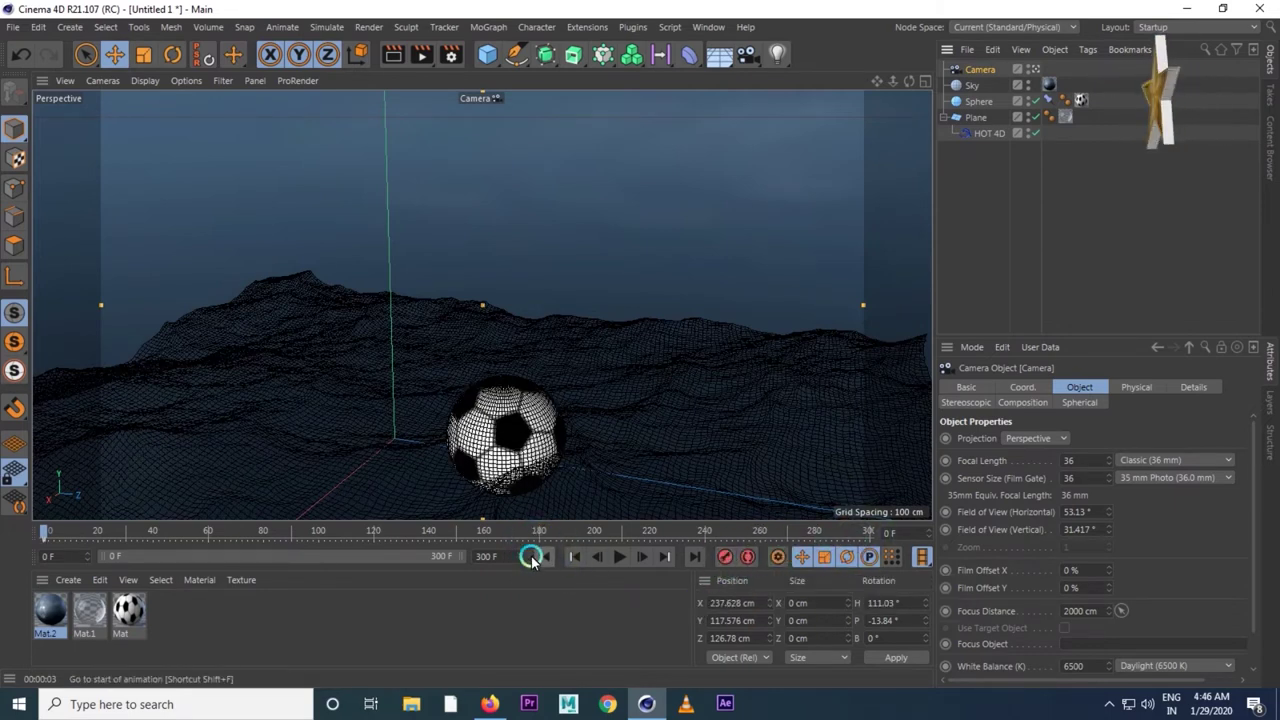
{"action": "left_click", "coordinate": [694, 555]}
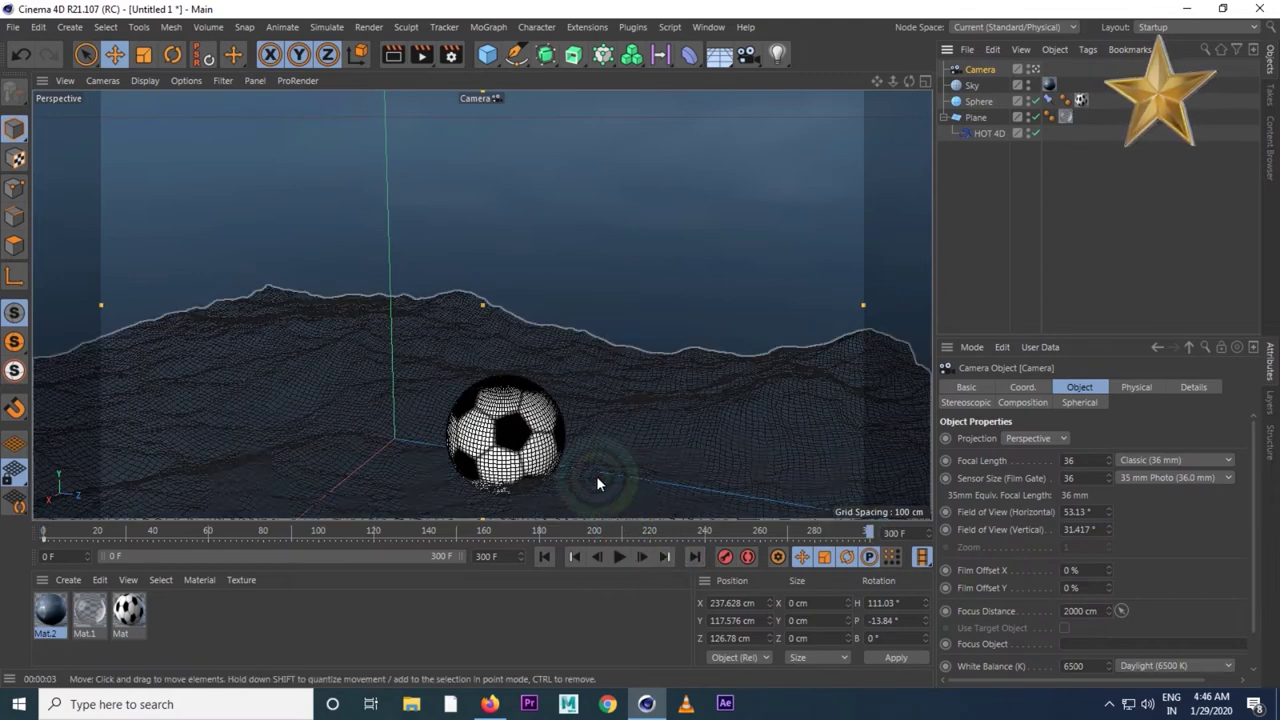
{"action": "mouse_move", "coordinate": [595, 478]}
{"action": "left_mouse_down", "text": "alt"}
{"action": "mouse_move", "coordinate": [584, 463]}
{"action": "mouse_move", "coordinate": [654, 435]}
{"action": "left_mouse_up", "text": "alt"}
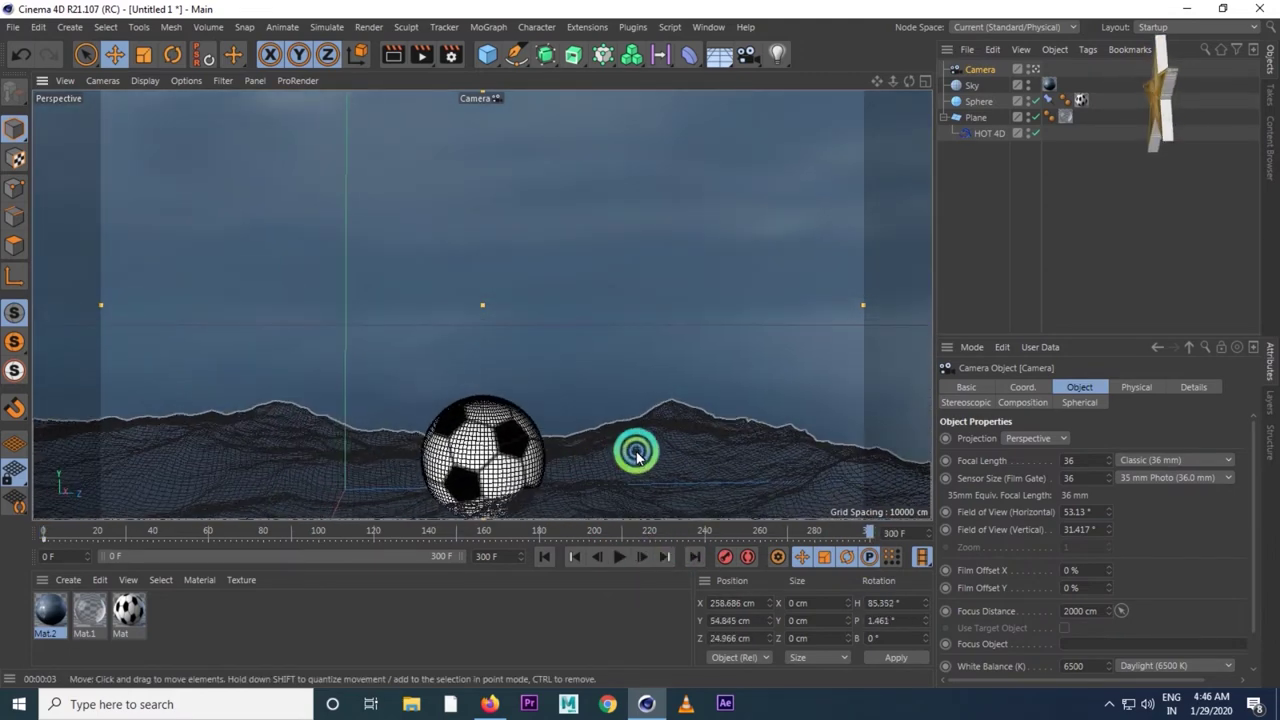
{"action": "middle_click_drag", "start_coordinate": [654, 435], "coordinate": [692, 421], "text": "alt"}
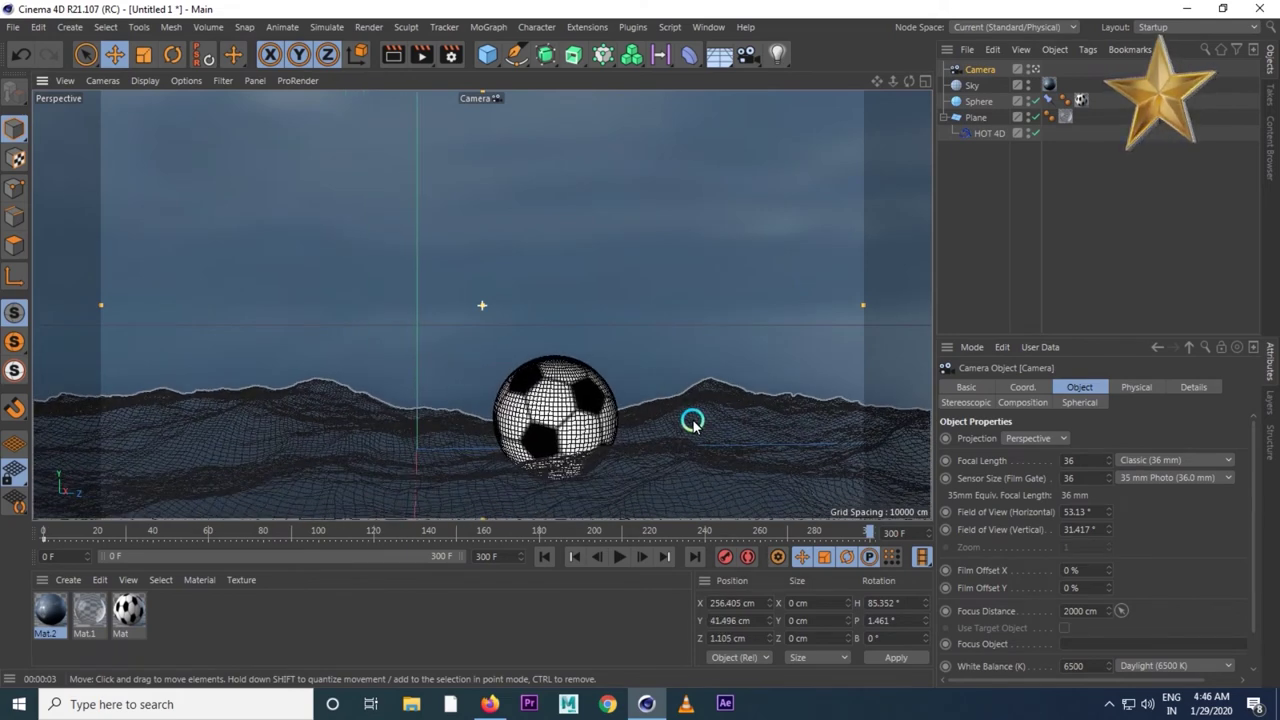
{"action": "left_click", "coordinate": [726, 556]}
- Play back the camera move, then start rendering the animation to the Picture Viewer
{"action": "left_click", "coordinate": [650, 562]}
{"action": "left_click", "coordinate": [619, 559]}
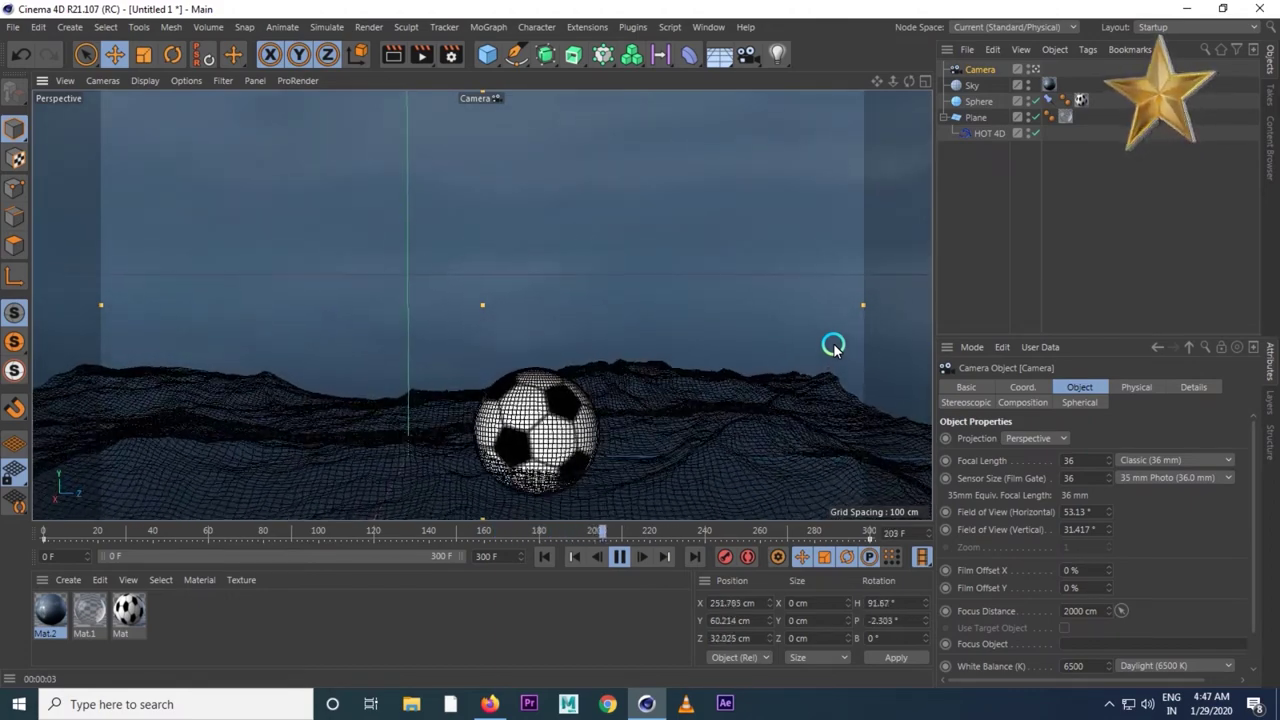
{"action": "left_click", "coordinate": [615, 557]}
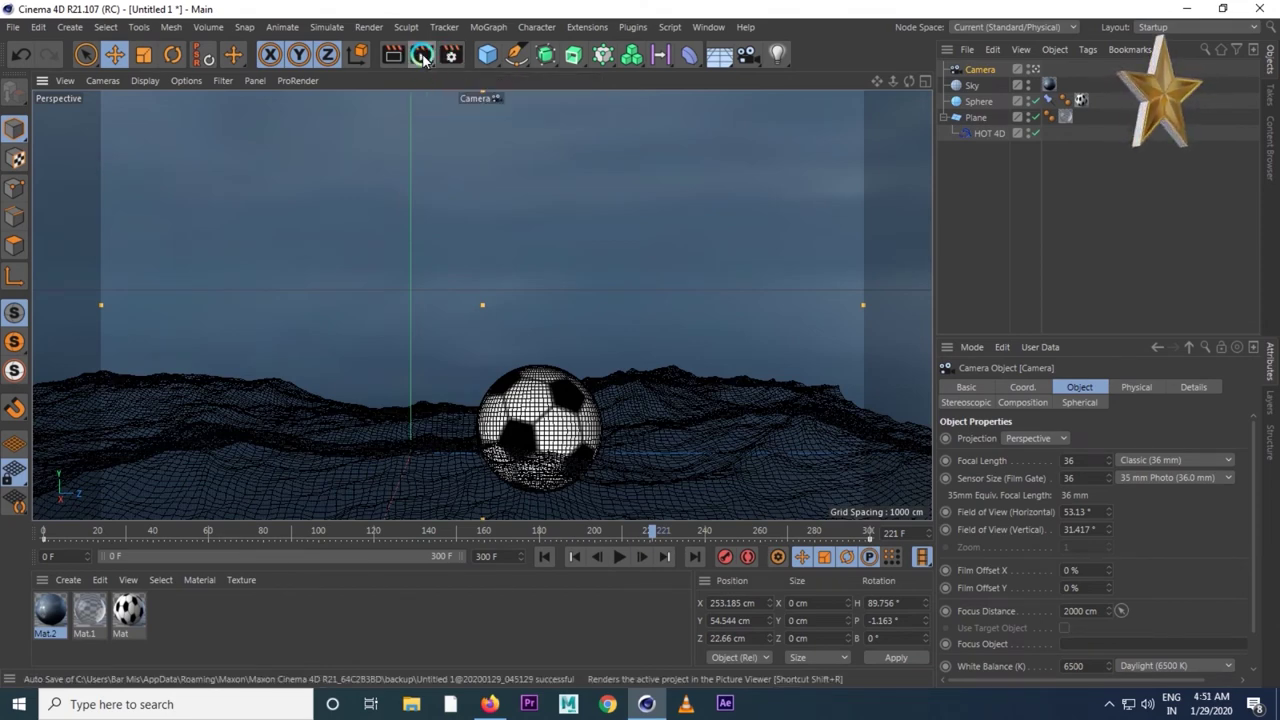
{"action": "left_click", "coordinate": [423, 56]}
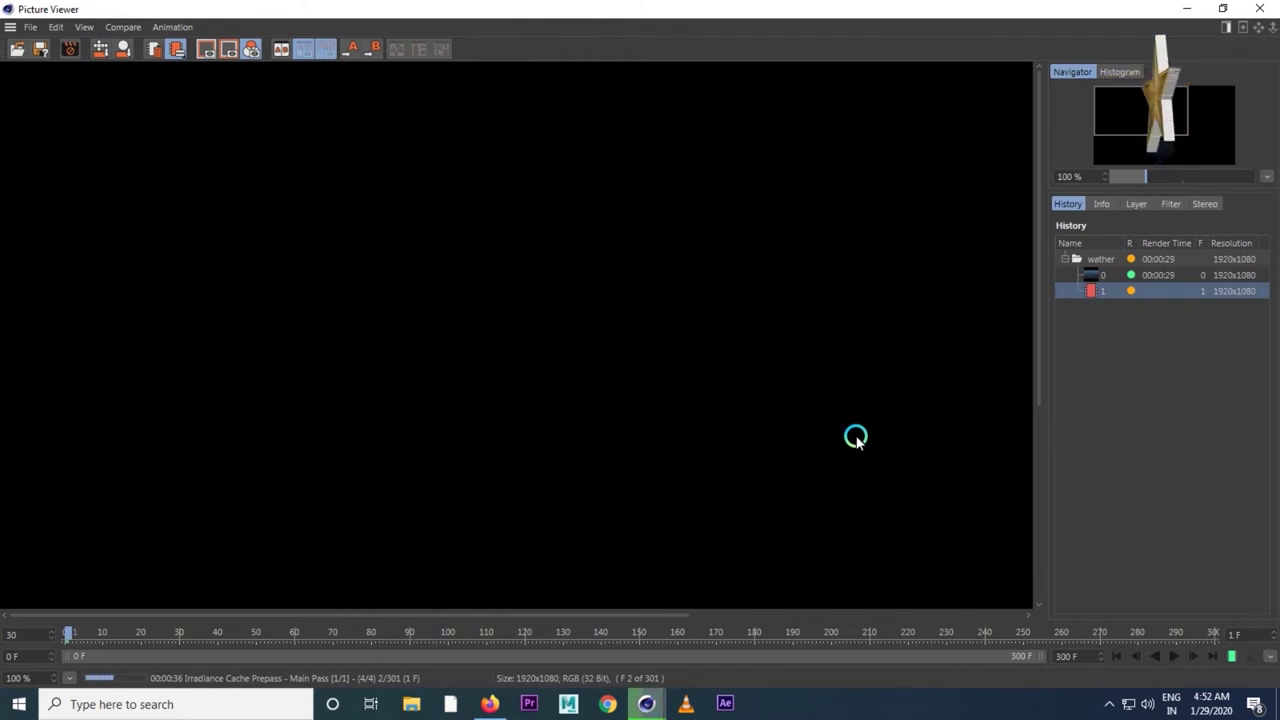
- Close the Picture Viewer and confirm stopping the renderer
{"action": "left_click", "coordinate": [1266, 6]}
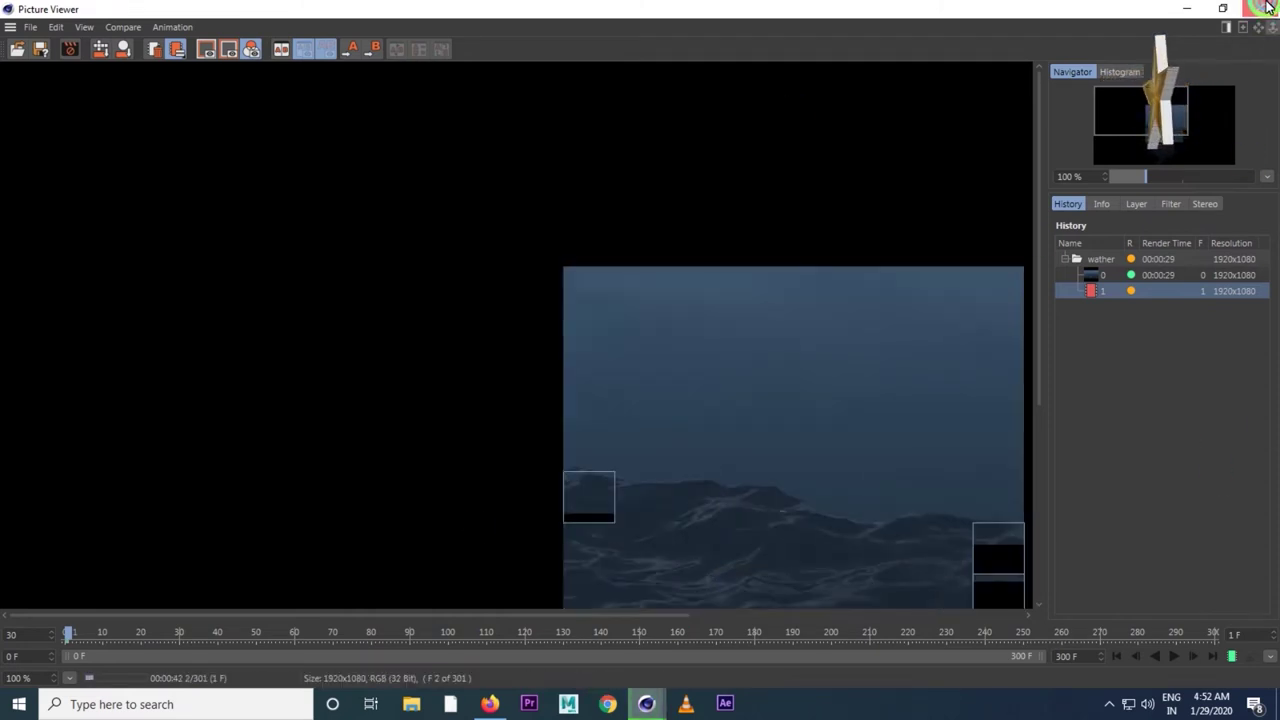
{"action": "left_click", "coordinate": [681, 409]}
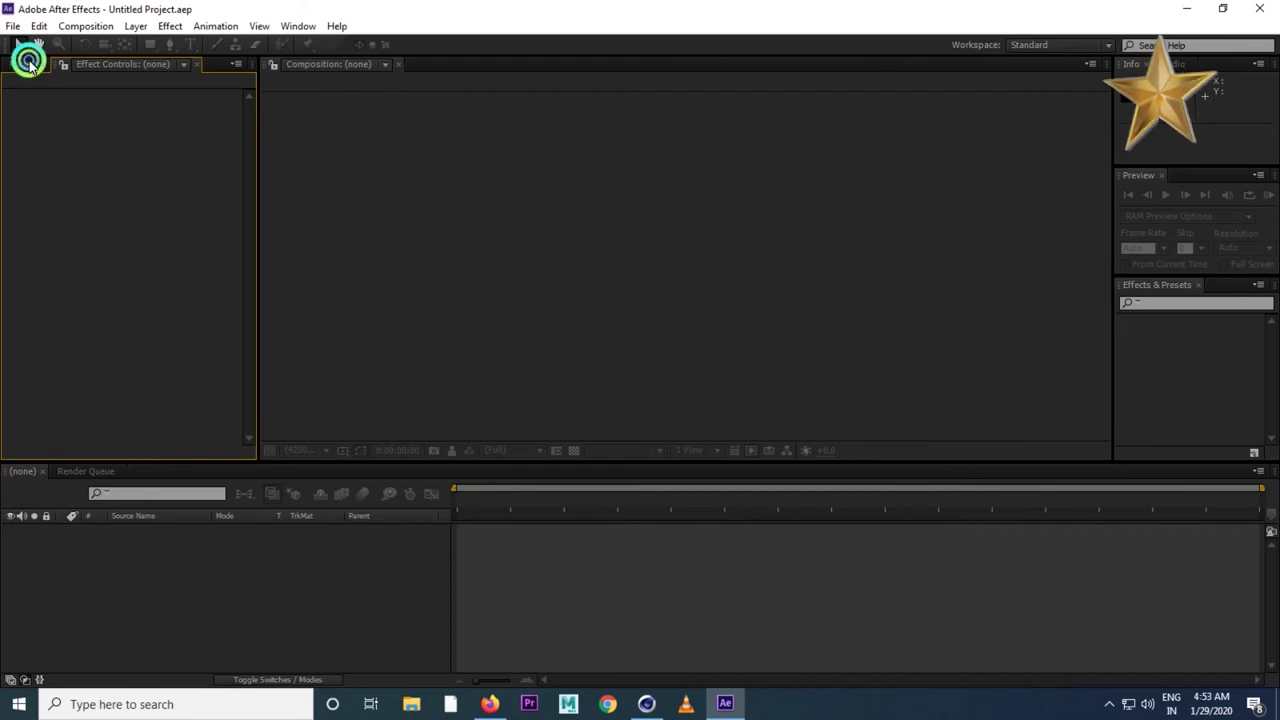
- Import wather0000 from the Render folder as a JPEG sequence and build a composition from it
{"action": "left_click", "coordinate": [25, 63]}
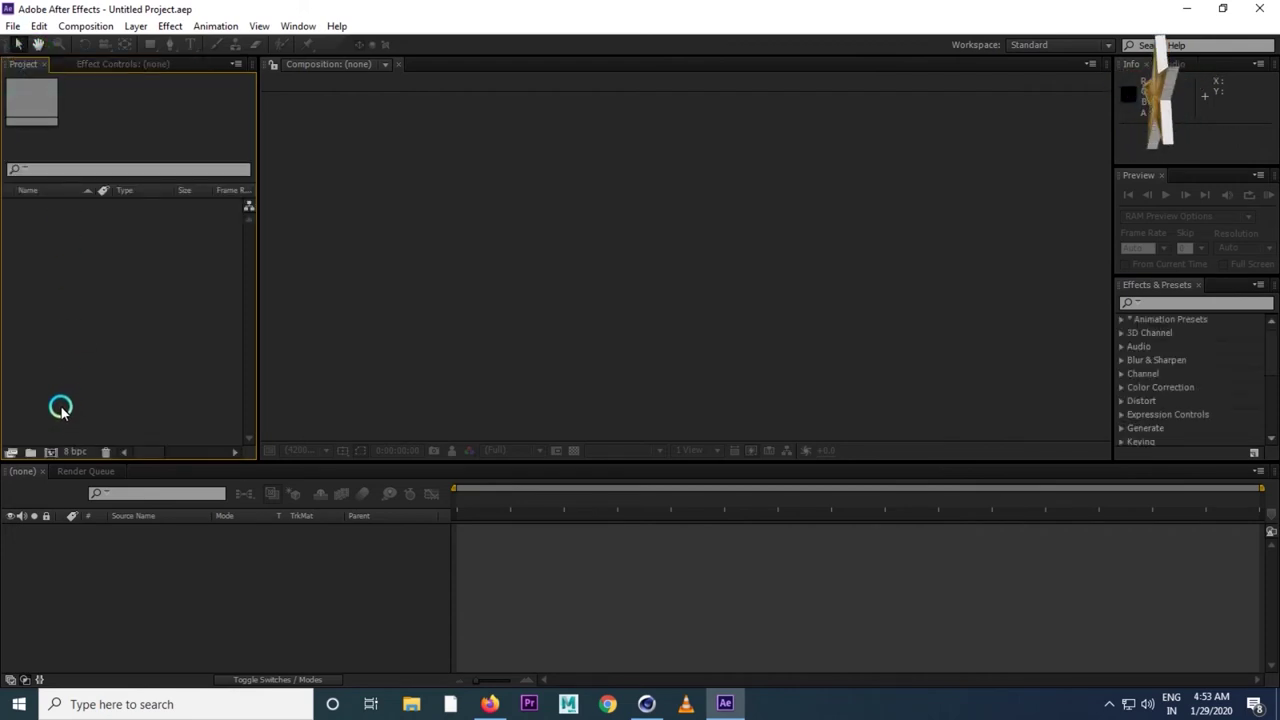
{"action": "left_click", "coordinate": [55, 453]}
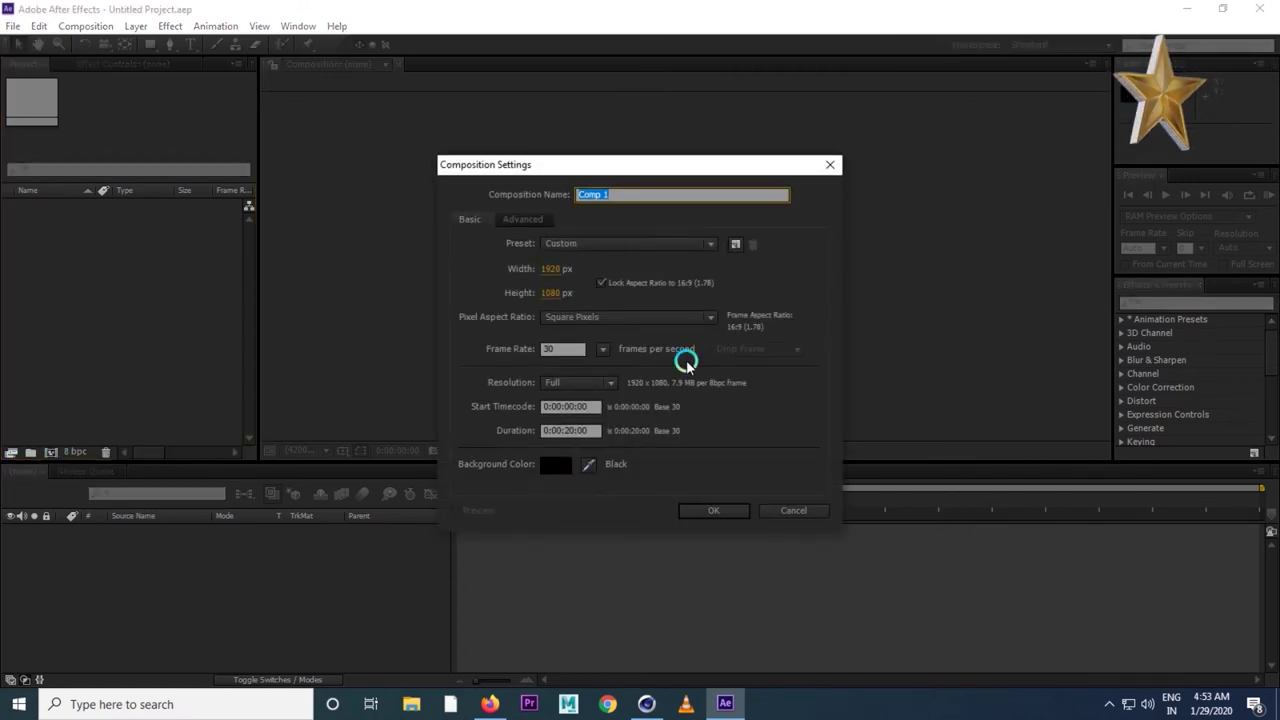
{"action": "left_click", "coordinate": [791, 511]}
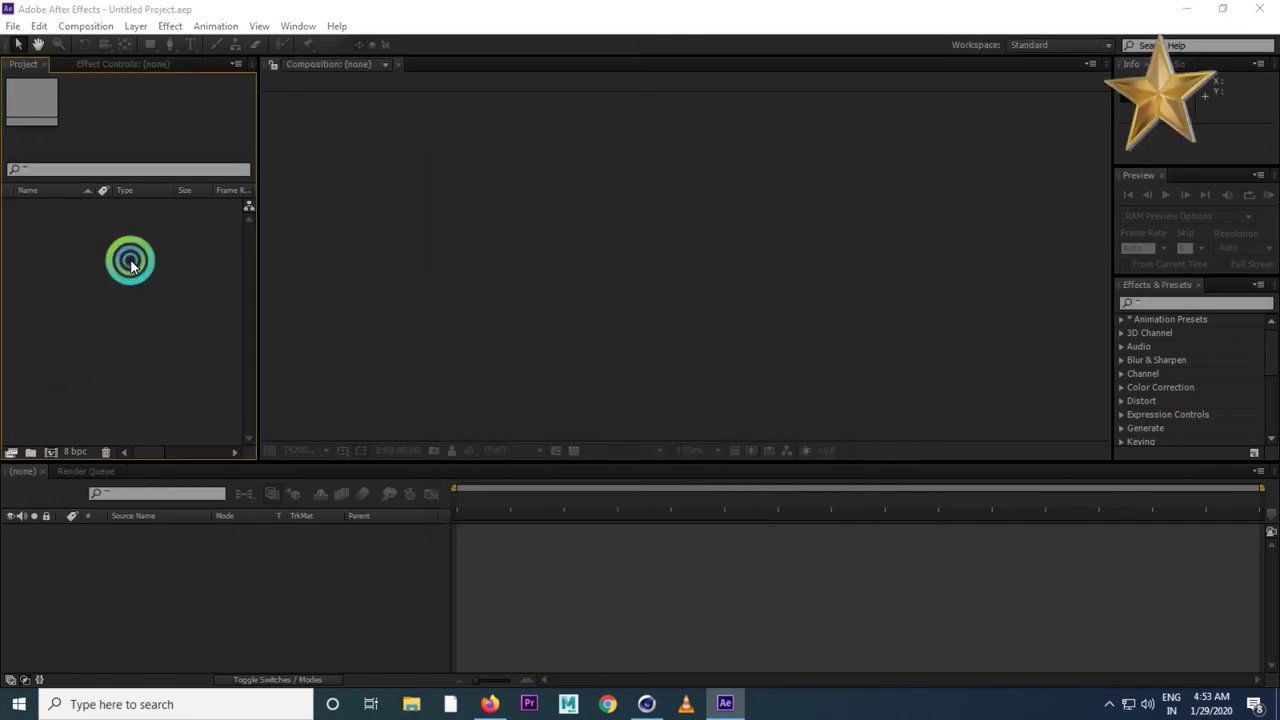
{"action": "double_click", "coordinate": [160, 270]}
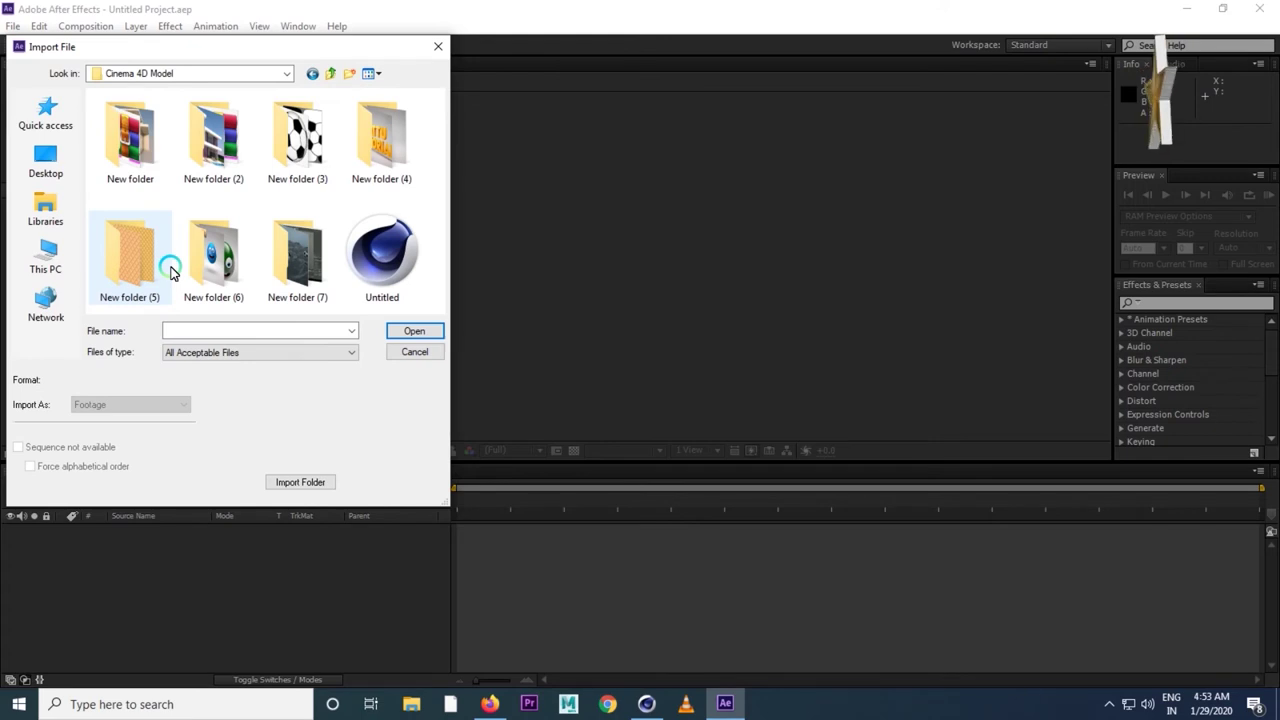
{"action": "double_click", "coordinate": [130, 165]}
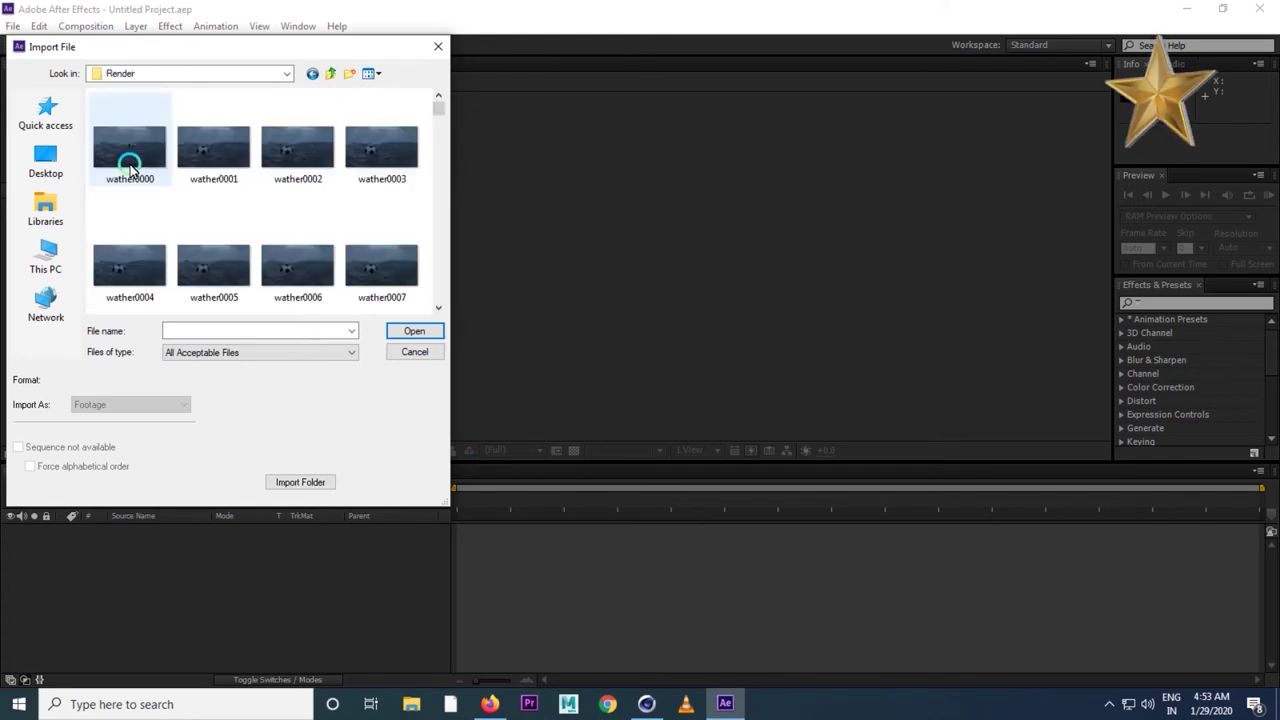
{"action": "left_click", "coordinate": [130, 165]}
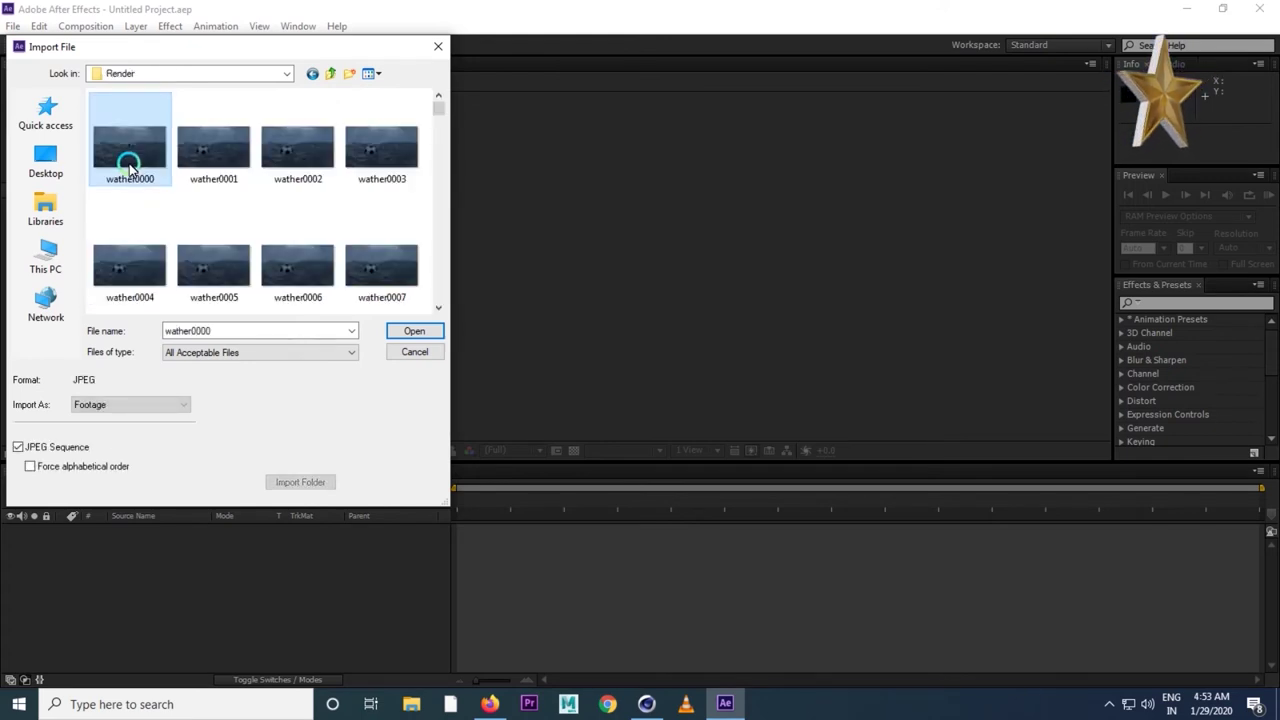
{"action": "double_click", "coordinate": [130, 165]}
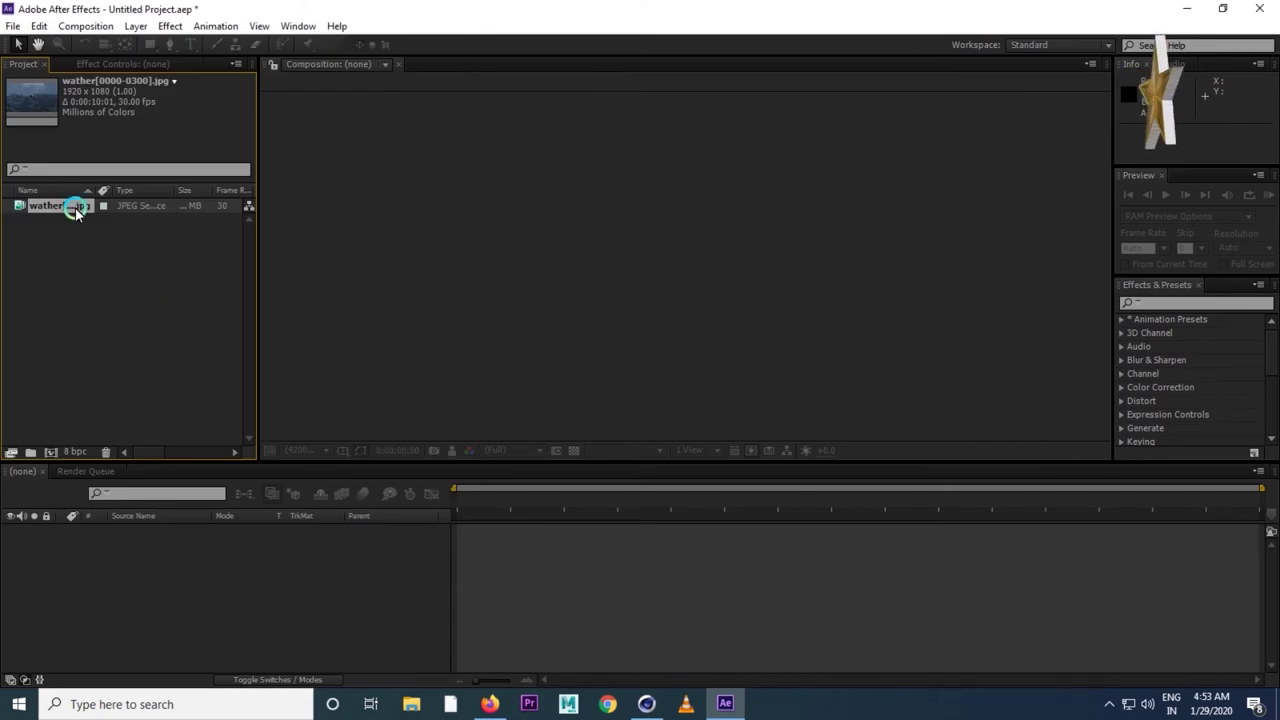
{"action": "left_click_drag", "start_coordinate": [75, 207], "coordinate": [51, 452]}
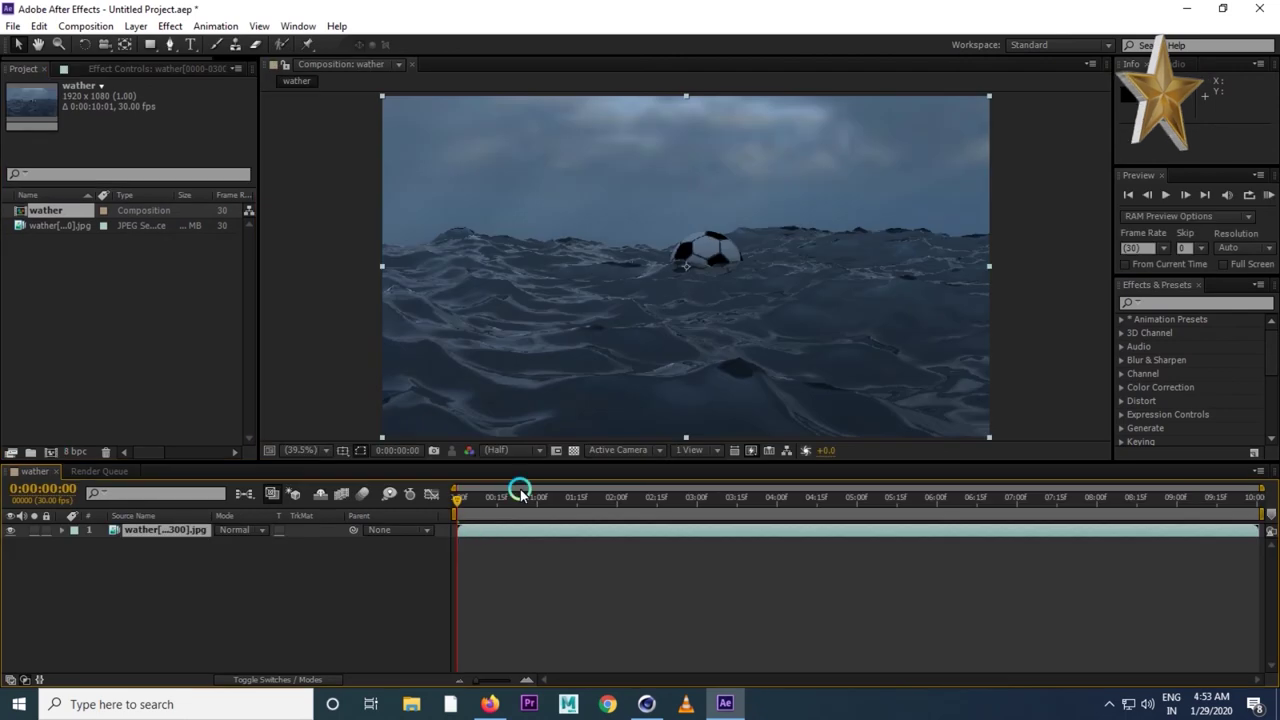
- RAM-preview the wather composition, then add it to the Render Queue
{"action": "left_click", "coordinate": [1267, 195]}
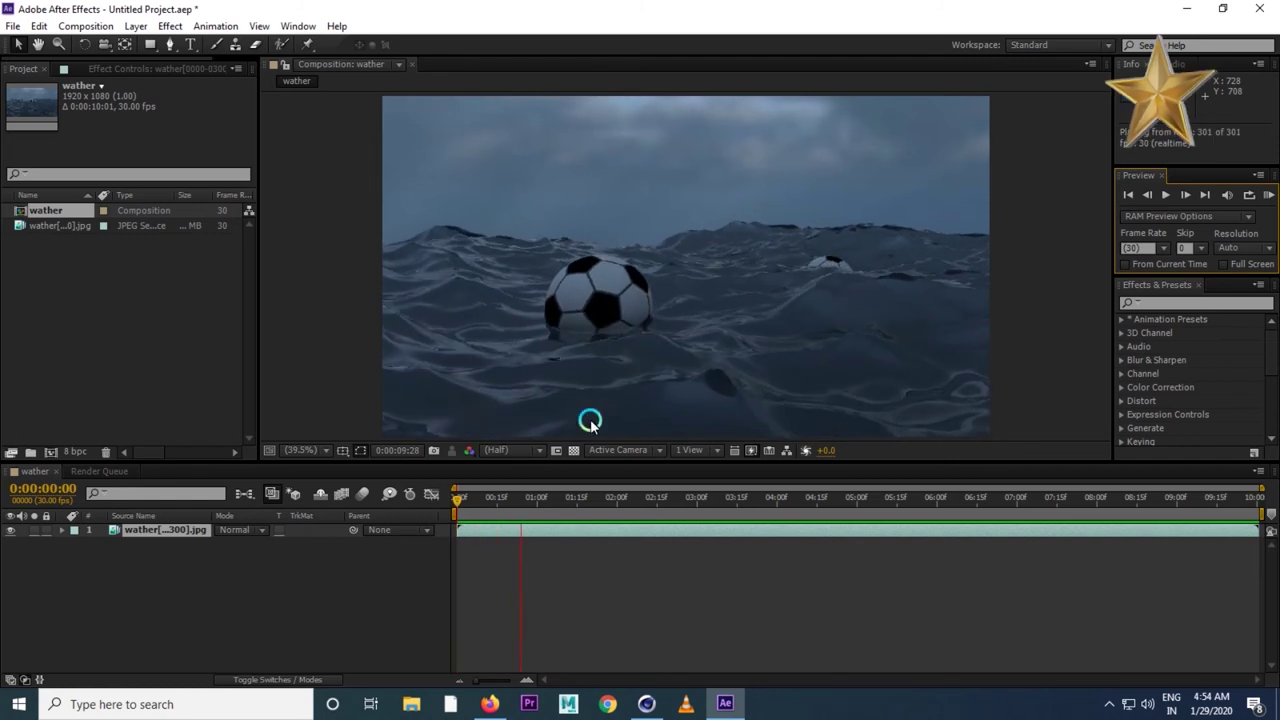
{"action": "left_click", "coordinate": [572, 577]}
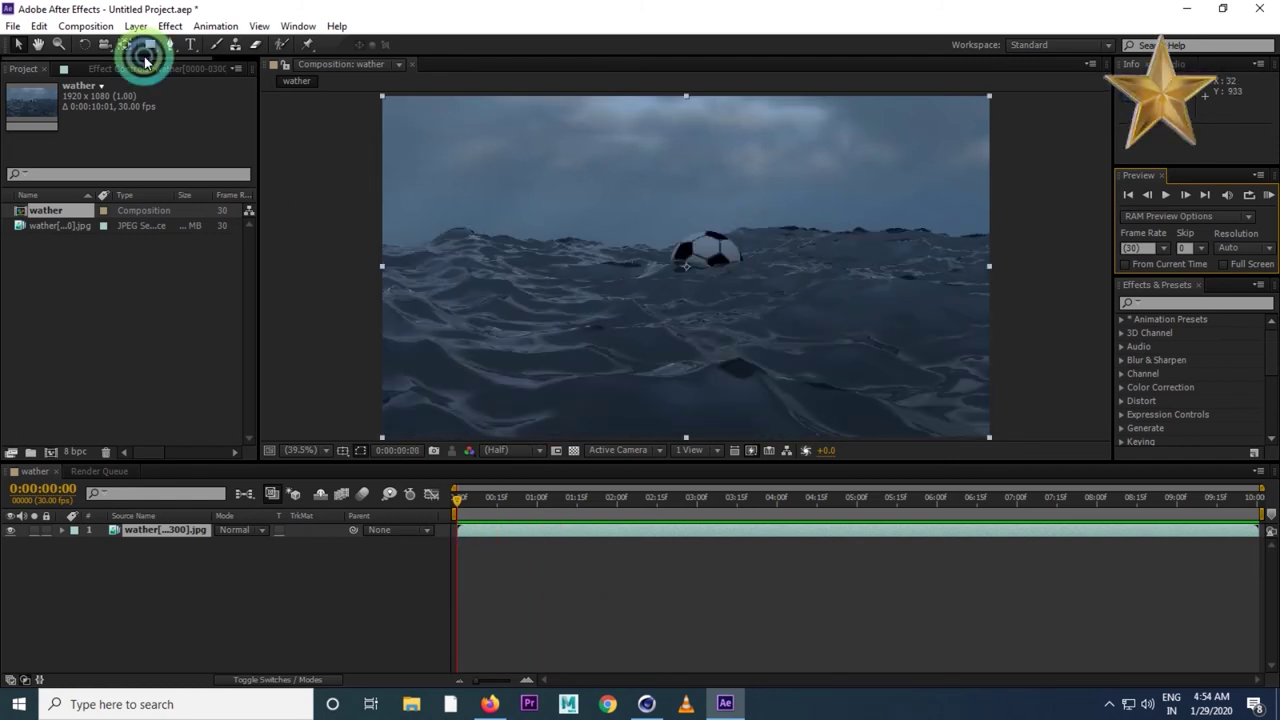
{"action": "left_click", "coordinate": [88, 26]}
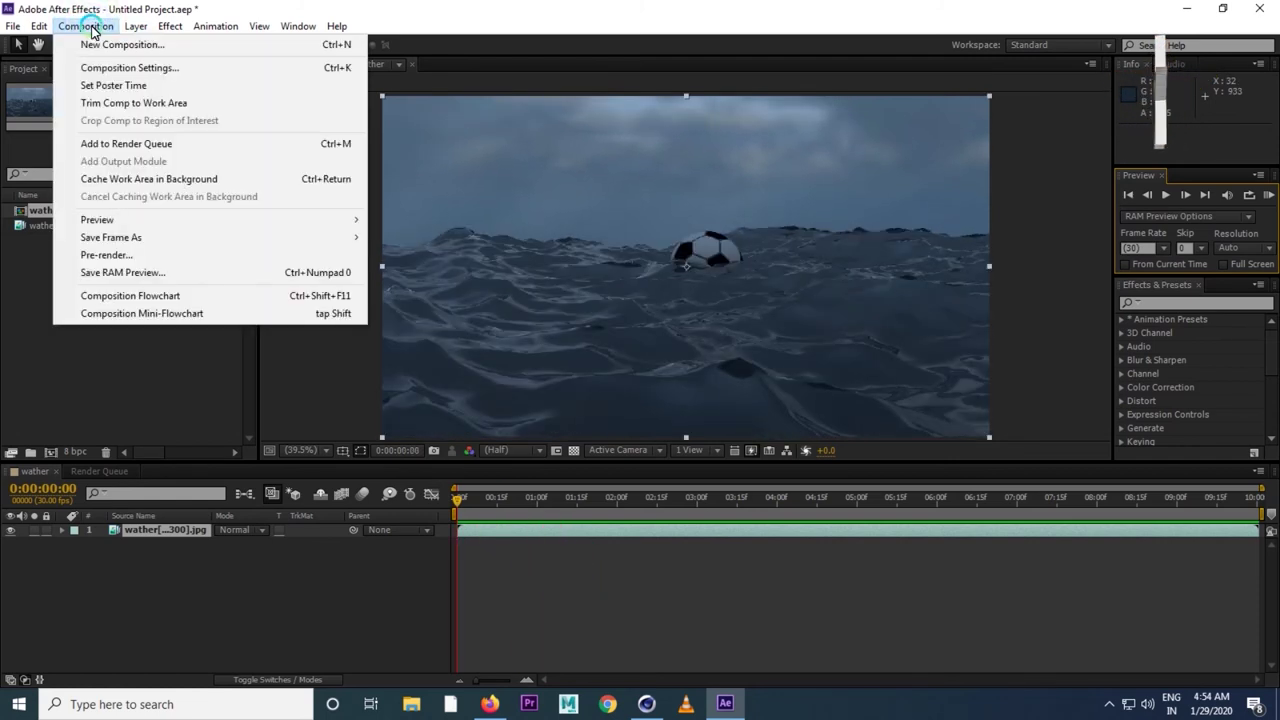
{"action": "left_click", "coordinate": [118, 256]}
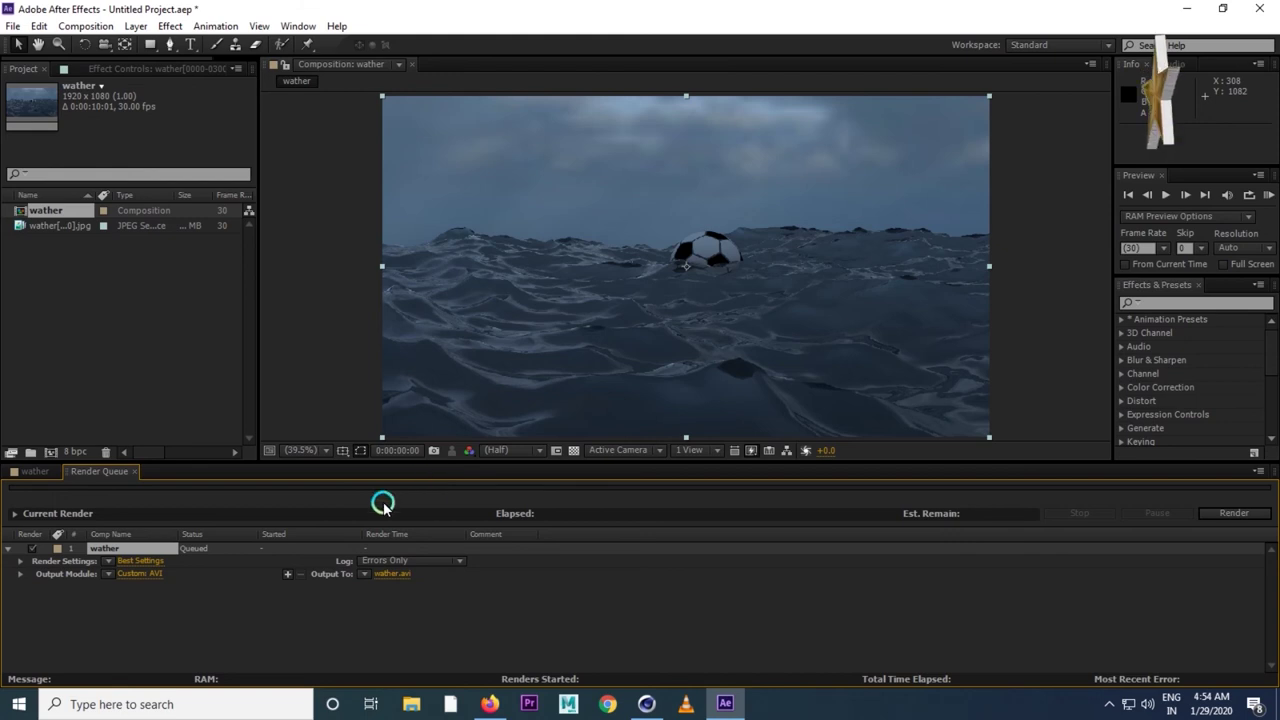
- Set the Output Module format to H.264
{"action": "left_click", "coordinate": [142, 578]}
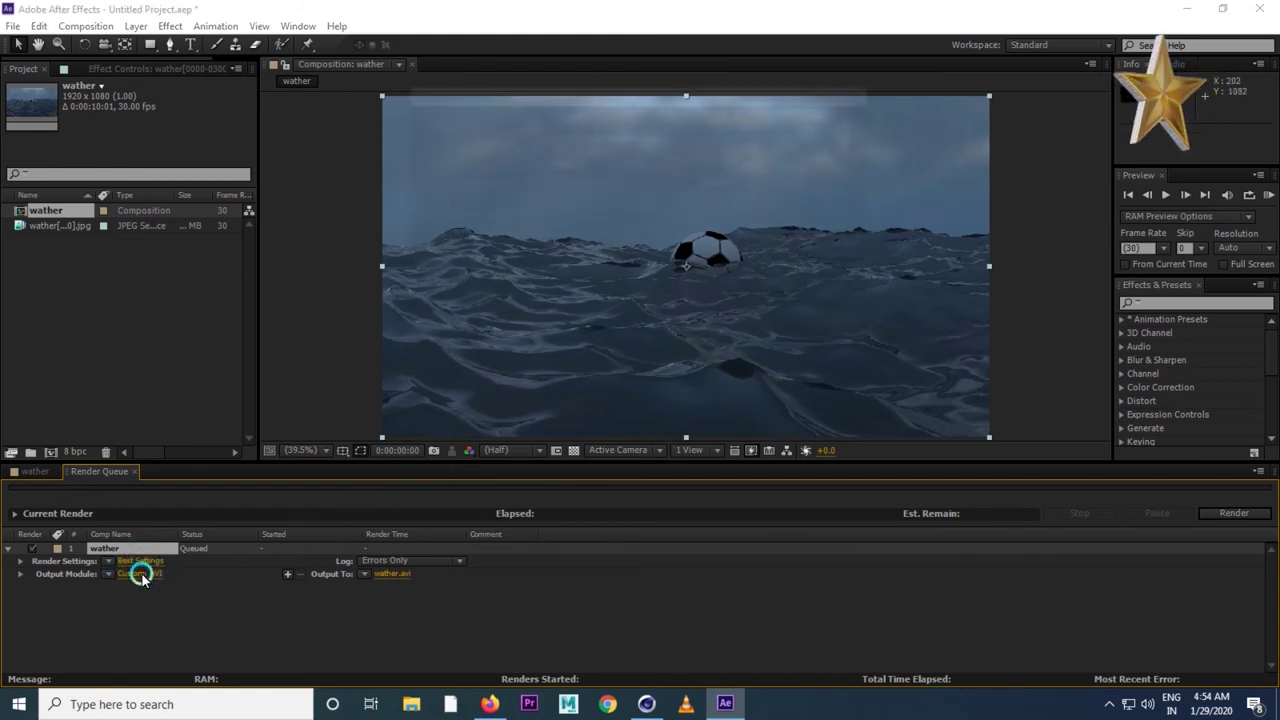
{"action": "left_click", "coordinate": [549, 158]}
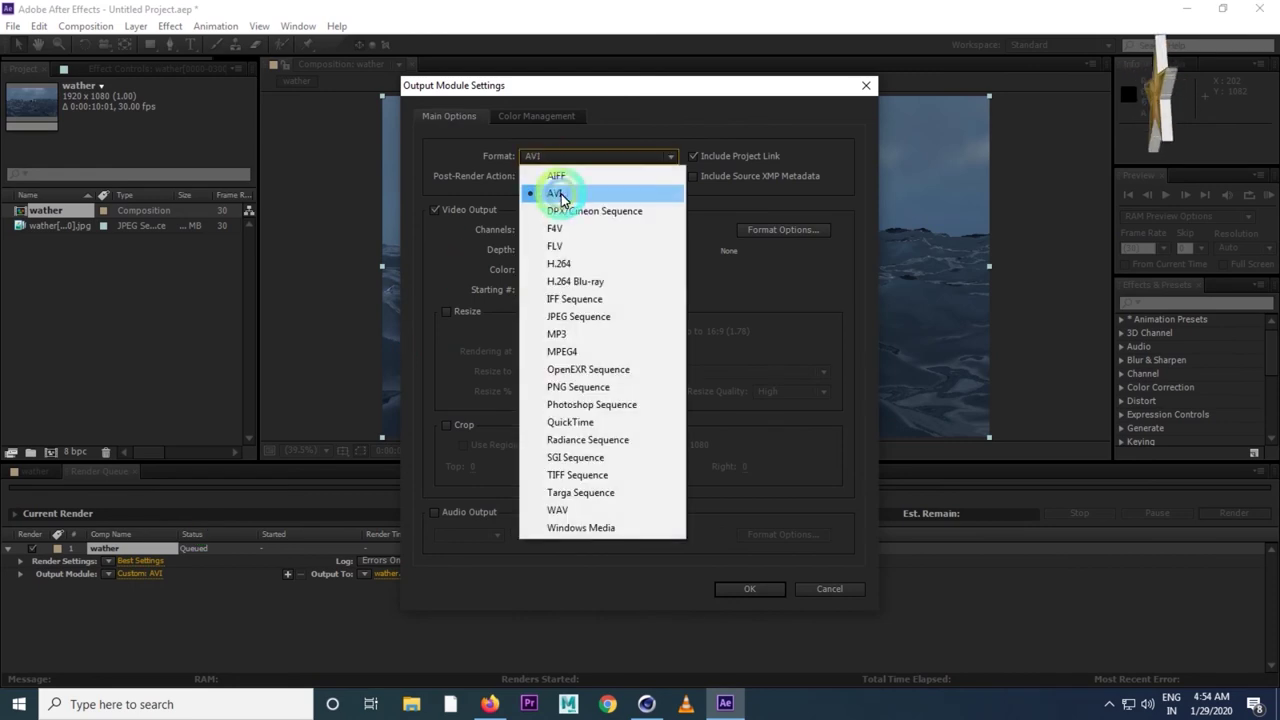
{"action": "left_click", "coordinate": [569, 257]}
{"action": "left_click", "coordinate": [763, 595]}
{"action": "left_click", "coordinate": [757, 590]}
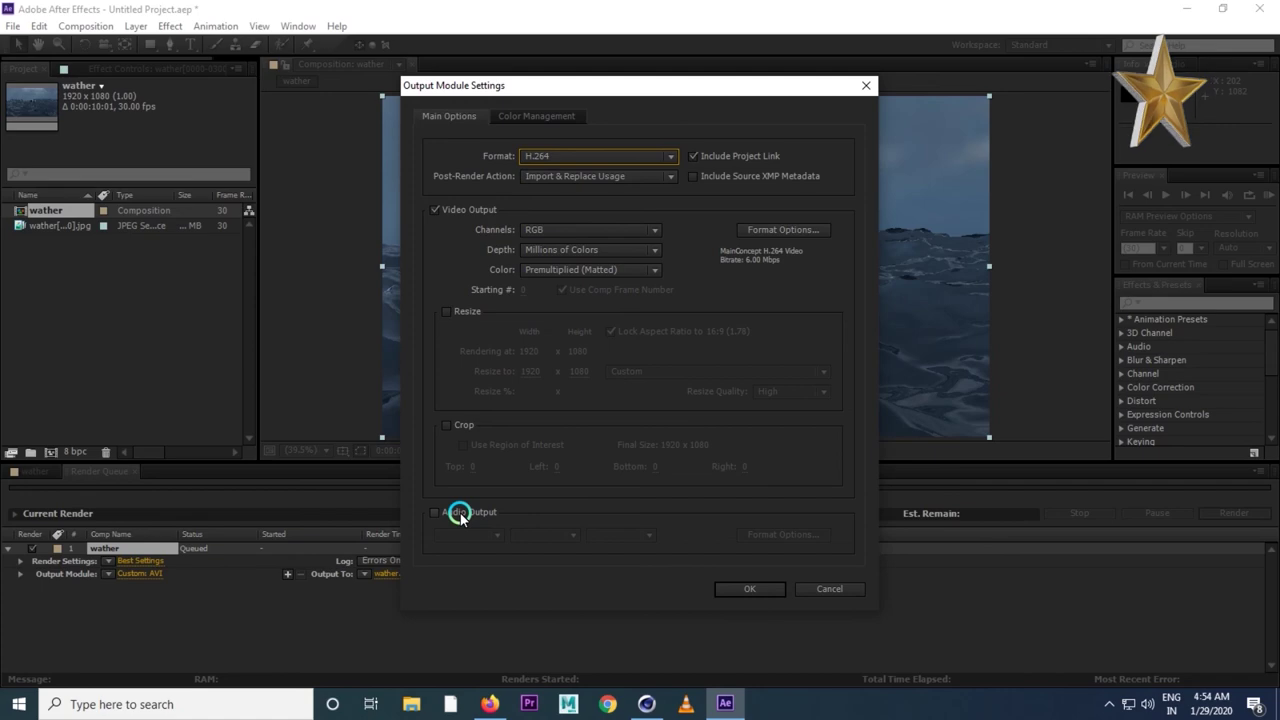
{"action": "left_click", "coordinate": [736, 590]}
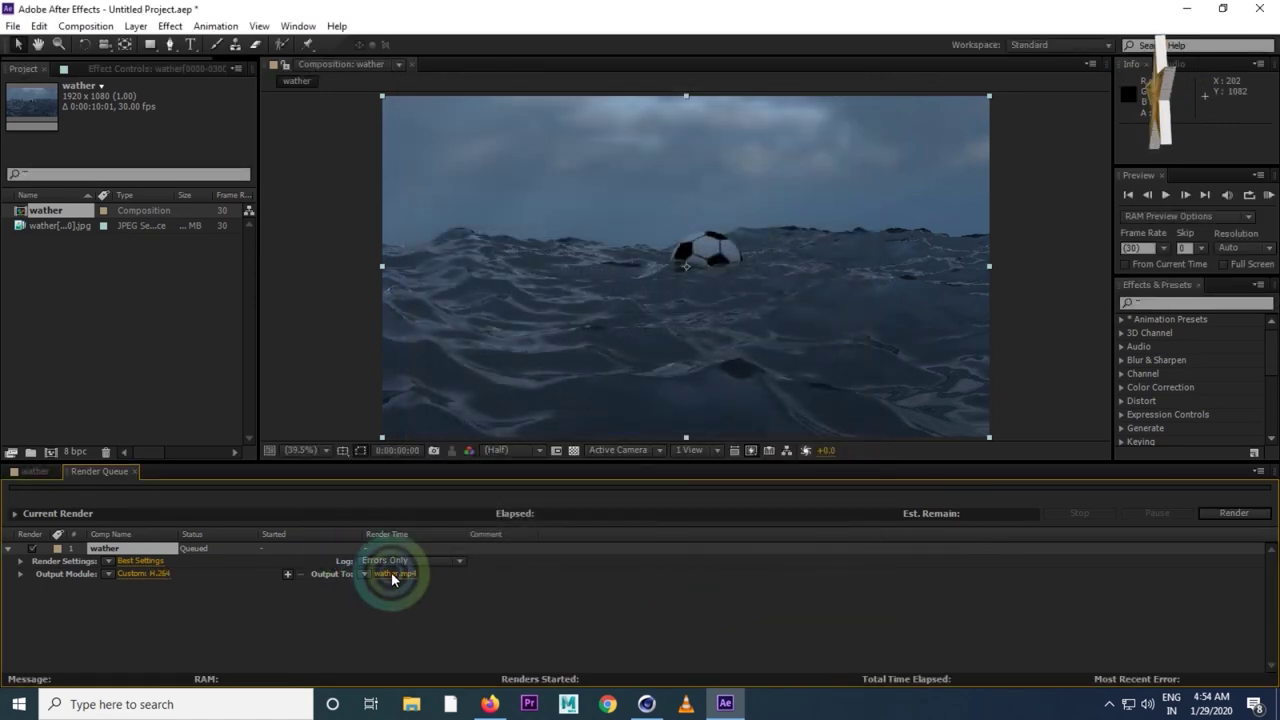
- Output the movie to wather.mp4 on the Desktop and start the render
{"action": "left_click", "coordinate": [392, 578]}
{"action": "mouse_move", "coordinate": [58, 191]}
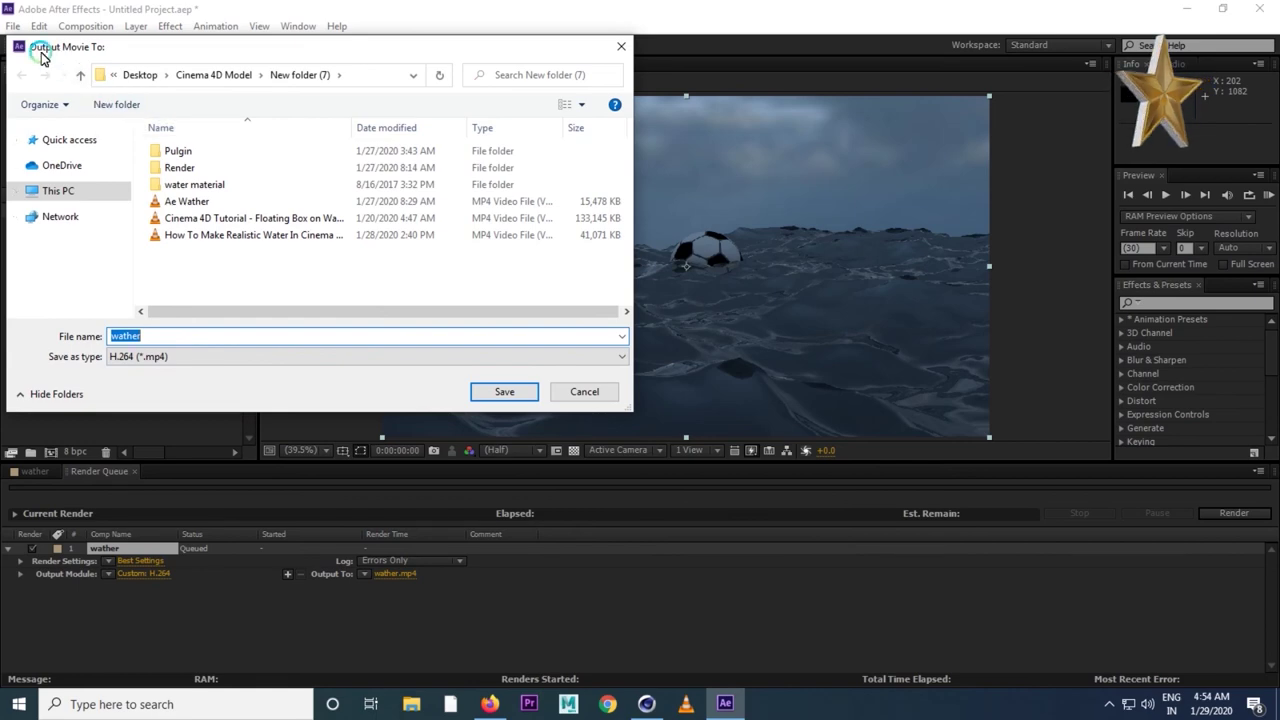
{"action": "left_click", "coordinate": [139, 77]}
{"action": "left_click", "coordinate": [495, 392]}
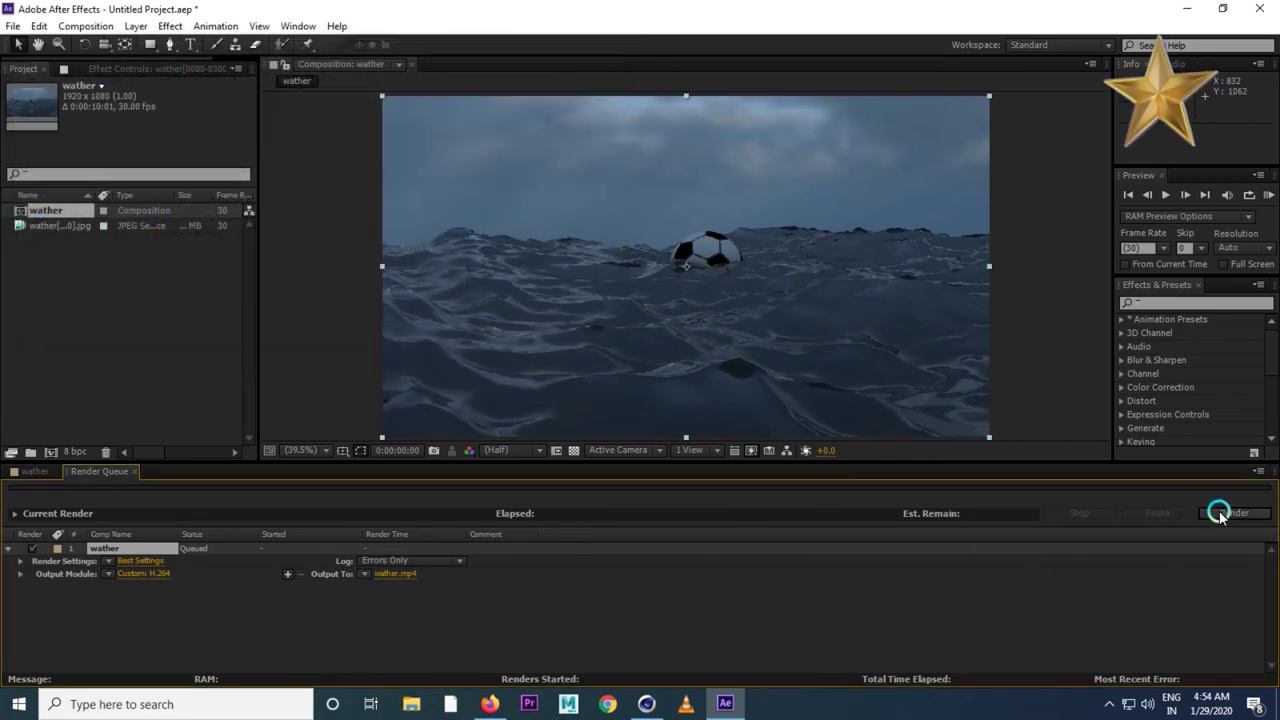
{"action": "left_click", "coordinate": [1219, 514]}
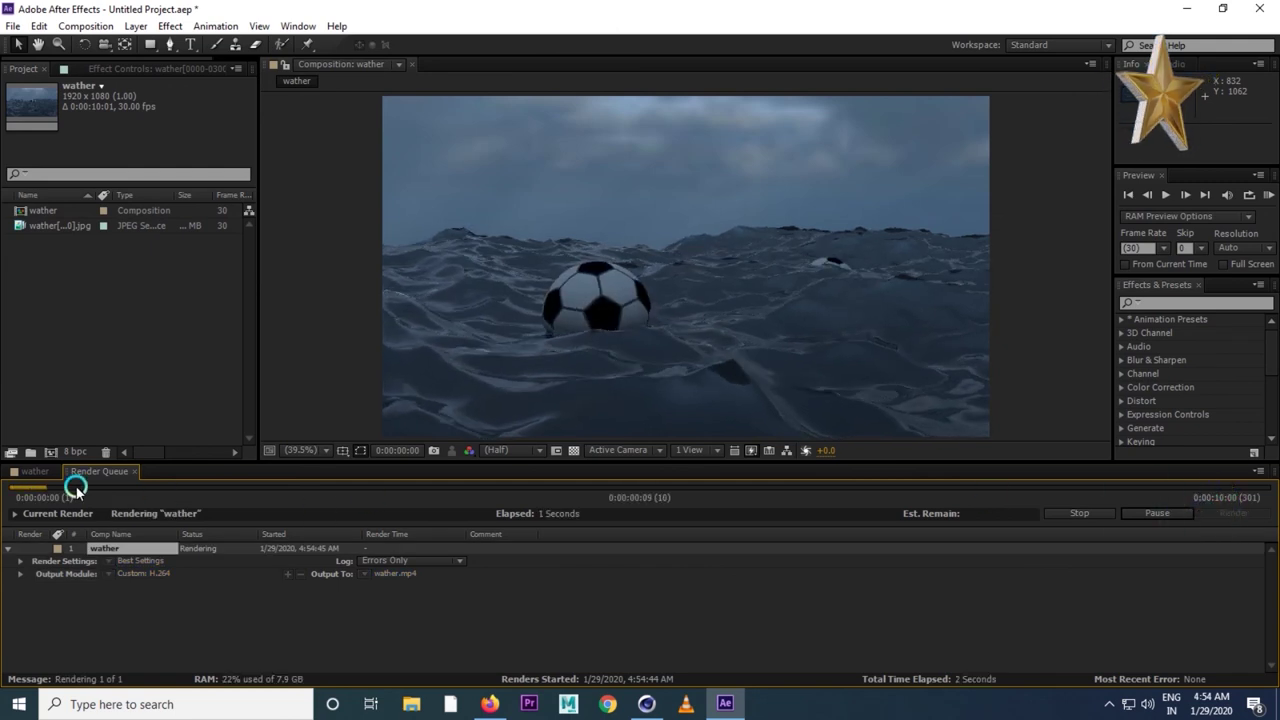